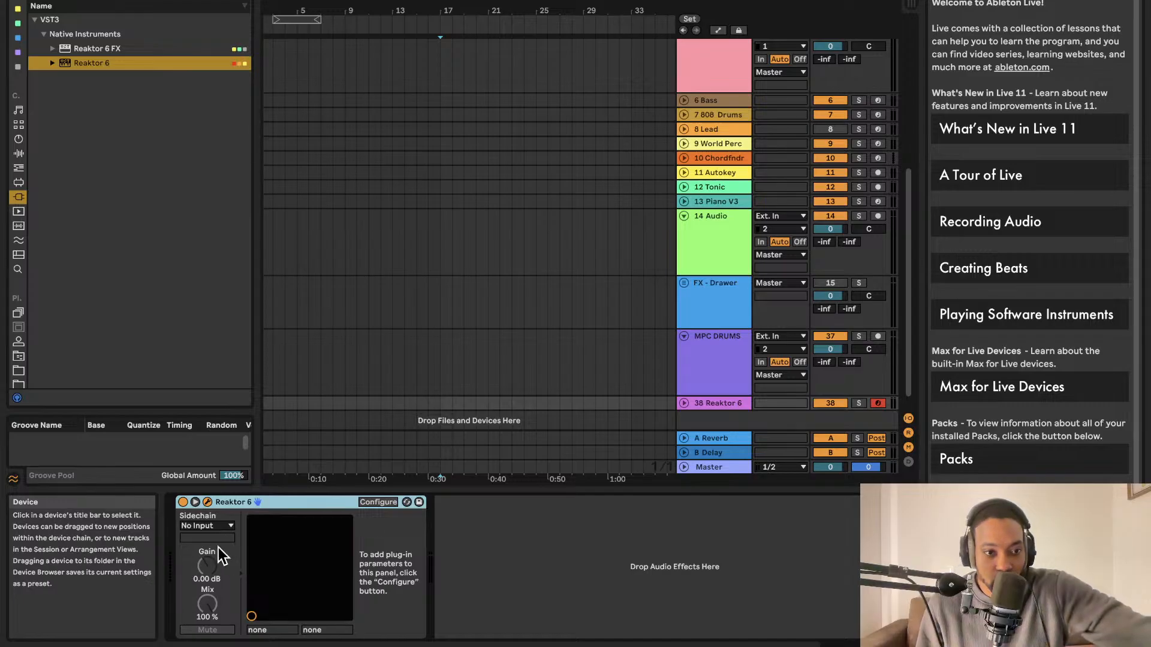
# - Open the Reaktor 6 plug-in window from its track device and move it to the upper left of the screen
pyautogui.click(207, 502)
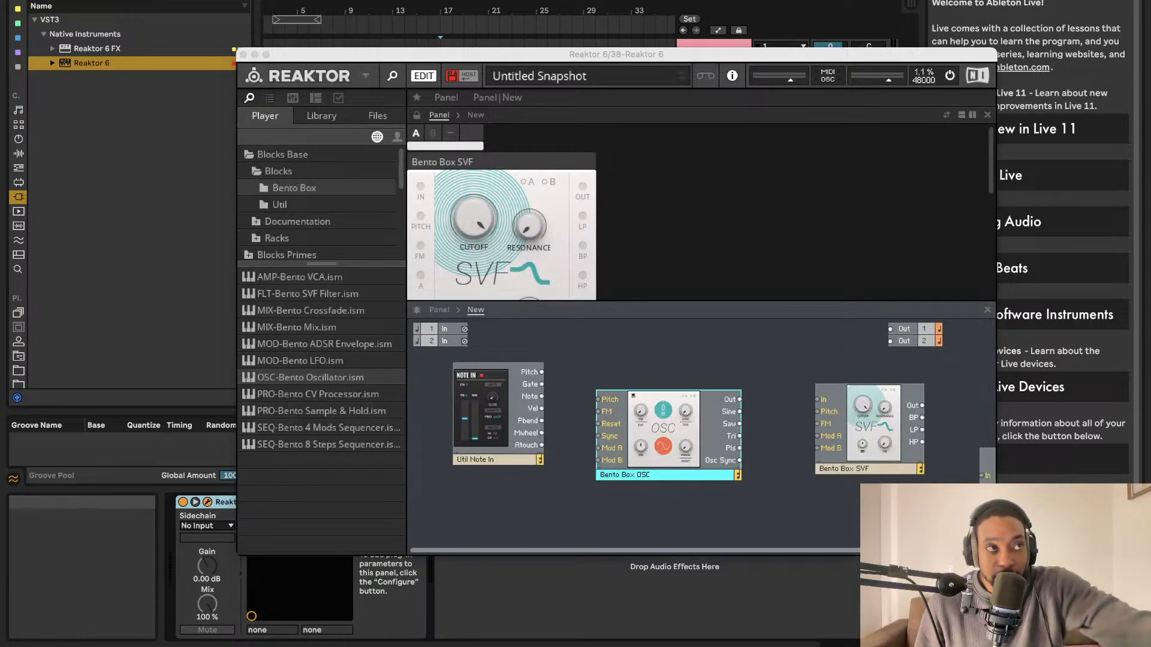
pyautogui.press('super+alt+p')
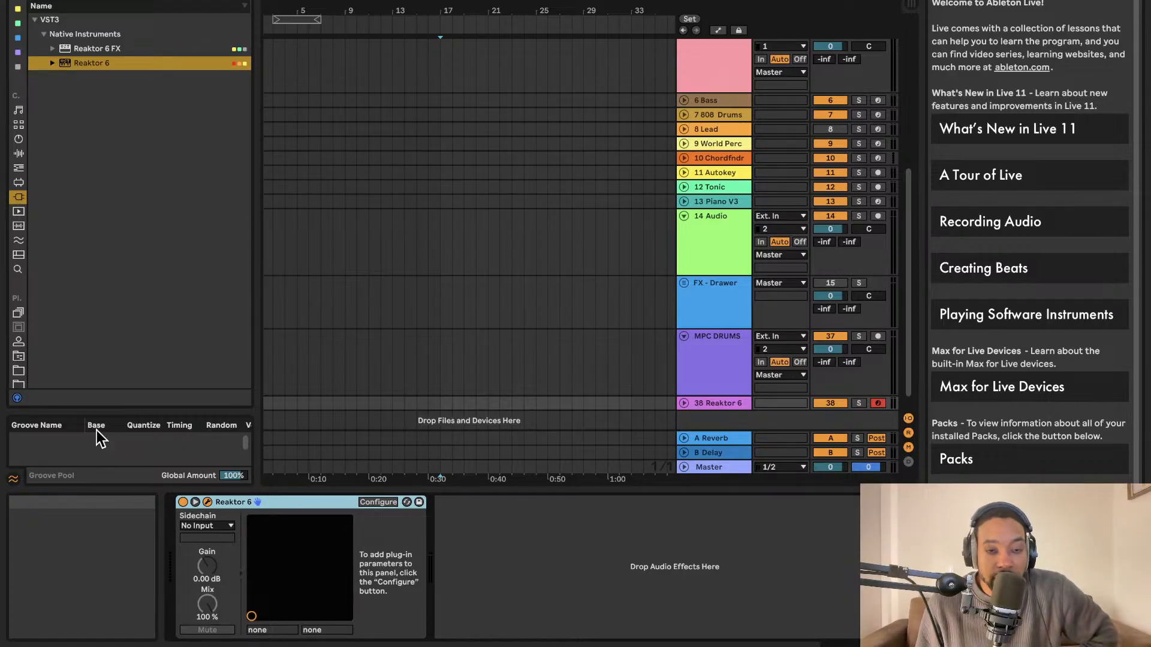
pyautogui.click(207, 501)
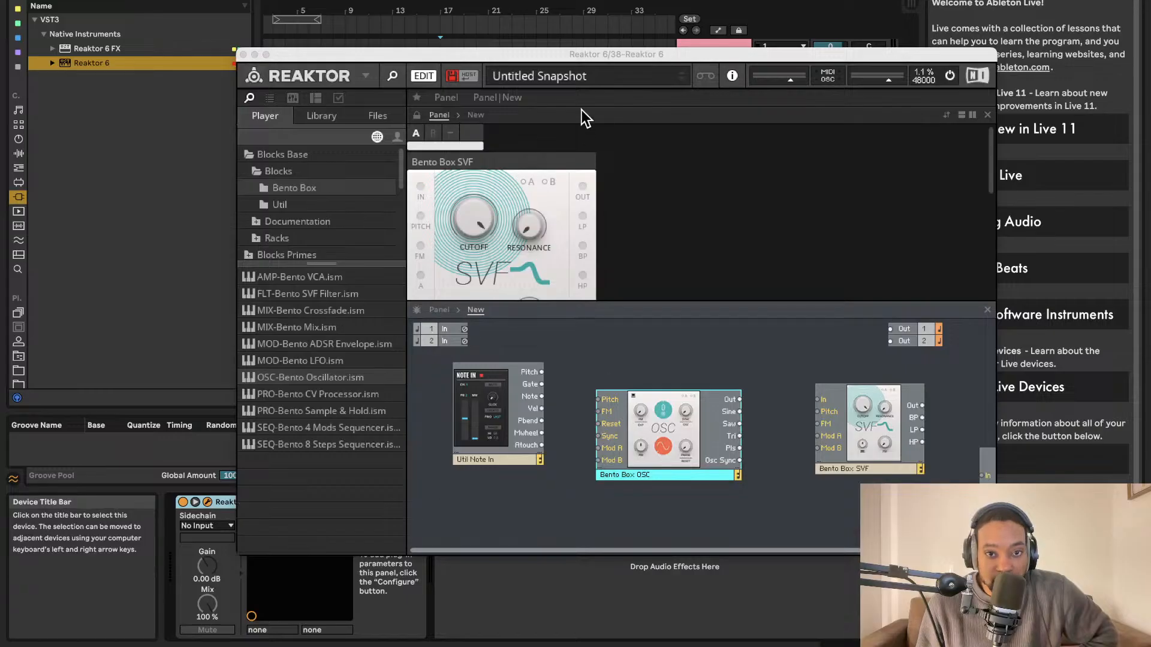
pyautogui.moveTo(564, 58); pyautogui.dragTo(414, 11)
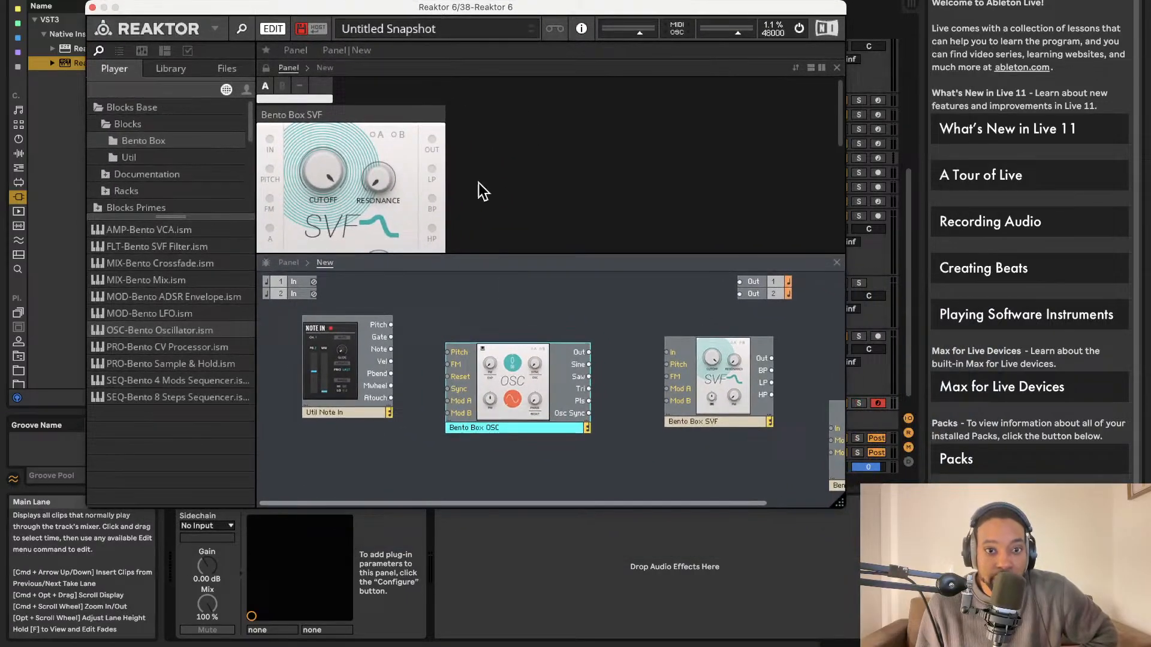
# - Duplicate the Bento Box OSC block and place the copy directly below the original
pyautogui.rightClick(500, 362)
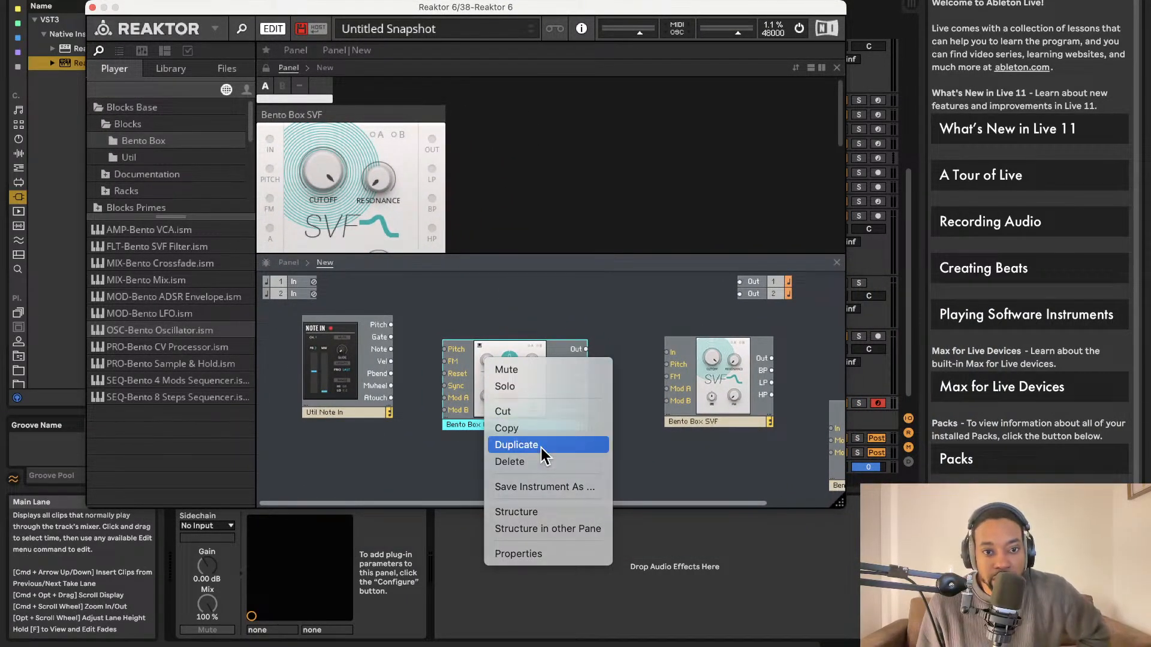
pyautogui.click(540, 448)
pyautogui.moveTo(534, 415); pyautogui.dragTo(522, 504)
pyautogui.scroll(-2, 509, 403)
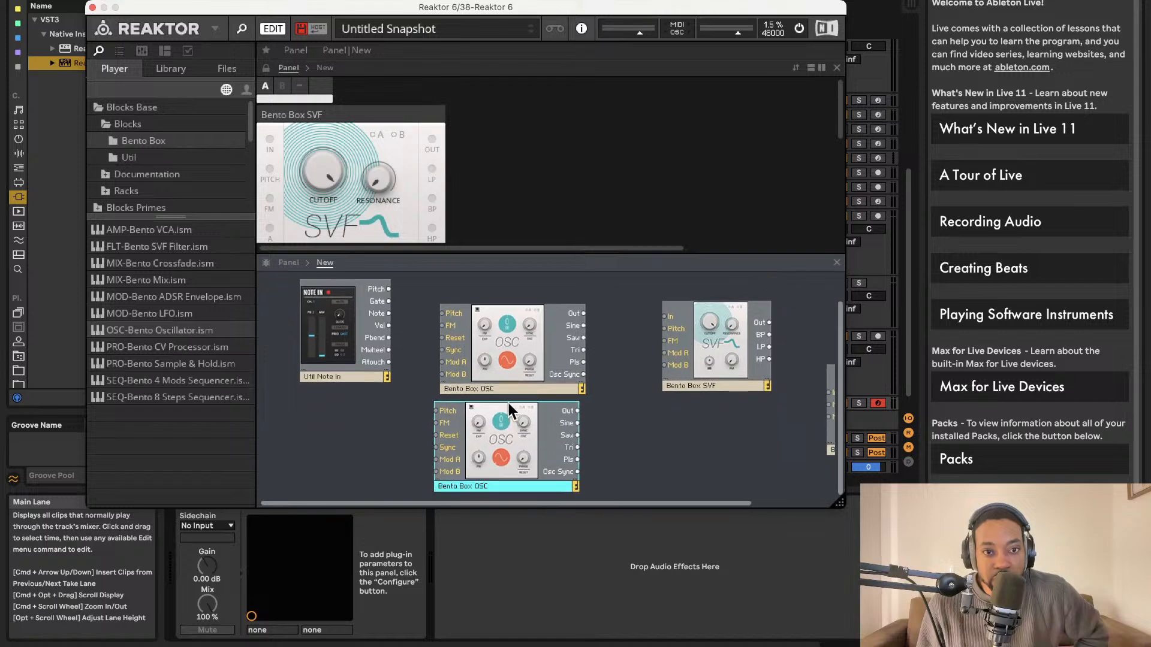
# - Rename the two oscillators Bento Box OSC 1 and Bento Box OSC 2, and align the upper one over the lower
pyautogui.doubleClick(492, 390)
pyautogui.click(495, 390)
pyautogui.write('1')
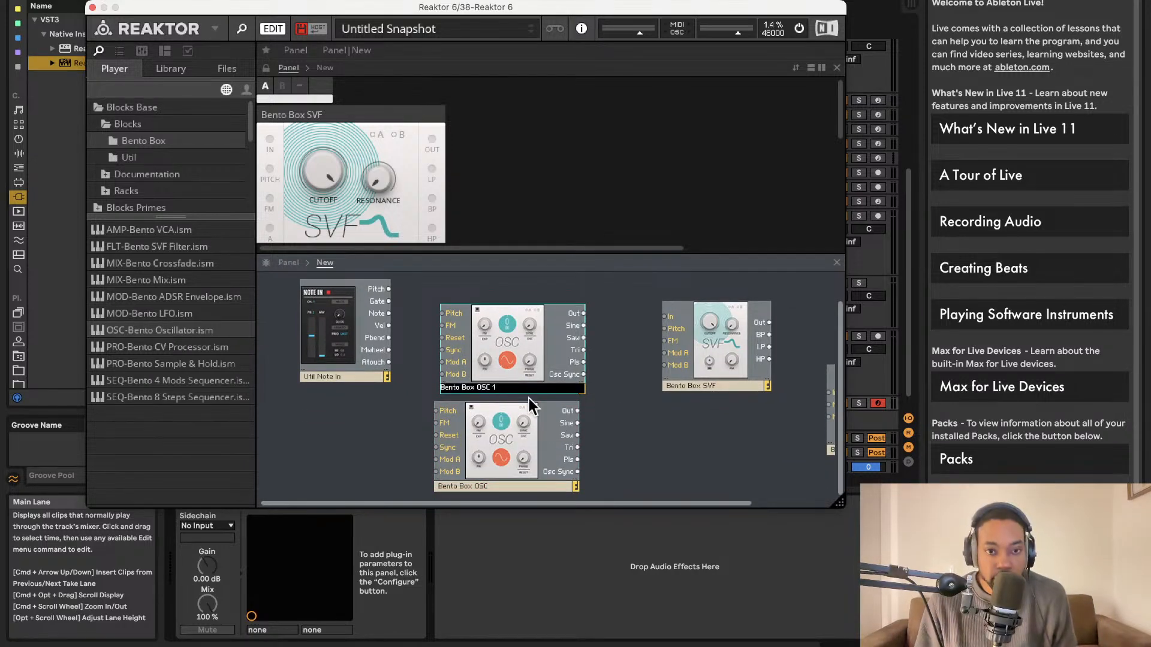
pyautogui.press('Return')
pyautogui.click(491, 485)
pyautogui.click(492, 484)
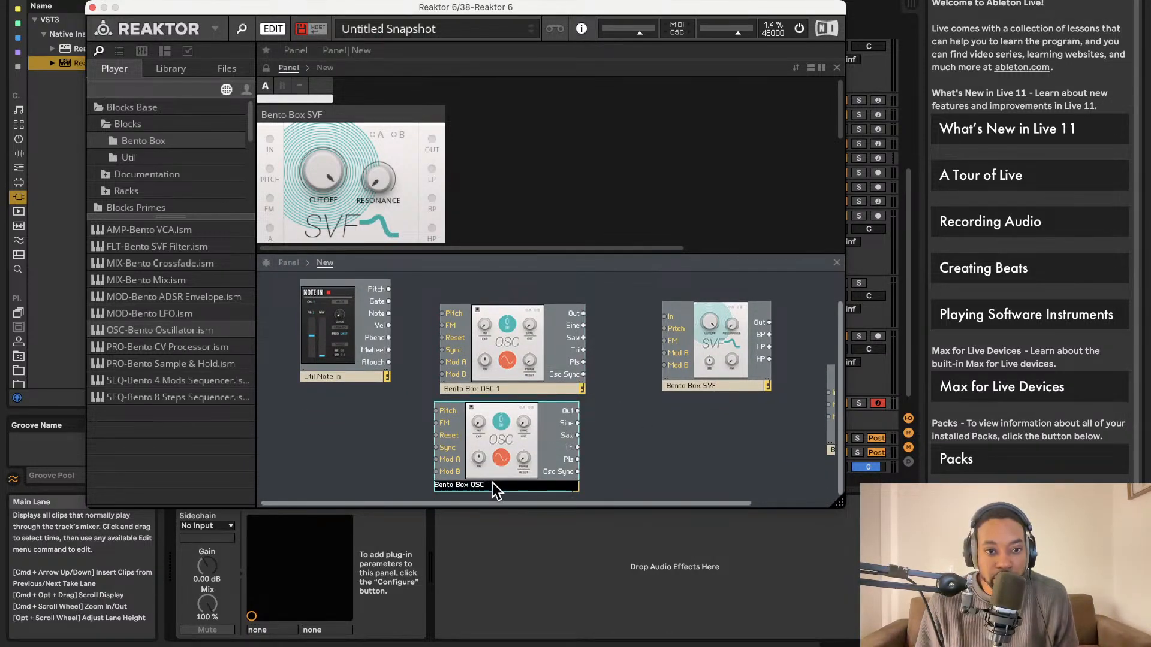
pyautogui.write('2')
pyautogui.press('Return')
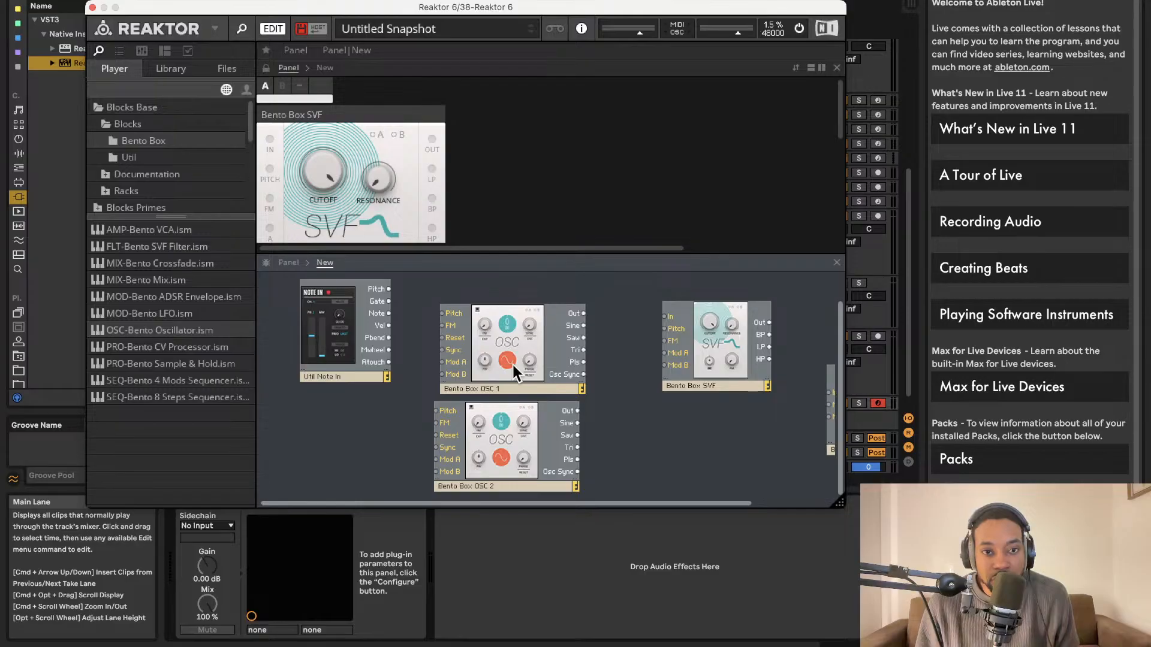
pyautogui.moveTo(512, 365); pyautogui.dragTo(506, 361)
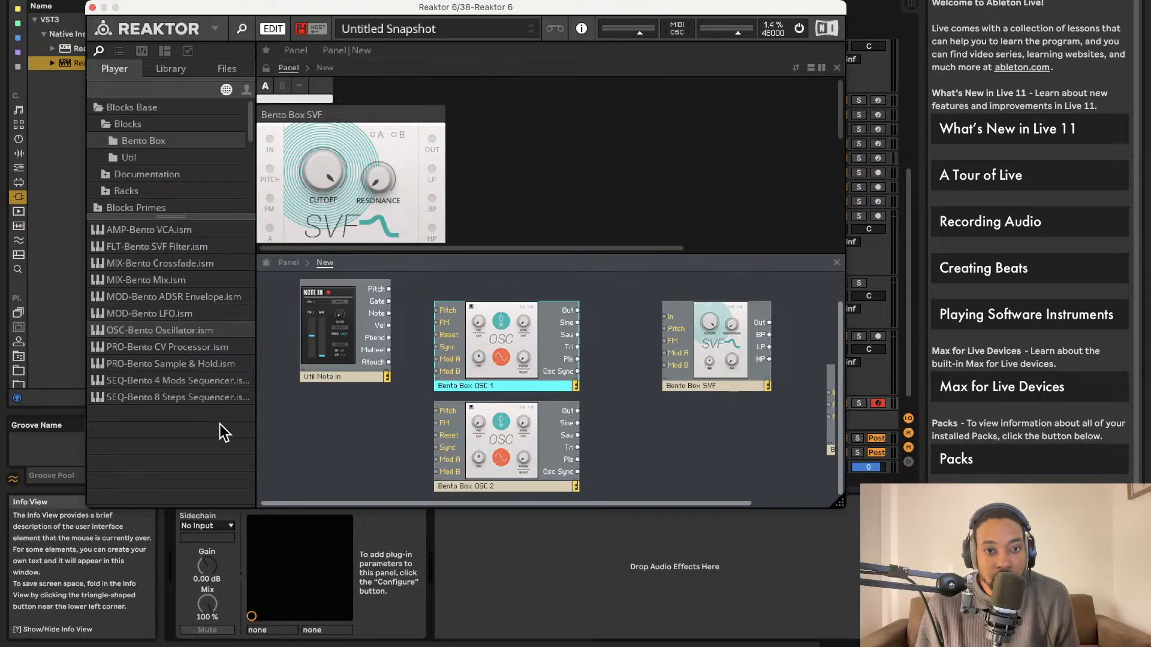
# - Make the Reaktor window taller and narrower, and set Bento Box OSC 2 to the sawtooth waveform
pyautogui.scroll(-2, 406, 199)
pyautogui.scroll(2, 402, 201)
pyautogui.scroll(-5, 408, 200)
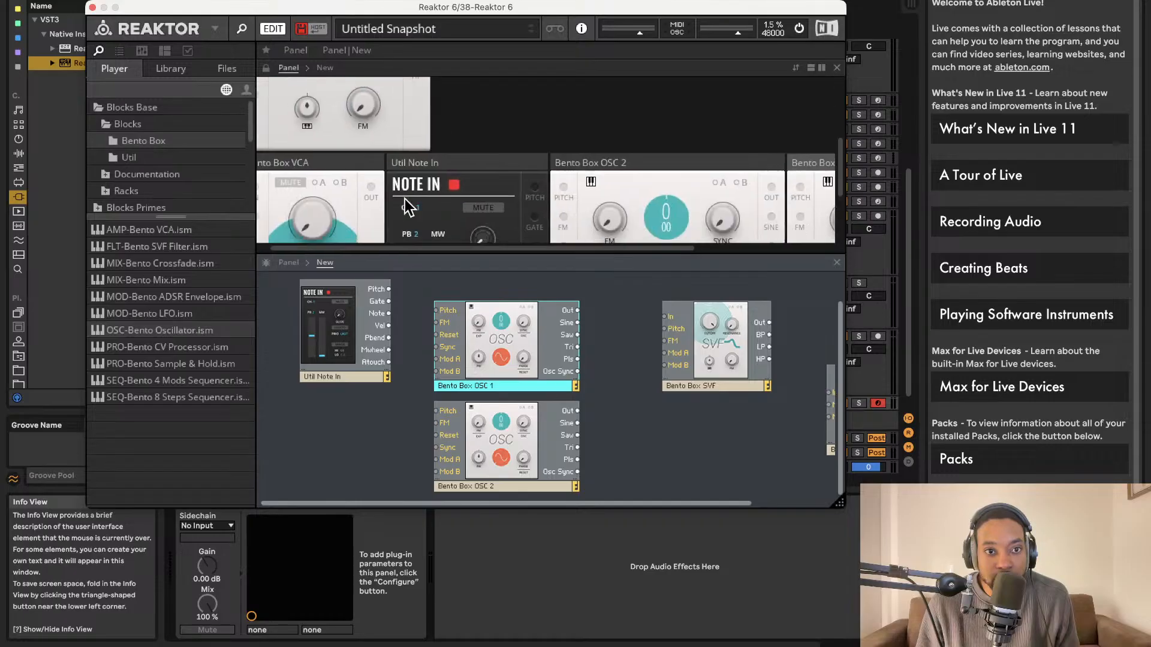
pyautogui.hscroll(-1, 489, 294)
pyautogui.moveTo(851, 515); pyautogui.dragTo(770, 646)
pyautogui.scroll(-2, 659, 185)
pyautogui.hscroll(2, 659, 185)
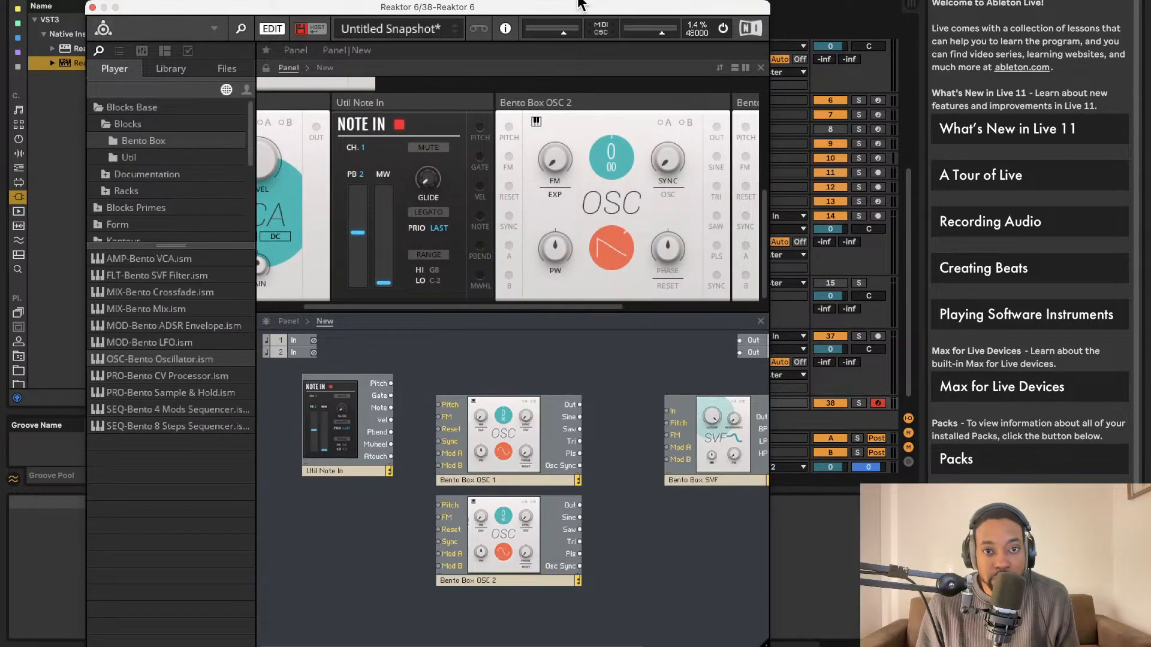
# - Set Bento Box OSC 1 to the triangle waveform and detune it slightly, to a fine tuning of 05
pyautogui.hscroll(5, 629, 193)
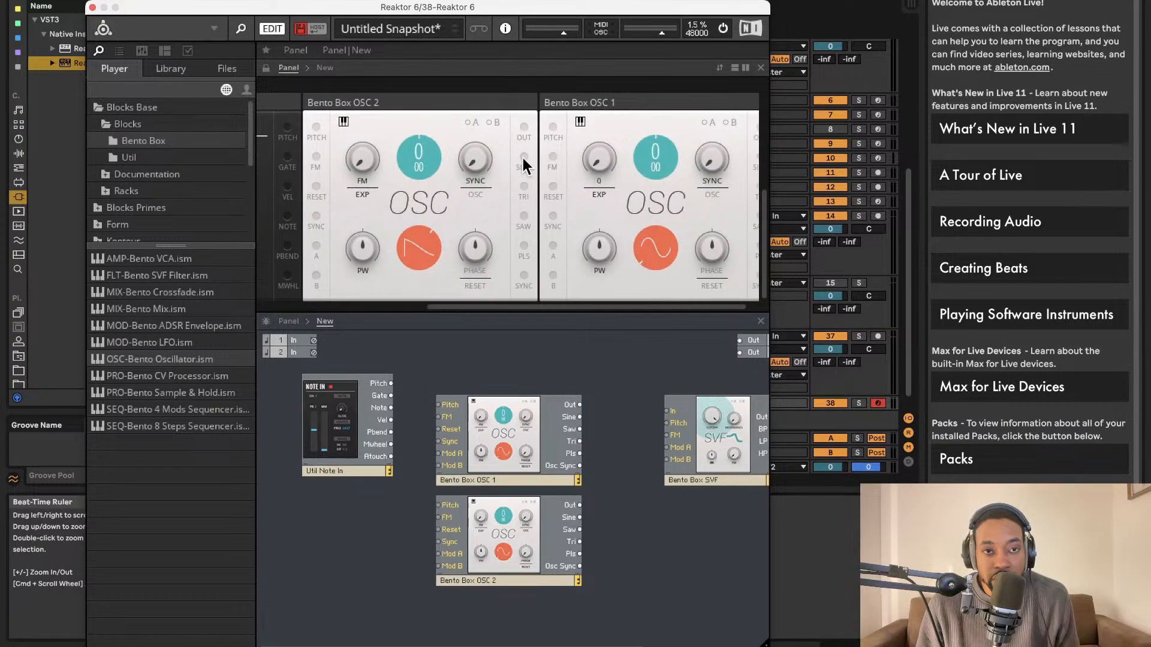
pyautogui.hscroll(1, 663, 196)
pyautogui.scroll(1, 635, 162)
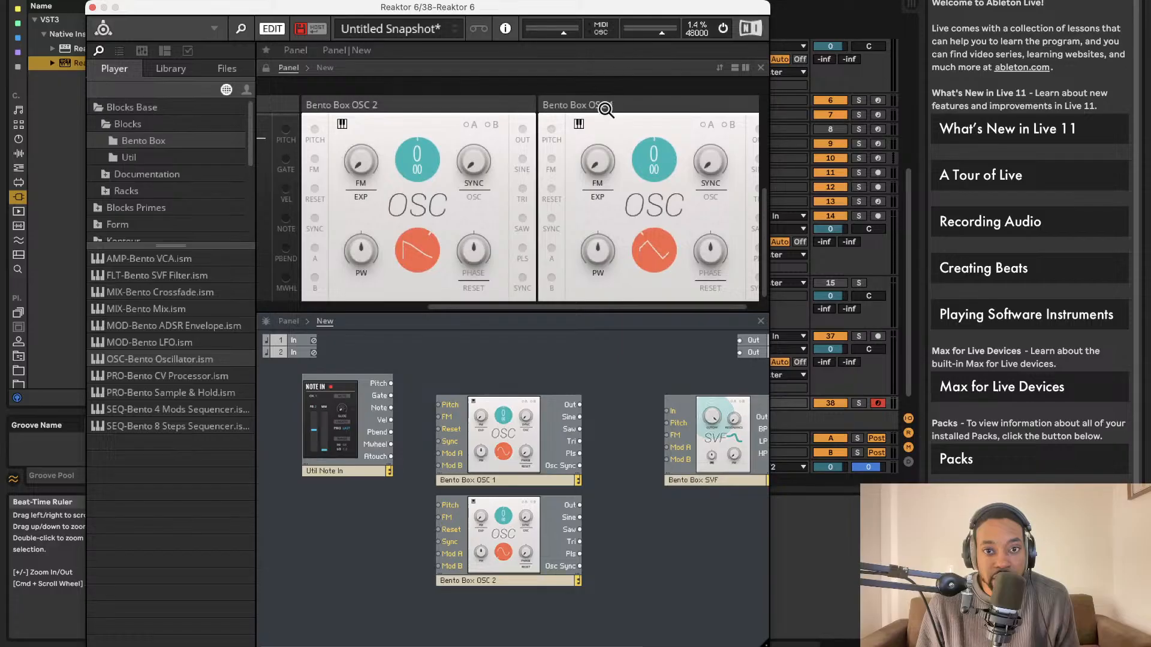
pyautogui.scroll(1, 605, 113)
pyautogui.hscroll(-1, 604, 113)
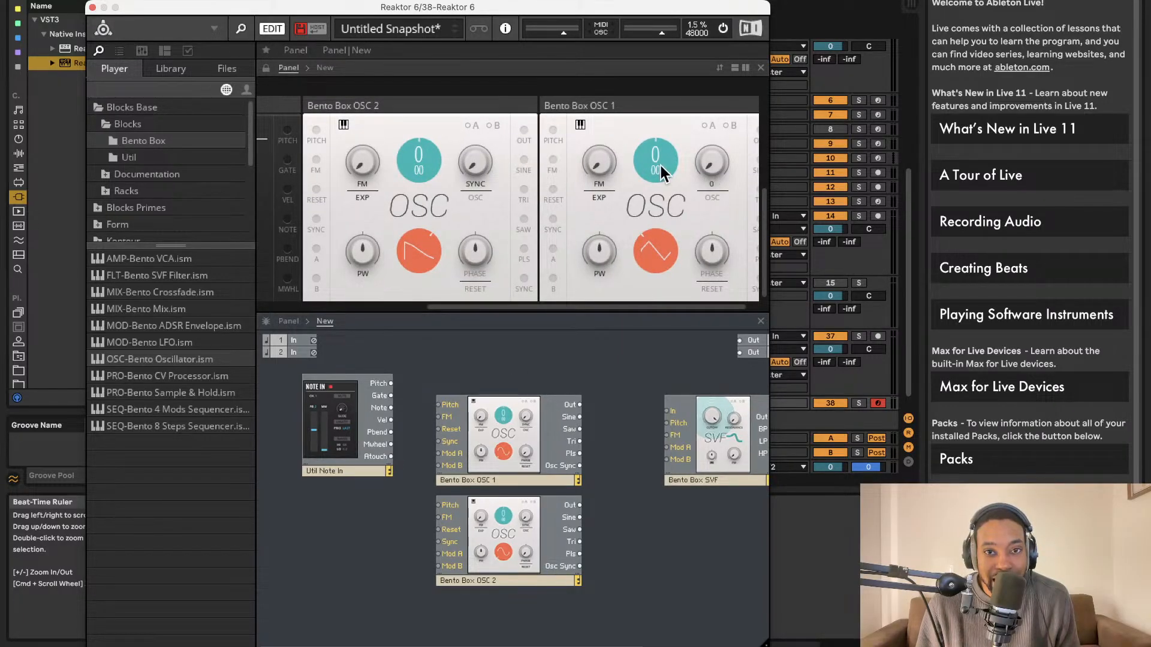
pyautogui.scroll(-1, 657, 171)
pyautogui.moveTo(657, 171); pyautogui.dragTo(657, 167)
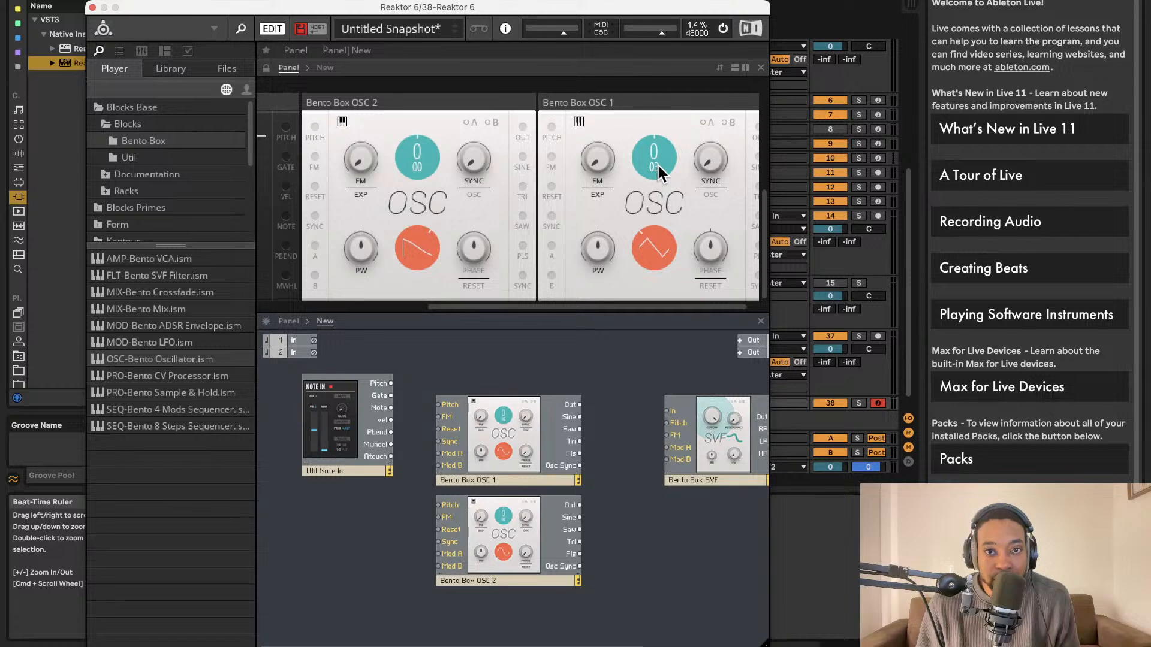
pyautogui.scroll(3, 658, 166)
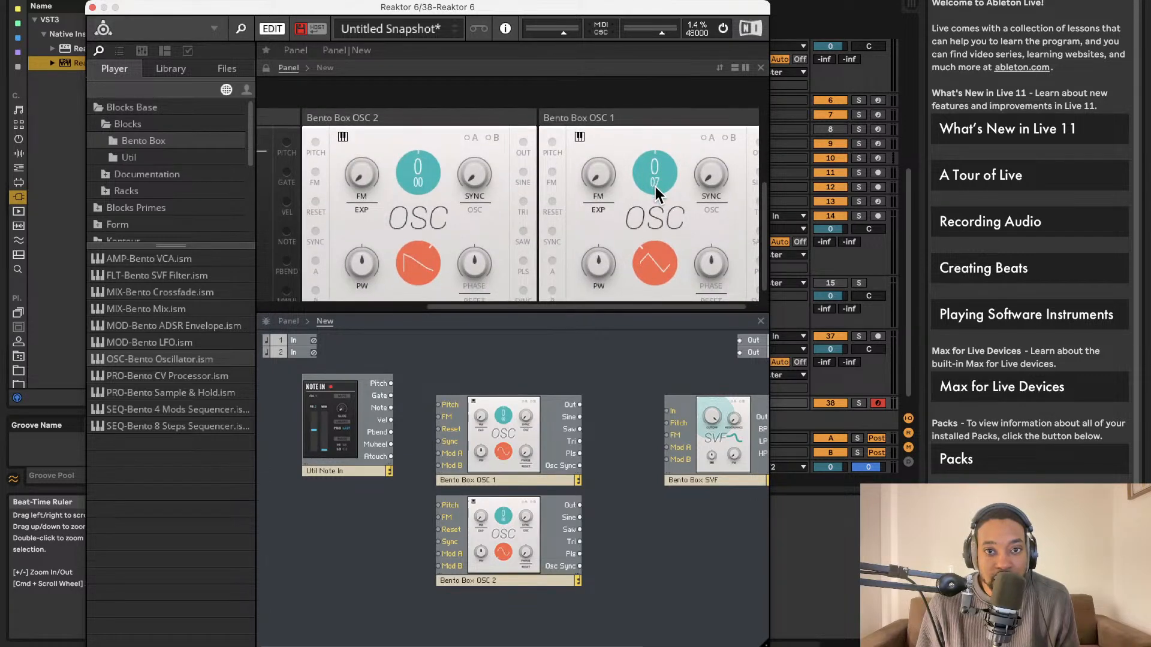
pyautogui.scroll(1, 653, 189)
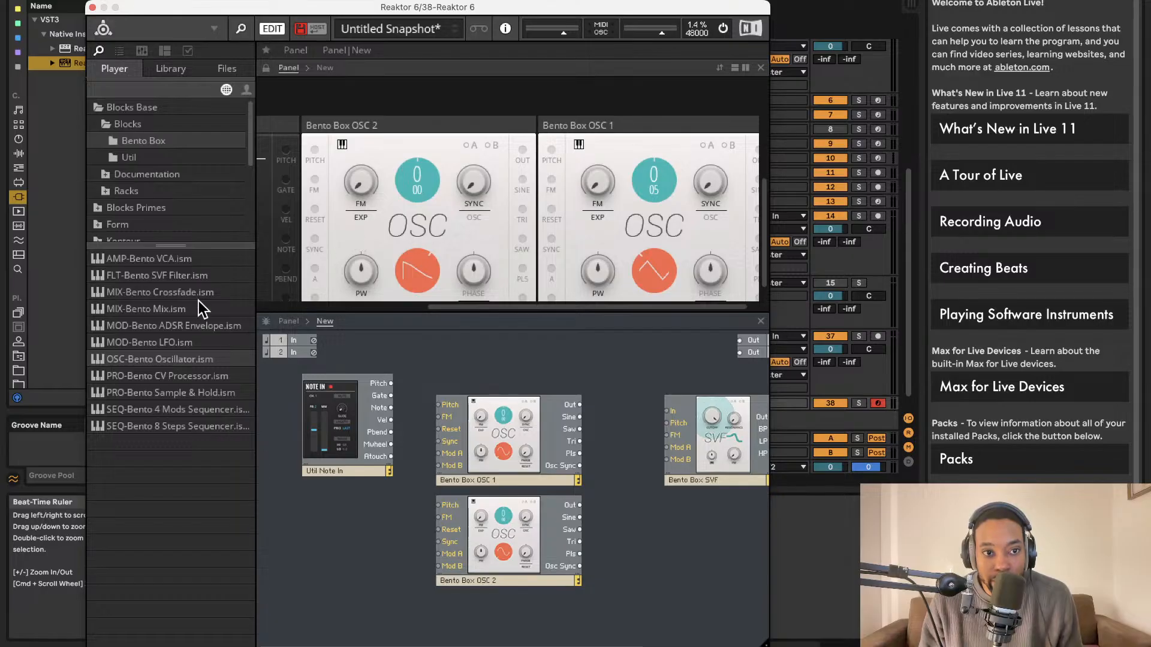
# - Add a Util Scope block to the structure and place it beyond the Bento Box VCA
pyautogui.click(151, 157)
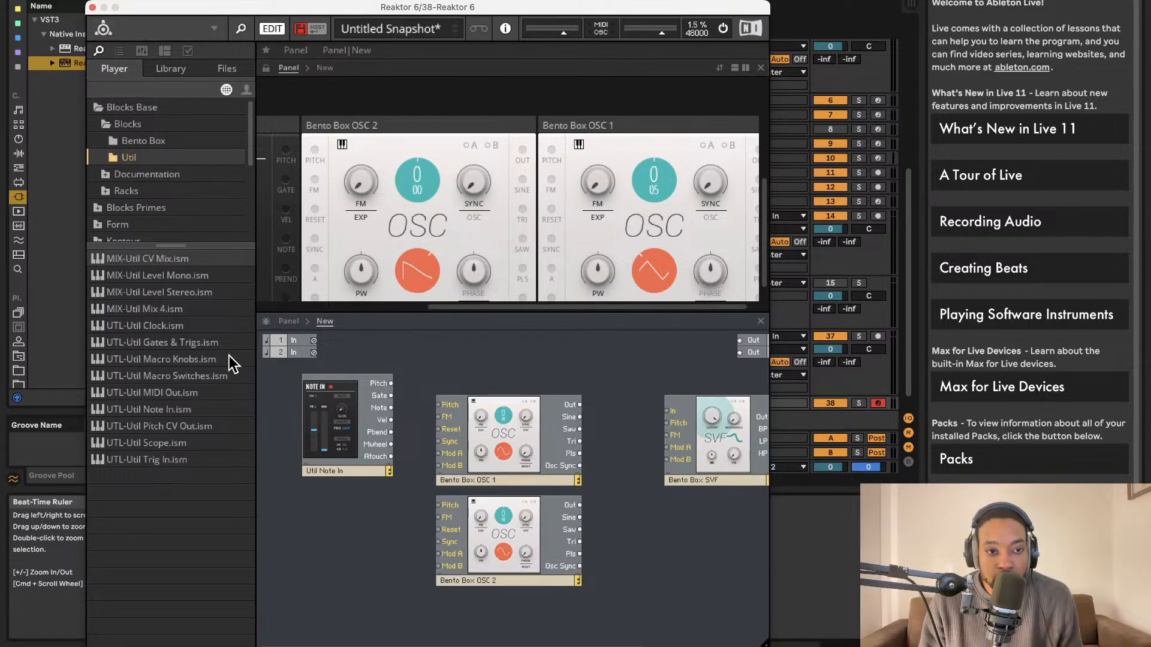
pyautogui.moveTo(167, 443); pyautogui.dragTo(676, 515)
pyautogui.hscroll(5, 676, 517)
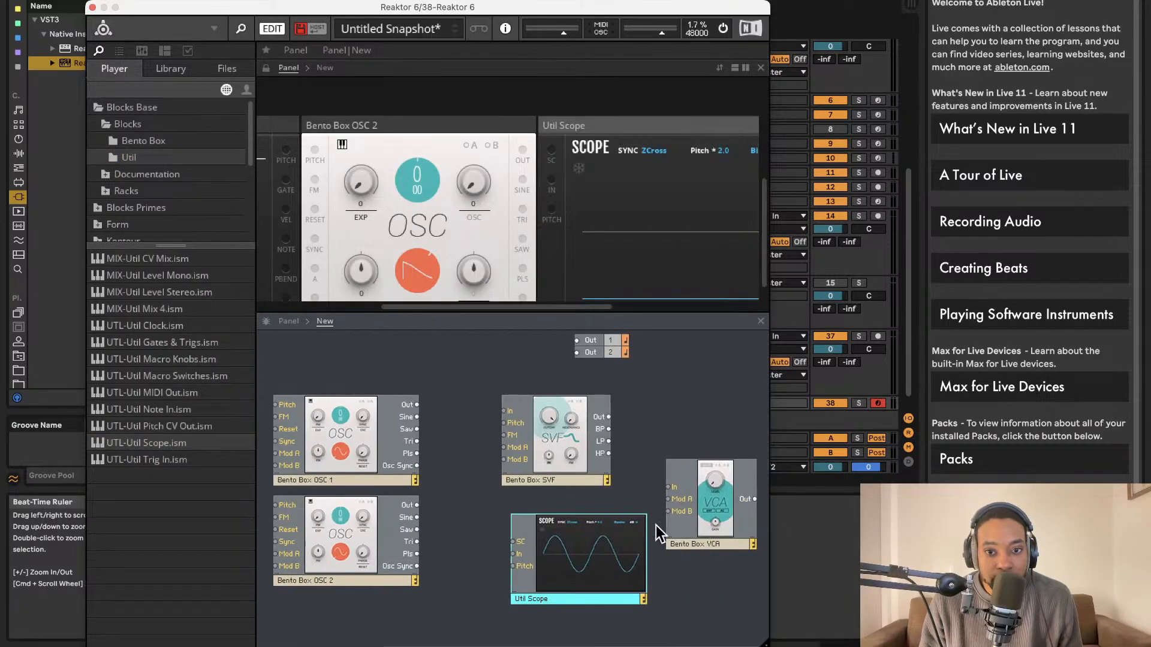
pyautogui.moveTo(622, 571); pyautogui.dragTo(766, 559)
pyautogui.hscroll(3, 638, 537)
pyautogui.moveTo(641, 560); pyautogui.dragTo(697, 550)
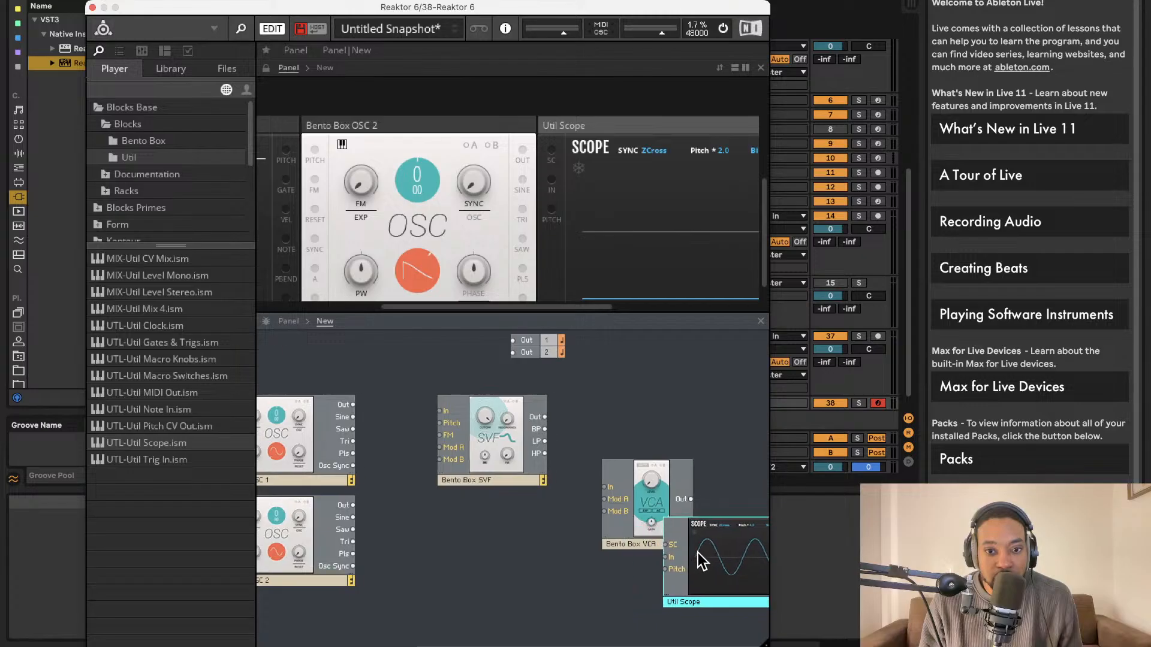
# - Reposition the VCA and wire OSC 1 through the SVF filter and the VCA into the Util Scope's In port
pyautogui.moveTo(651, 519); pyautogui.dragTo(599, 534)
pyautogui.moveTo(691, 547); pyautogui.dragTo(392, 405)
pyautogui.hscroll(-2, 510, 436)
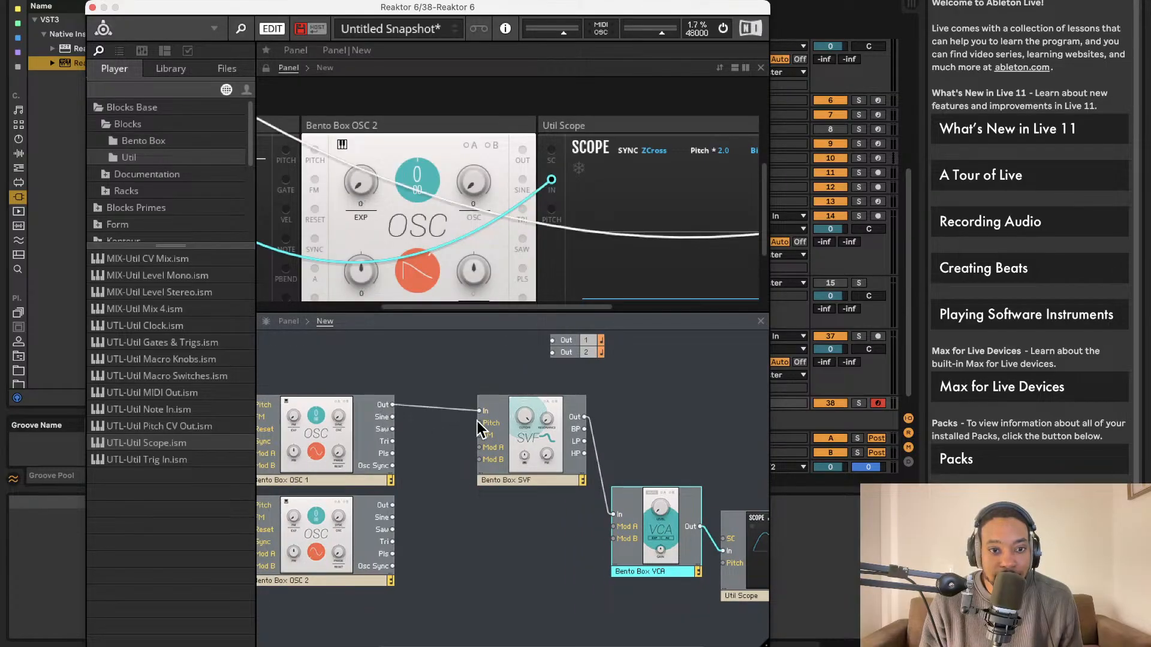
pyautogui.hscroll(-3, 489, 426)
pyautogui.hscroll(-2, 488, 426)
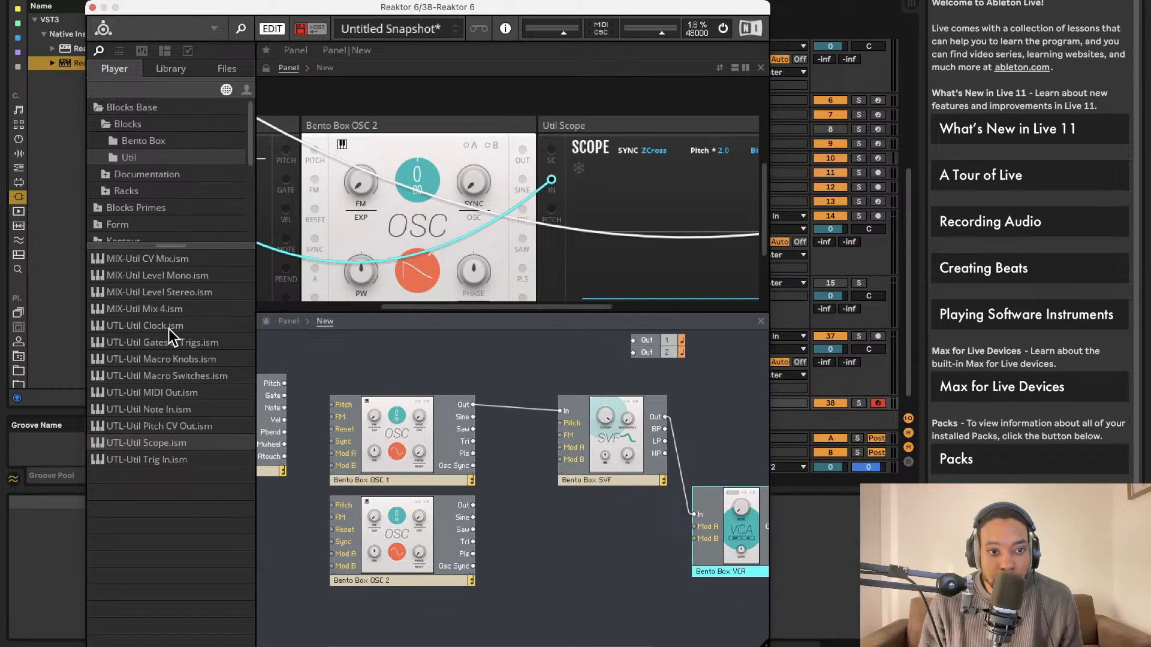
pyautogui.moveTo(143, 309); pyautogui.dragTo(542, 508)
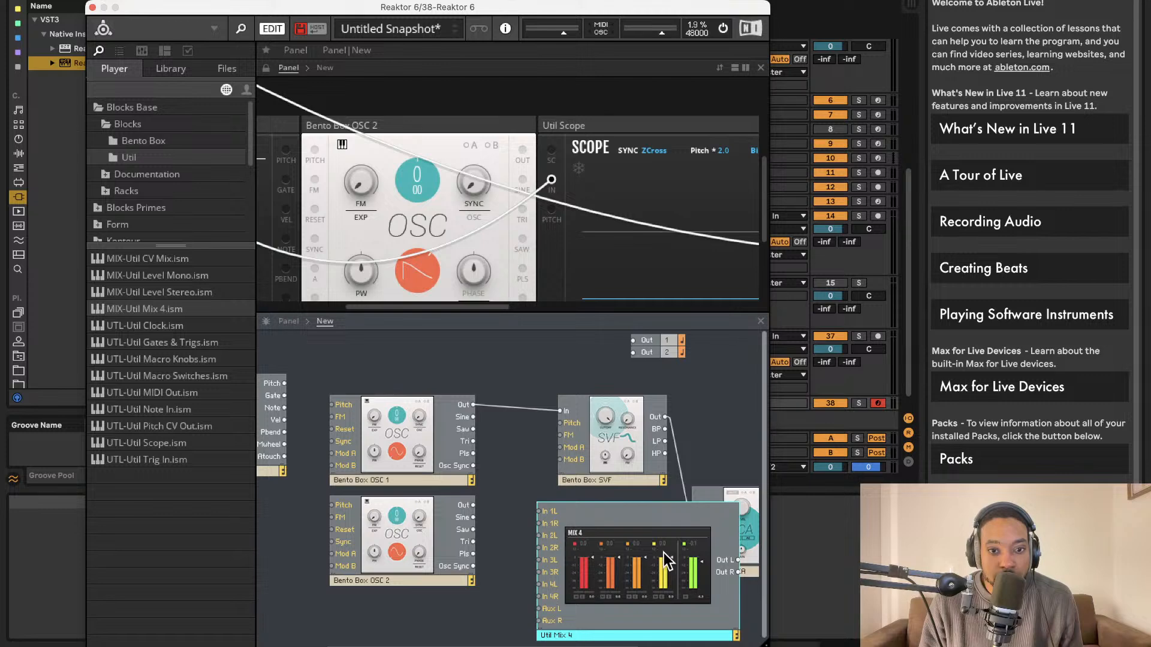
pyautogui.press('Delete')
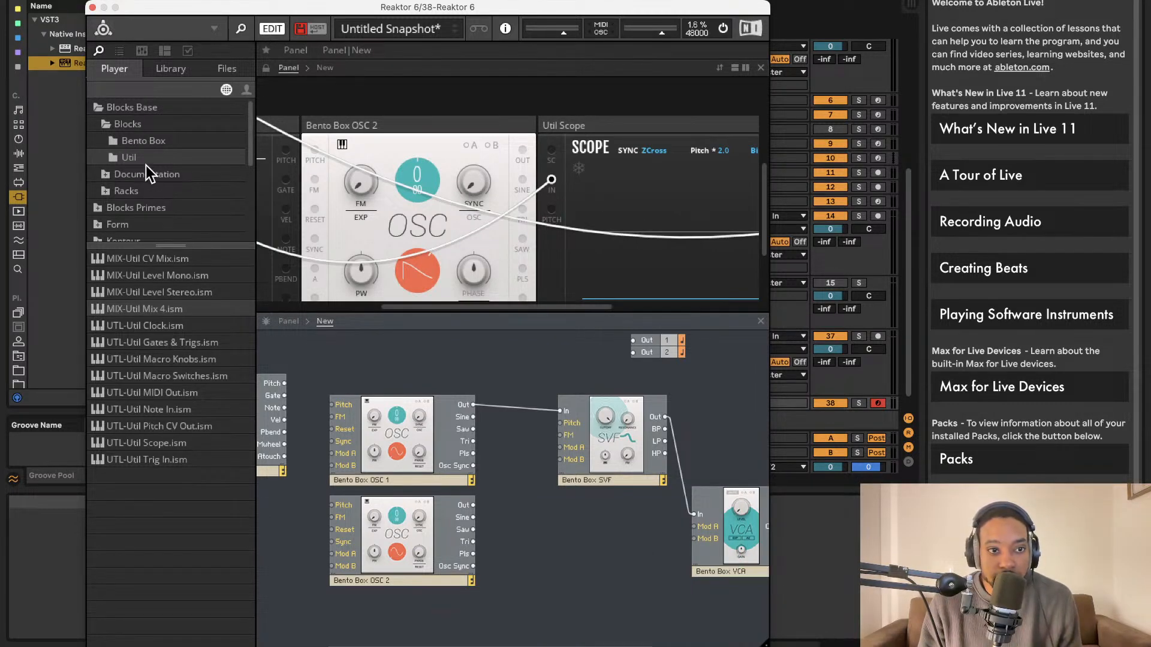
# - Add a Bento Mix block, wire OSC 1 and OSC 2 into In 1 and In 2, and route its output to the SVF's In port
pyautogui.click(157, 141)
pyautogui.moveTo(169, 309); pyautogui.dragTo(536, 471)
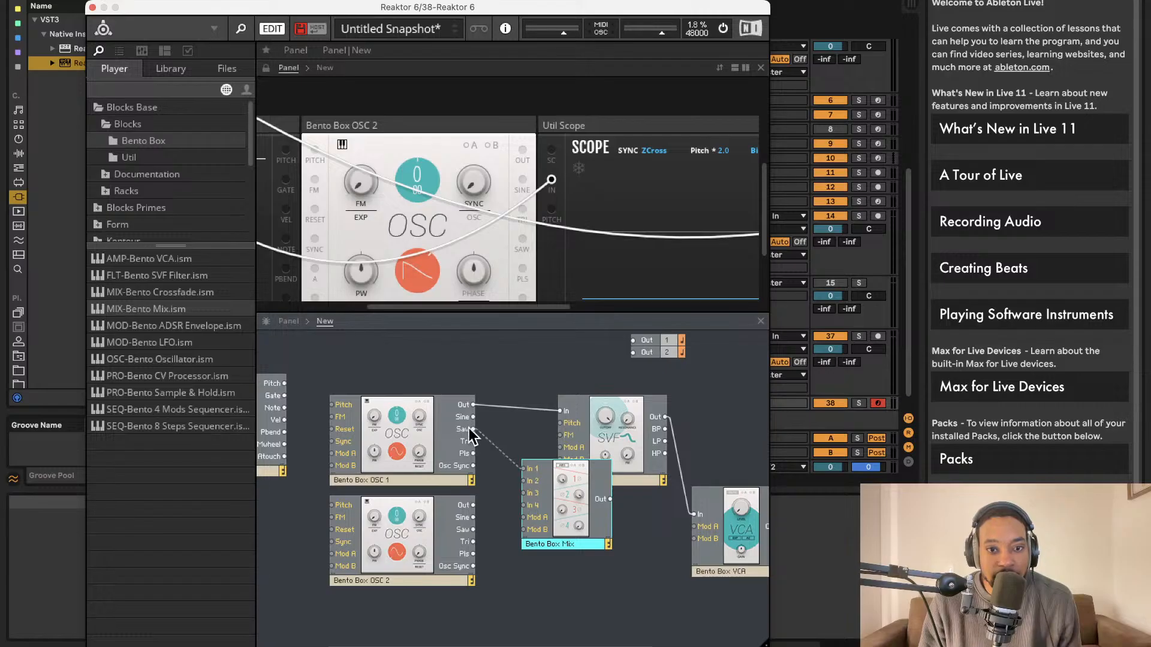
pyautogui.moveTo(473, 405); pyautogui.dragTo(473, 505)
pyautogui.moveTo(609, 499); pyautogui.dragTo(563, 411)
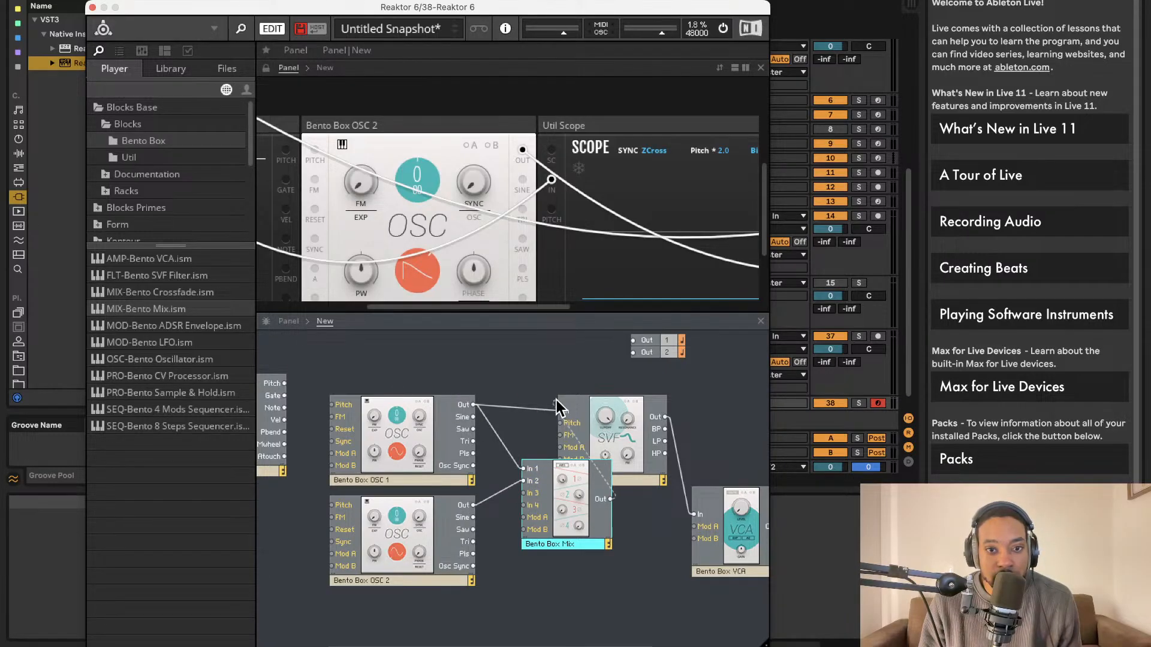
# - Connect the Note In block's Pitch output to both oscillators' Pitch inputs and move the mixer beside OSC 2
pyautogui.hscroll(-5, 532, 423)
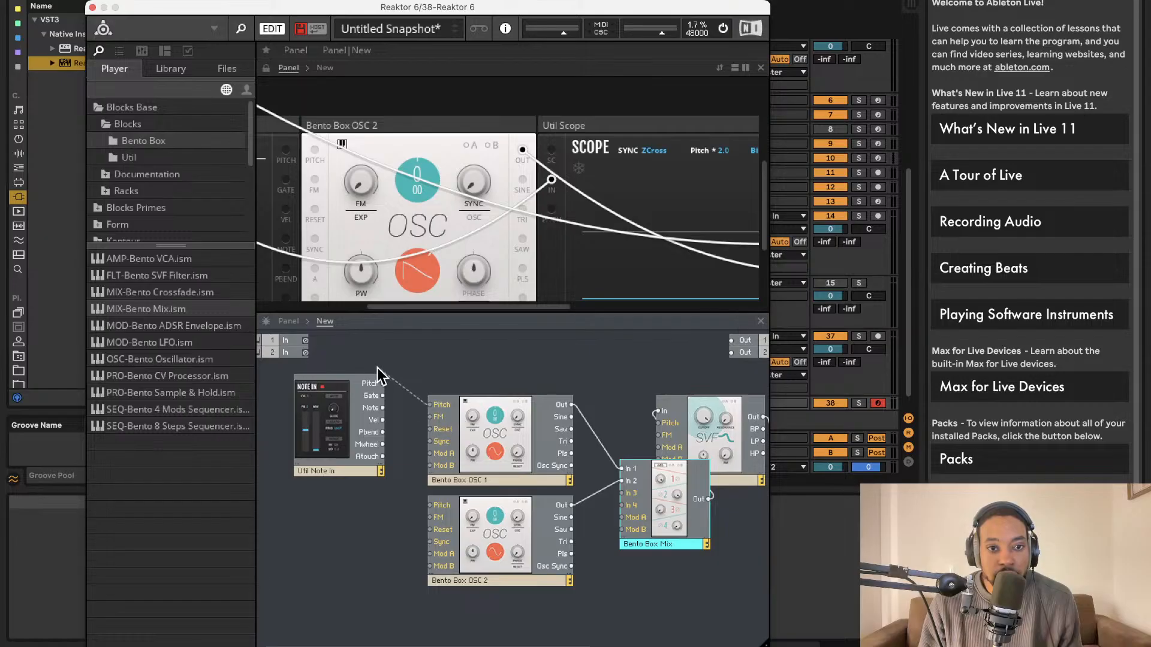
pyautogui.moveTo(378, 381); pyautogui.dragTo(366, 384)
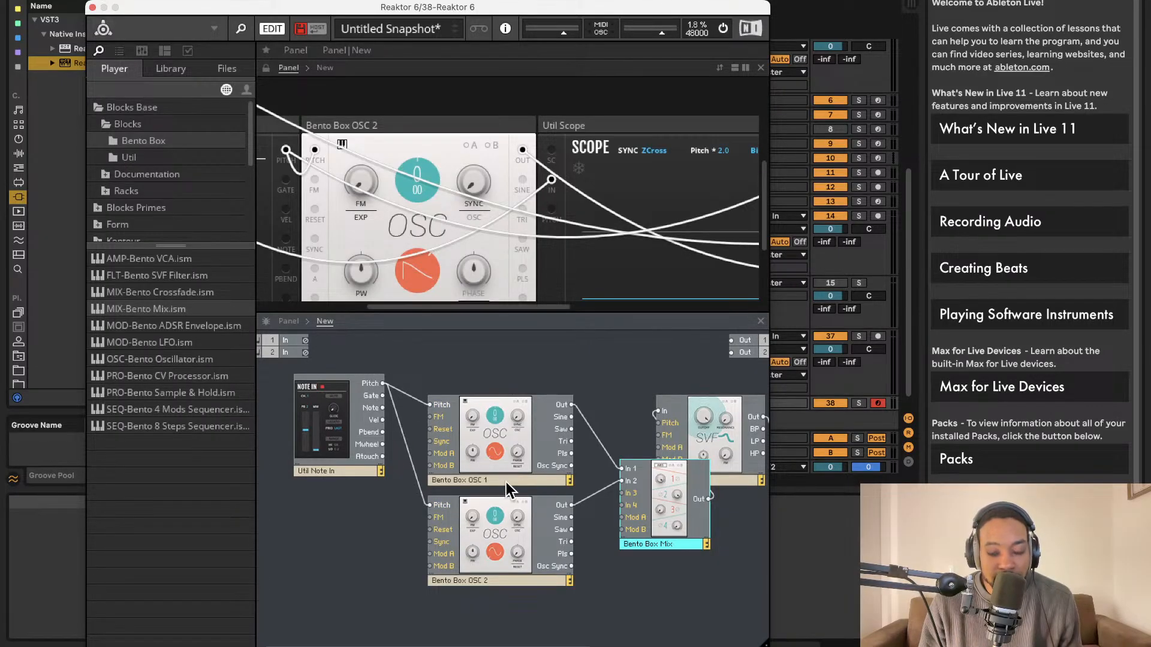
pyautogui.moveTo(667, 540); pyautogui.dragTo(638, 569)
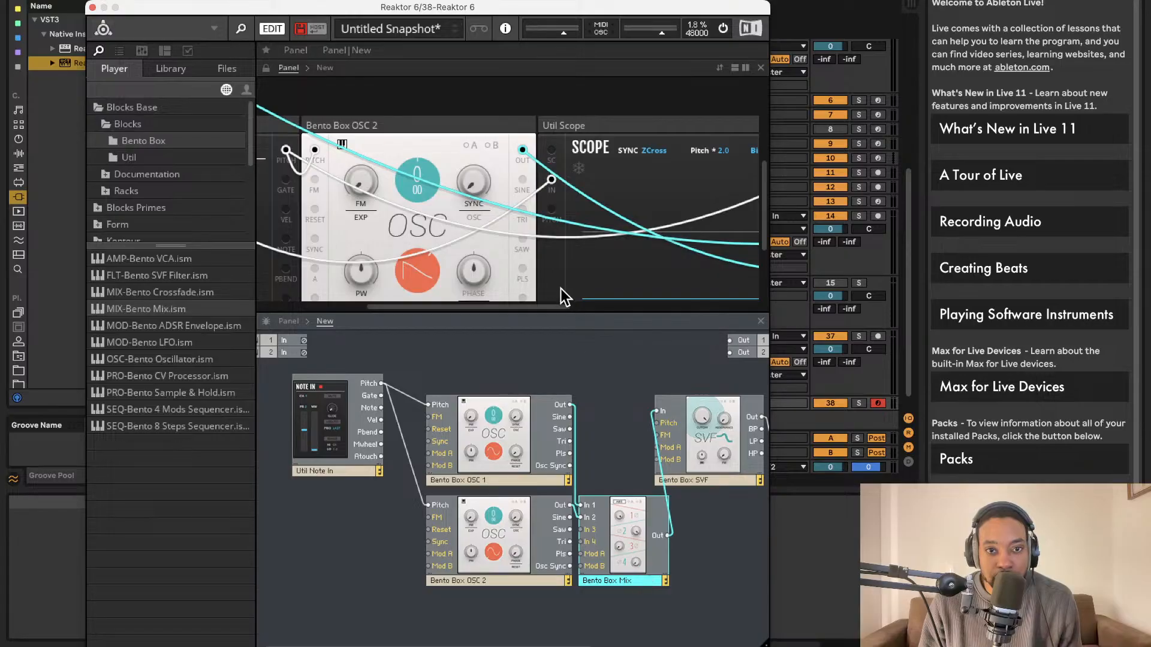
# - Enlarge the panel view and enable modulation input A on the Bento Box VCA
pyautogui.hscroll(5, 559, 288)
pyautogui.scroll(-4, 563, 270)
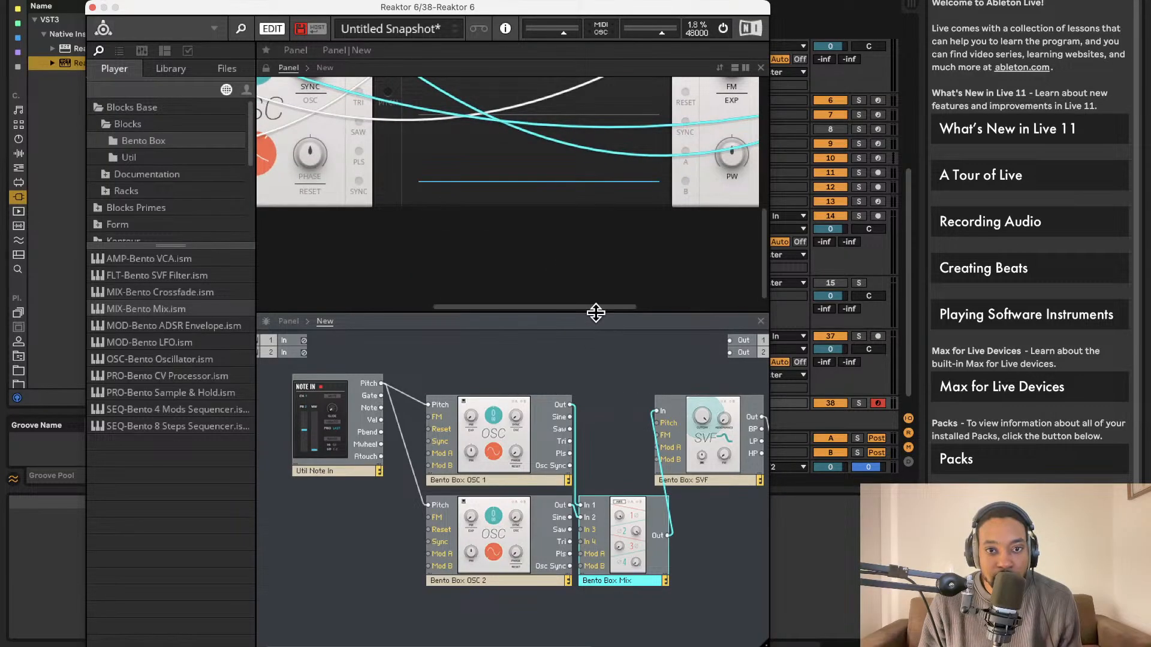
pyautogui.moveTo(591, 316); pyautogui.dragTo(586, 442)
pyautogui.hscroll(-5, 527, 281)
pyautogui.scroll(-4, 527, 282)
pyautogui.hscroll(5, 527, 273)
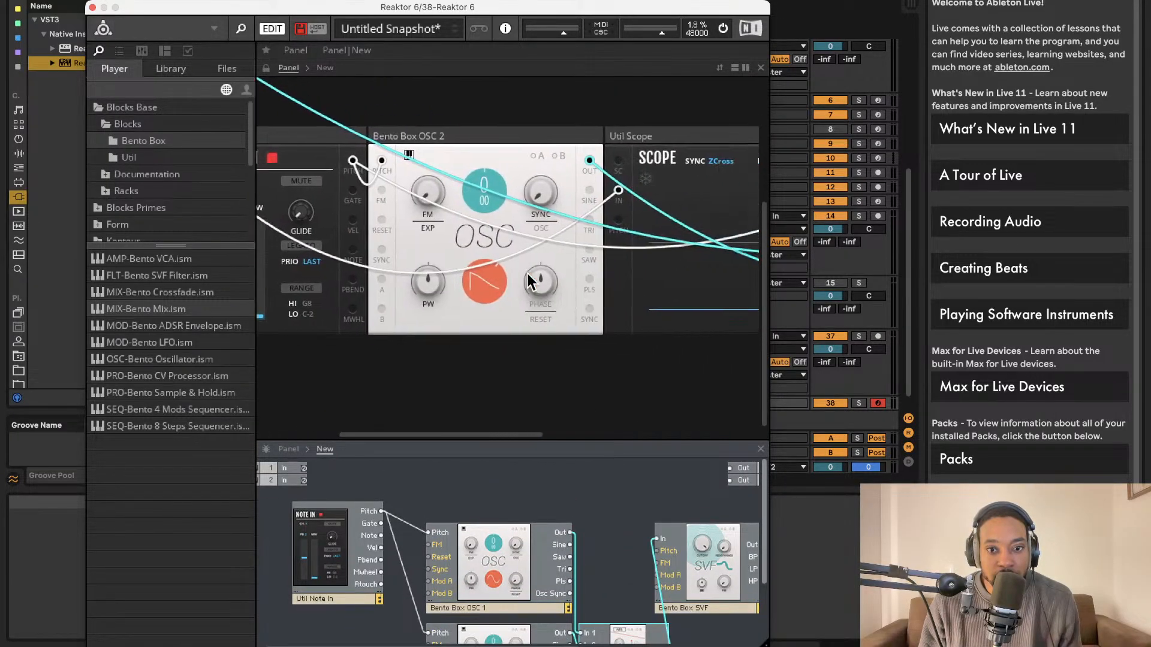
pyautogui.hscroll(-5, 531, 272)
pyautogui.scroll(4, 534, 271)
pyautogui.click(334, 254)
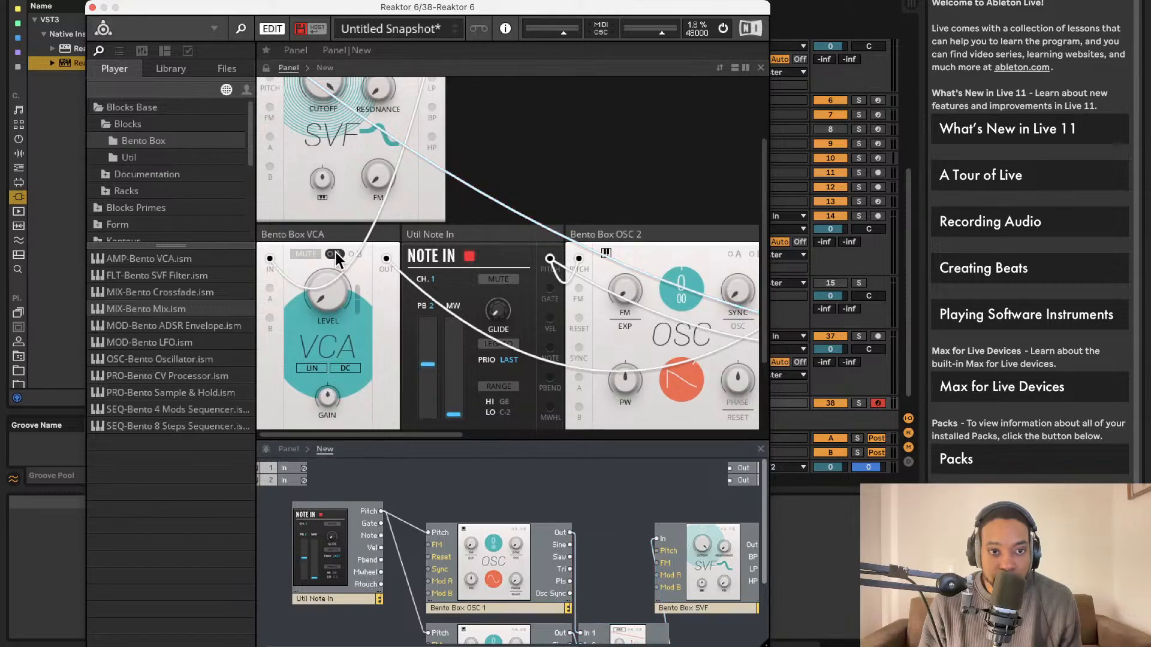
# - Add a Bento ADSR Envelope block before the VCA and connect the Note In block's Gate output to its Gate input
pyautogui.moveTo(204, 324); pyautogui.dragTo(677, 636)
pyautogui.moveTo(532, 521); pyautogui.dragTo(374, 523)
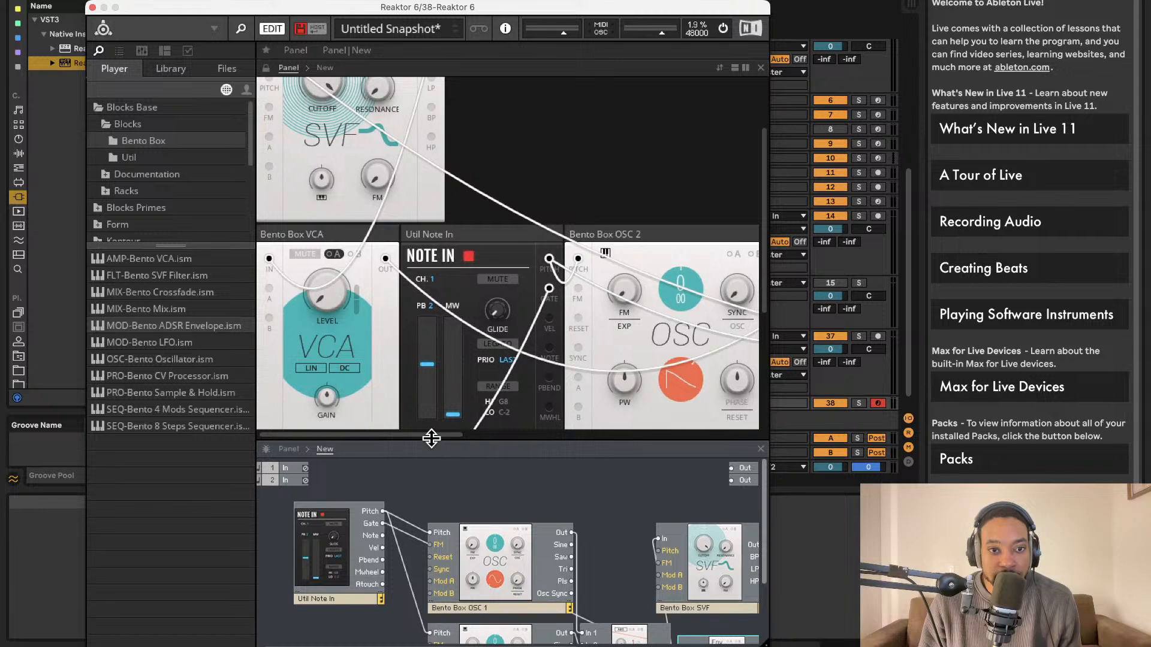
pyautogui.moveTo(435, 444); pyautogui.dragTo(440, 204)
pyautogui.hscroll(5, 596, 394)
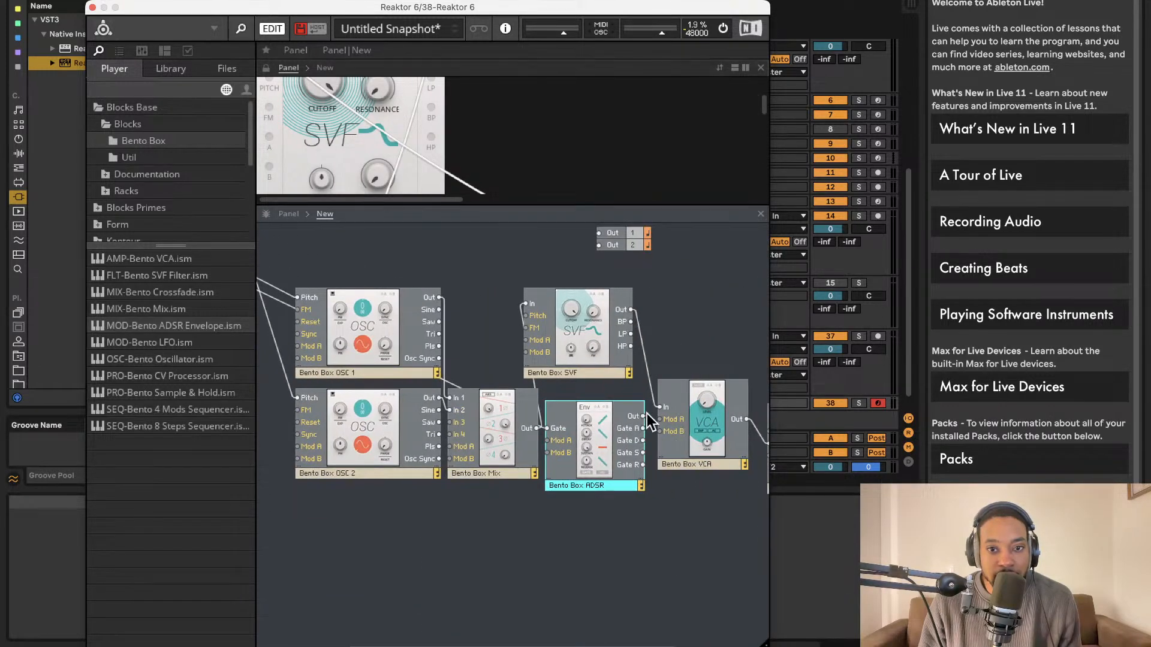
# - Enlarge the panel view and arrange the Note In, OSC 1 and OSC 2 blocks in that order in the top row
pyautogui.moveTo(548, 214); pyautogui.dragTo(471, 336)
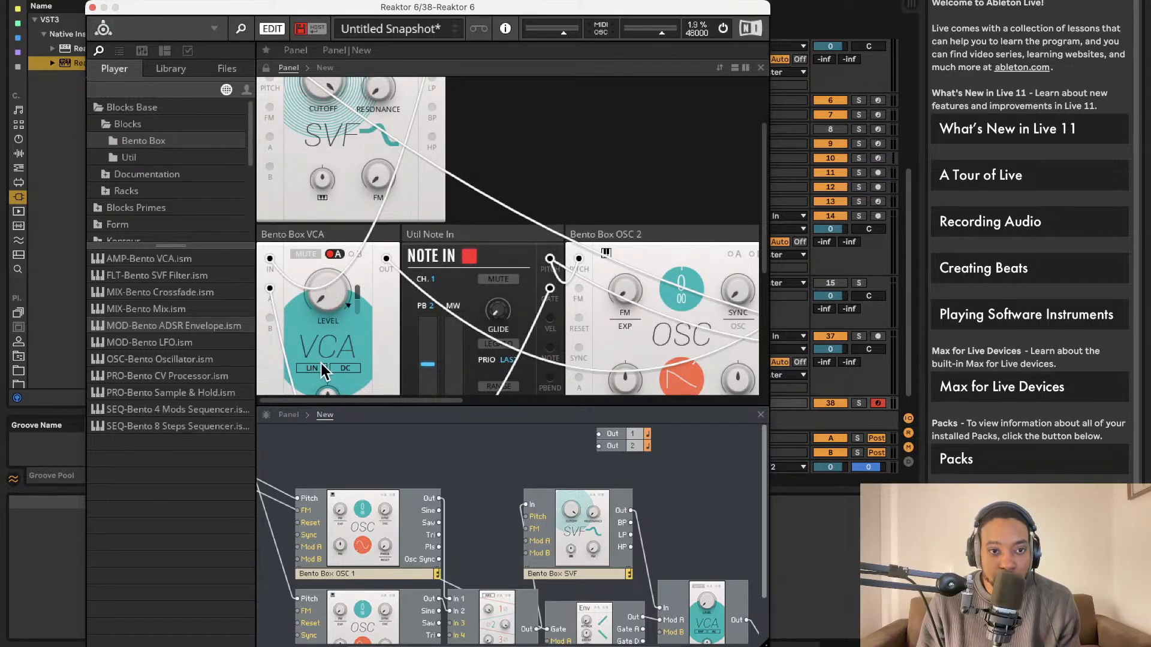
pyautogui.moveTo(521, 254); pyautogui.dragTo(346, 126)
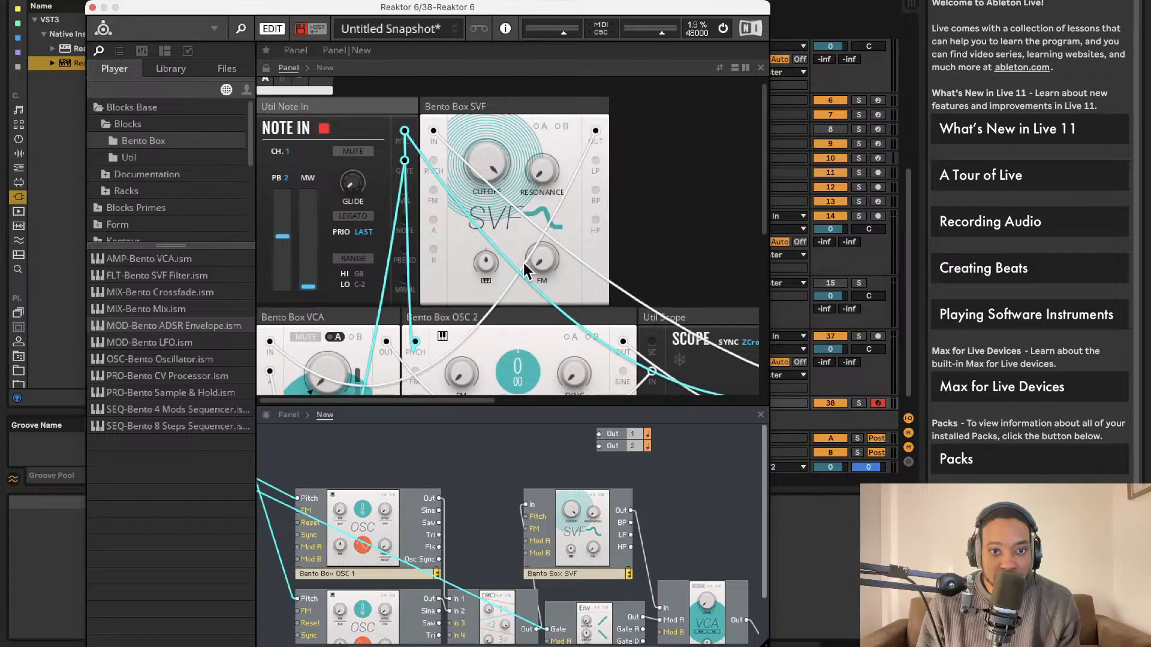
pyautogui.scroll(-3, 523, 262)
pyautogui.moveTo(526, 318); pyautogui.dragTo(533, 139)
pyautogui.scroll(3, 659, 269)
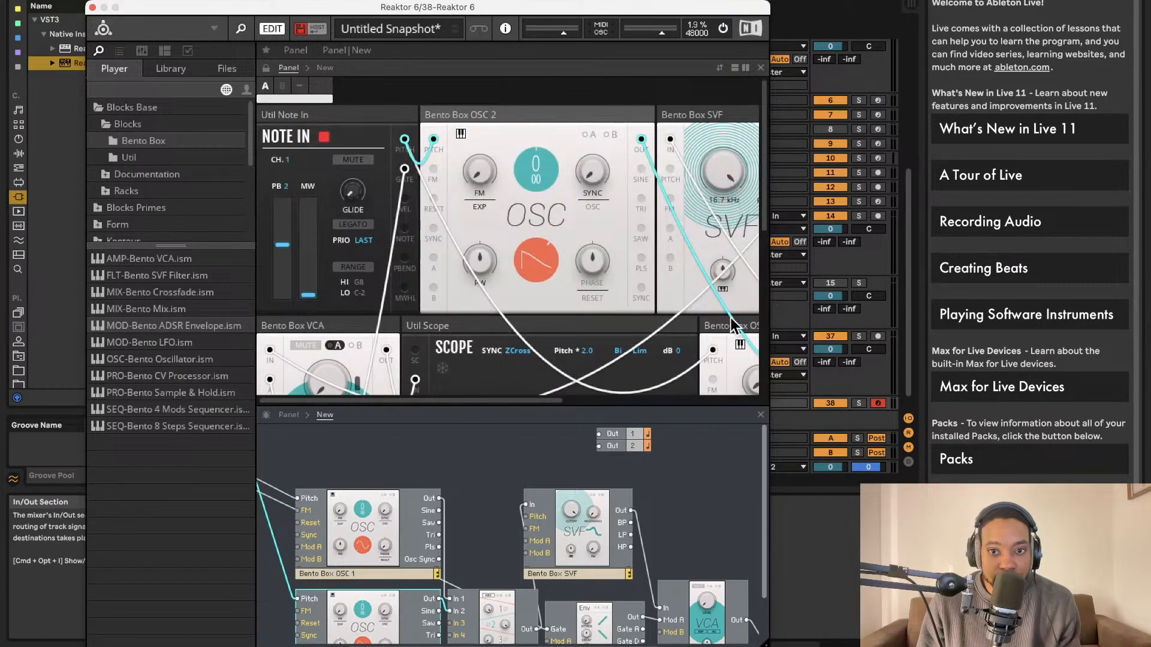
pyautogui.moveTo(714, 325); pyautogui.dragTo(433, 118)
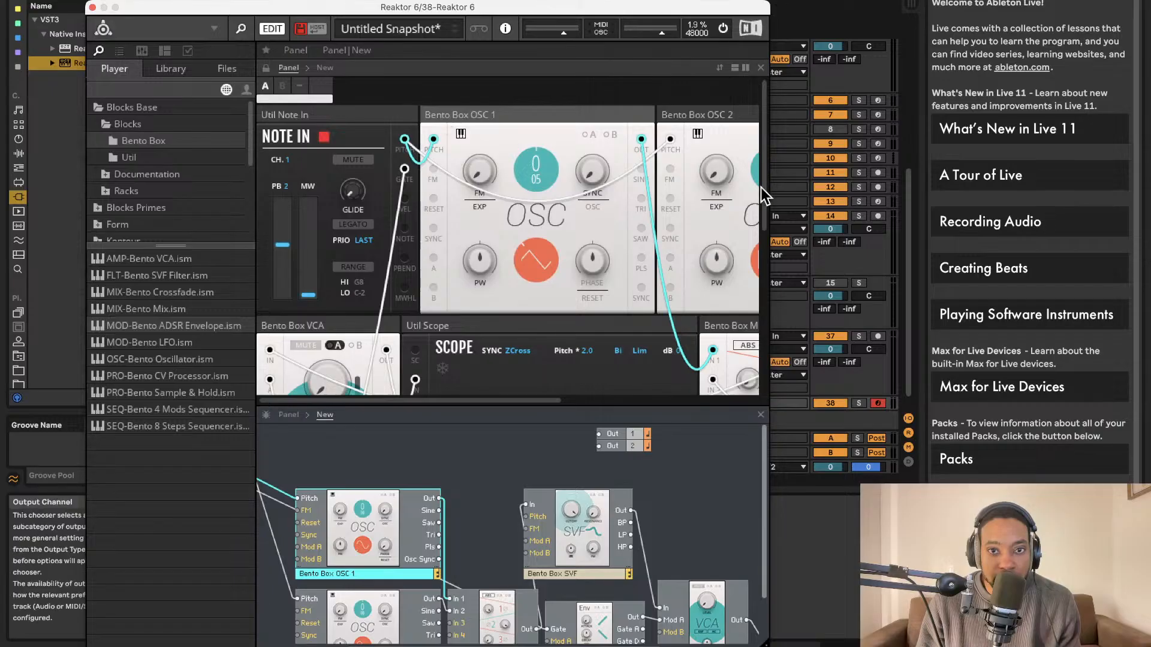
# - Move the Bento Box Mix to the start of the lower panel row and place the ADSR between it and the VCA
pyautogui.scroll(-5, 678, 204)
pyautogui.hscroll(2, 678, 204)
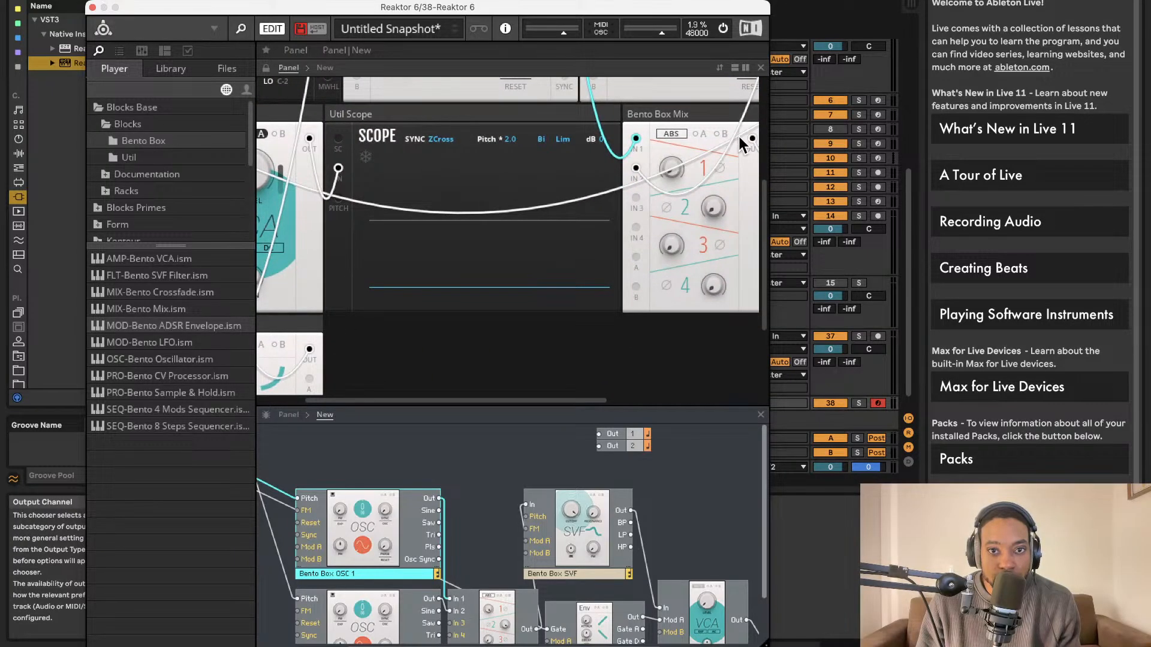
pyautogui.moveTo(735, 119); pyautogui.dragTo(311, 114)
pyautogui.hscroll(-2, 414, 115)
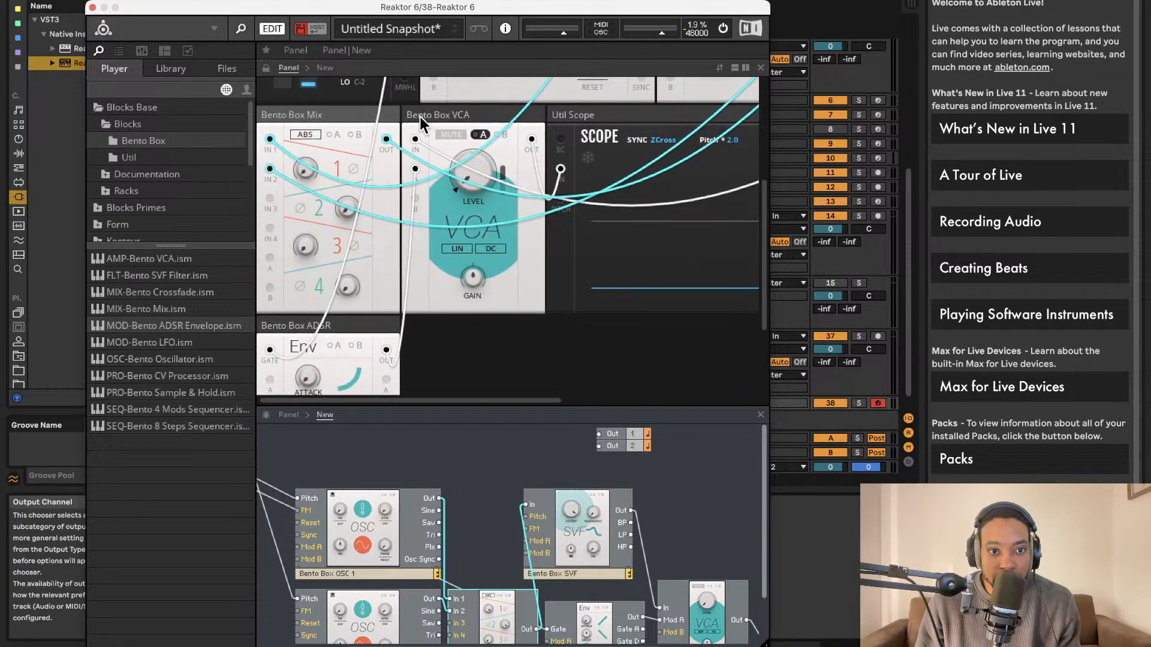
pyautogui.scroll(-2, 392, 185)
pyautogui.moveTo(366, 254); pyautogui.dragTo(462, 66)
pyautogui.hscroll(4, 547, 173)
pyautogui.scroll(-4, 539, 162)
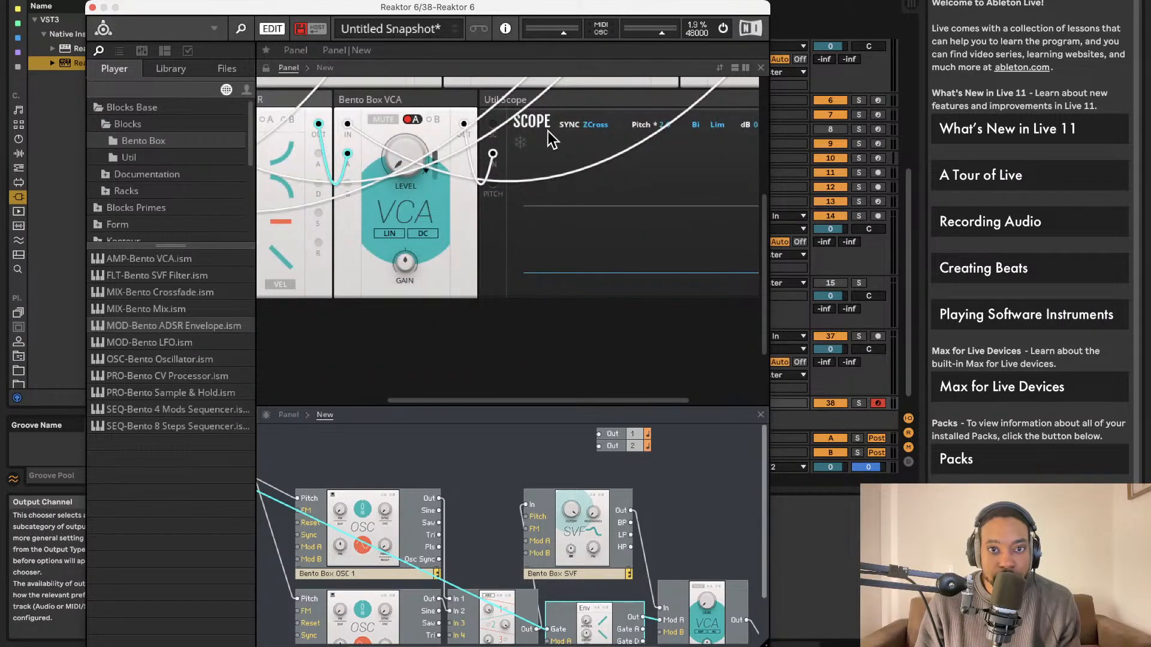
pyautogui.hscroll(-5, 551, 140)
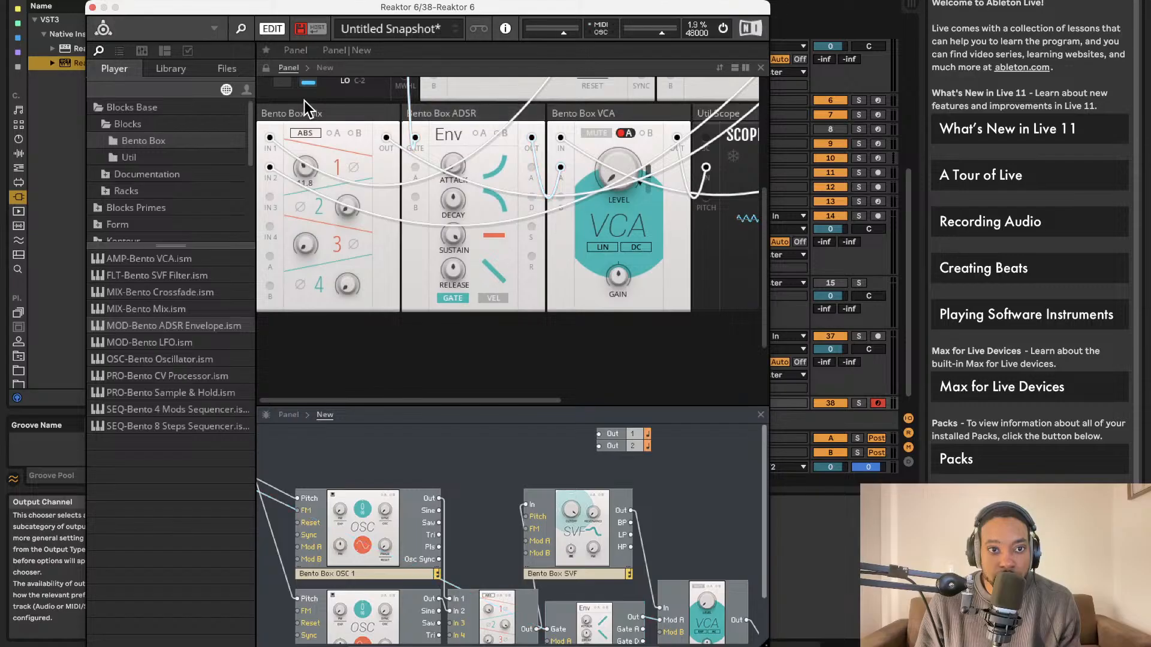
pyautogui.moveTo(340, 191)
pyautogui.hscroll(5, 449, 180)
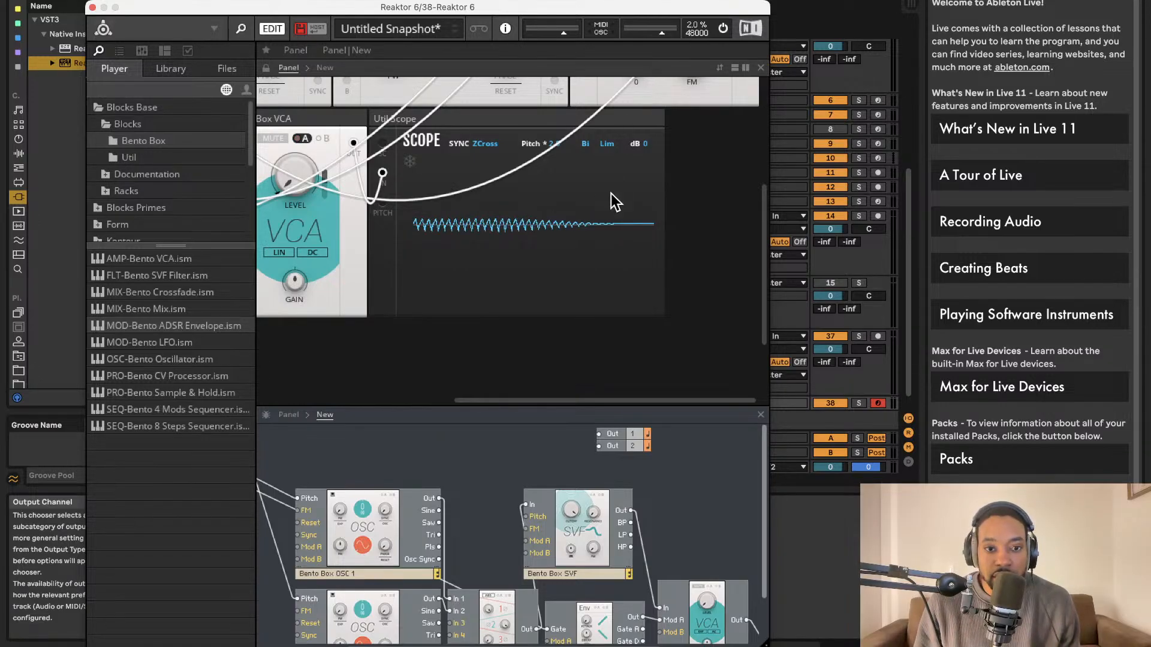
# - Connect the Bento Box VCA's output to both Out 1 and Out 2 in the structure view
pyautogui.scroll(-2, 610, 193)
pyautogui.scroll(-2, 636, 487)
pyautogui.hscroll(5, 637, 487)
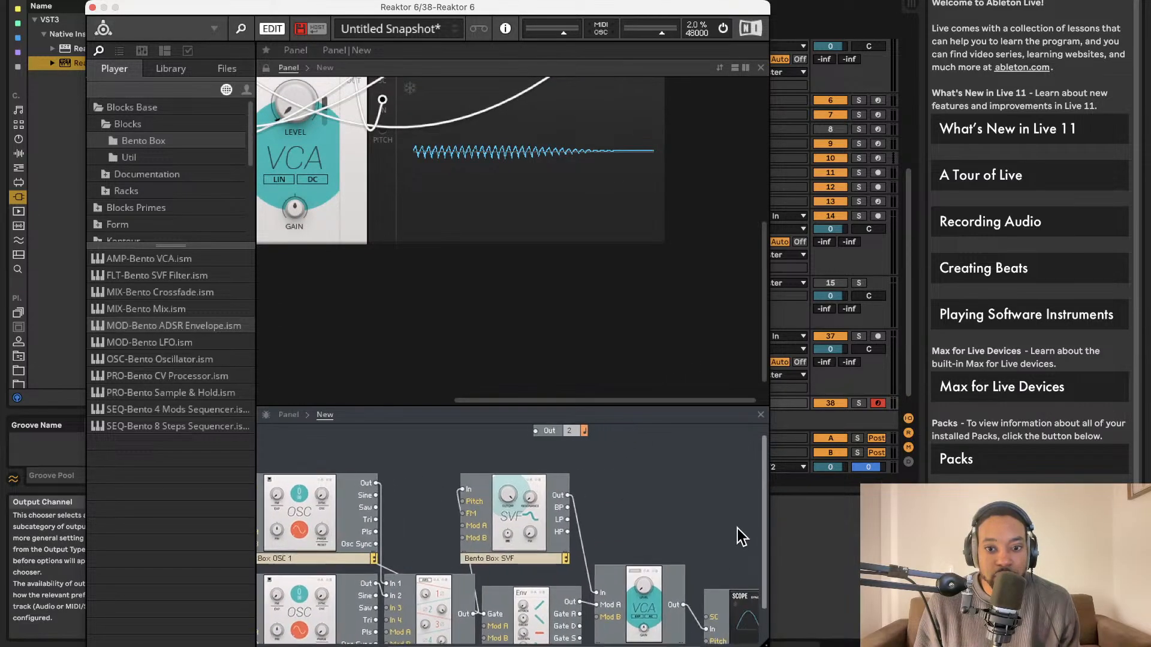
pyautogui.click(591, 558)
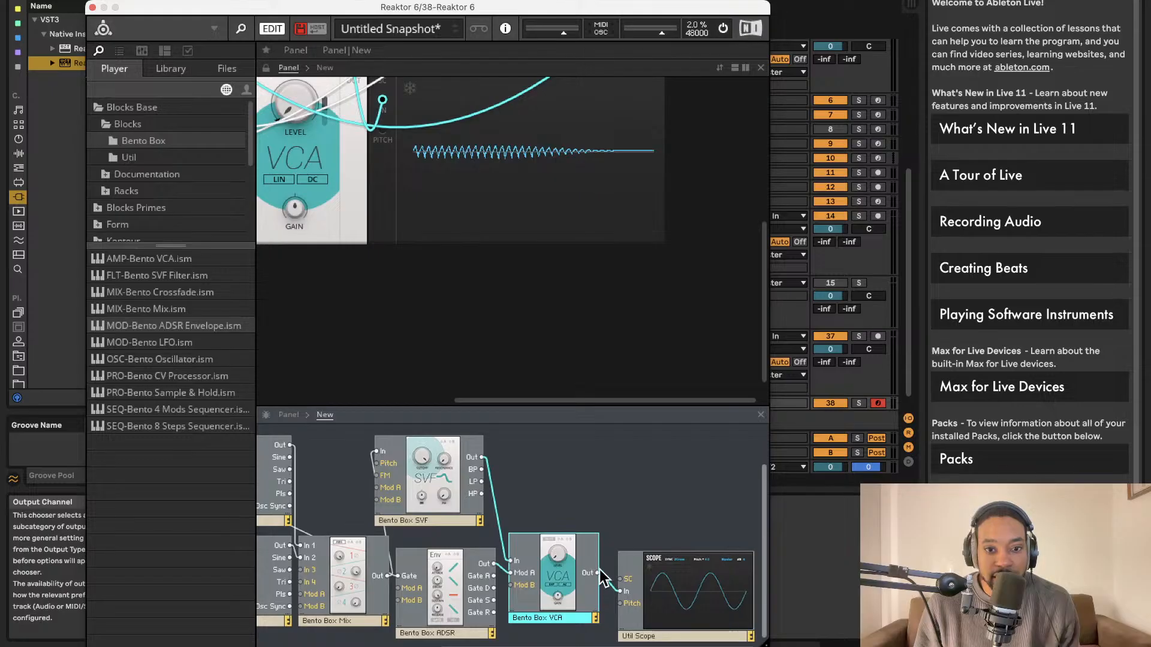
pyautogui.moveTo(599, 573); pyautogui.dragTo(456, 433)
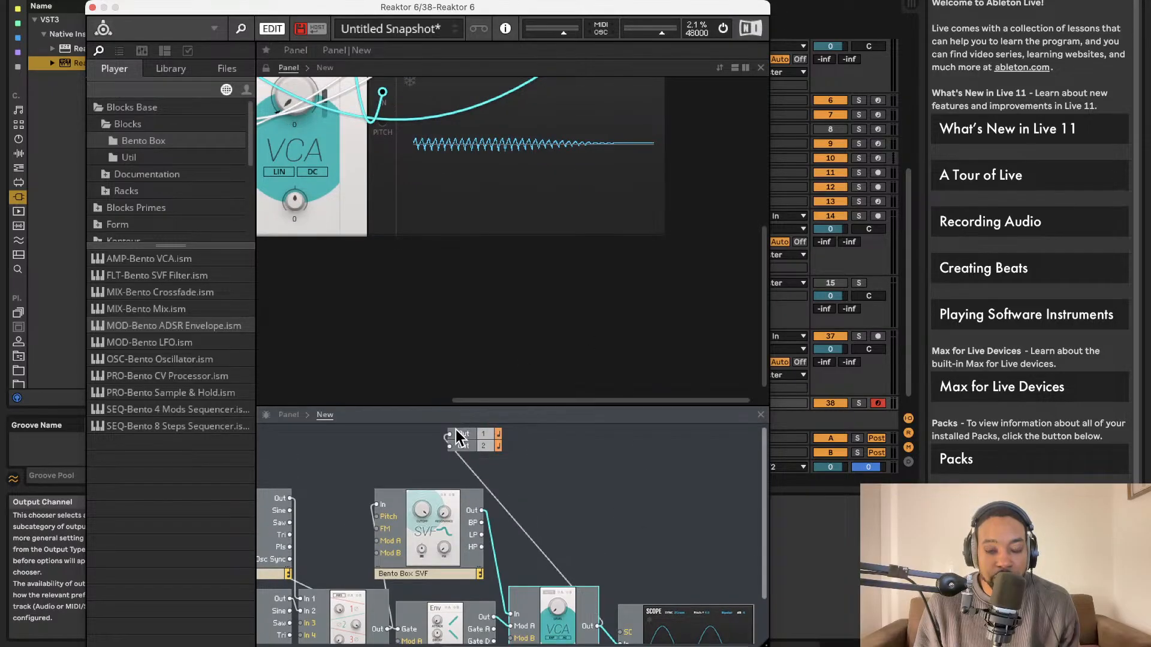
pyautogui.moveTo(598, 626); pyautogui.dragTo(457, 444)
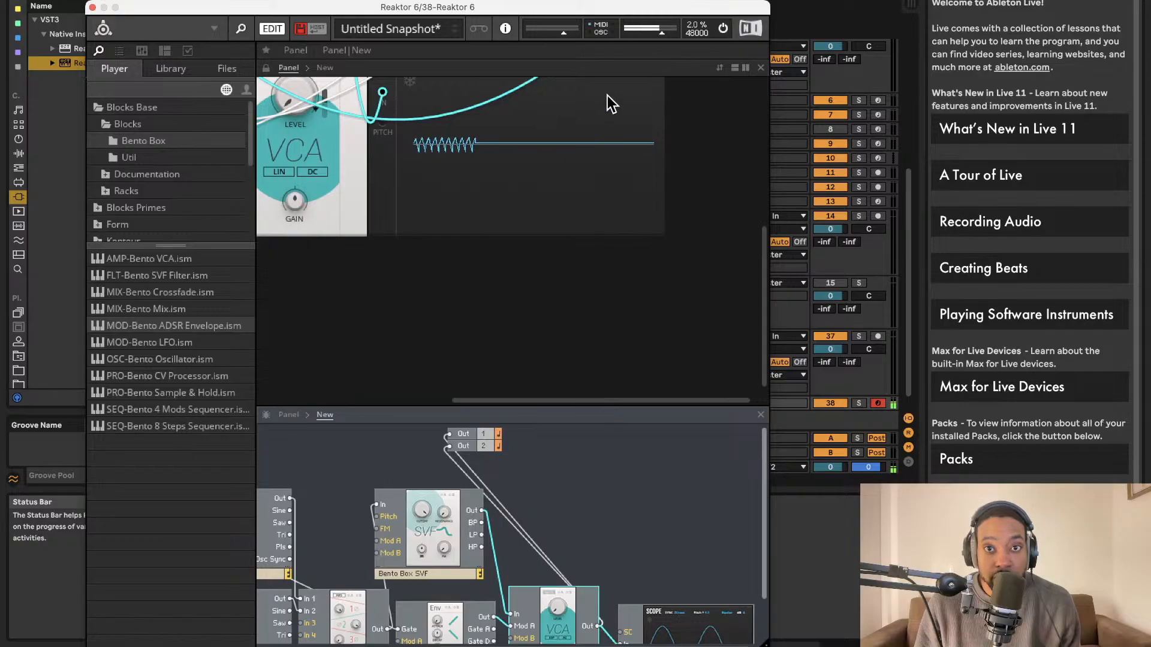
# - Reposition the Reaktor window and set the Bento Box ADSR's sustain to 82.1
pyautogui.moveTo(661, 7); pyautogui.dragTo(703, 1)
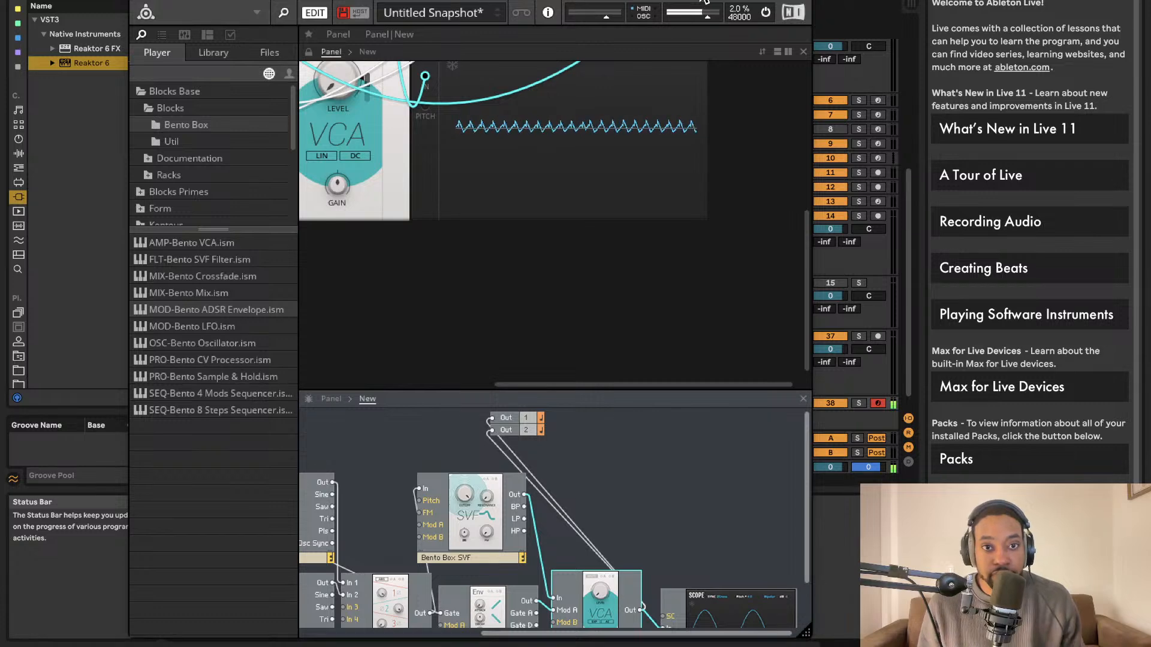
pyautogui.hscroll(-2, 702, 346)
pyautogui.scroll(5, 671, 336)
pyautogui.hscroll(-8, 670, 335)
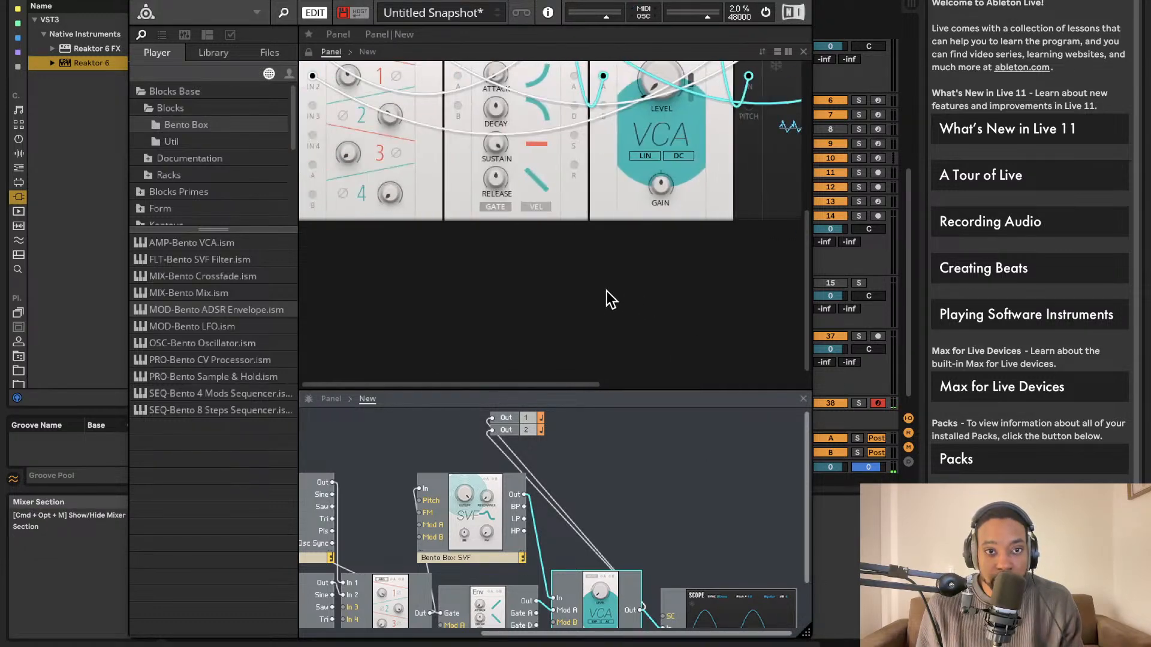
pyautogui.click(492, 271)
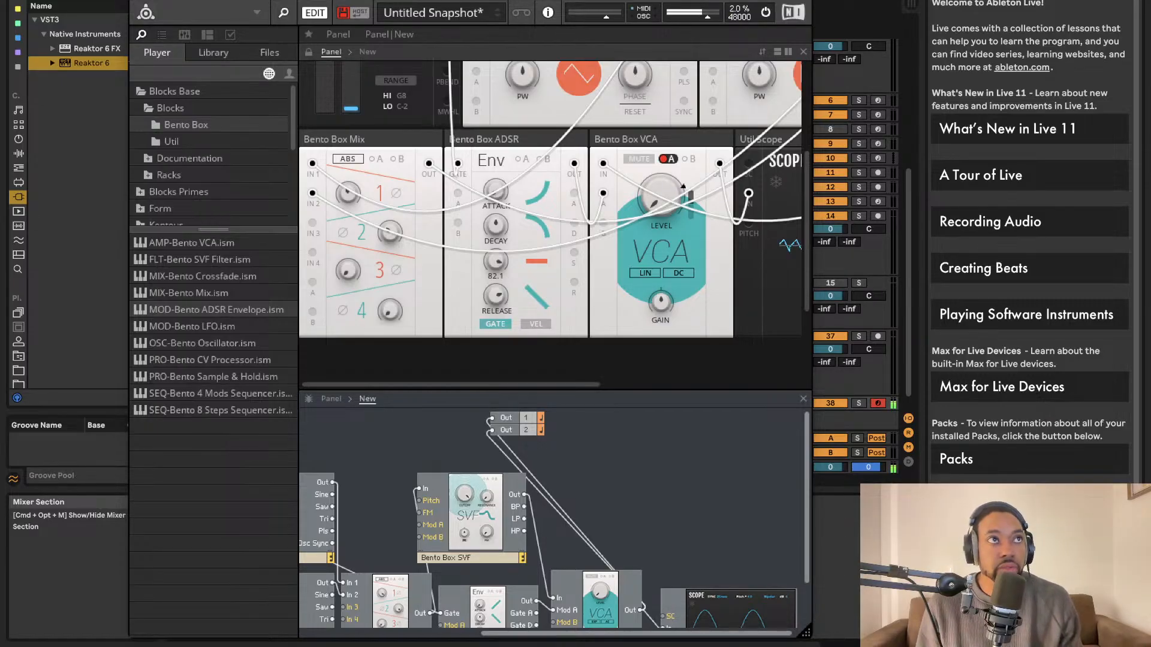
pyautogui.press('super+alt+p')
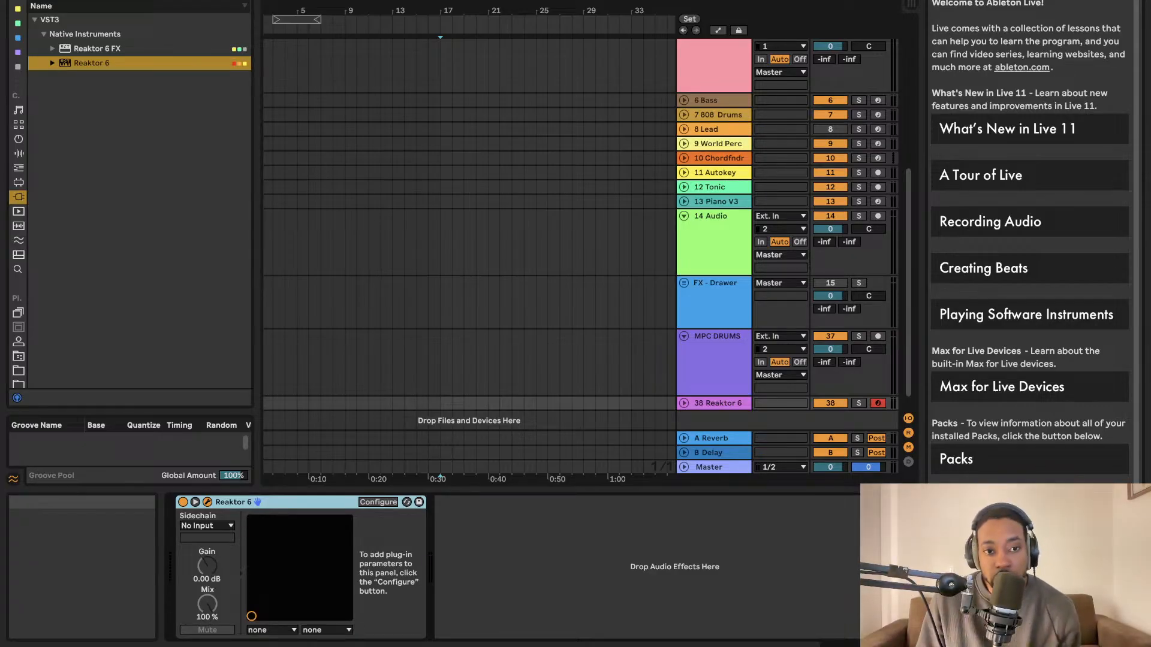
pyautogui.moveTo(106, 537)
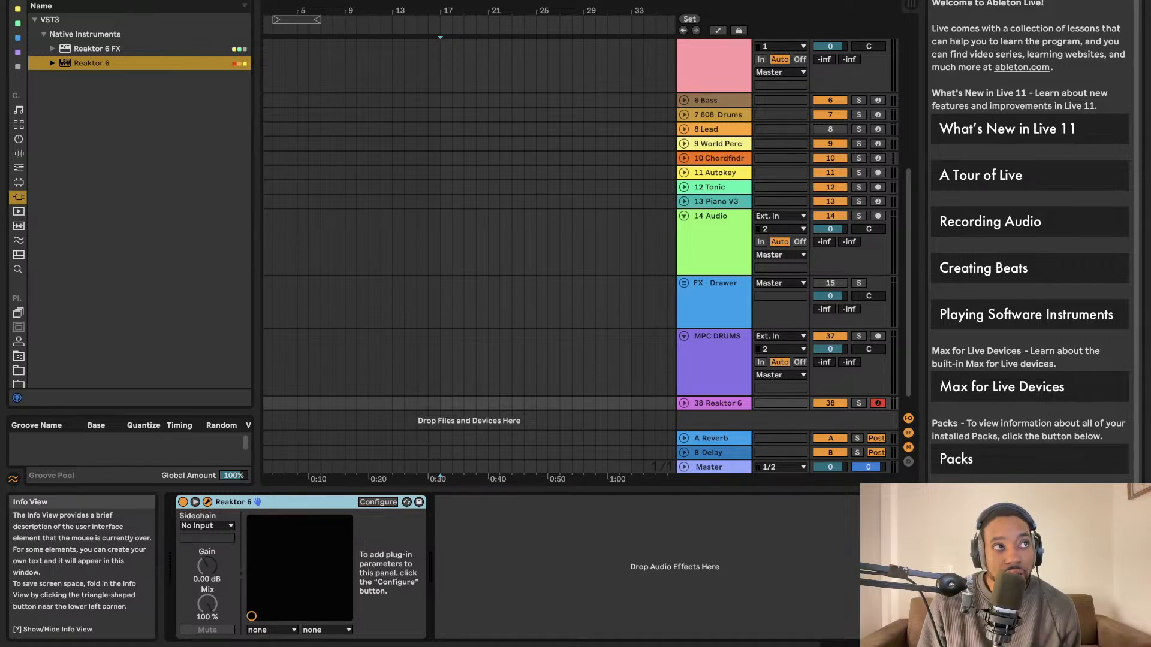
pyautogui.click(207, 502)
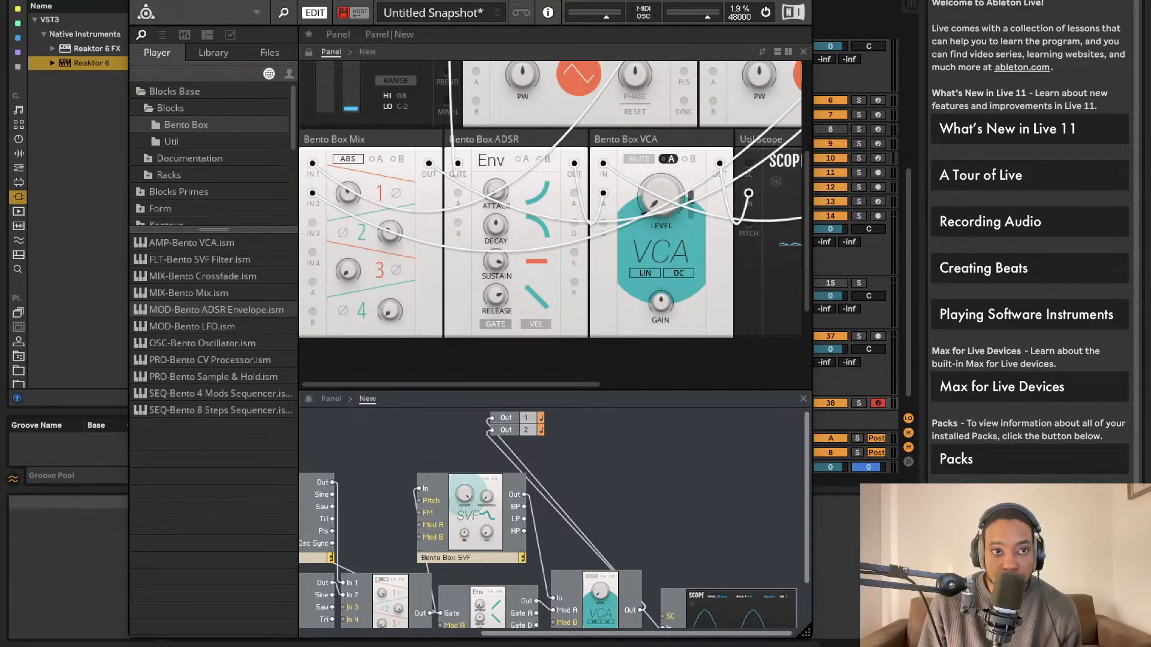
# - Set Ableton Live's cue volume to -20.0 dB in the Session View, return to the Arrangement View, and enlarge Reaktor's structure view
pyautogui.moveTo(259, 3); pyautogui.dragTo(243, 135)
pyautogui.press('Tab')
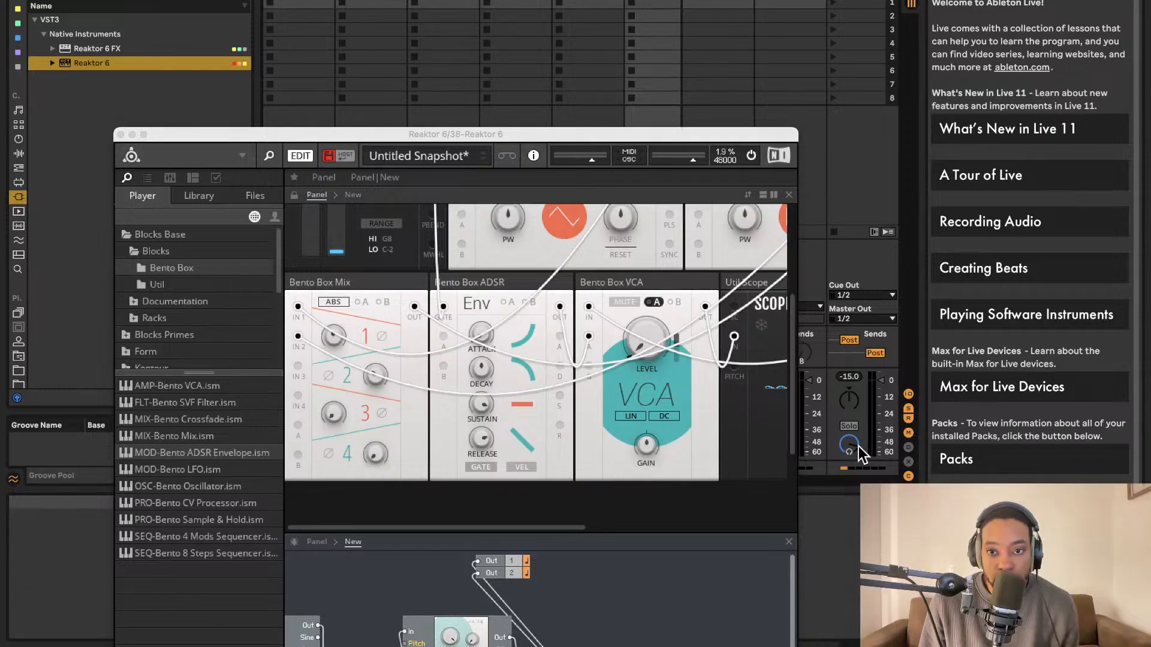
pyautogui.press('Tab')
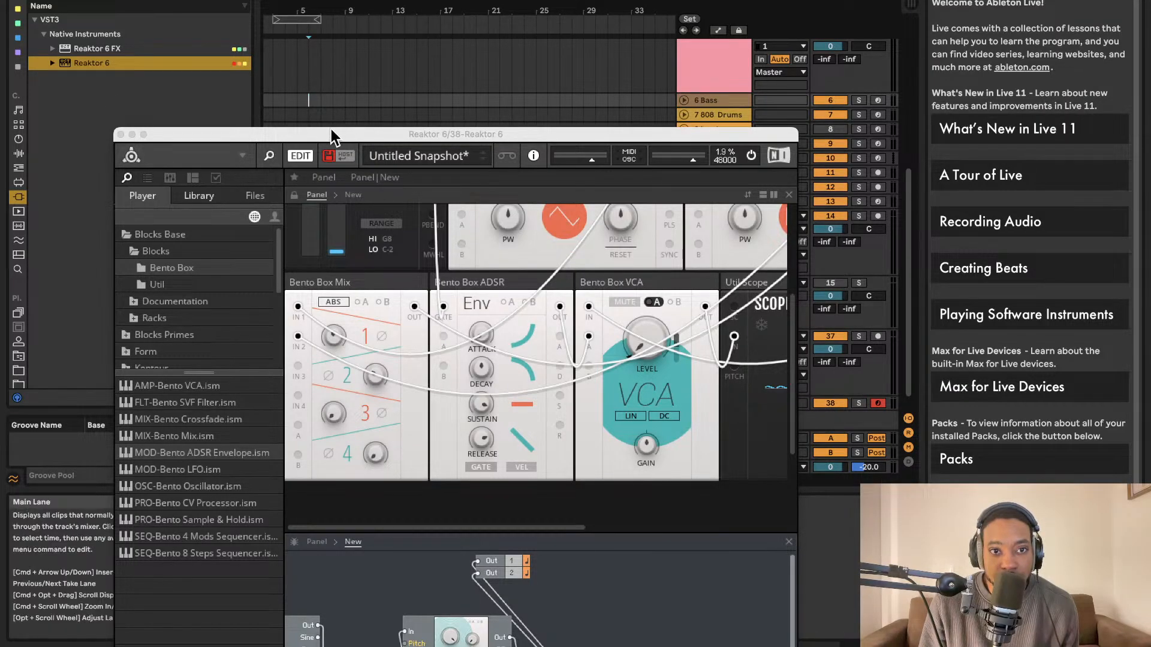
pyautogui.moveTo(331, 131); pyautogui.dragTo(319, 5)
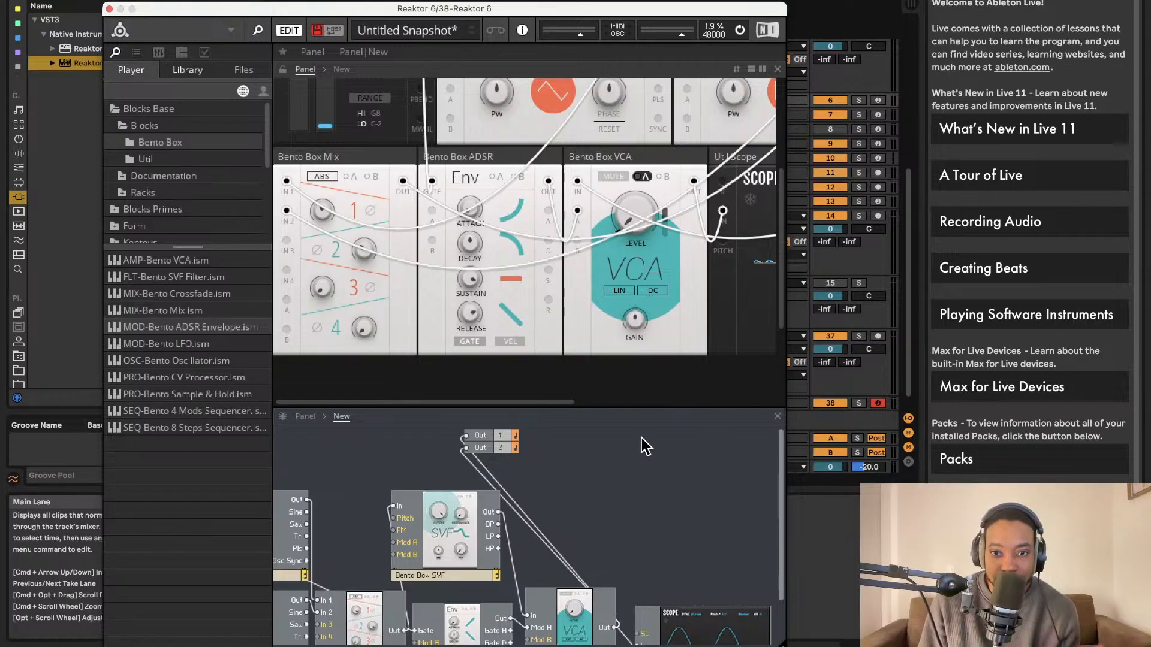
pyautogui.moveTo(560, 389); pyautogui.dragTo(455, 336)
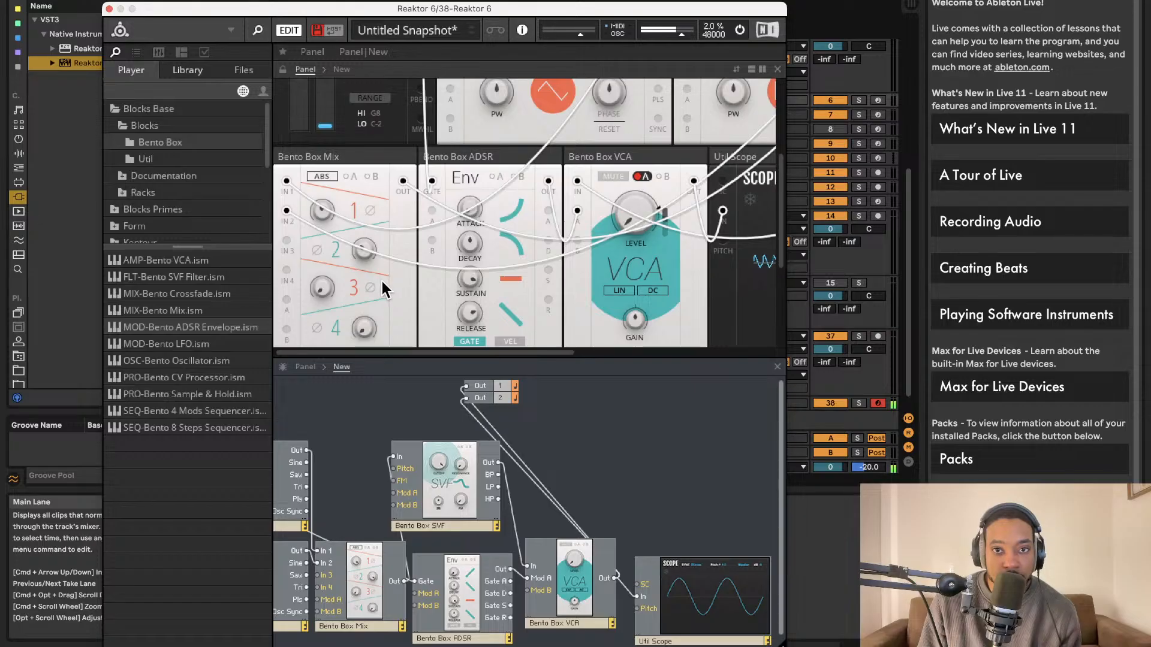
# - Close the Reaktor window, capture the played notes as a MIDI clip on the Reaktor 6 track, and unfold that track
pyautogui.click(109, 8)
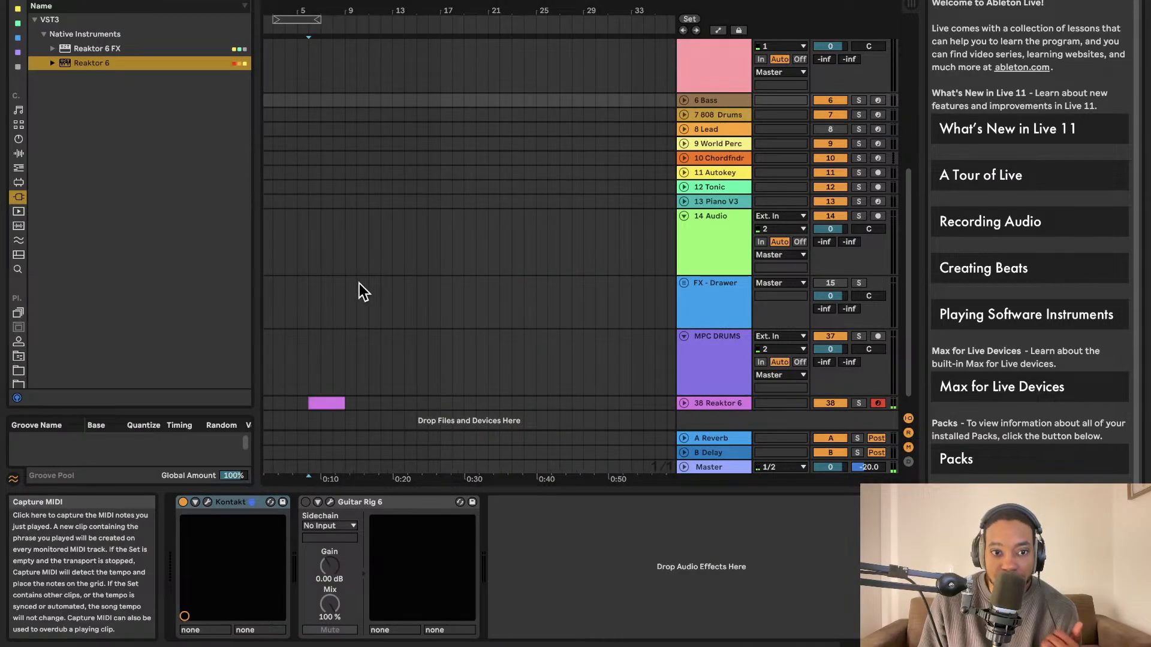
pyautogui.scroll(-1, 384, 329)
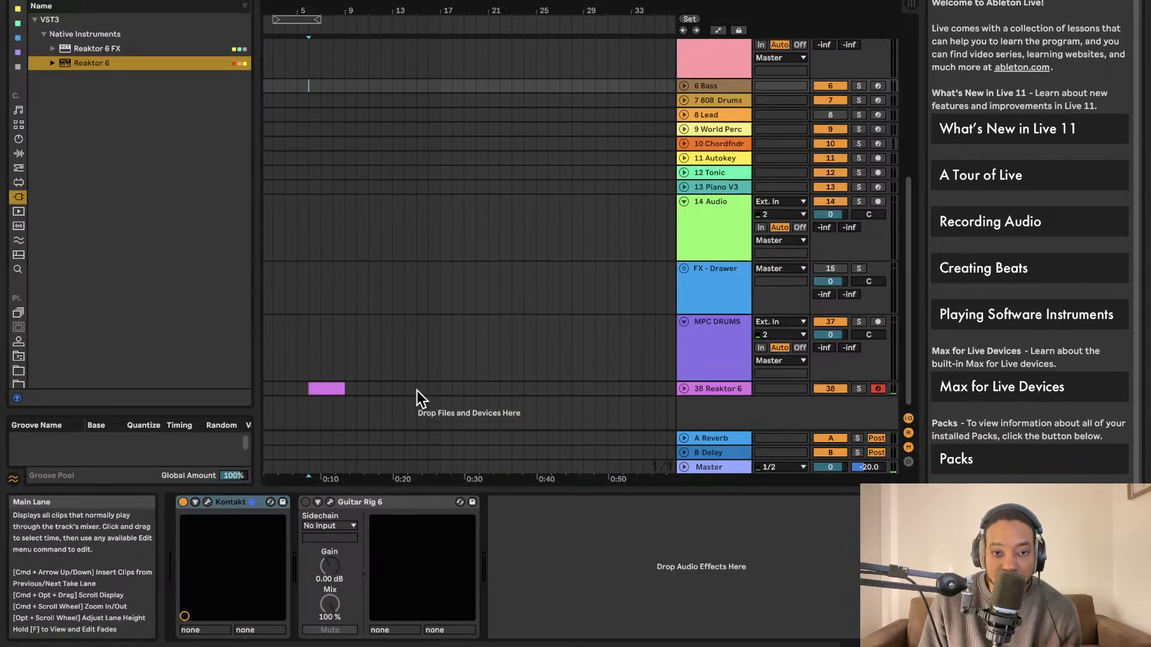
pyautogui.click(685, 389)
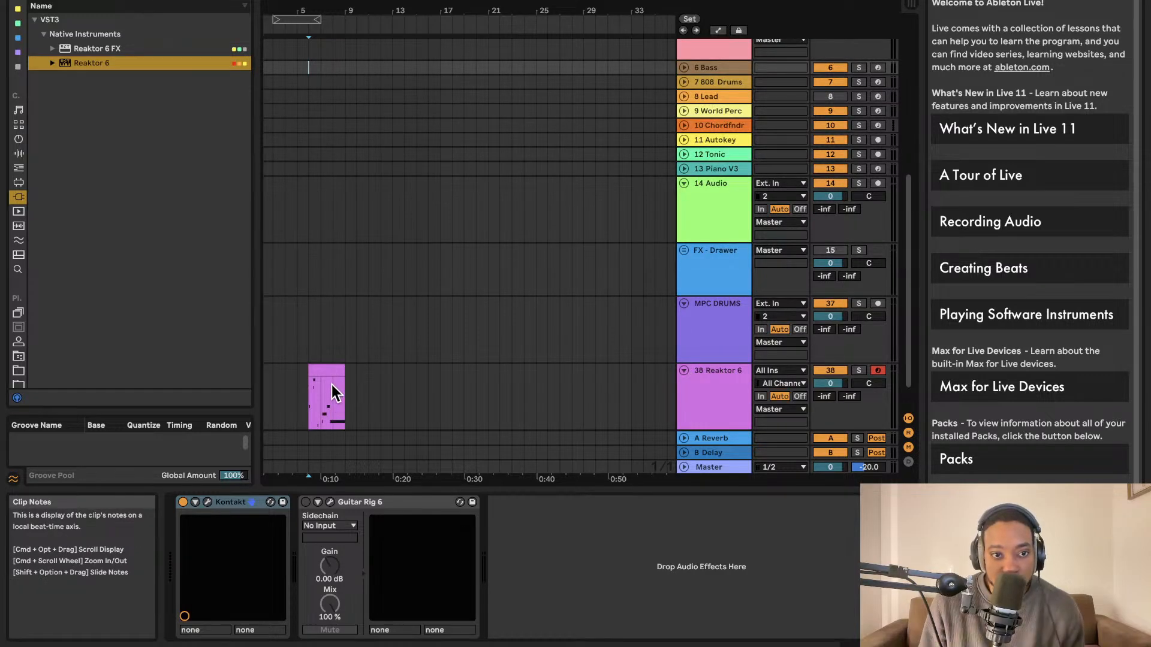
# - Loop the arrangement over the captured Reaktor 6 clip and play it back
pyautogui.press('space')
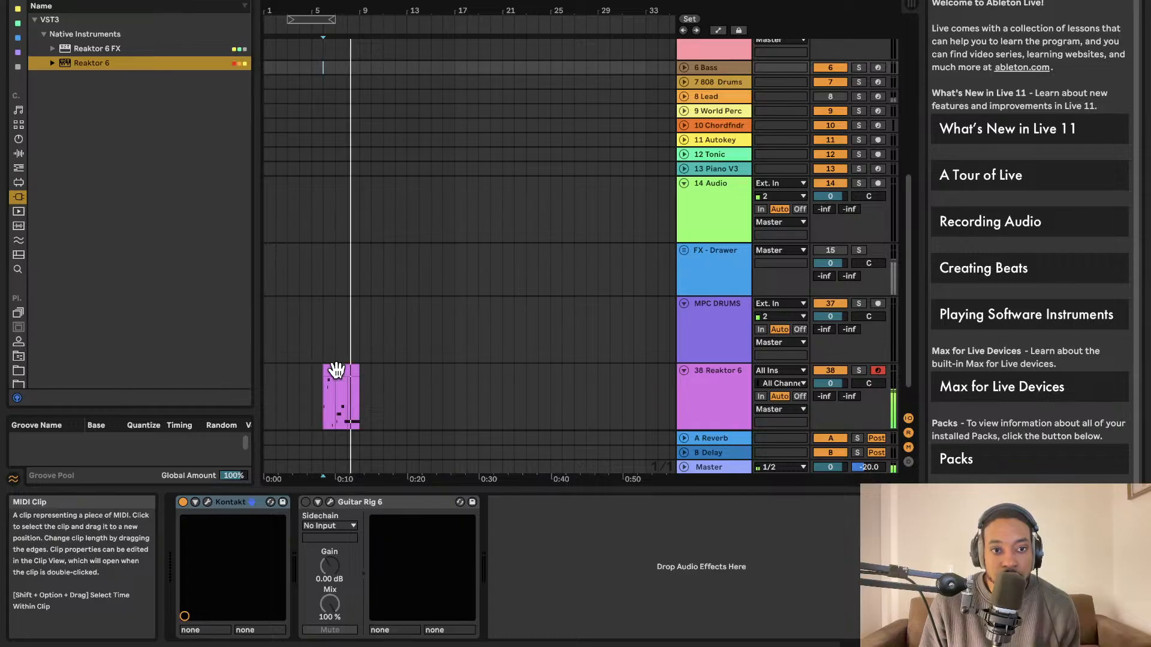
pyautogui.click(339, 370)
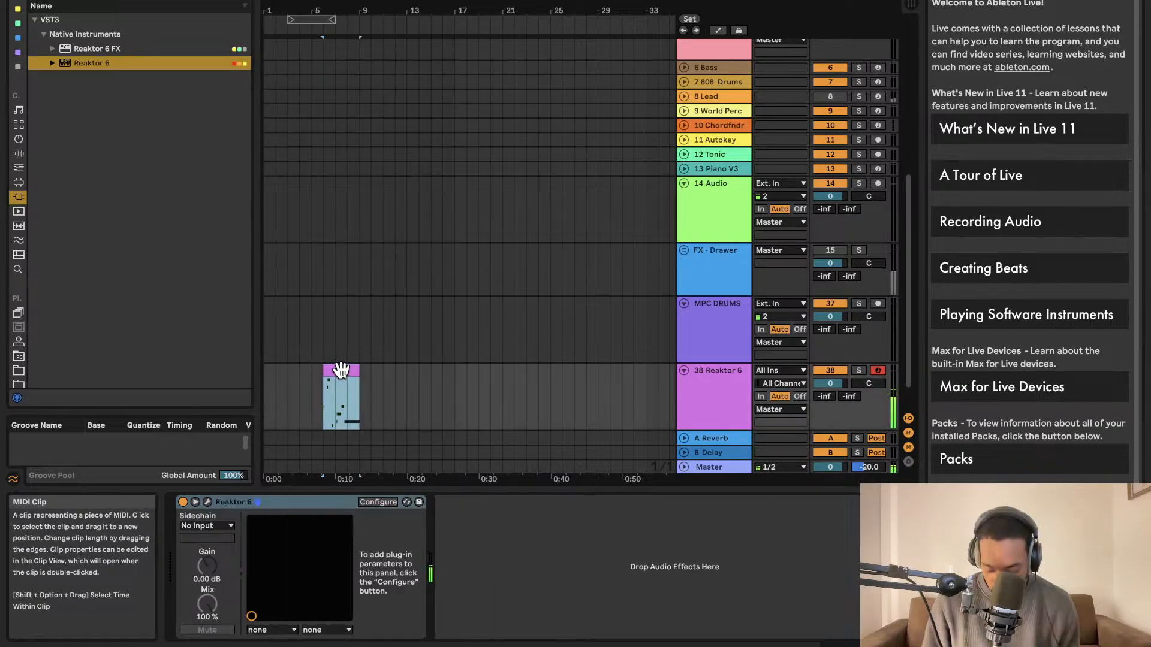
pyautogui.press('super+l')
pyautogui.press('space')
# - Open the clip's notes in an enlarged Clip View and set the Reaktor 6 track's volume to -4.4 dB
pyautogui.doubleClick(340, 371)
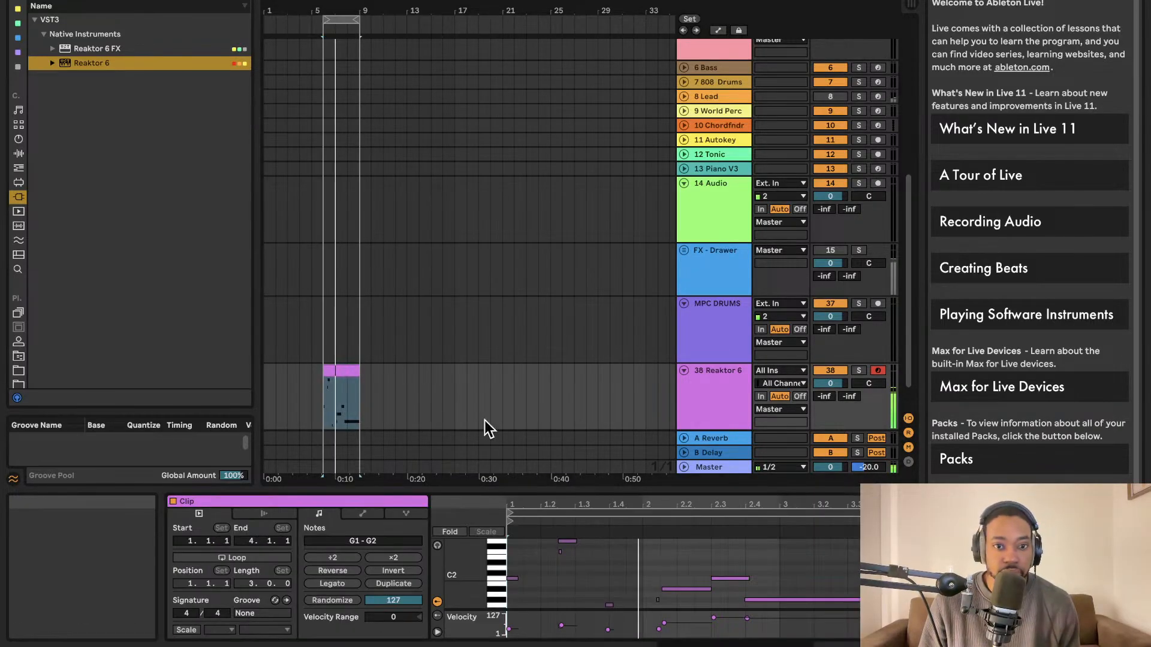
pyautogui.moveTo(549, 486); pyautogui.dragTo(549, 363)
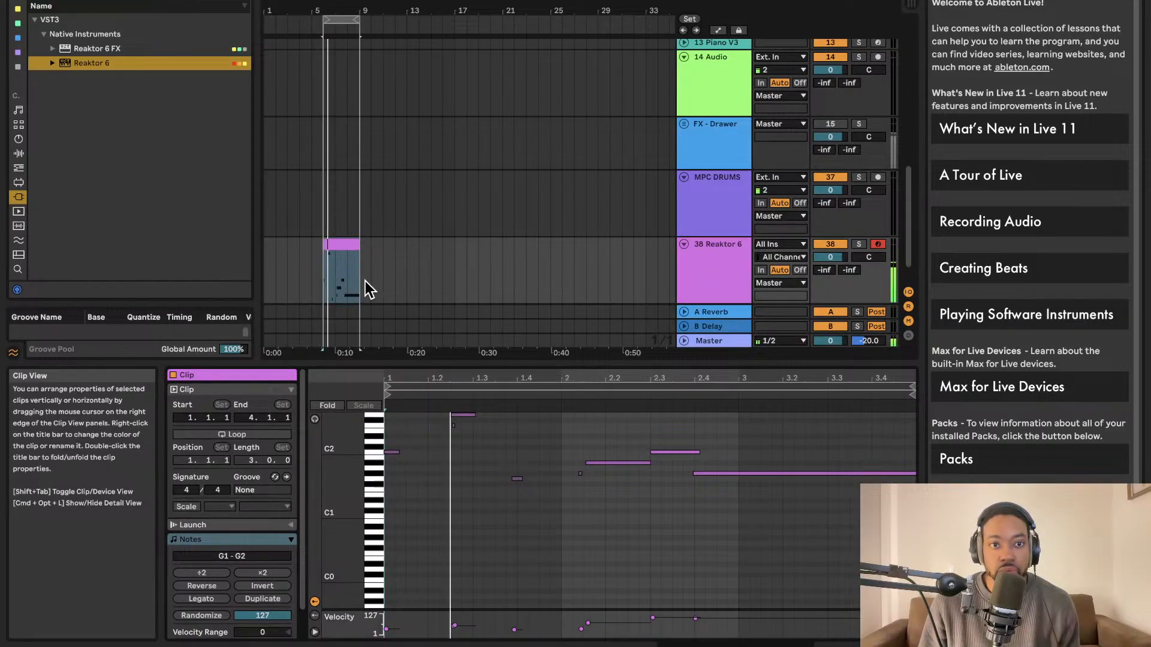
pyautogui.scroll(5, 368, 286)
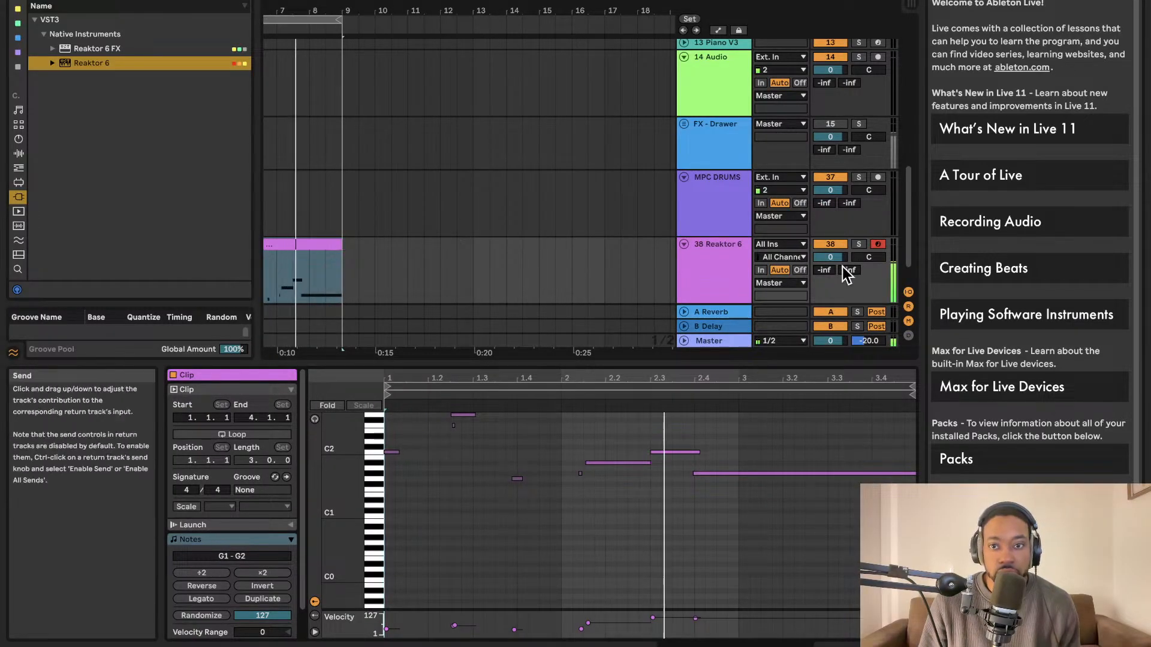
pyautogui.moveTo(832, 257); pyautogui.dragTo(837, 267)
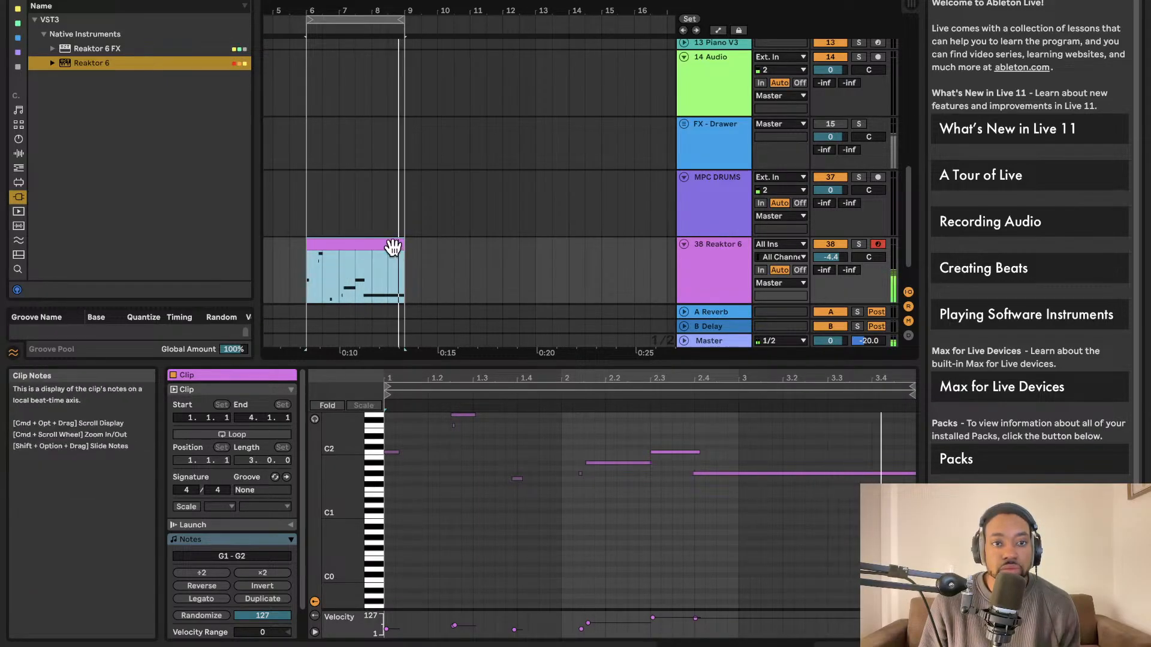
# - Duplicate the Reaktor 6 clip and extend the arrangement loop over both clips, from bar 6 to bar 12, during playback
pyautogui.press('super+d')
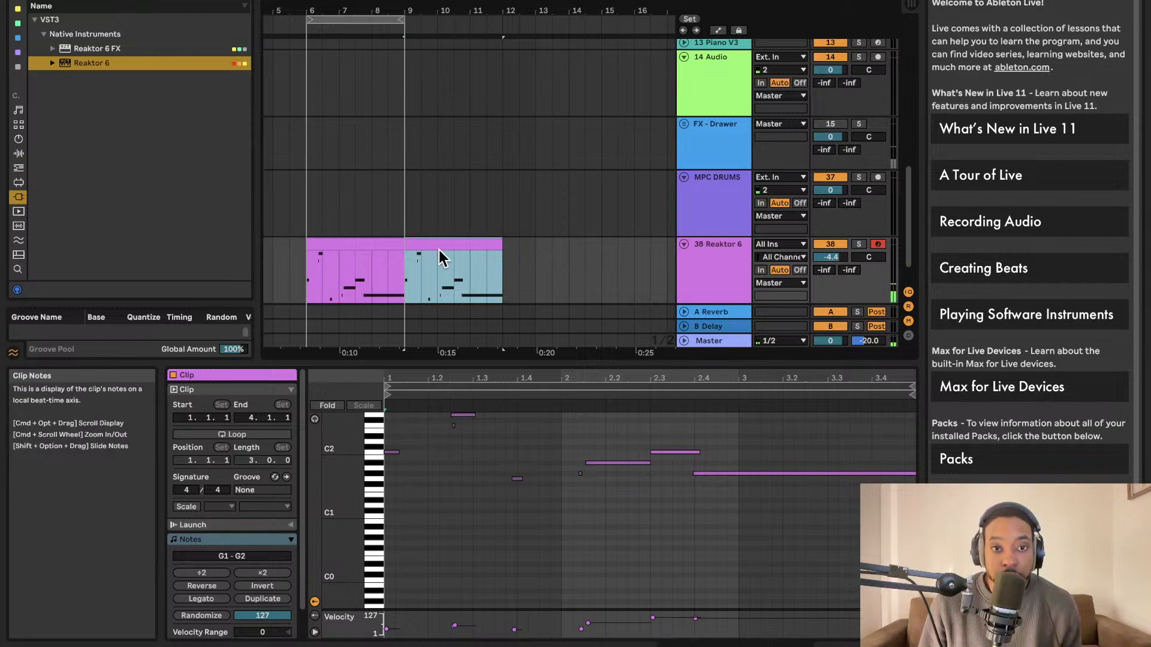
pyautogui.hscroll(-2, 440, 257)
pyautogui.moveTo(457, 20); pyautogui.dragTo(560, 17)
pyautogui.press('space')
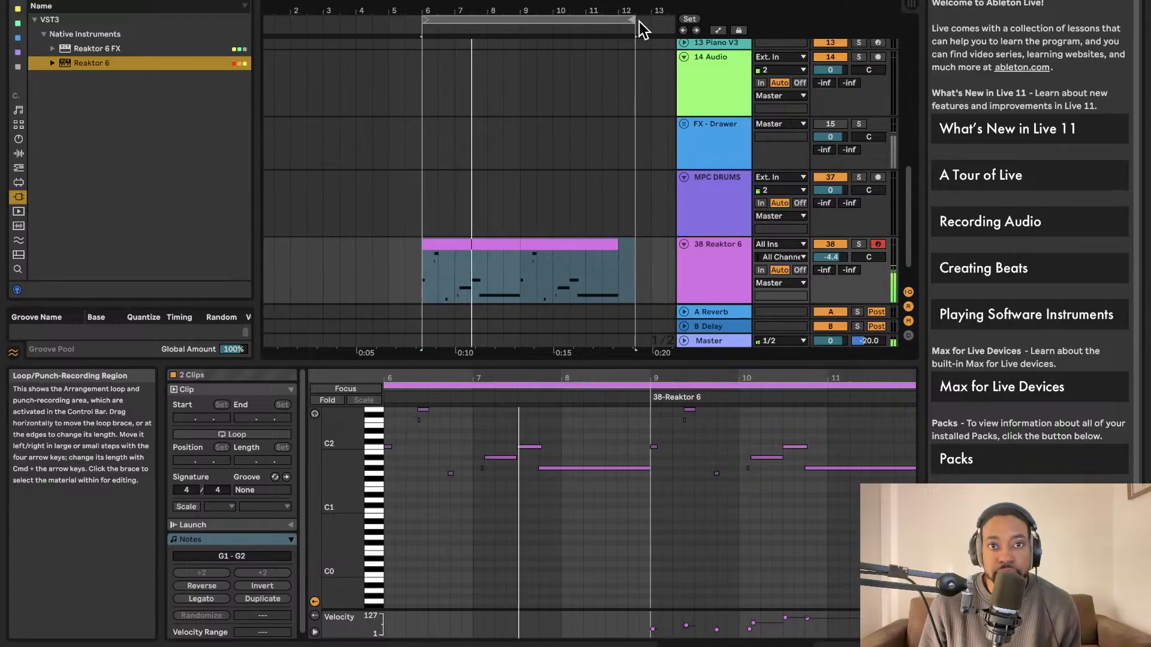
pyautogui.moveTo(636, 22); pyautogui.dragTo(618, 24)
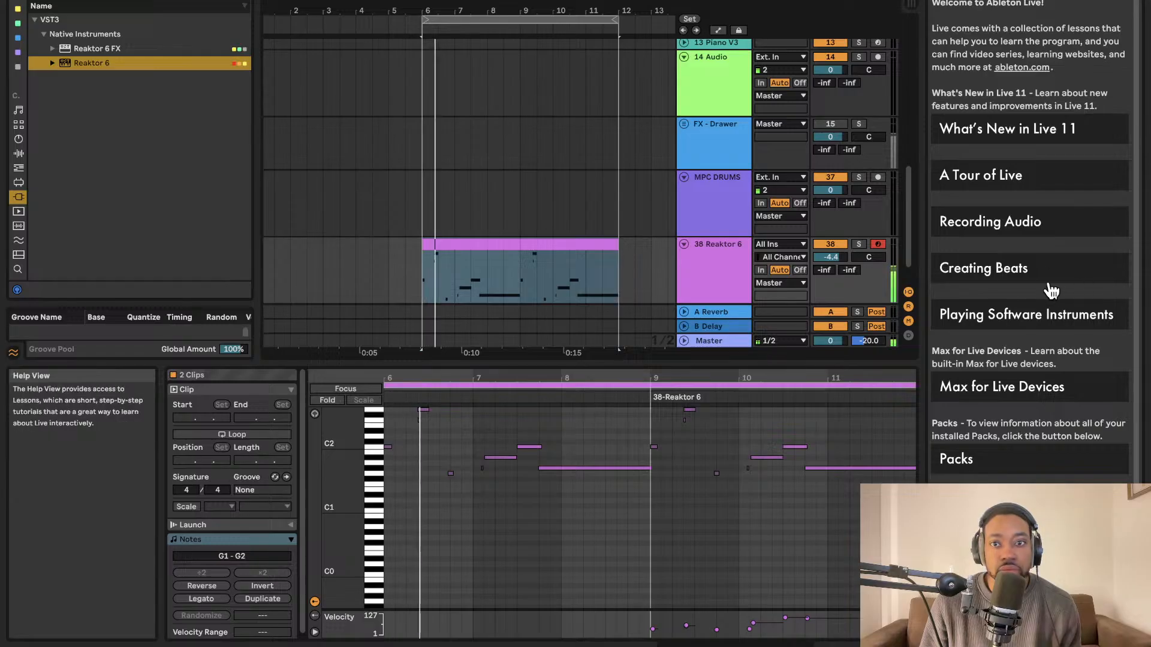
# - Lower the Reaktor 6 track's volume to -9.2 dB and set the metronome rhythm to 1/16
pyautogui.moveTo(830, 256)
pyautogui.mouseDown()
pyautogui.moveTo(833, 266)
pyautogui.moveTo(840, 257)
pyautogui.mouseUp()
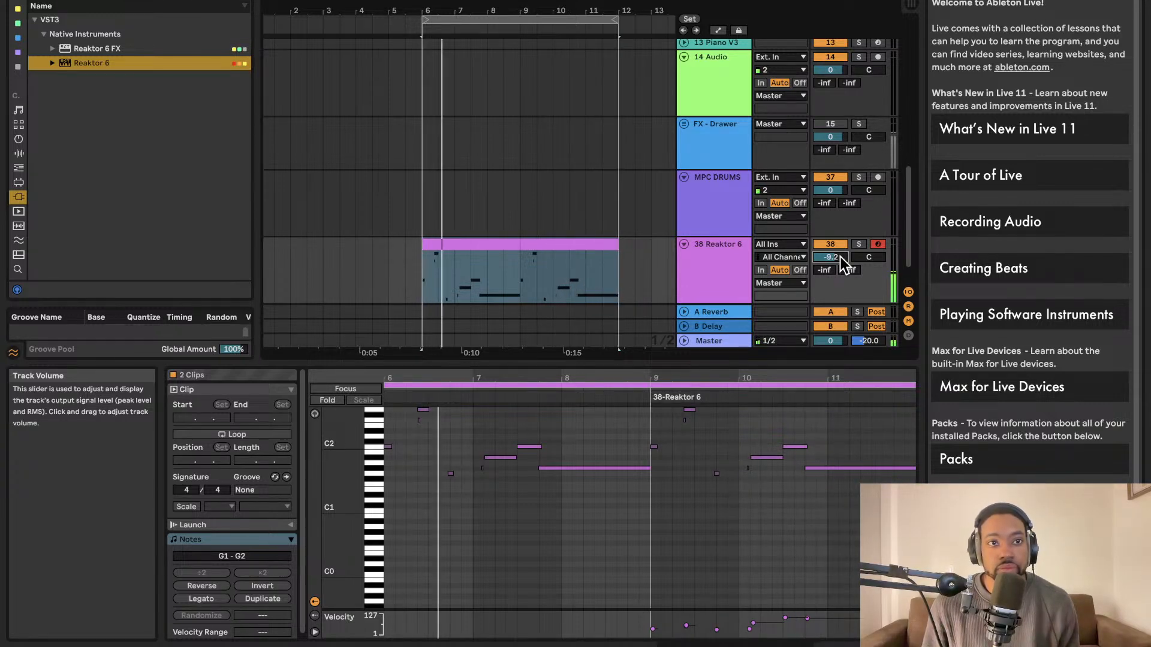
pyautogui.click(187, 0)
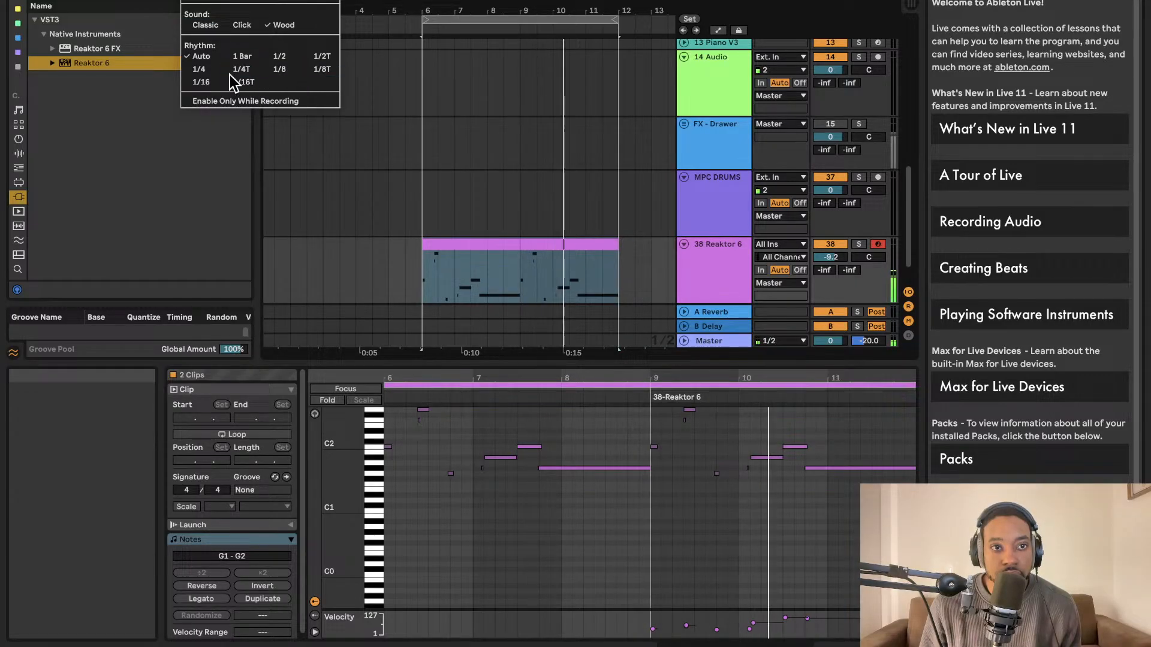
pyautogui.click(207, 82)
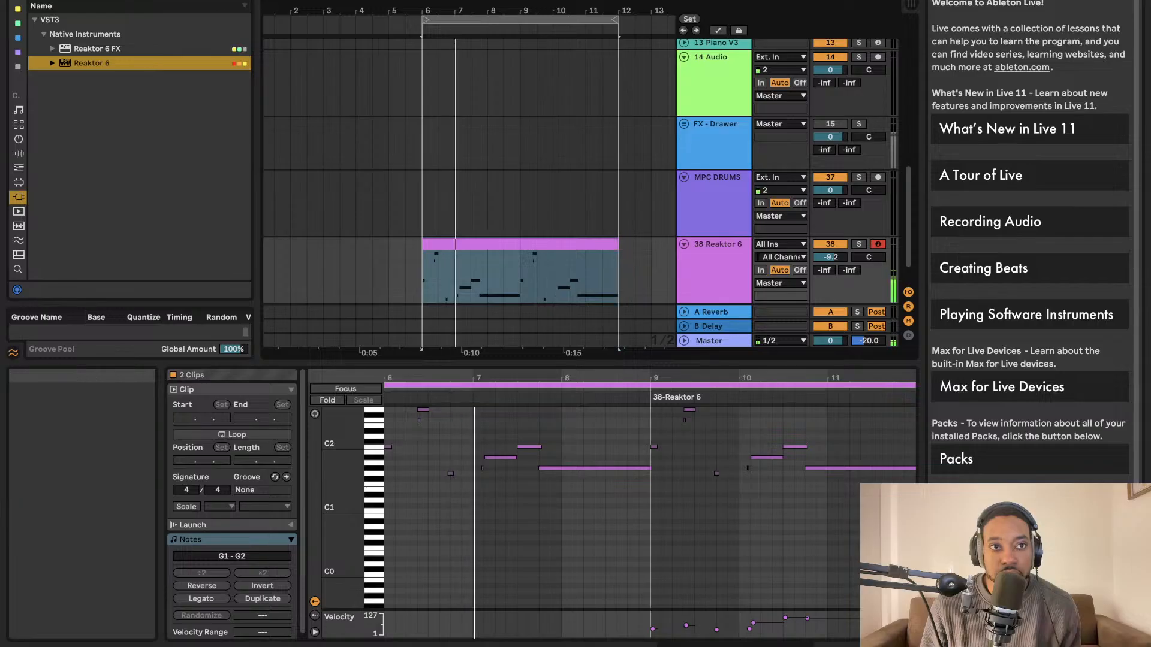
# - Quantize all notes of the first Reaktor 6 clip in the loop and play it back
pyautogui.click(508, 244)
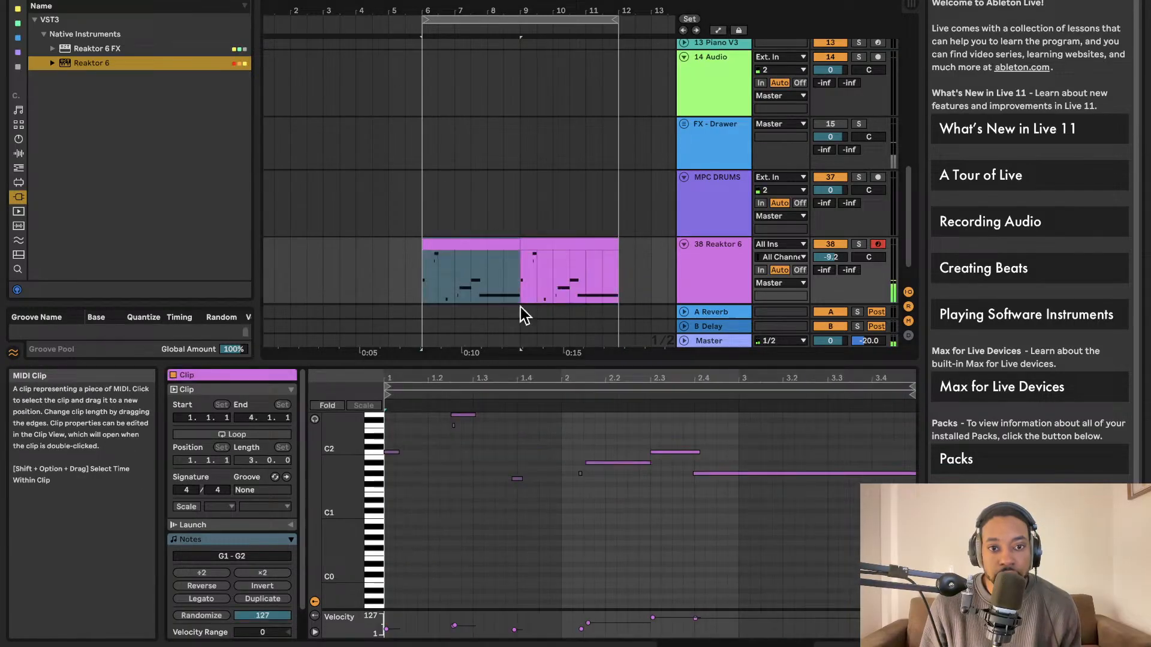
pyautogui.click(524, 447)
pyautogui.press('super+a')
pyautogui.press('super+u')
pyautogui.press('space')
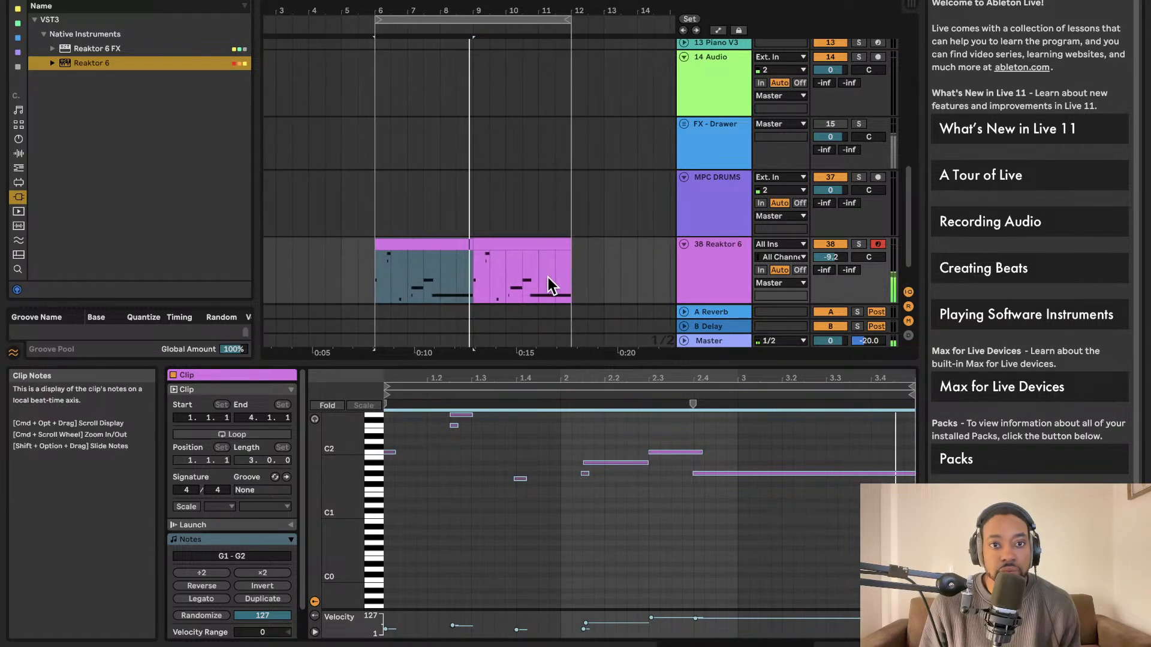
pyautogui.click(476, 246)
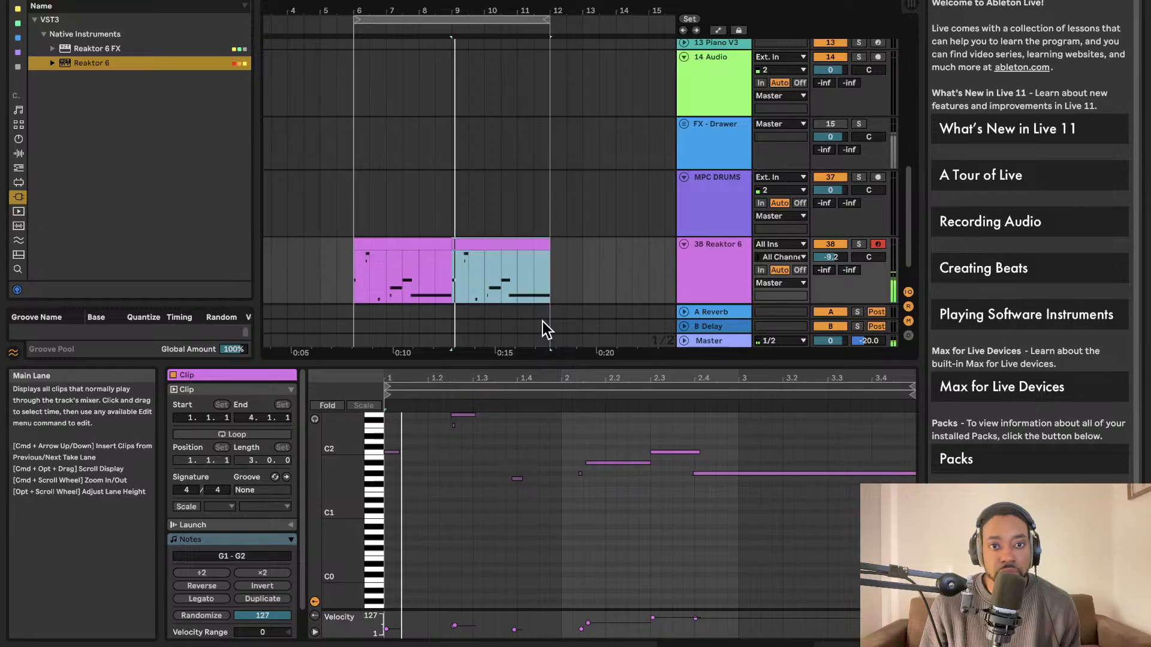
pyautogui.click(487, 444)
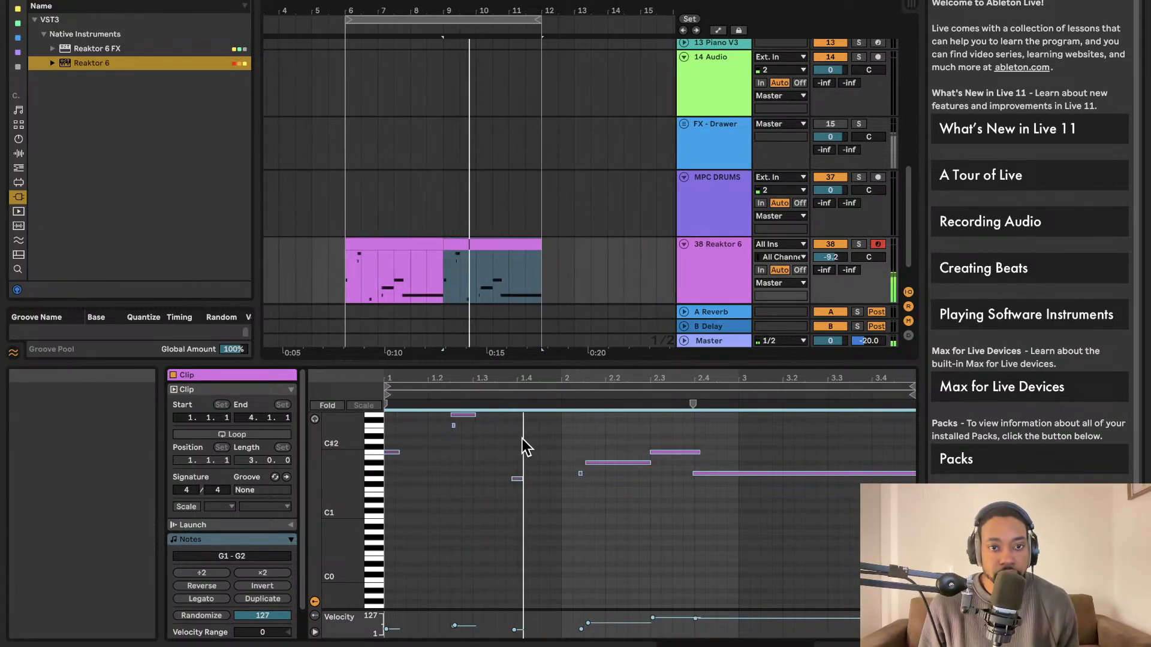
pyautogui.moveTo(478, 247); pyautogui.dragTo(284, 243)
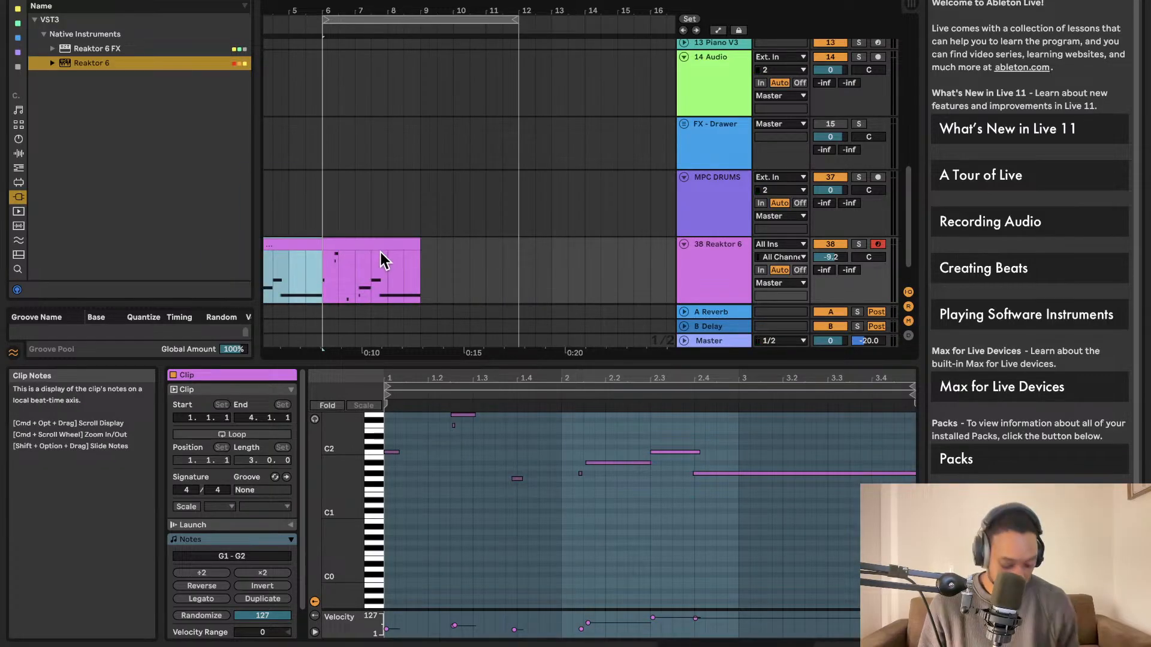
pyautogui.press('super+z')
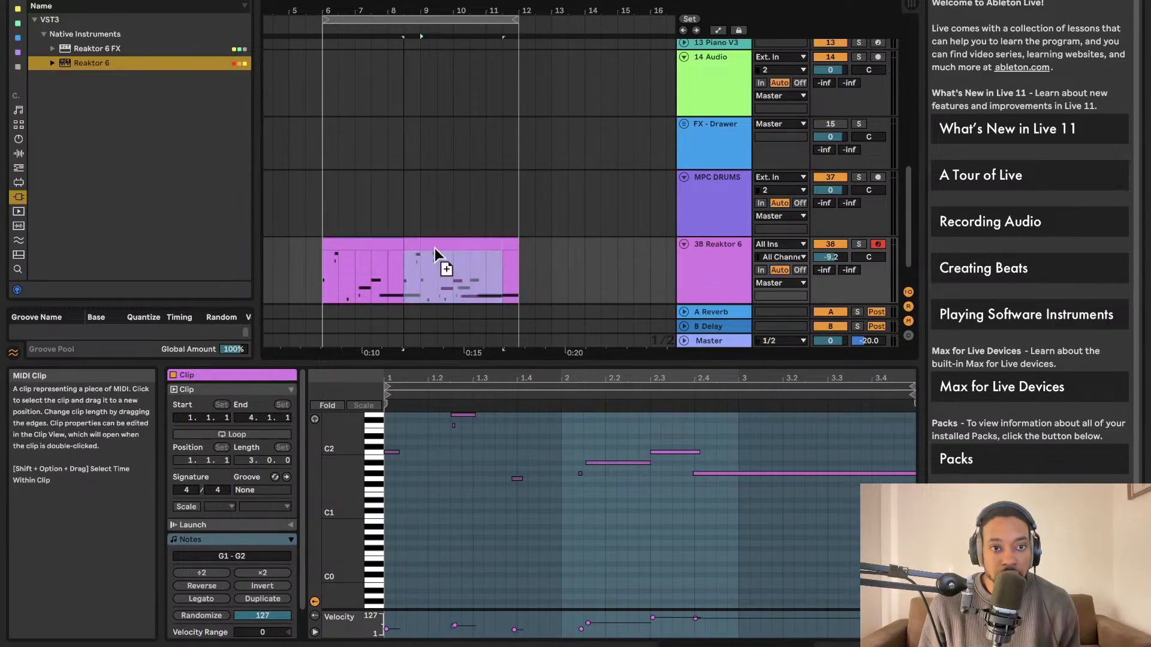
pyautogui.moveTo(434, 248); pyautogui.dragTo(308, 246)
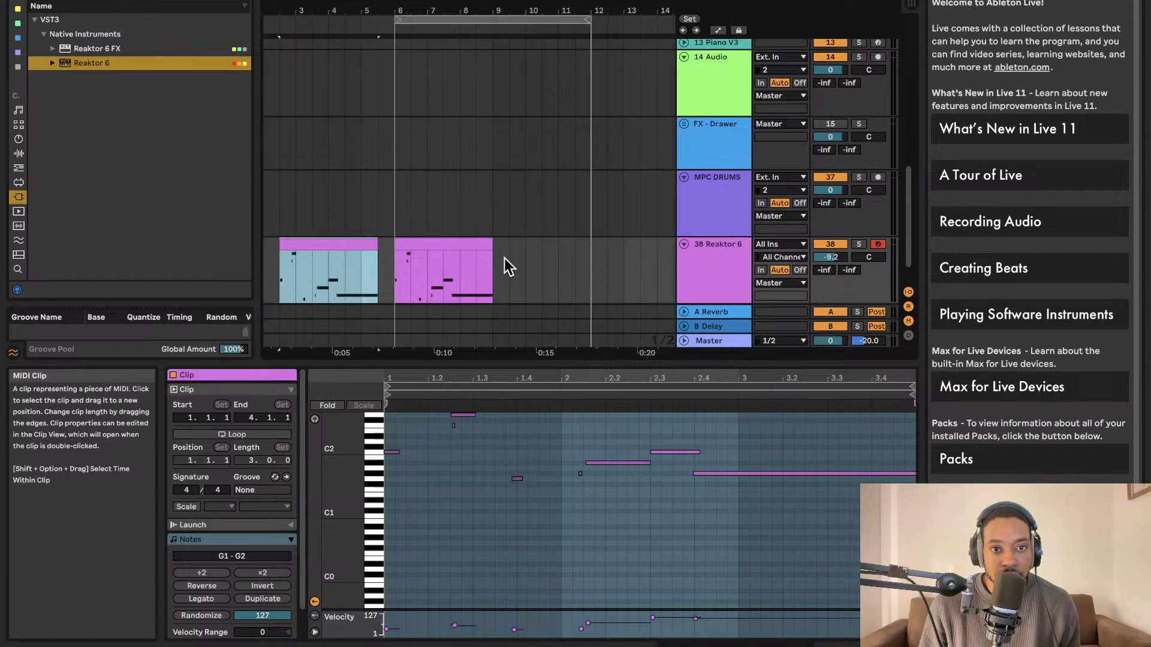
pyautogui.press('super+z')
# - Copy the unquantized second Reaktor 6 clip to bar 2, and quantize all notes of the second clip during loop playback
pyautogui.moveTo(509, 248); pyautogui.dragTo(328, 245)
pyautogui.click(421, 240)
pyautogui.press('space')
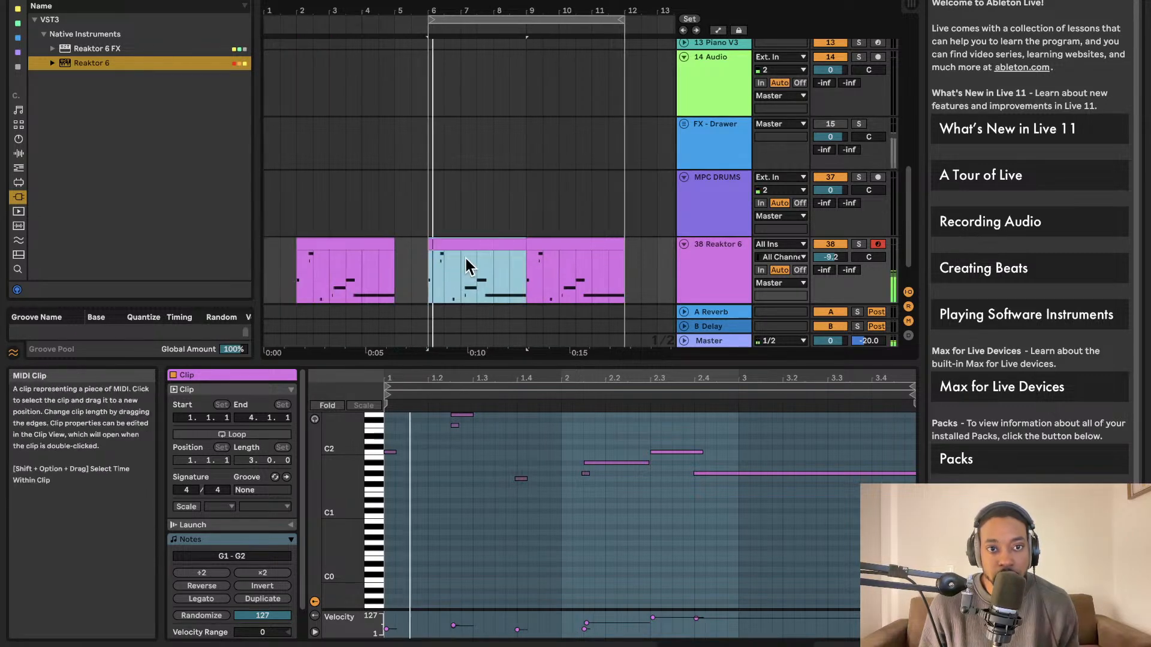
pyautogui.click(546, 253)
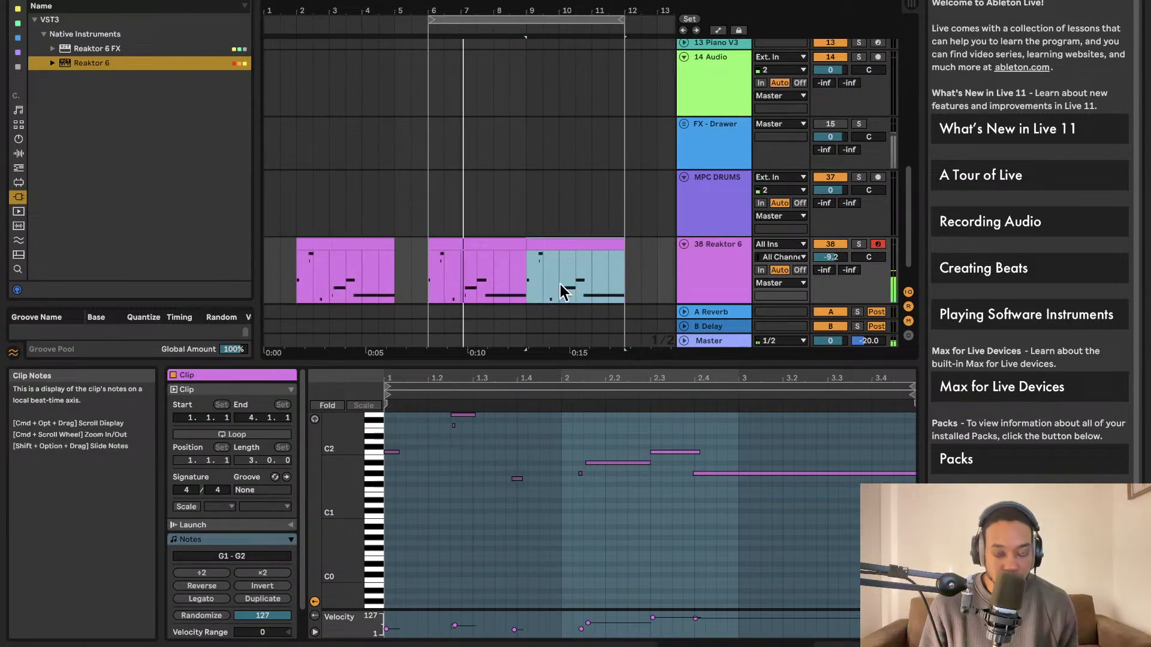
pyautogui.click(546, 449)
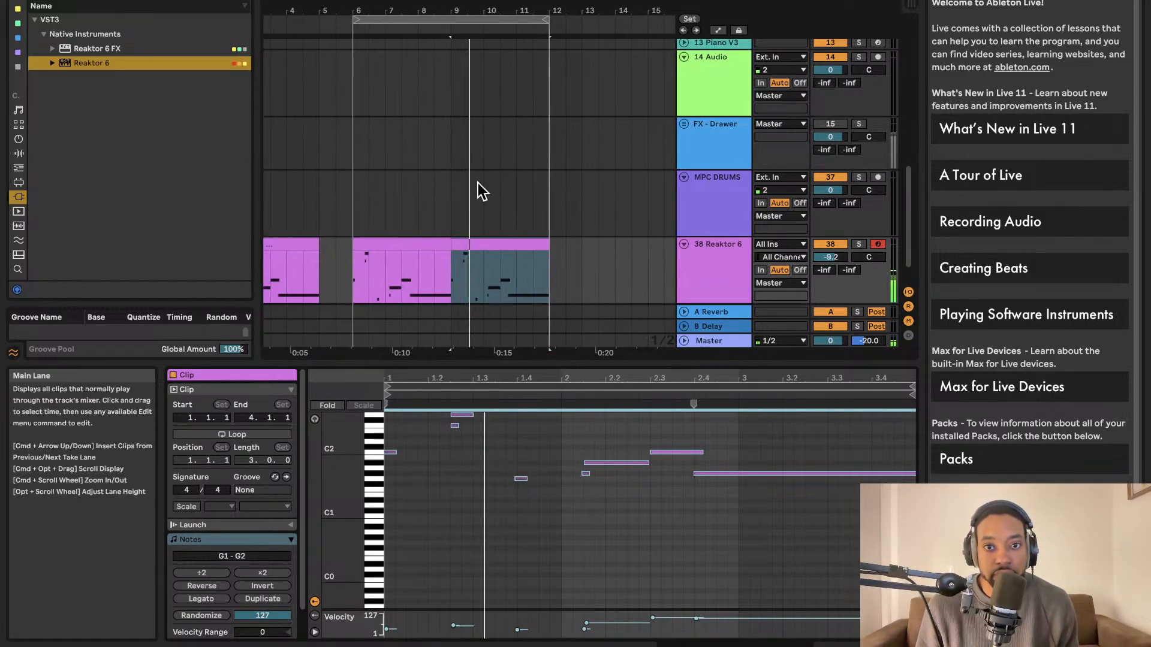
# - Copy the TONIC device from the 12 Tonic track and paste it after Reaktor 6 on the 38 Reaktor 6 track
pyautogui.scroll(3, 757, 161)
pyautogui.scroll(1, 756, 161)
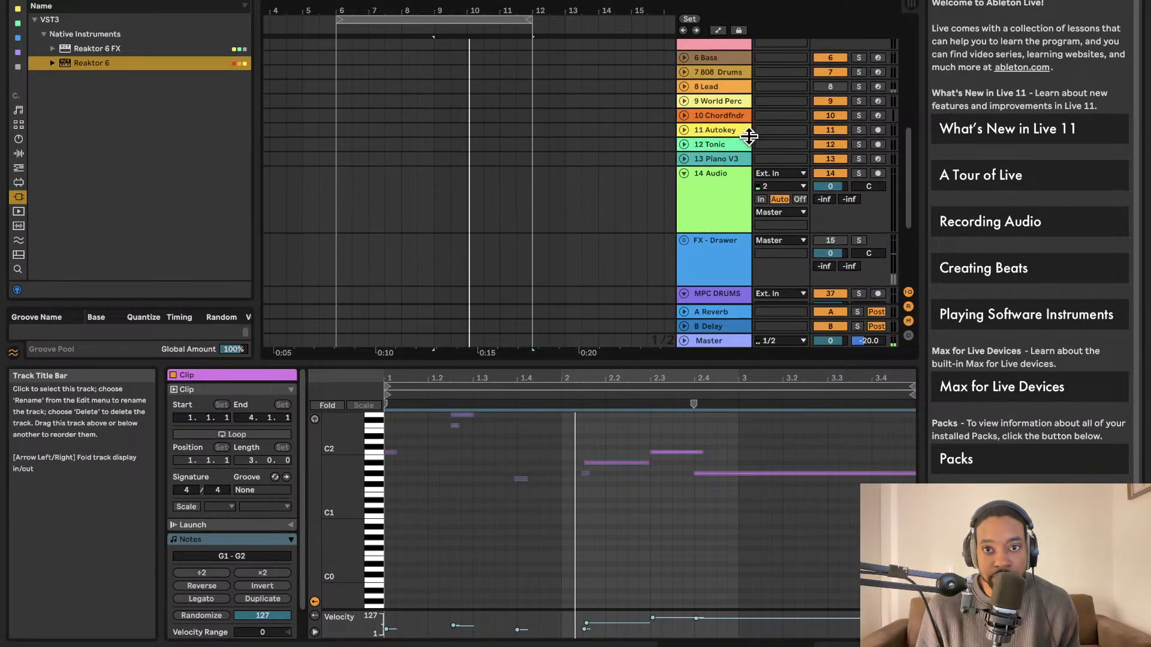
pyautogui.click(736, 145)
pyautogui.rightClick(228, 502)
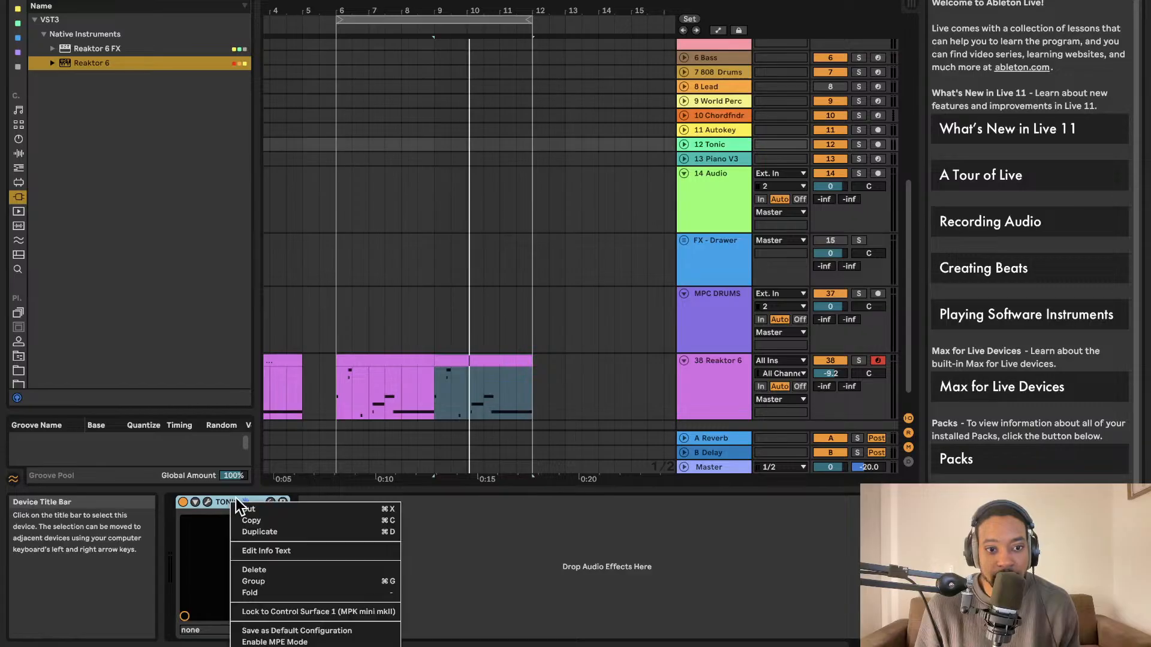
pyautogui.click(258, 519)
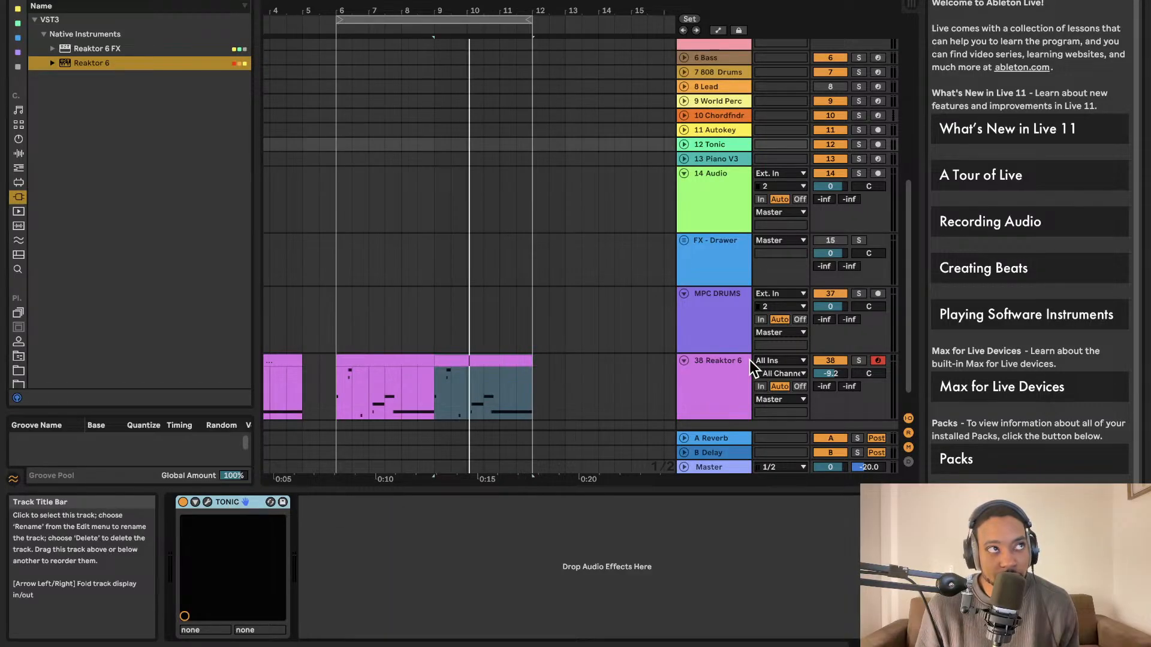
pyautogui.scroll(-1, 794, 304)
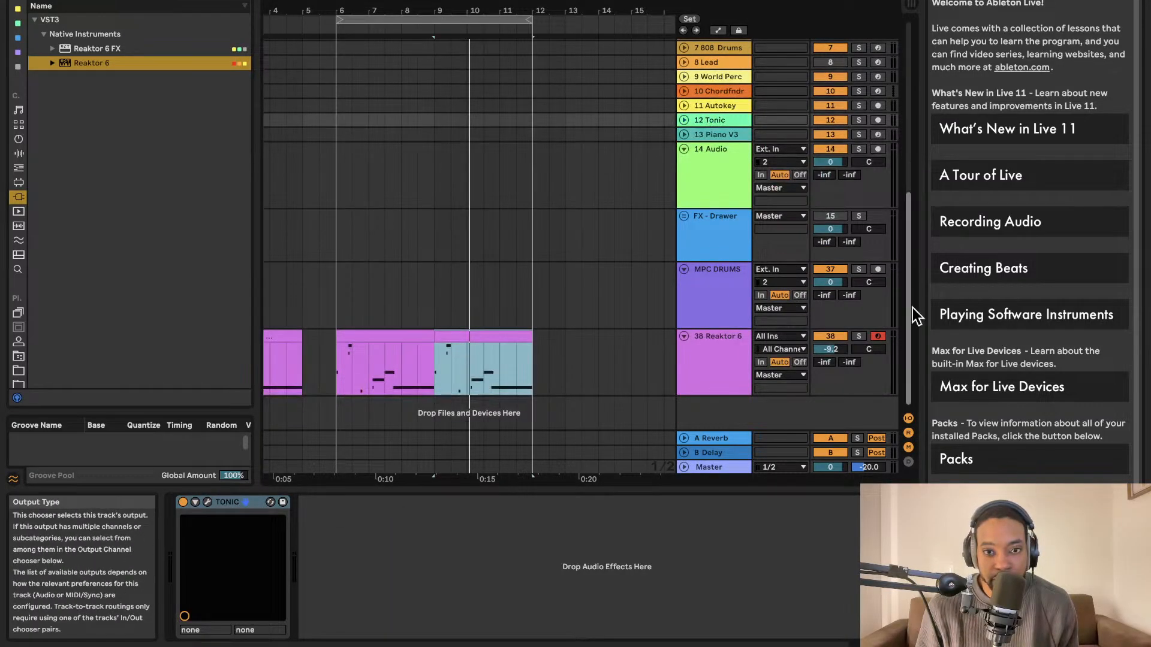
pyautogui.doubleClick(687, 353)
pyautogui.rightClick(515, 589)
pyautogui.click(542, 596)
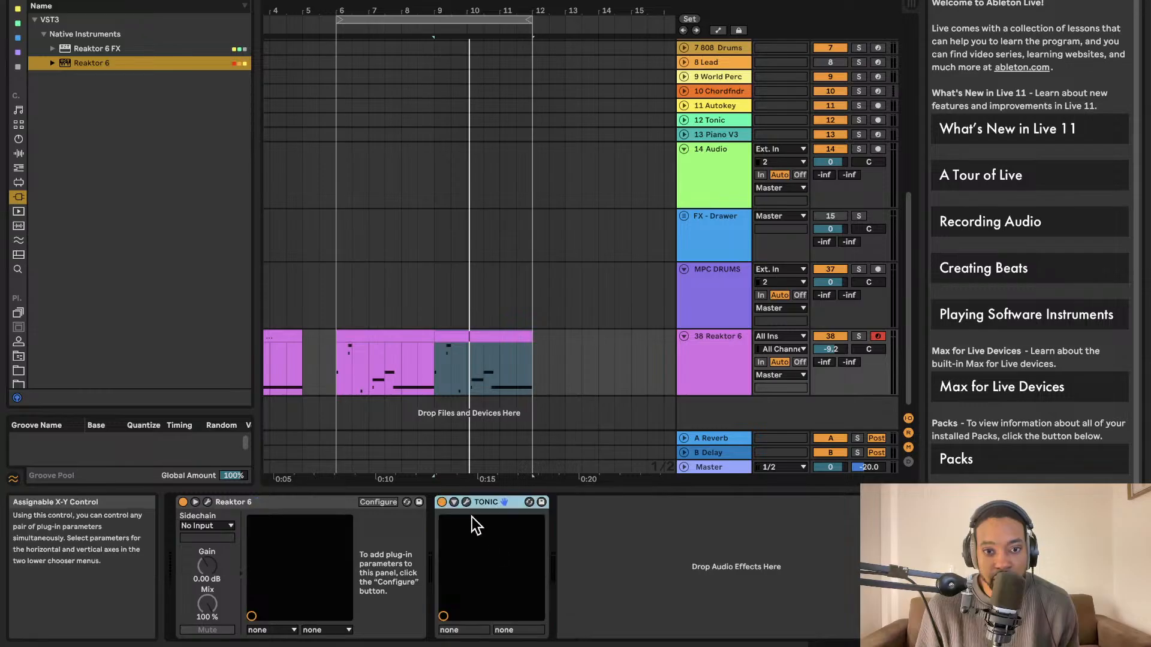
# - Analyse the looped phrase's key in TONIC, close its window, and set the first looped clip's scale to G Major
pyautogui.click(466, 501)
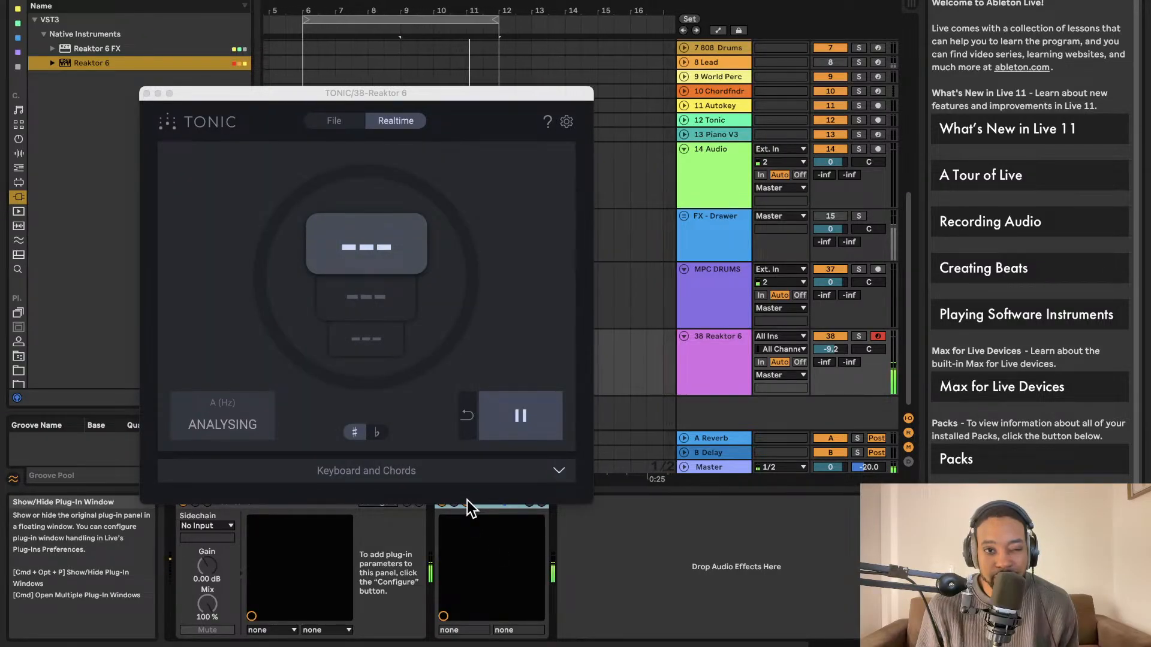
pyautogui.click(146, 94)
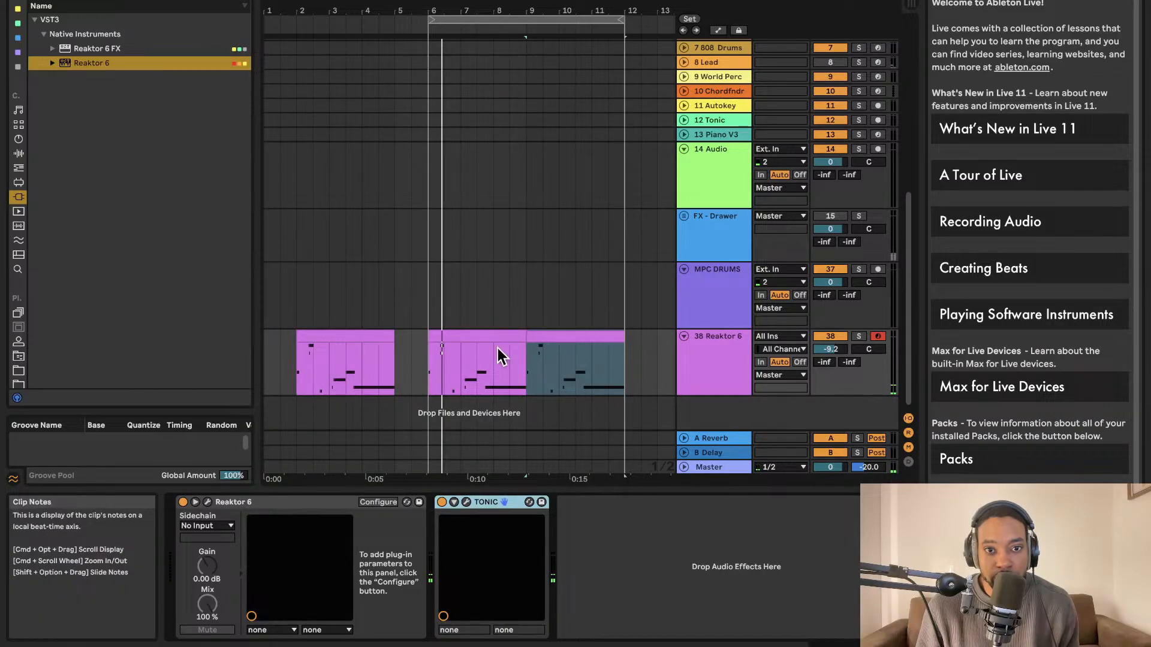
pyautogui.doubleClick(479, 357)
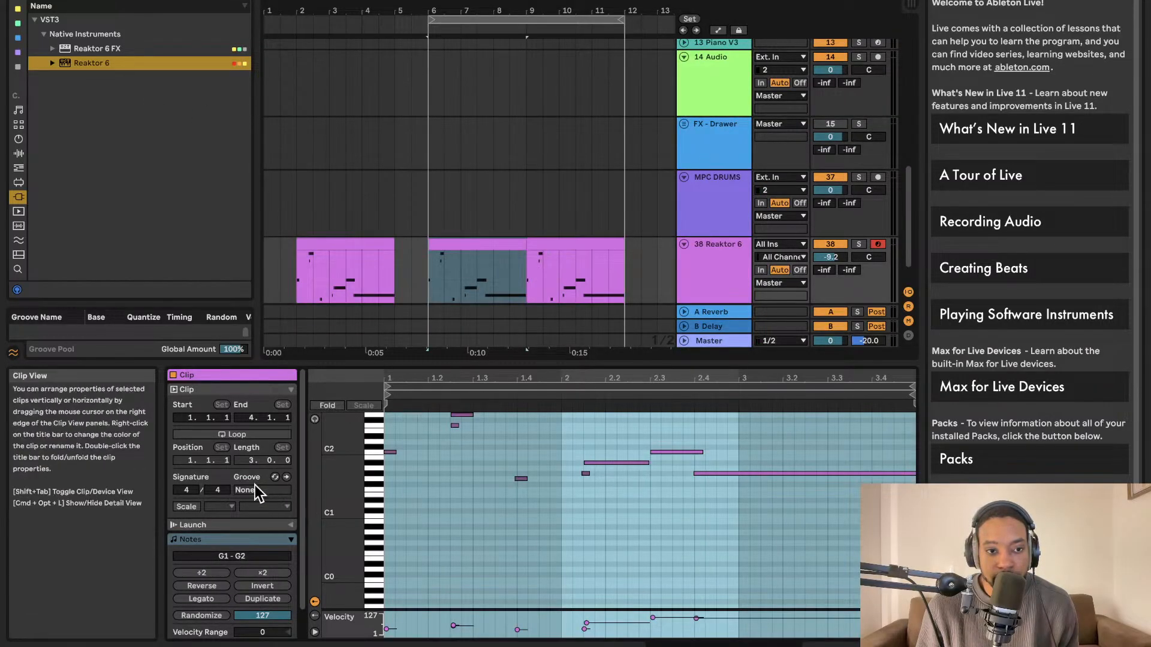
pyautogui.click(186, 507)
pyautogui.click(220, 507)
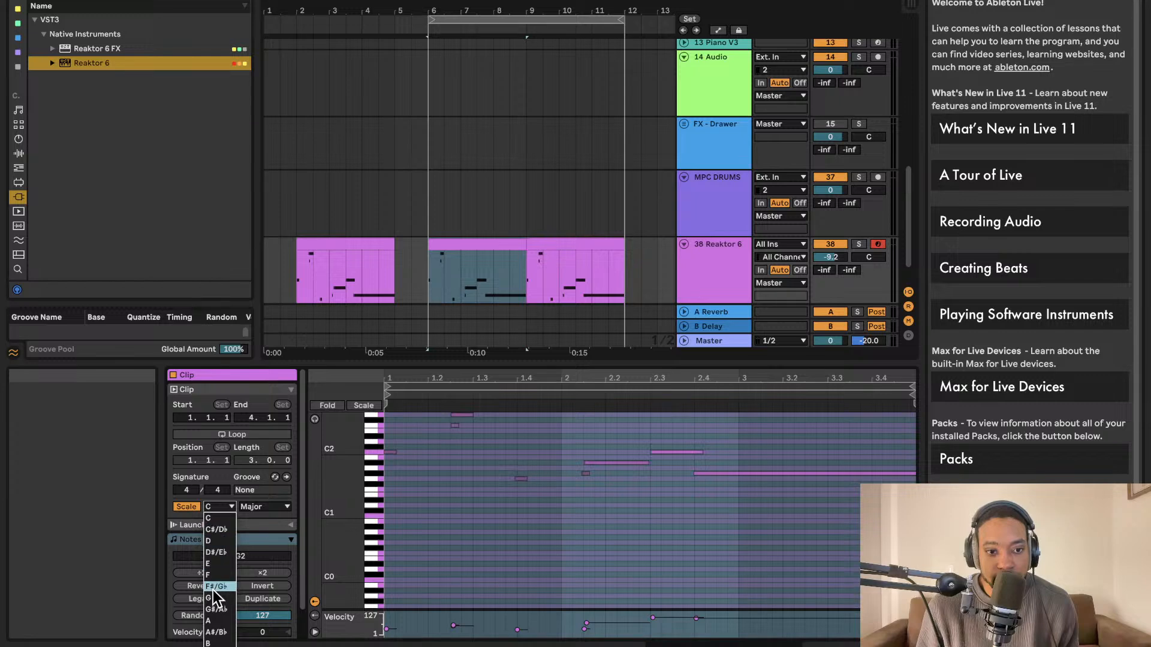
pyautogui.click(214, 597)
# - Select all notes of the first looped clip and transpose them down one semitone
pyautogui.click(483, 497)
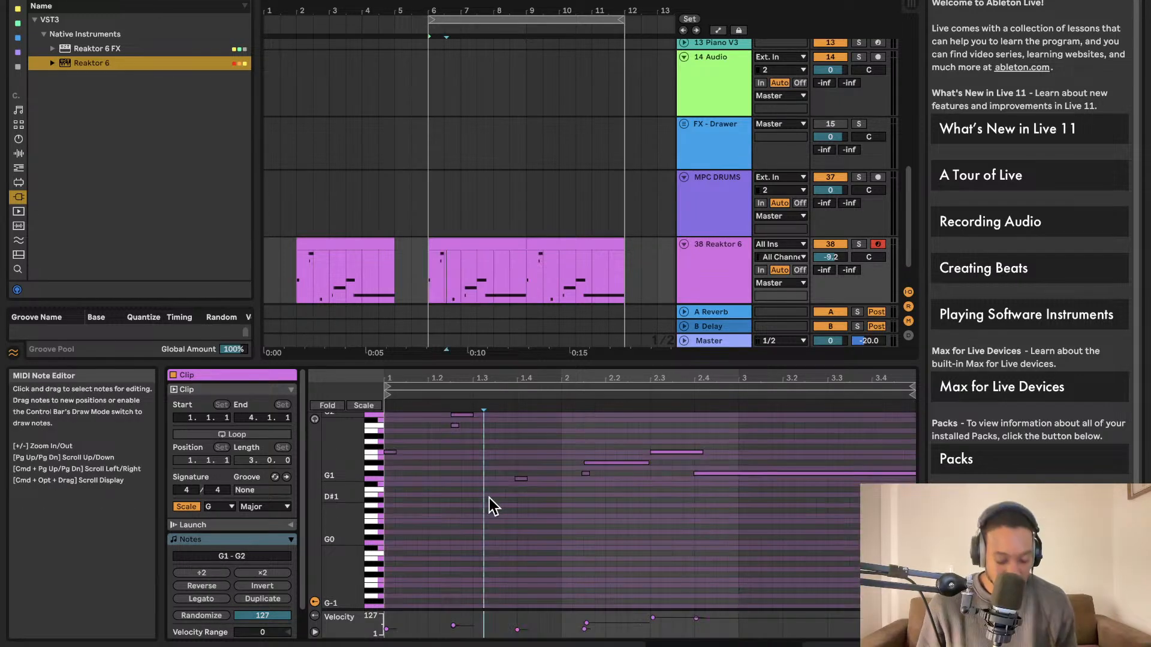
pyautogui.press('super+a')
pyautogui.hotkey('alt', 'Right')
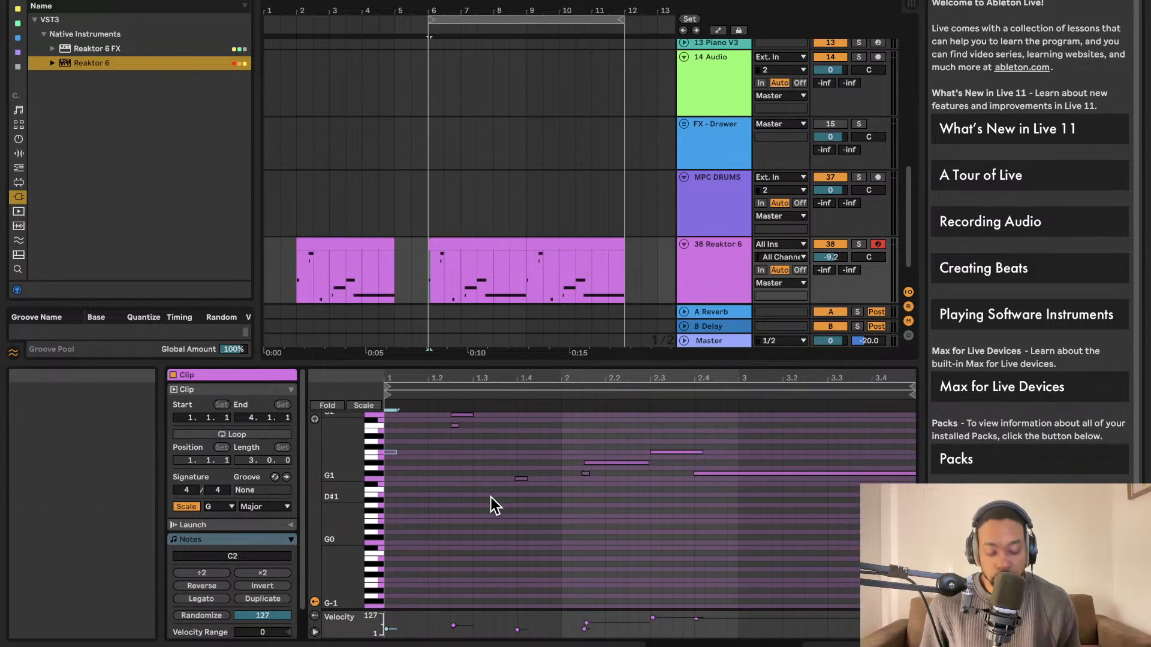
pyautogui.press('super+a')
pyautogui.hotkey('alt', 'Right')
pyautogui.press('super+a')
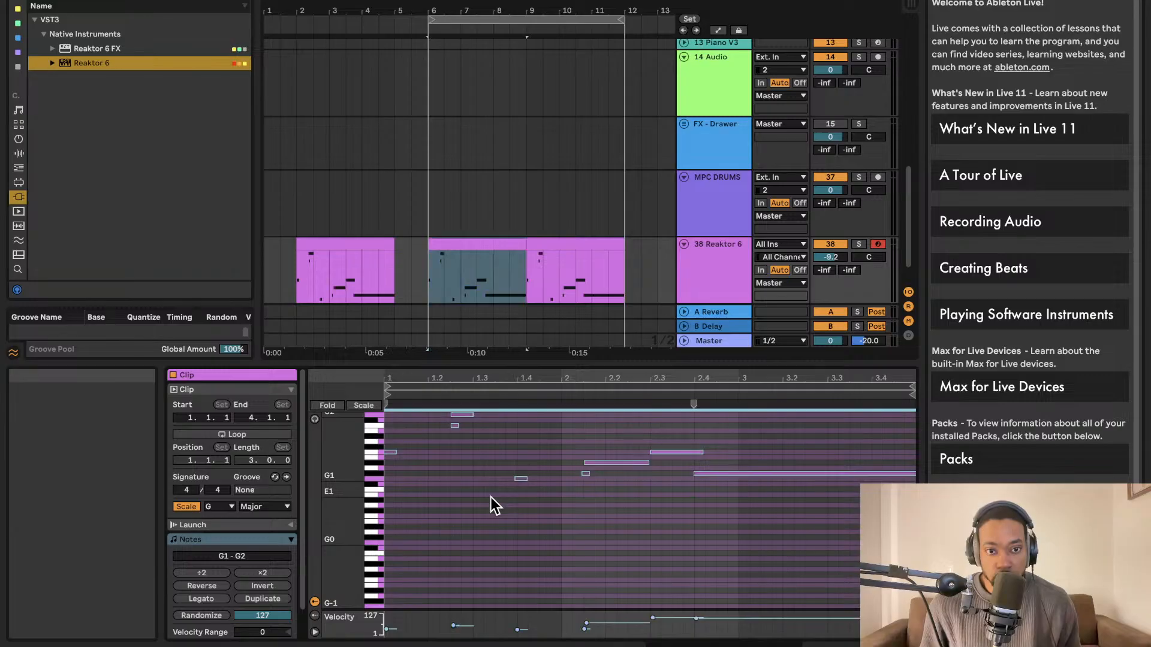
pyautogui.press('Down')
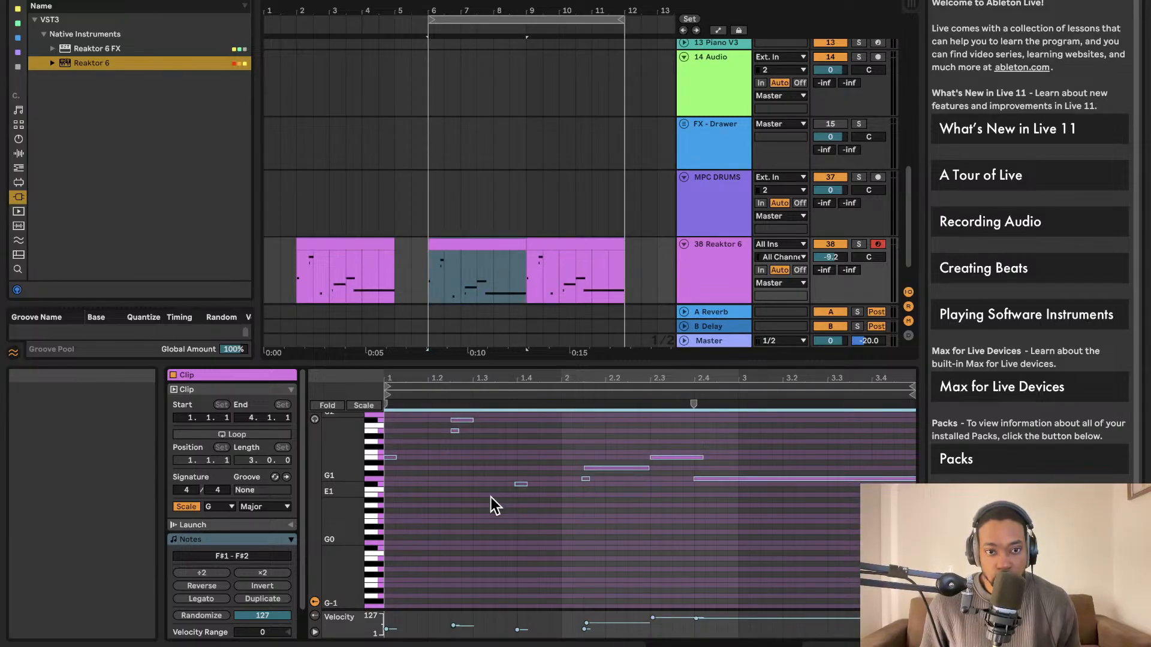
# - Play the transposed clip, restart TONIC's key detection to check its key, and close the TONIC window
pyautogui.press('space')
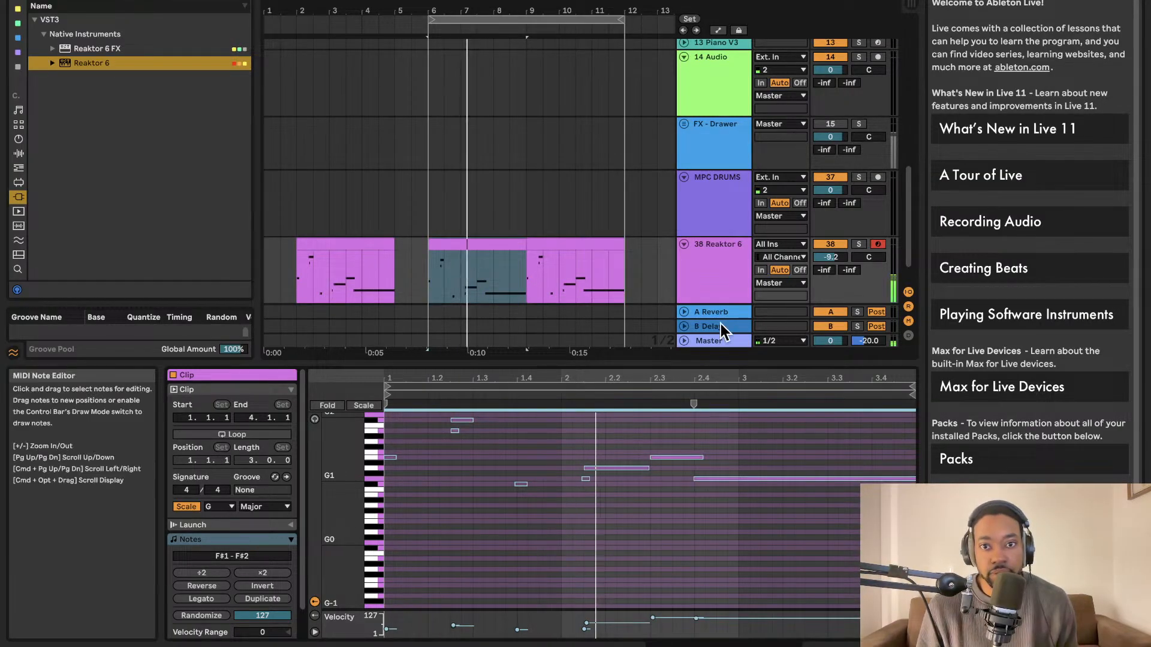
pyautogui.click(728, 287)
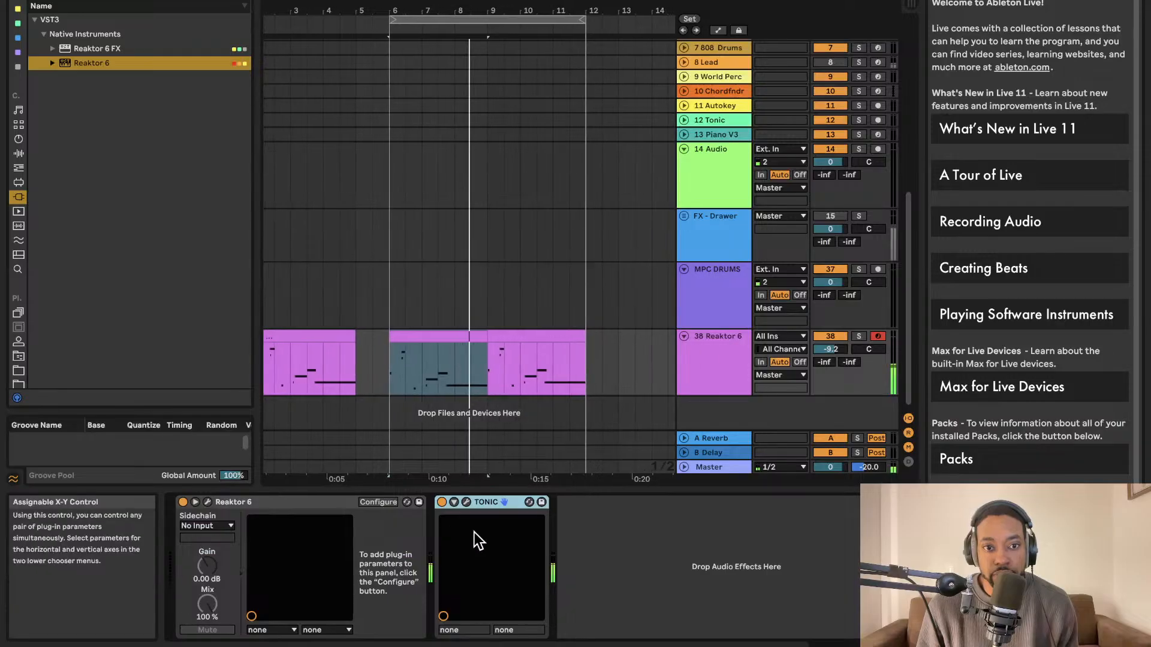
pyautogui.click(467, 503)
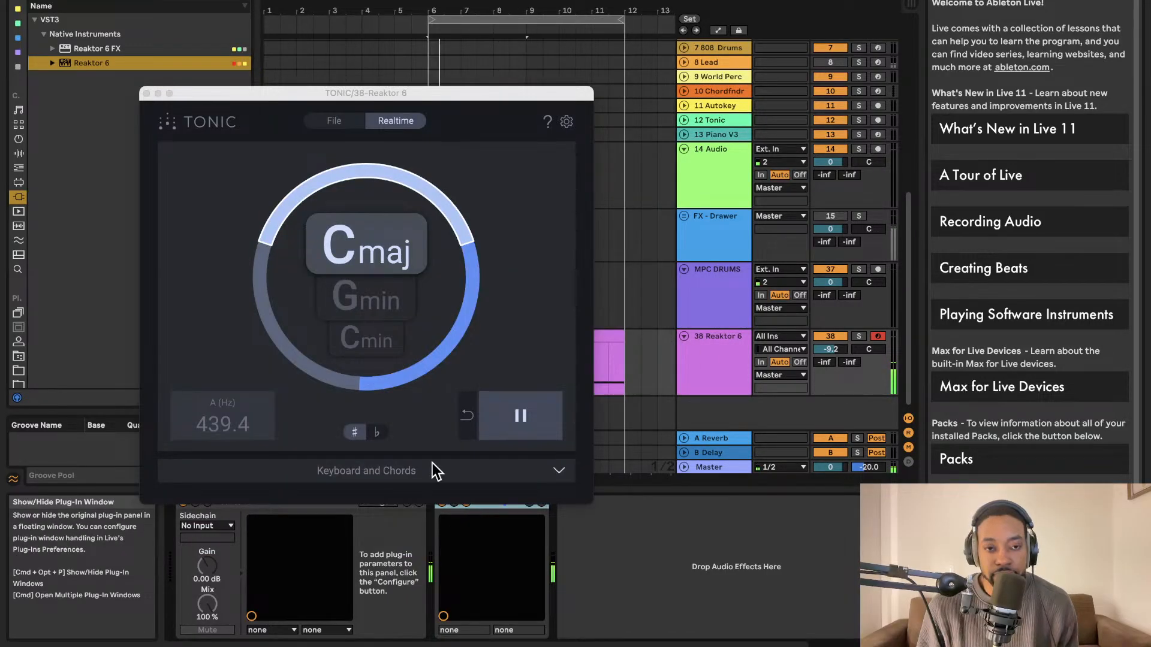
pyautogui.click(467, 419)
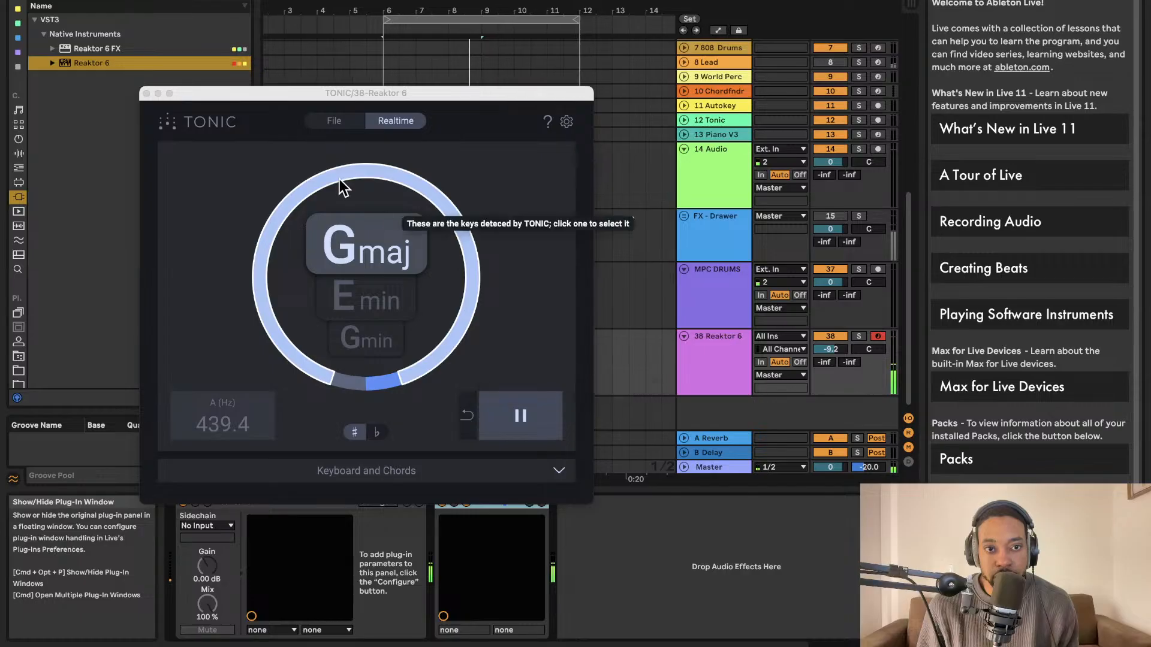
pyautogui.click(146, 93)
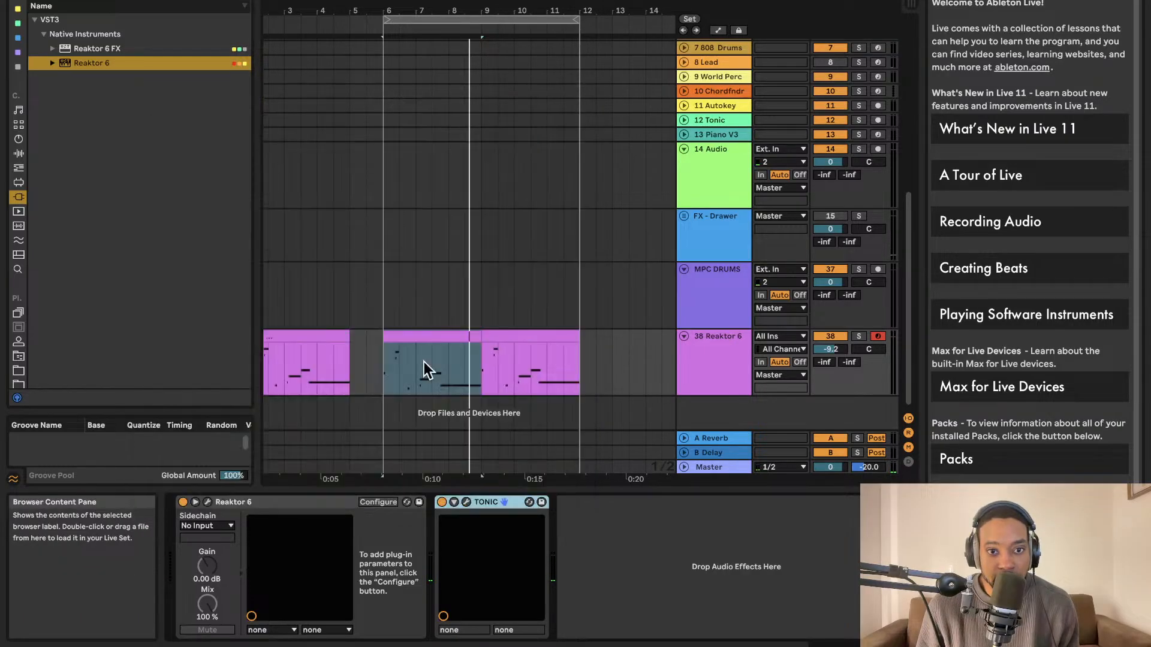
# - Duplicate the transposed clip over the second clip in the loop and play the loop
pyautogui.click(454, 339)
pyautogui.press('super+d')
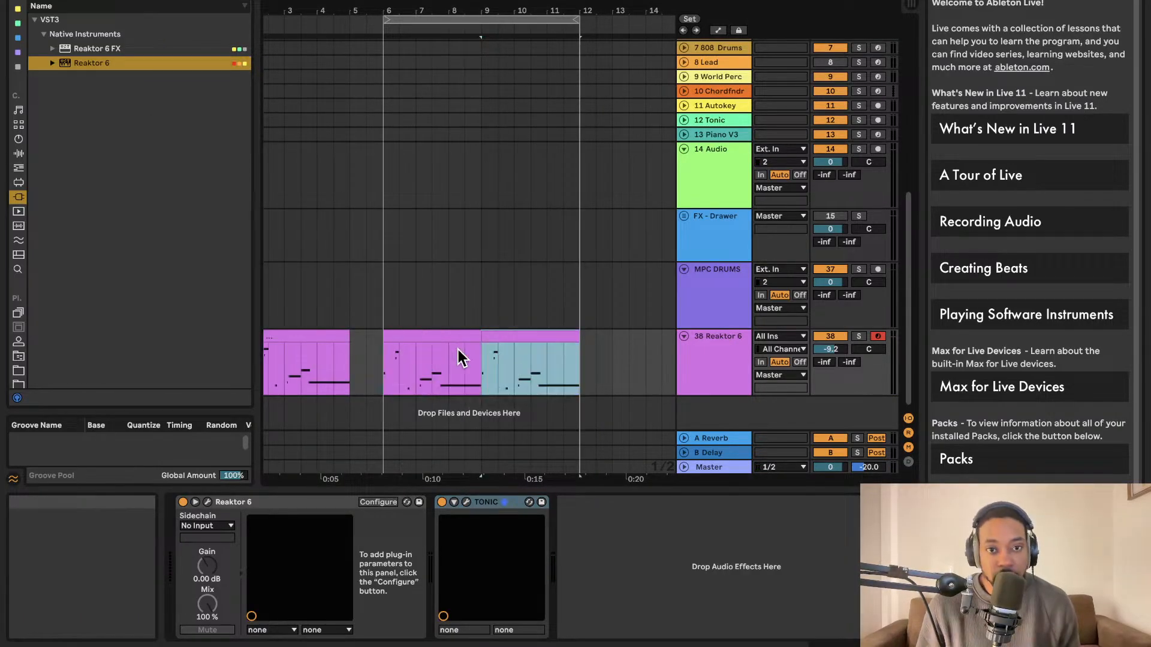
pyautogui.press('space')
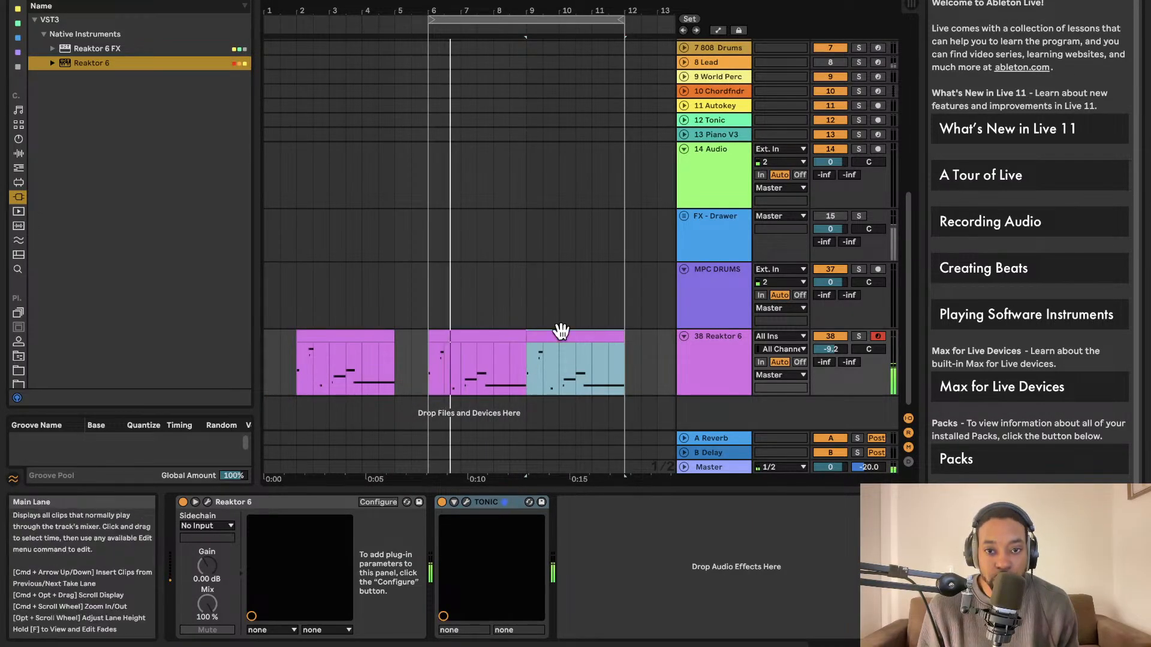
# - Deactivate the spare Reaktor 6 clip at bar 2 and move playback back to that clip's area
pyautogui.press('0')
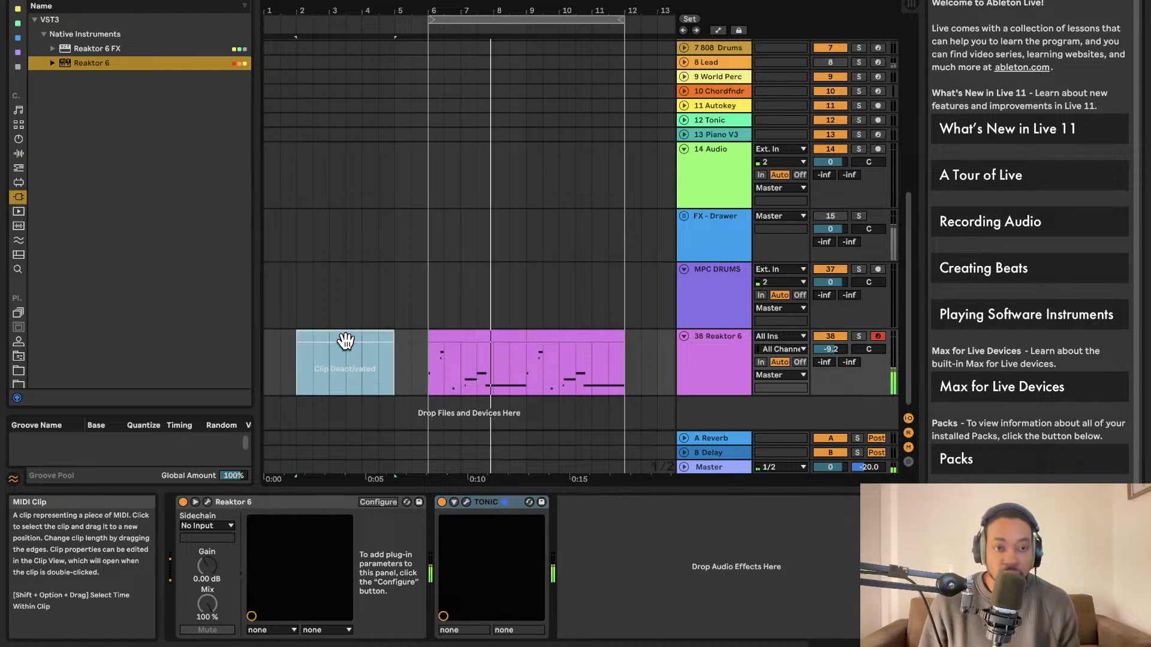
pyautogui.click(326, 480)
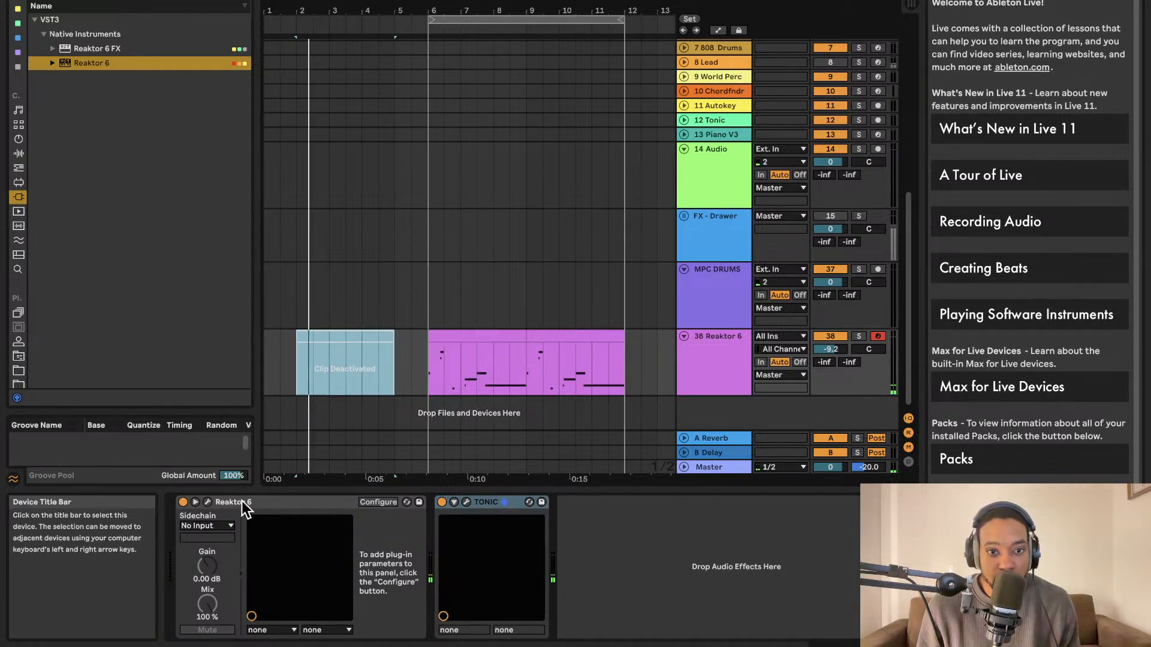
# - Restart playback from bar 6, save the Reaktor ensemble as rebirth.ens in the Racks folder, and close the Reaktor 6 window
pyautogui.click(424, 341)
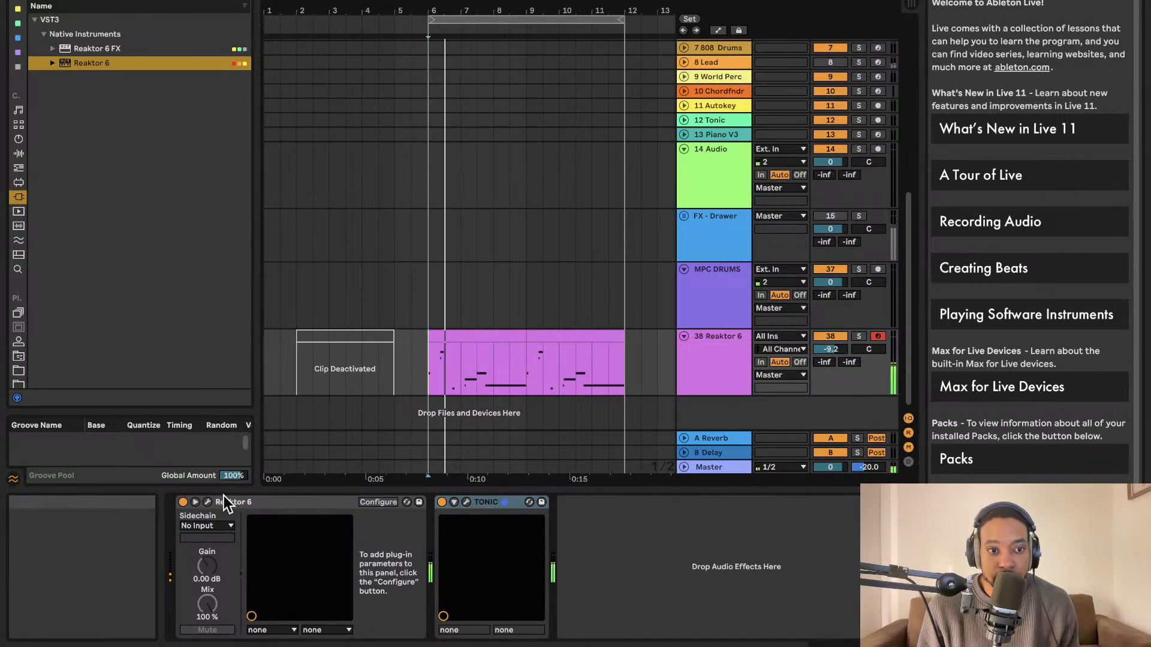
pyautogui.click(206, 502)
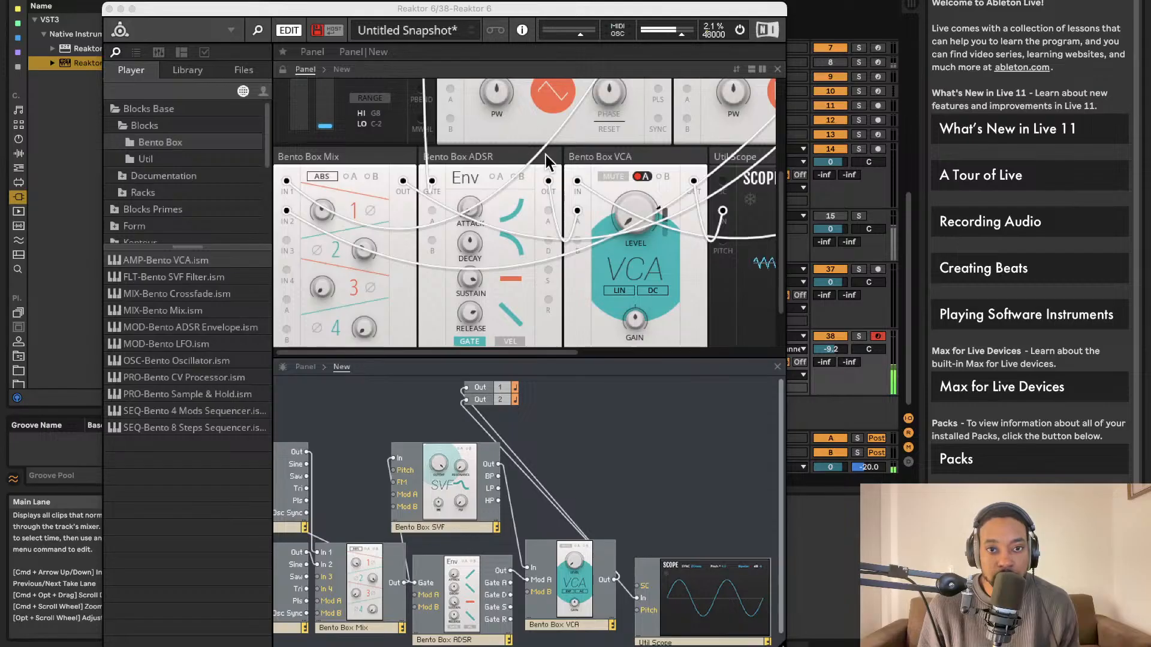
pyautogui.click(231, 30)
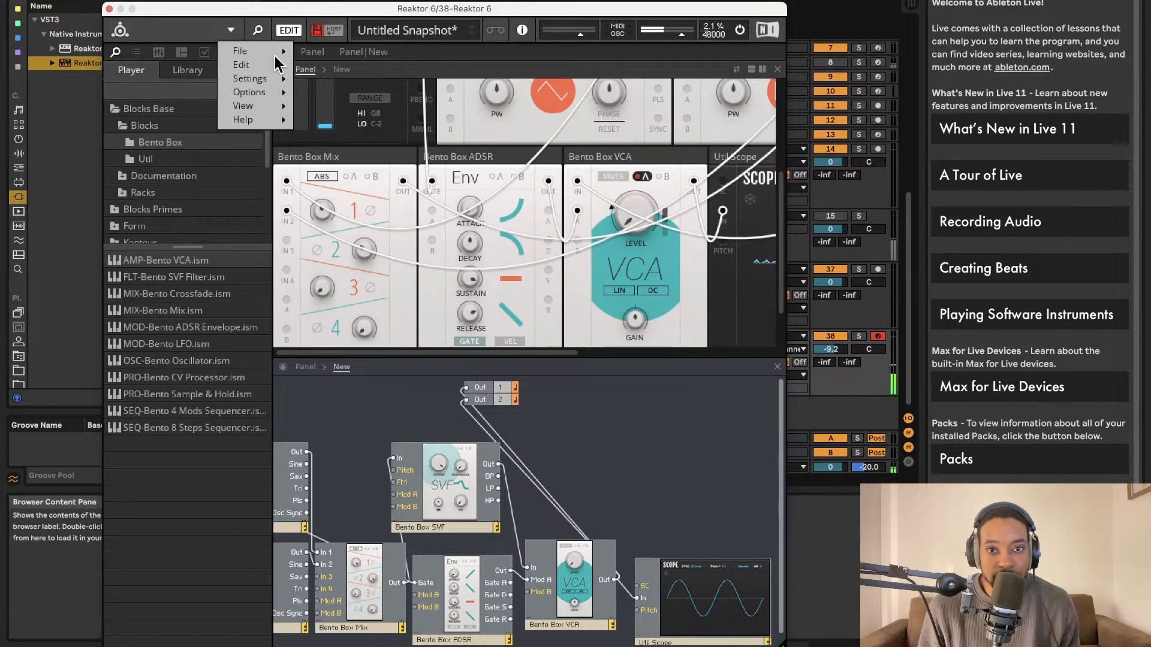
pyautogui.moveTo(259, 53)
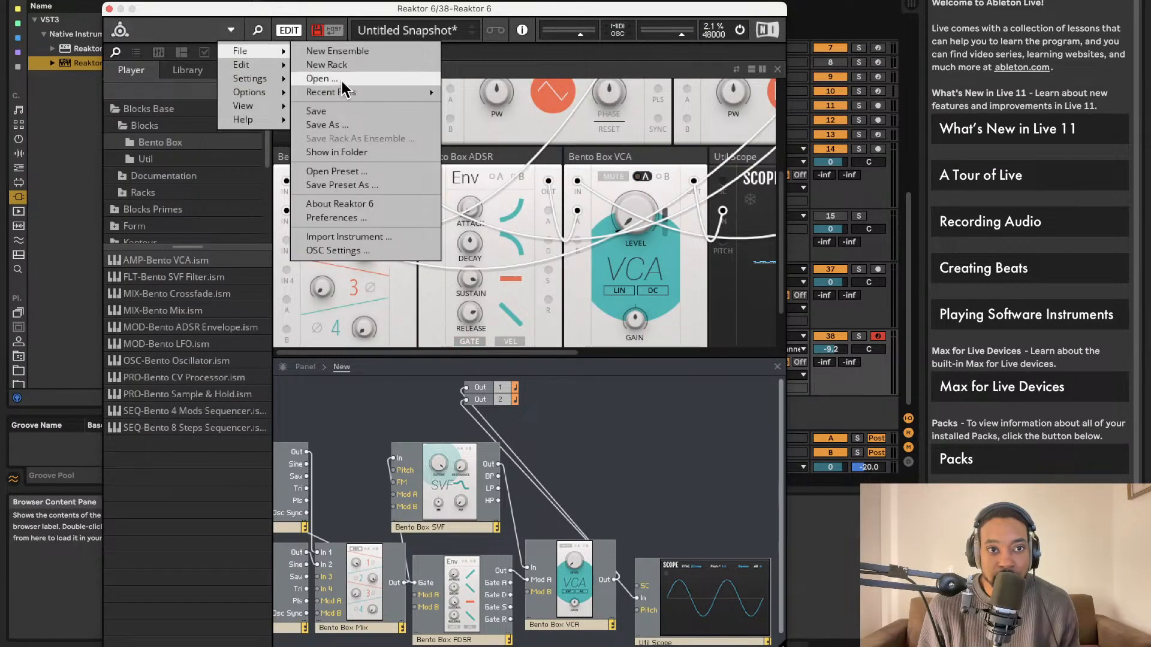
pyautogui.click(366, 127)
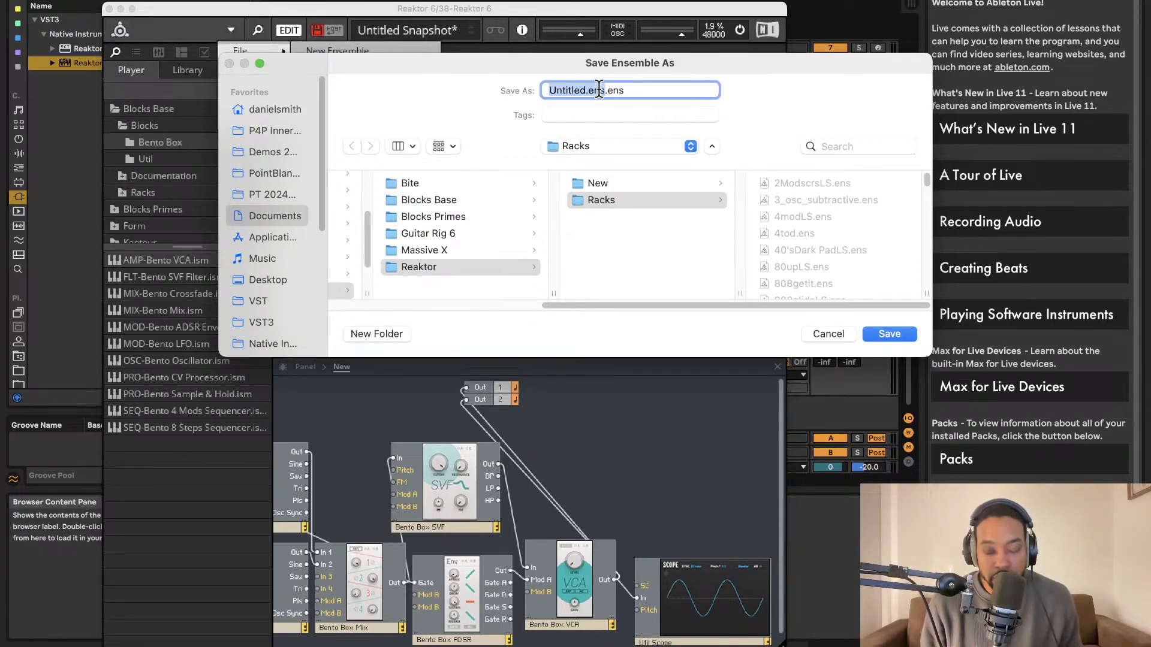
pyautogui.press('BackSpace')
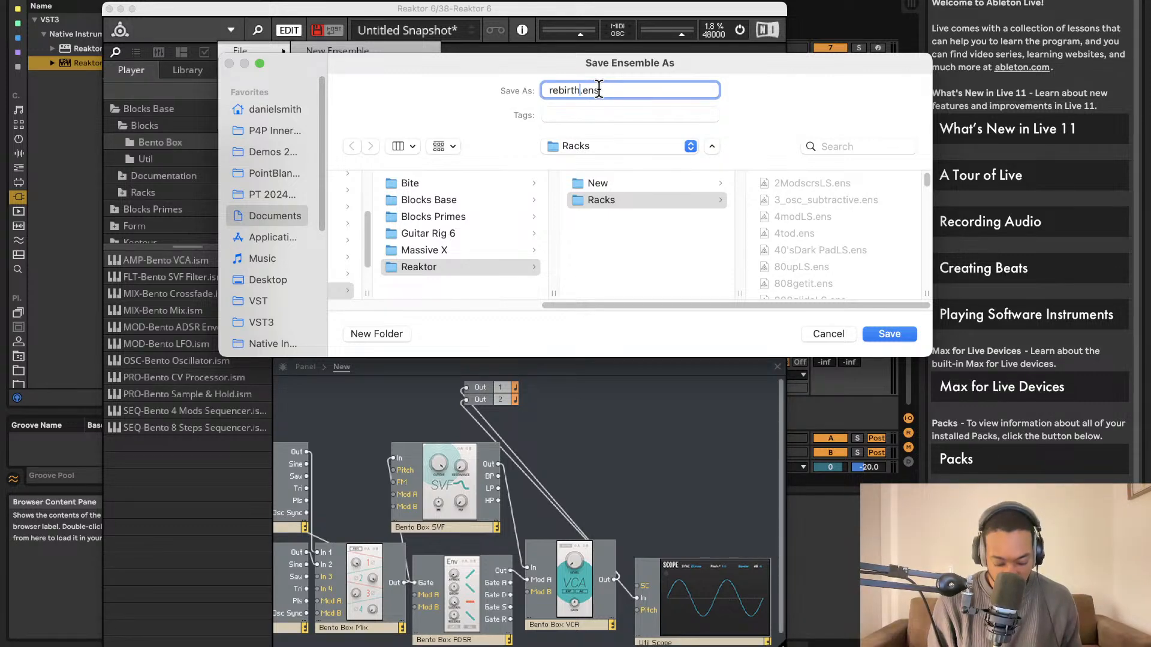
pyautogui.click(893, 334)
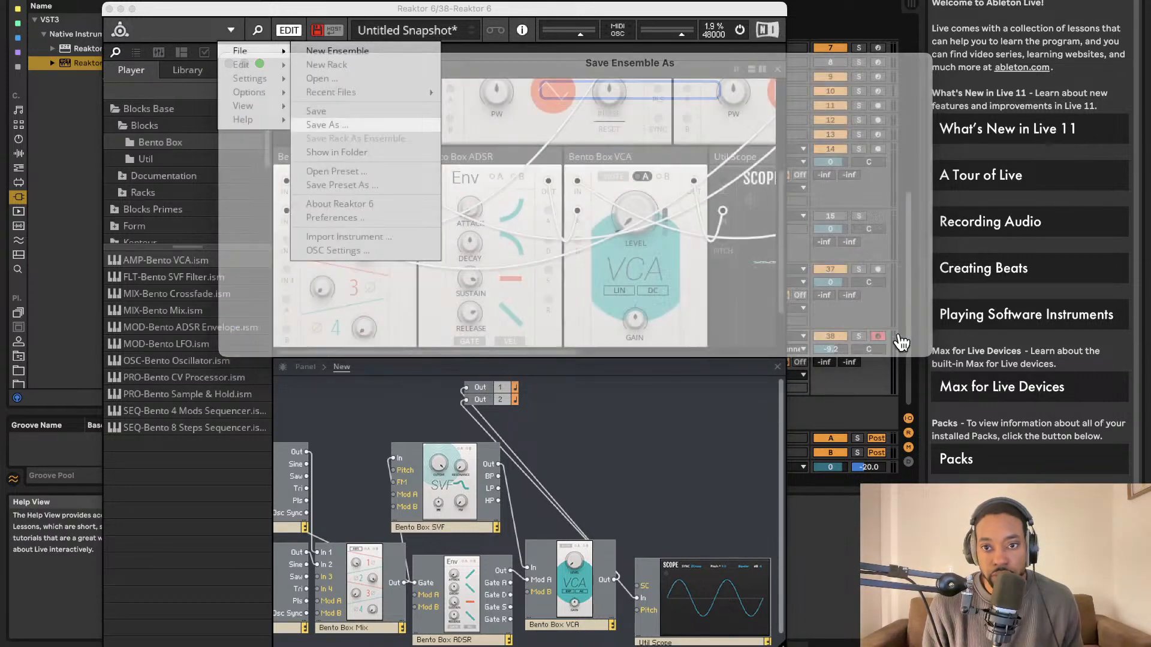
pyautogui.click(109, 9)
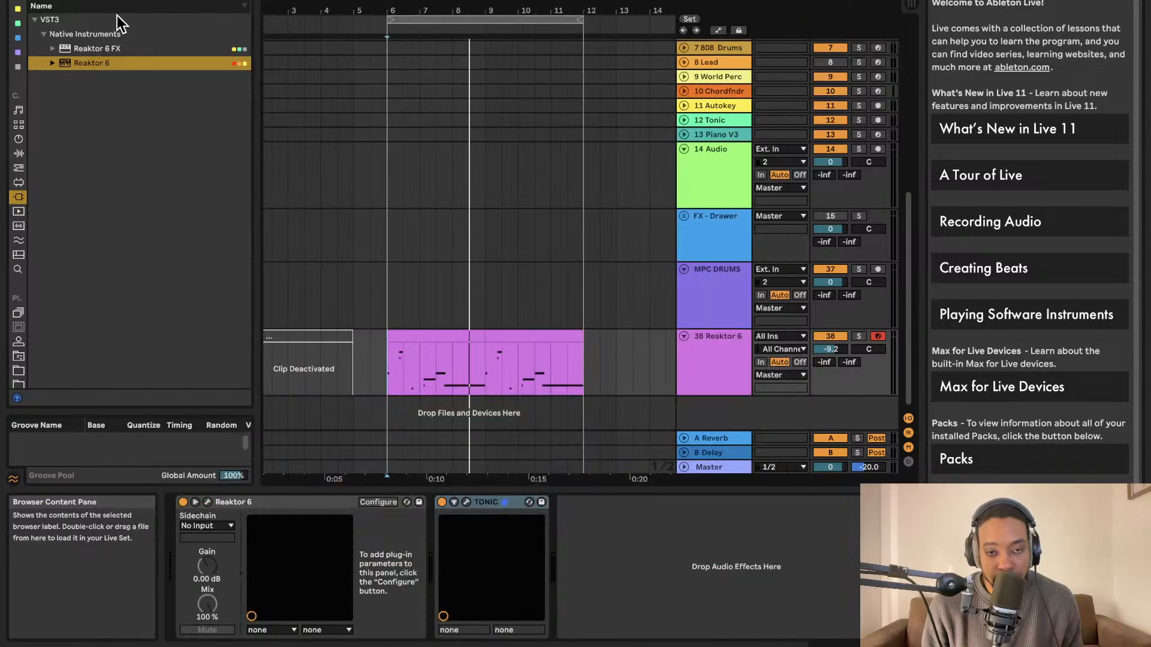
# - Play the looped Reaktor 6 clips from bar 6 with the arrangement zoomed in on them
pyautogui.click(402, 338)
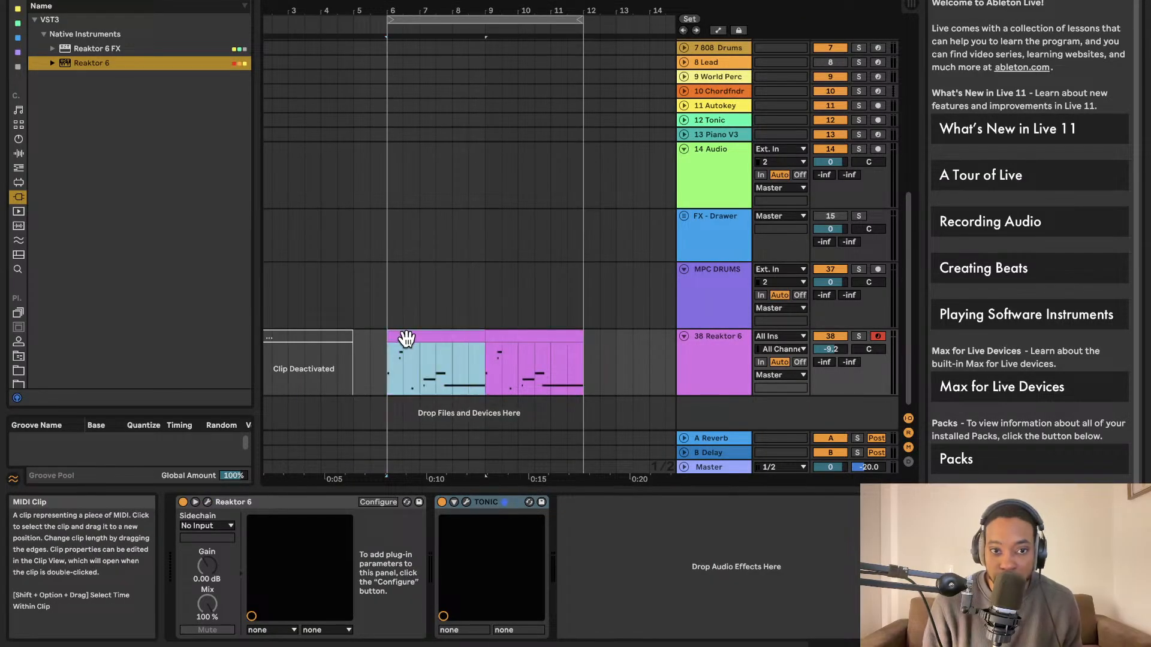
pyautogui.press('space')
pyautogui.press('+')
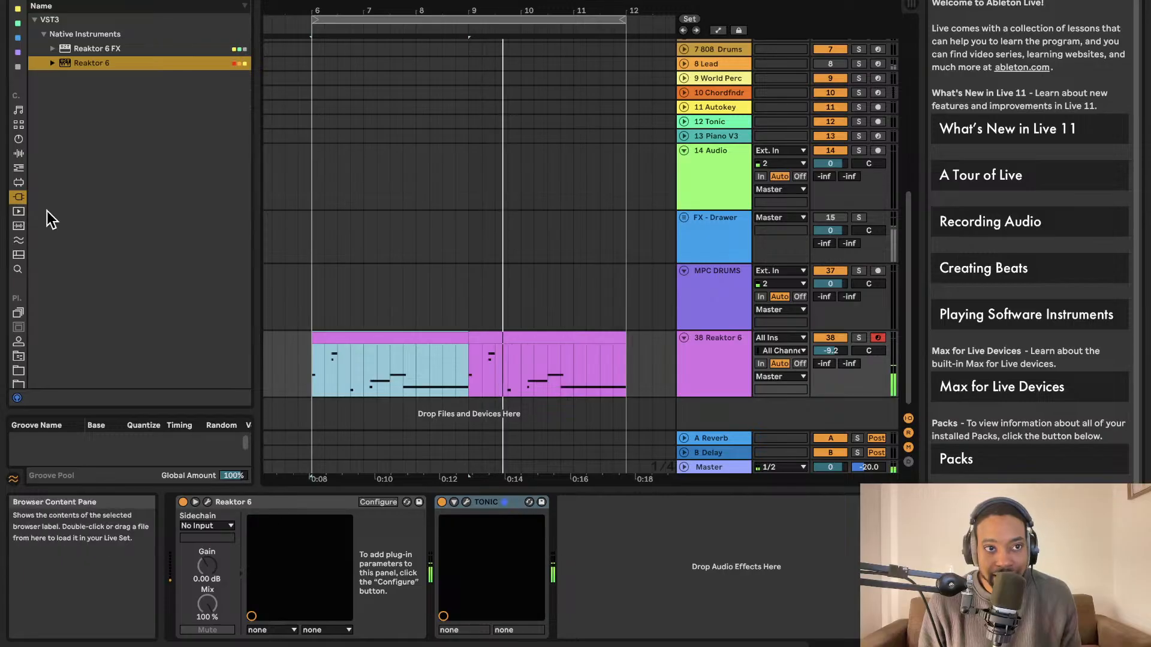
# - Clear the plug-in search and add FM8 as a new instrument track below Reaktor 6, with the start position at bar 6
pyautogui.click(249, 1)
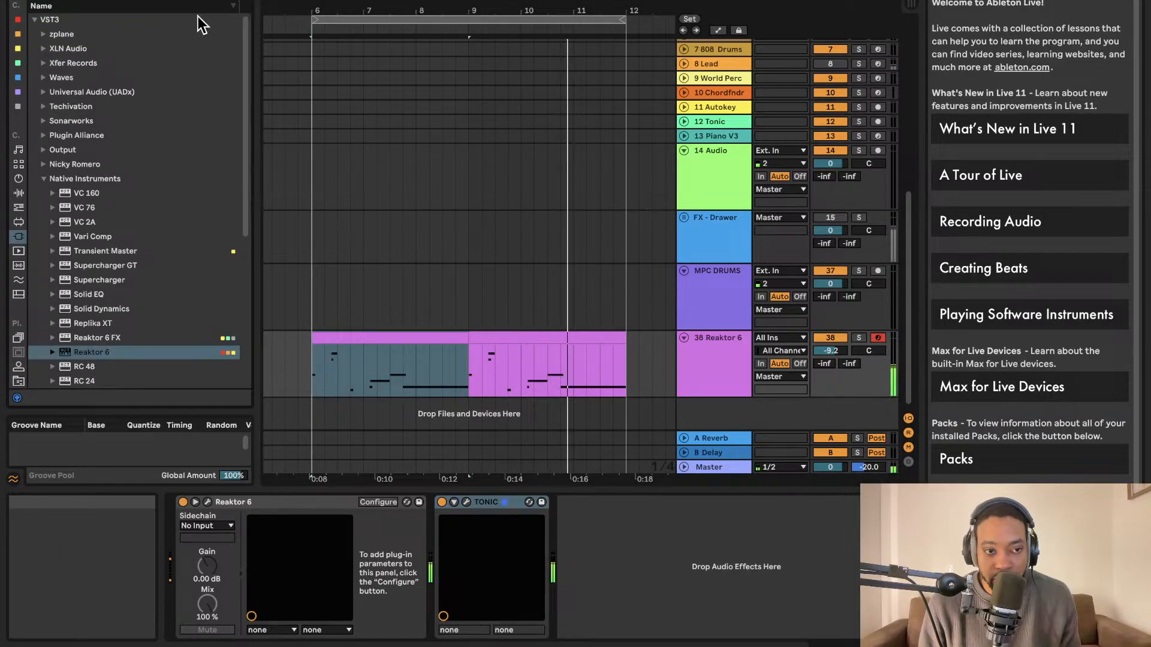
pyautogui.scroll(-3, 170, 244)
pyautogui.click(359, 337)
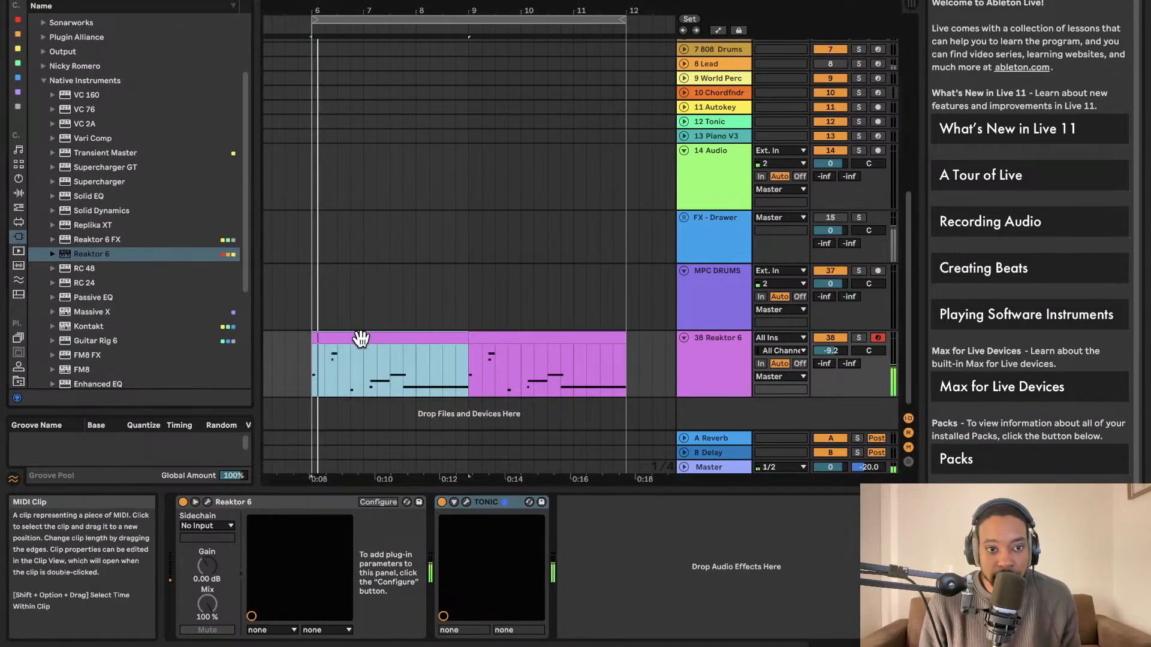
pyautogui.hscroll(2, 394, 306)
pyautogui.click(281, 414)
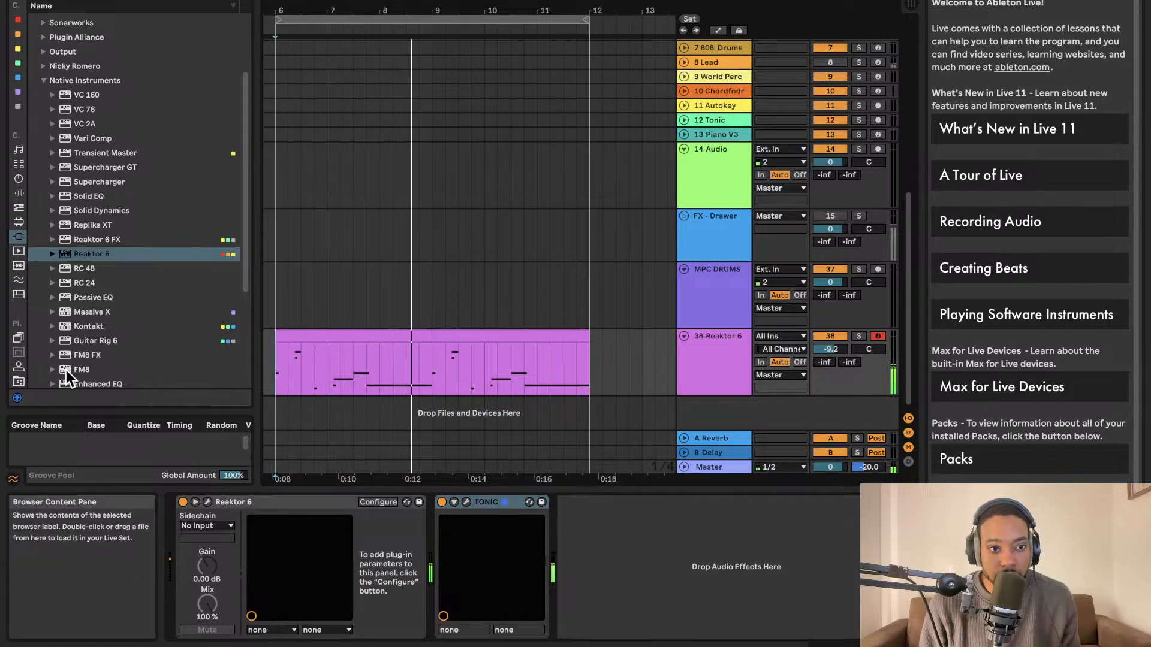
pyautogui.moveTo(66, 369); pyautogui.dragTo(703, 416)
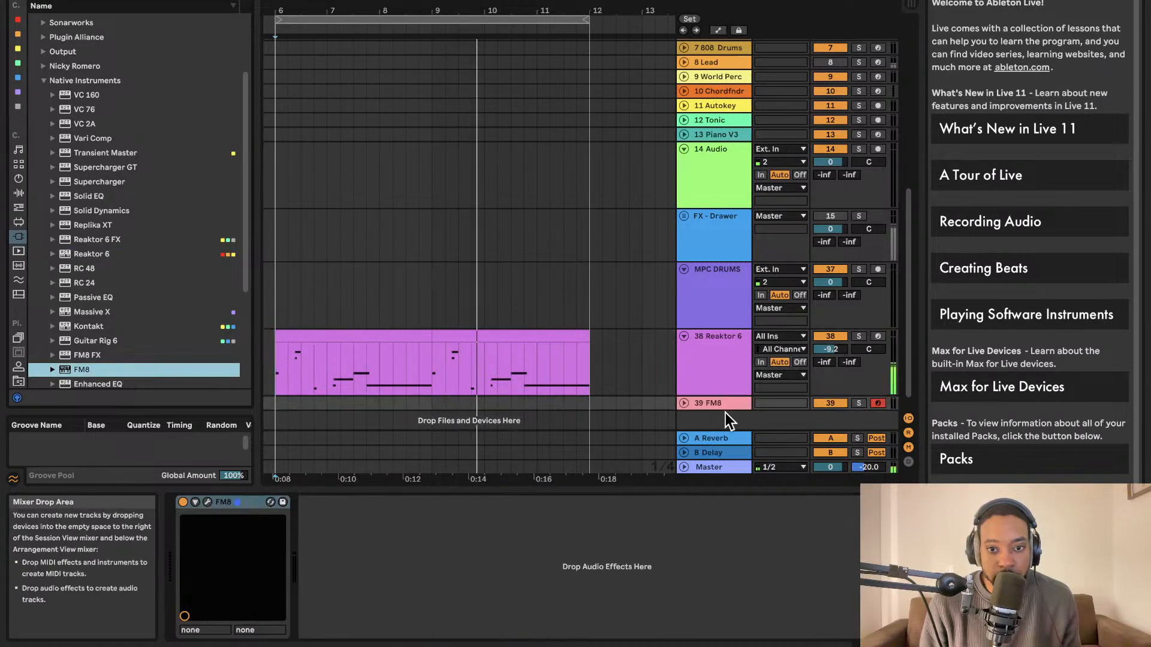
pyautogui.scroll(-2, 687, 405)
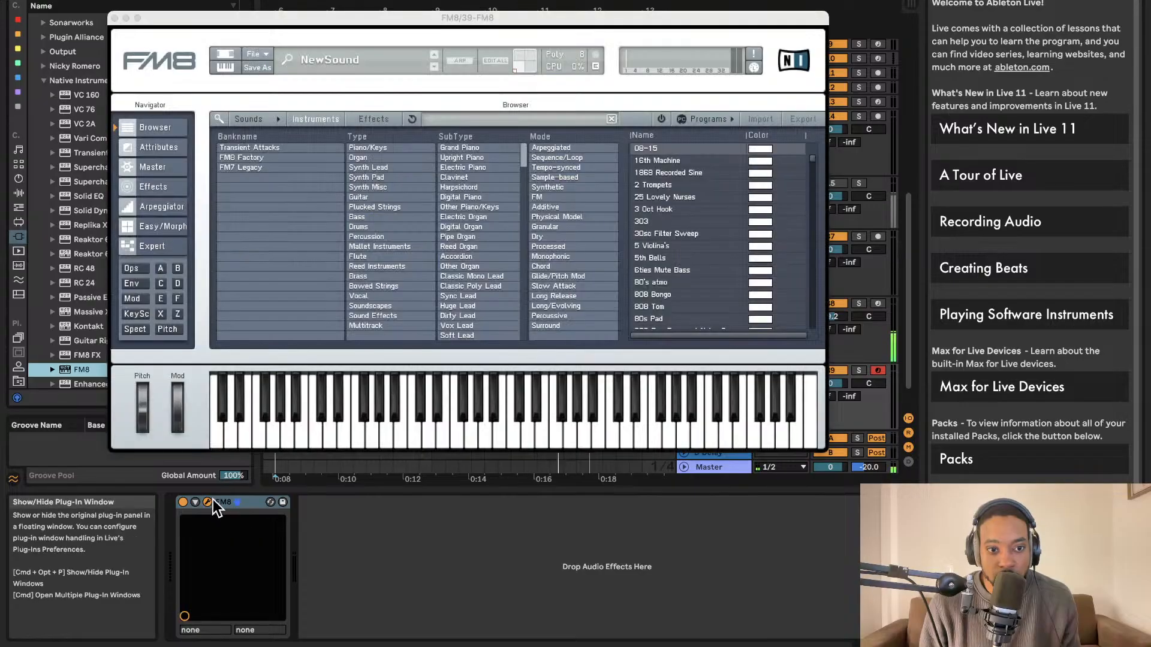
# - Open FM8 and load the Pipe Organ 1 preset from the Pipe Organ subtype without a mode filter
pyautogui.click(208, 501)
pyautogui.click(511, 236)
pyautogui.click(580, 227)
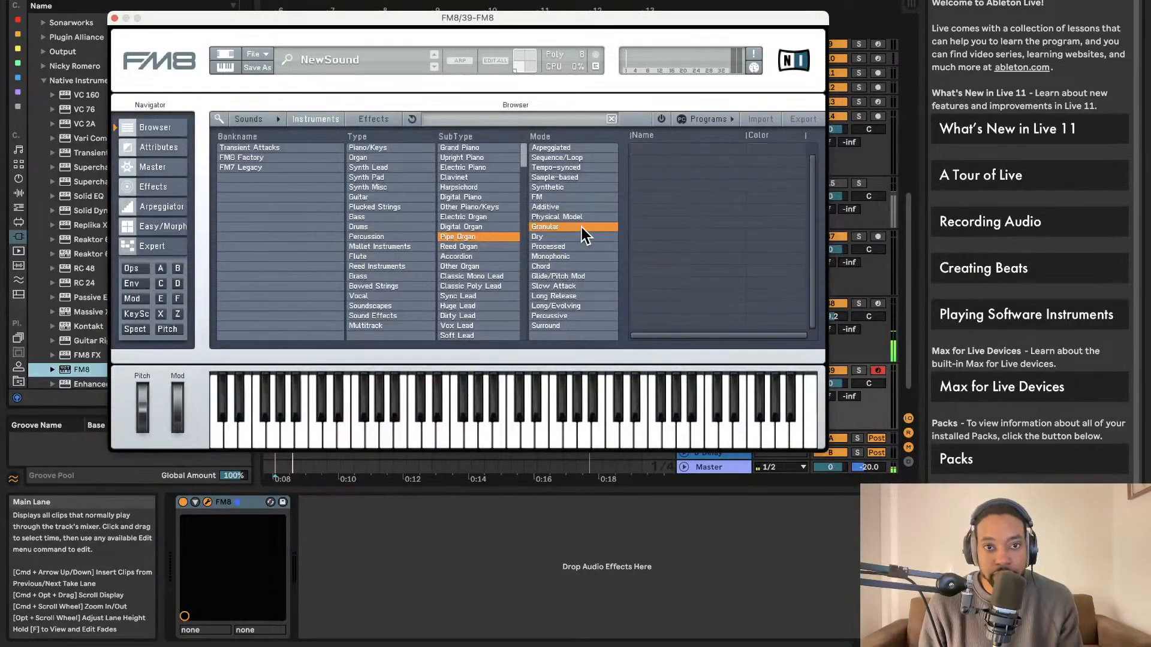
pyautogui.click(566, 223)
pyautogui.click(645, 172)
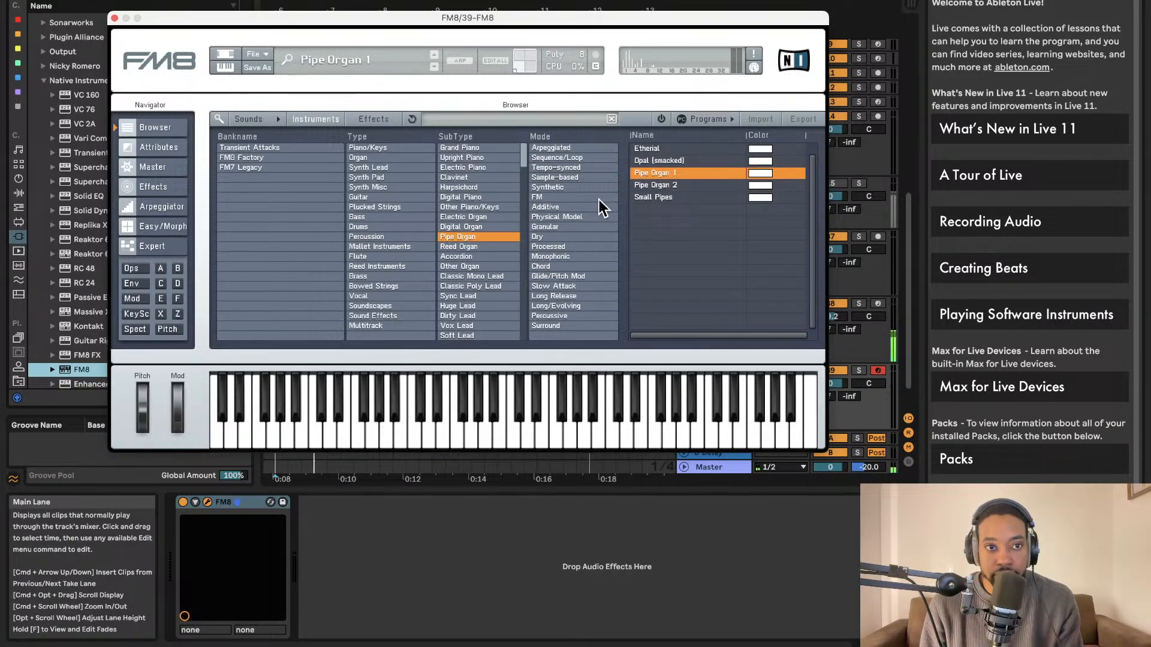
# - Play an organ note over the loop, close the FM8 window, and capture the playing as a MIDI clip at bar 6
pyautogui.click(243, 1)
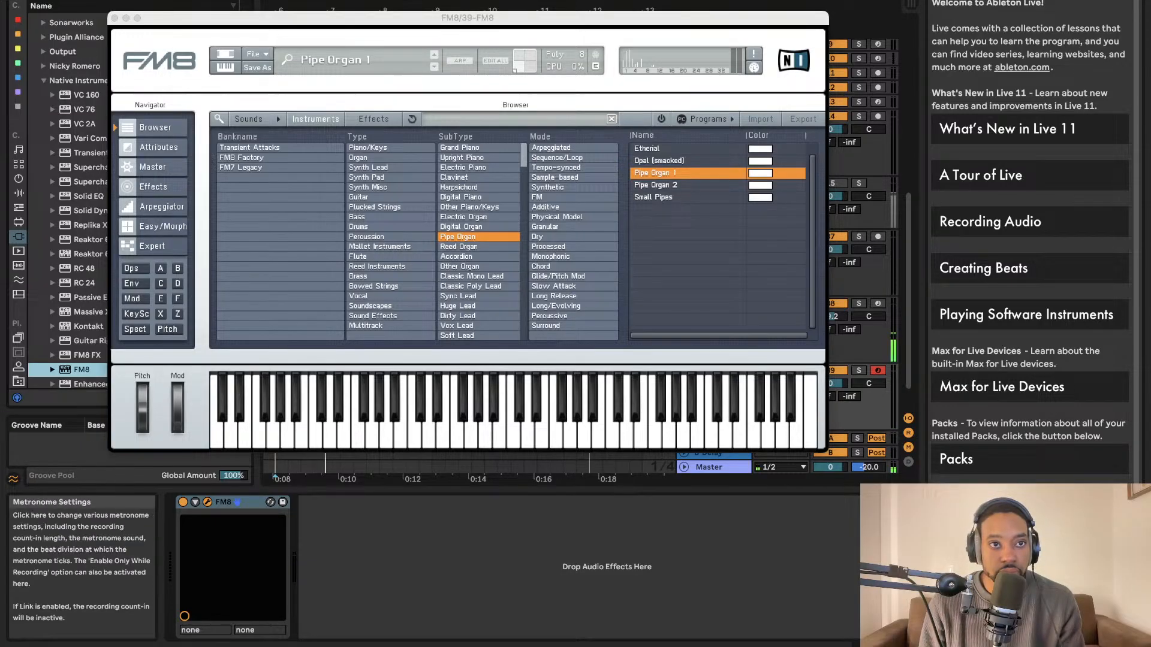
pyautogui.click(182, 0)
pyautogui.click(183, 0)
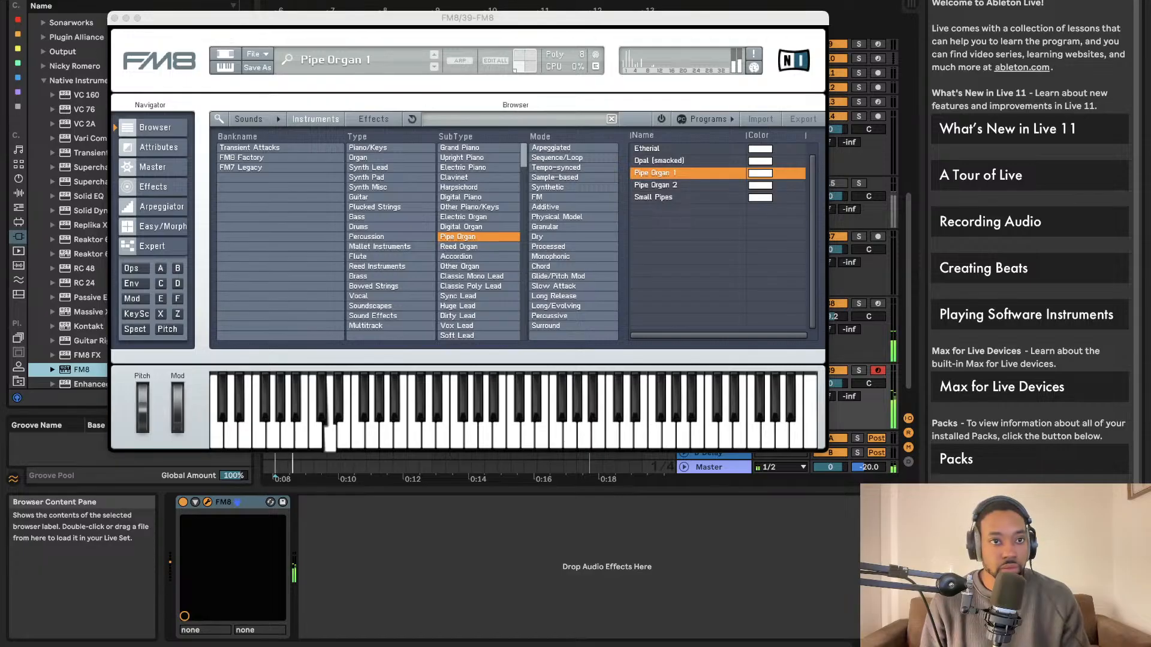
pyautogui.click(114, 19)
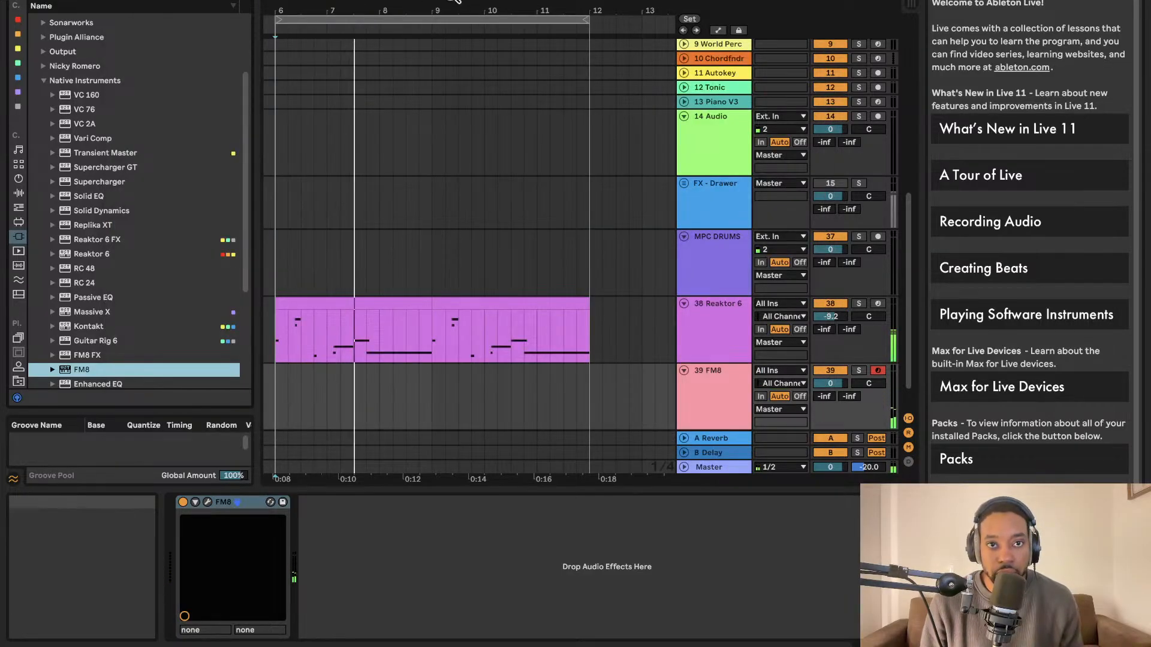
pyautogui.click(566, 1)
pyautogui.hscroll(-5, 307, 387)
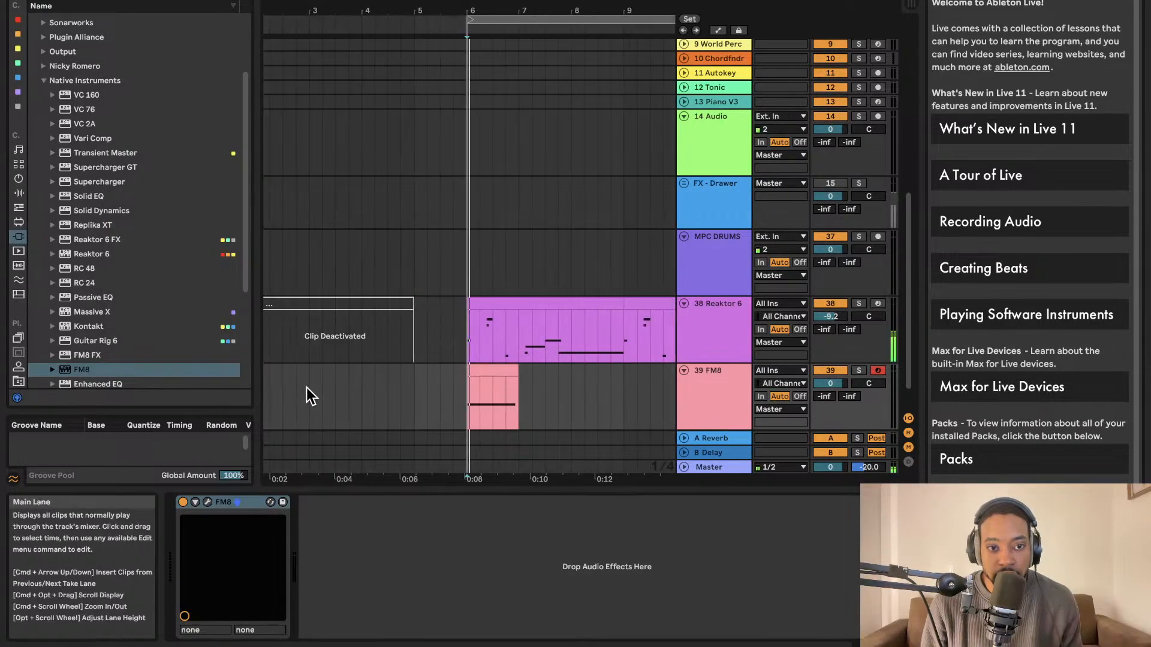
pyautogui.click(475, 371)
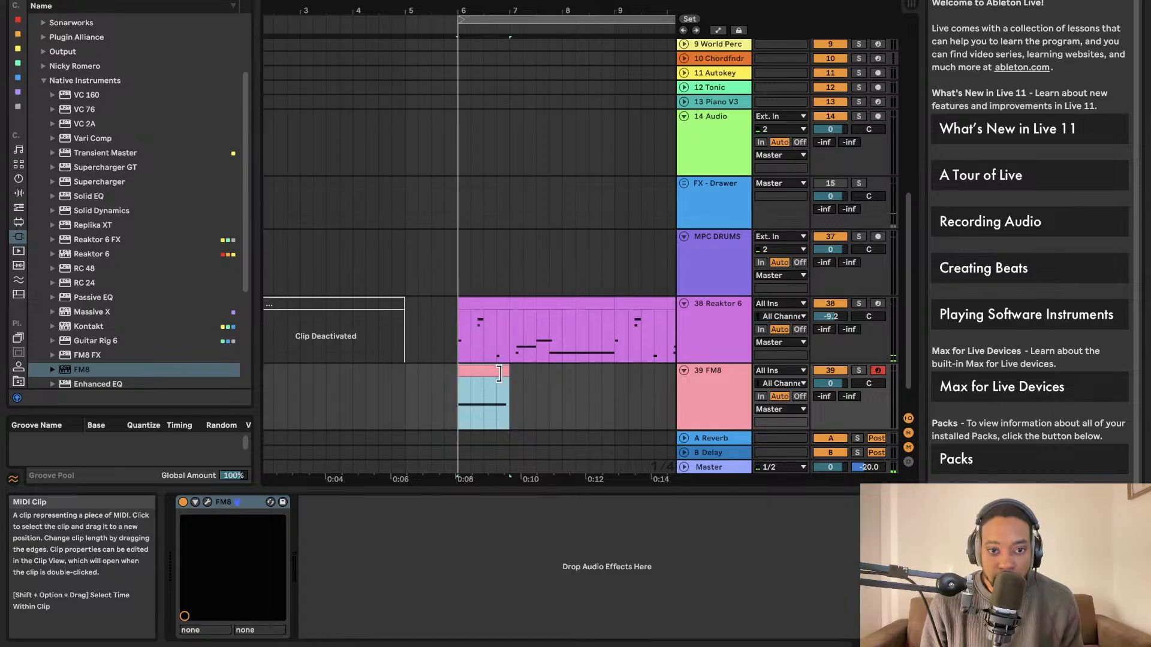
pyautogui.moveTo(499, 374)
pyautogui.mouseDown()
pyautogui.moveTo(636, 373)
pyautogui.moveTo(482, 374)
pyautogui.moveTo(494, 376)
pyautogui.mouseUp()
pyautogui.press('super+z')
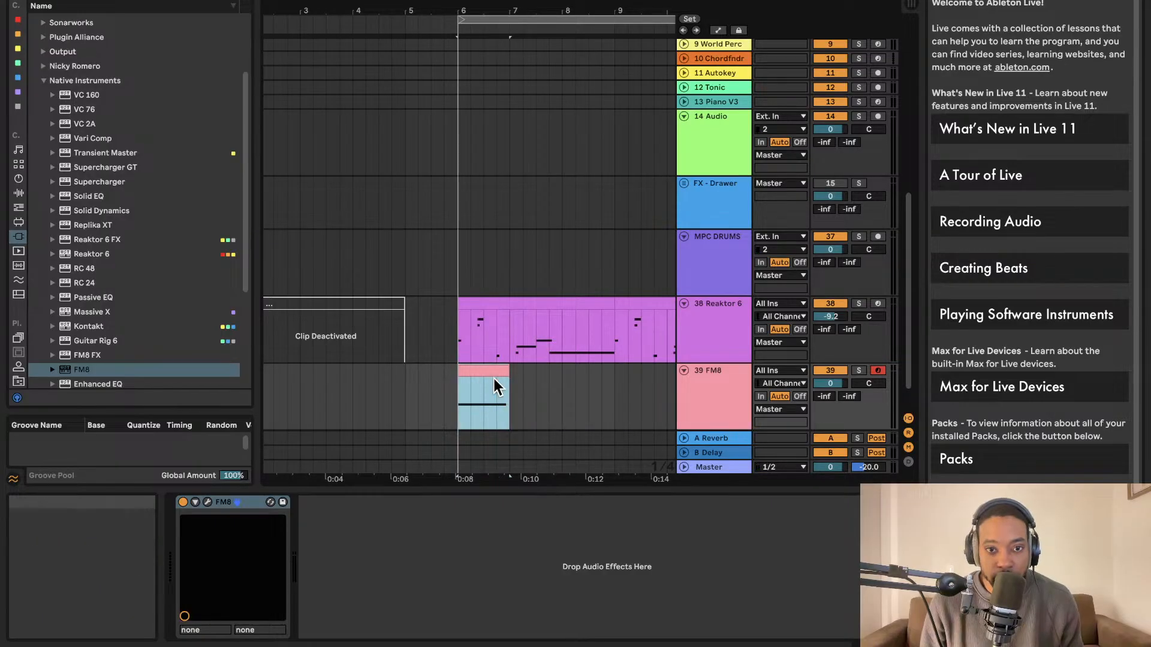
# - Reopen the Reaktor 6 window, examine the ensemble's block wiring, oscillators and scope signal, and close the window
pyautogui.click(736, 333)
pyautogui.click(208, 503)
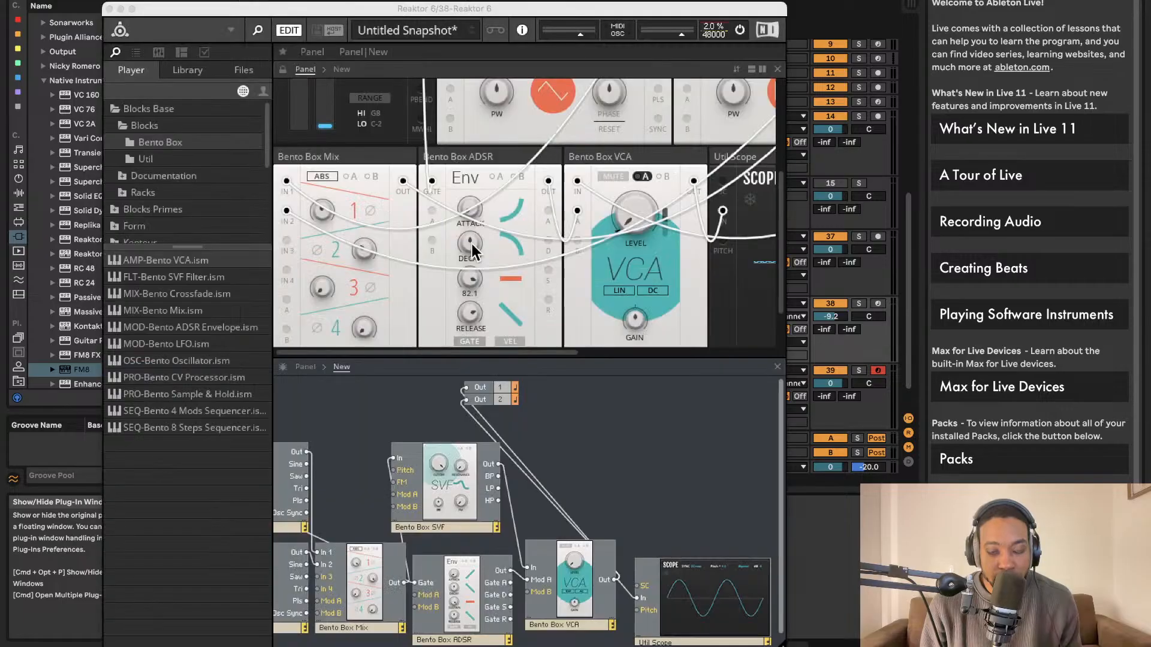
pyautogui.moveTo(532, 9); pyautogui.dragTo(499, 1)
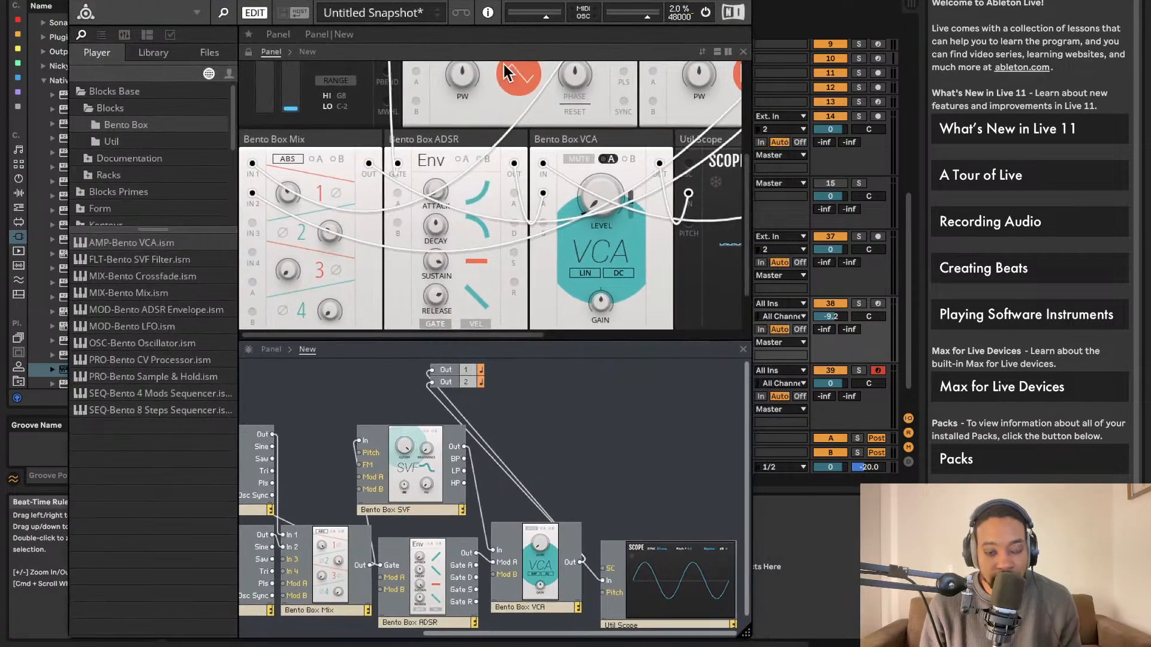
pyautogui.hscroll(-6, 539, 376)
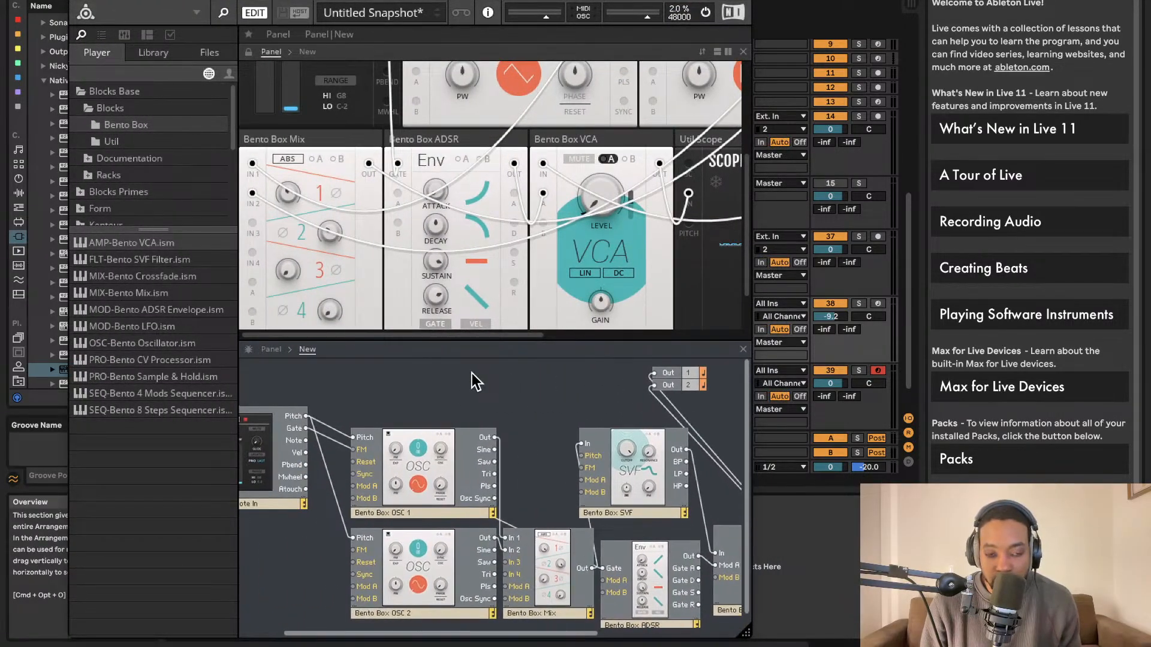
pyautogui.hscroll(4, 471, 377)
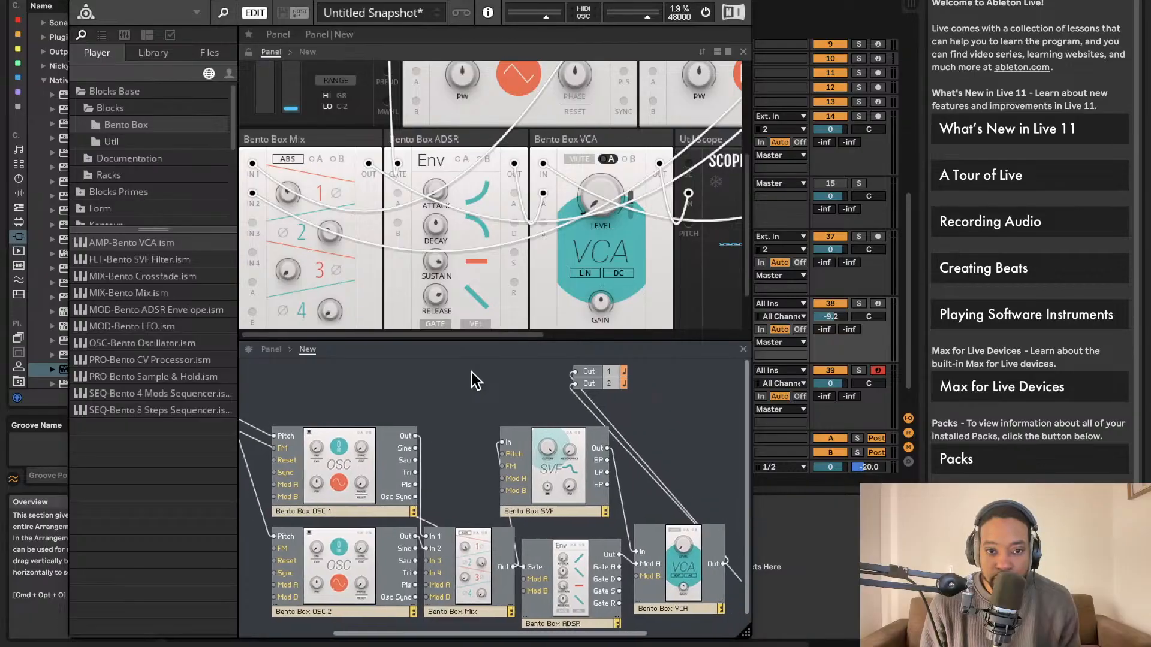
pyautogui.hscroll(4, 472, 381)
pyautogui.hscroll(10, 547, 213)
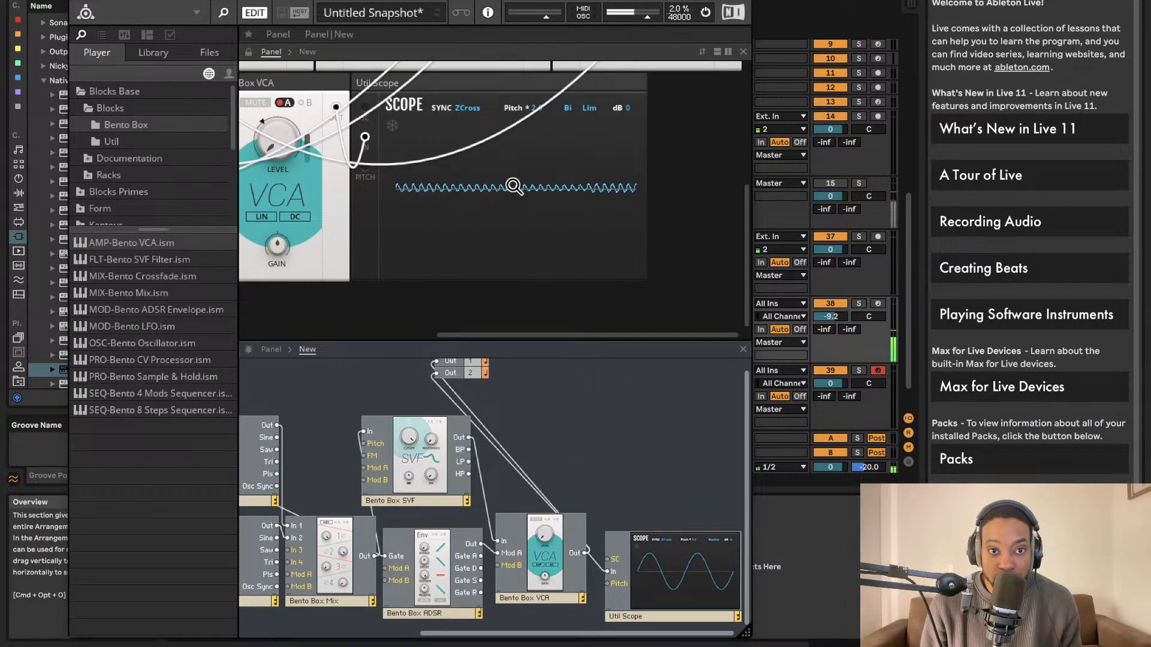
pyautogui.scroll(3, 486, 191)
pyautogui.scroll(9, 486, 190)
pyautogui.hscroll(-6, 483, 189)
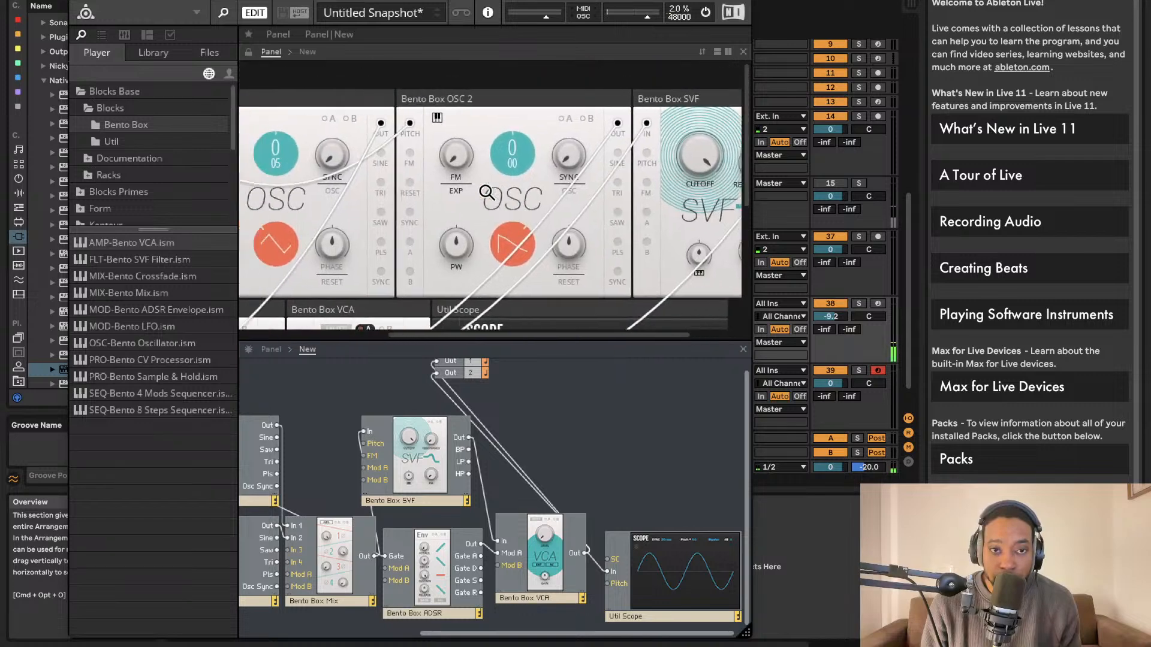
pyautogui.scroll(-1, 479, 188)
pyautogui.hscroll(1, 479, 188)
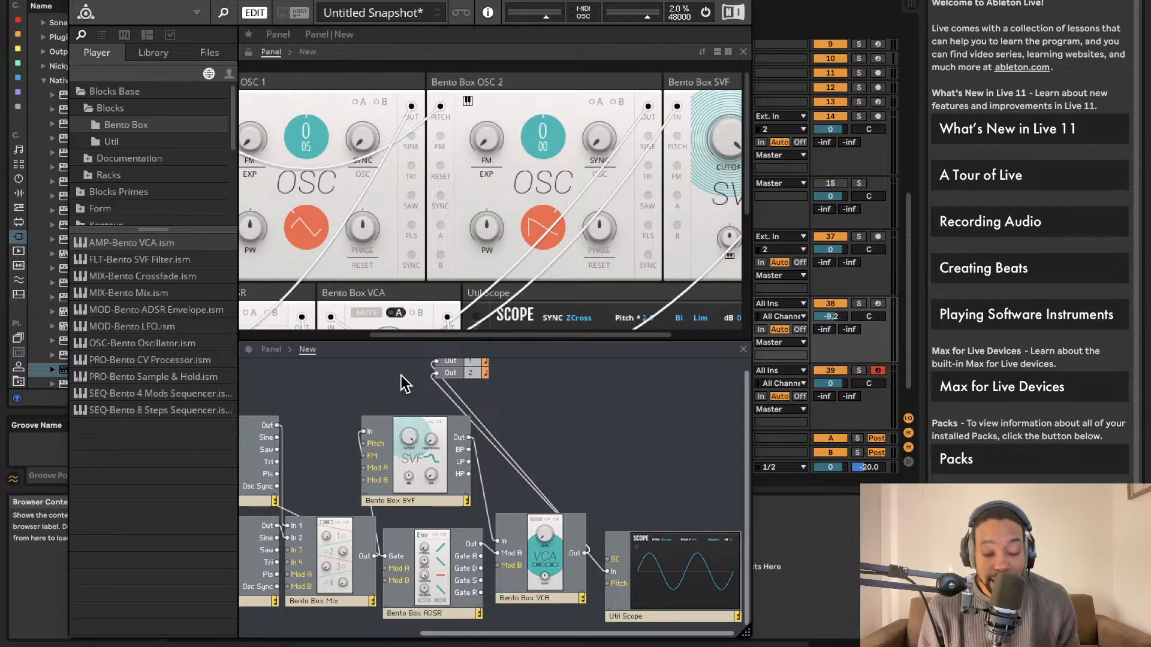
pyautogui.moveTo(412, 6); pyautogui.dragTo(427, 0)
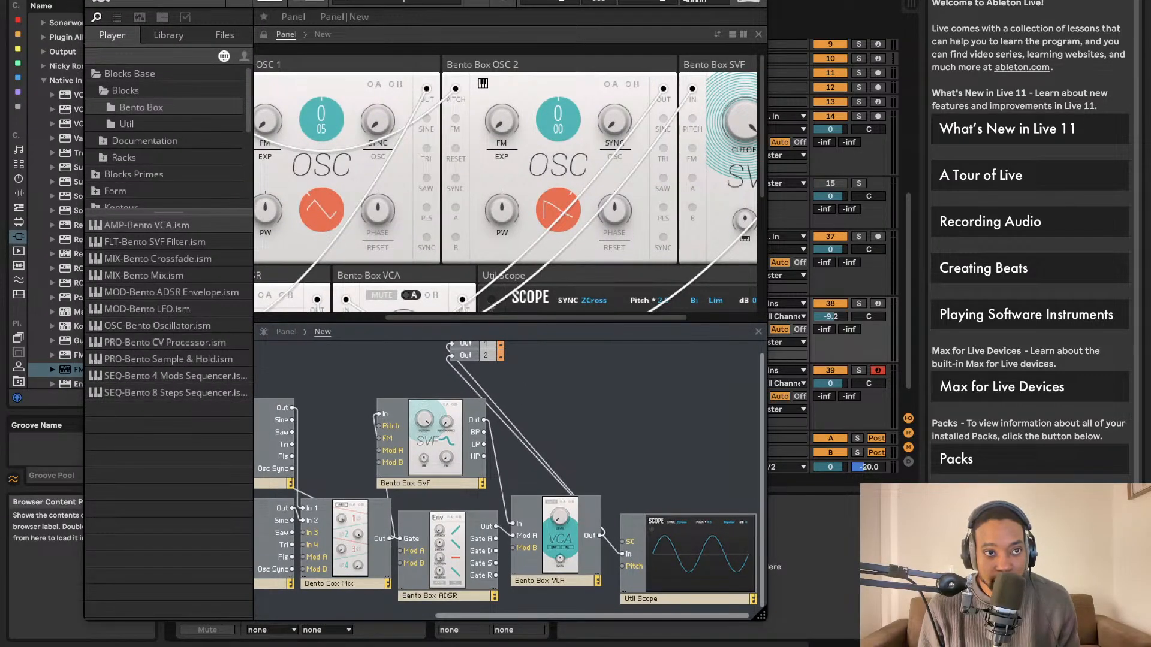
pyautogui.click(93, 0)
# - Close the Reaktor window and find Chorus-Ensemble among the Pitch & Modulation audio effects
pyautogui.write('k')
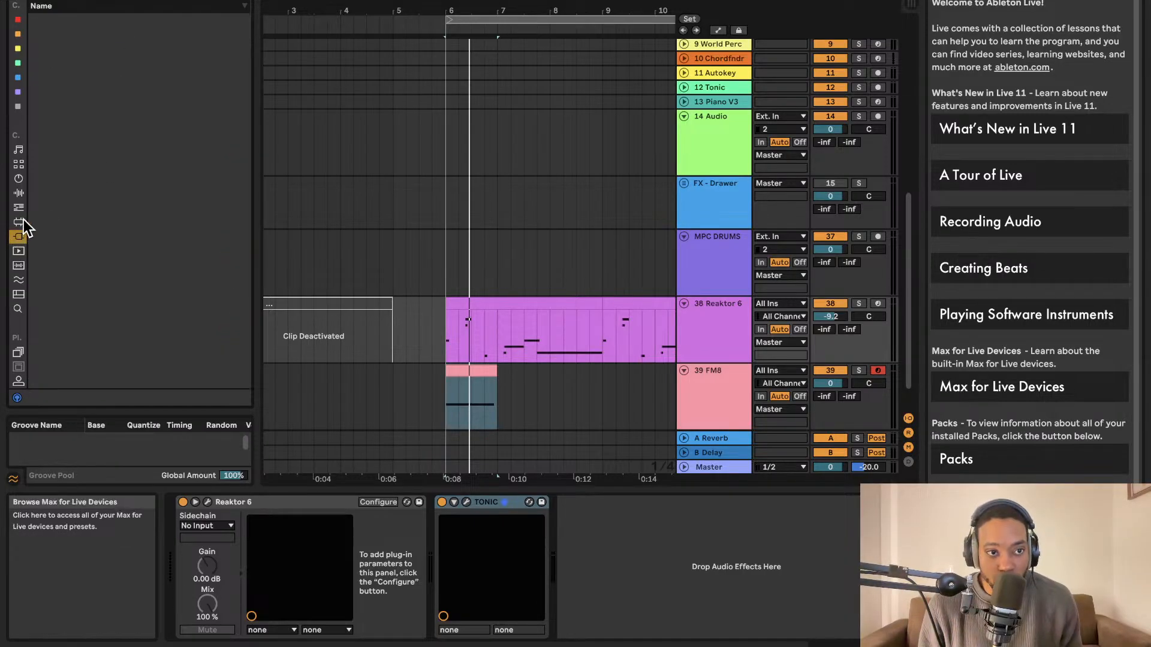
pyautogui.click(17, 198)
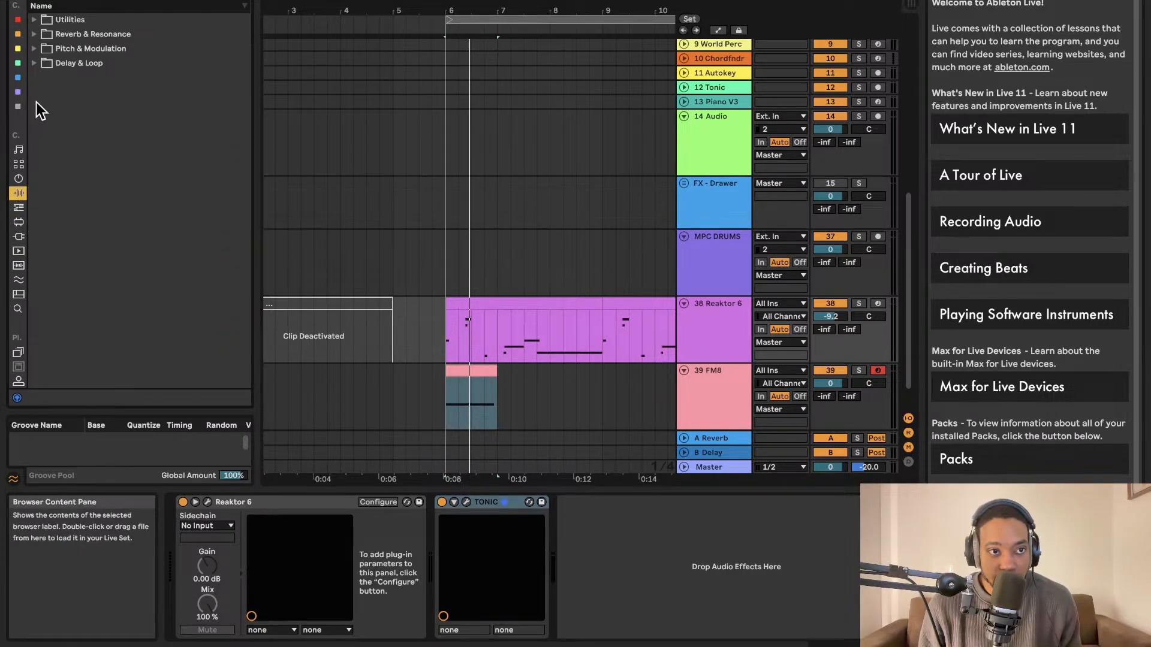
pyautogui.click(34, 63)
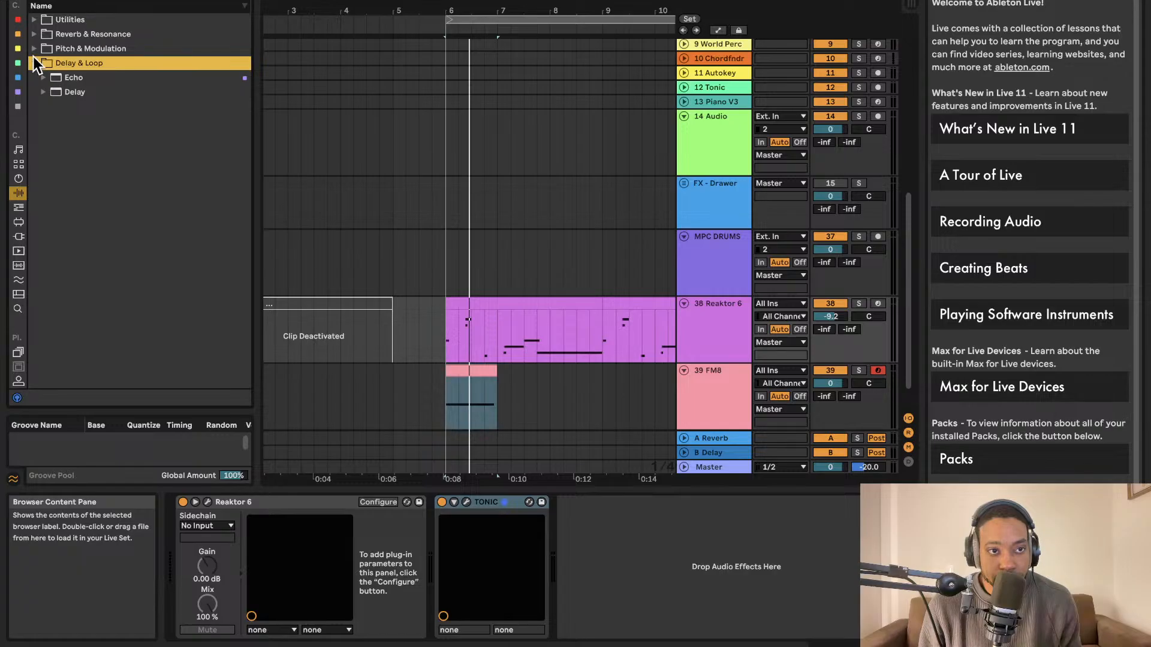
pyautogui.click(34, 49)
pyautogui.click(60, 64)
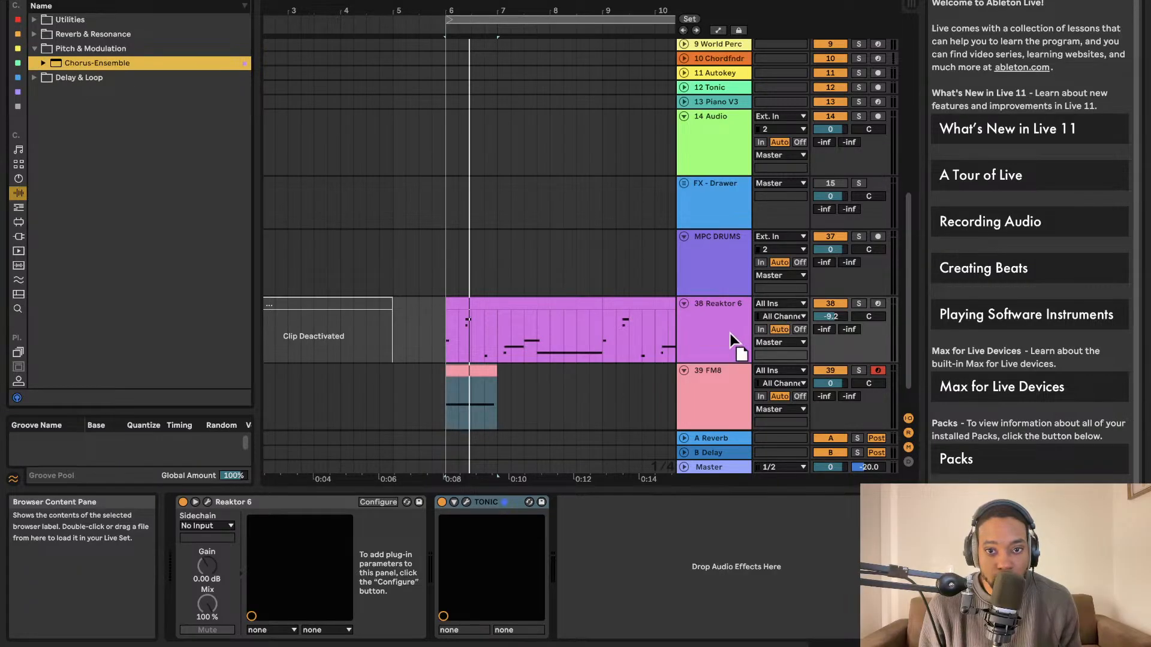
pyautogui.moveTo(714, 383); pyautogui.dragTo(715, 382)
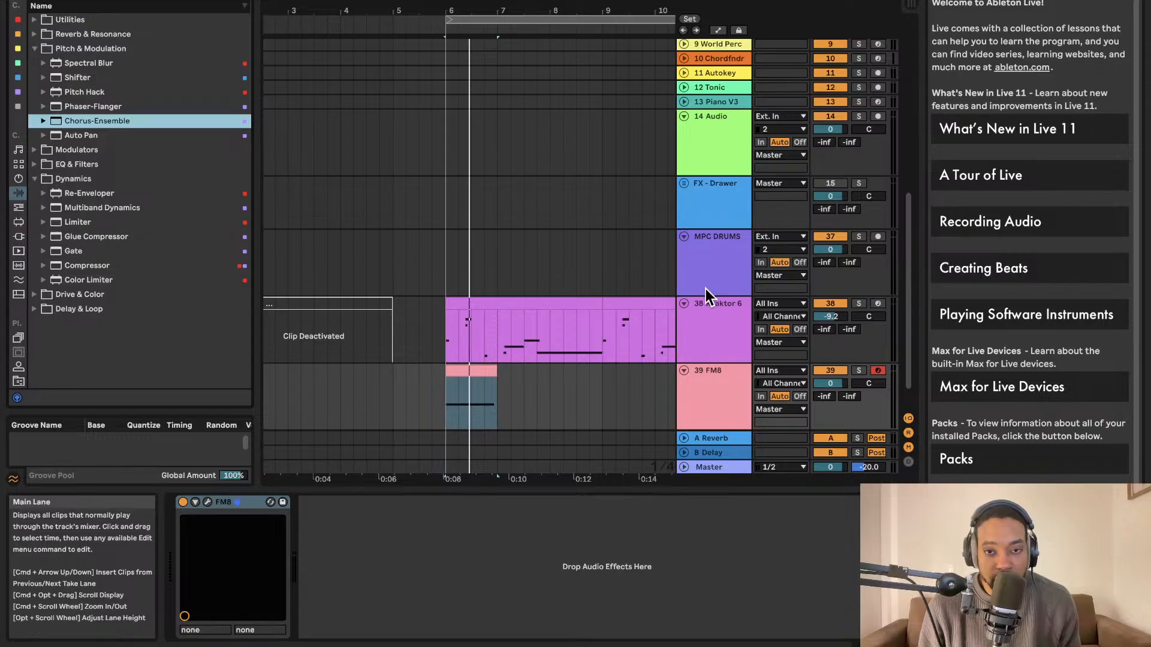
# - Insert an audio track with Resampling input below Reaktor 6, arm it for recording, and mute the FM8 track
pyautogui.click(714, 318)
pyautogui.press('super+t')
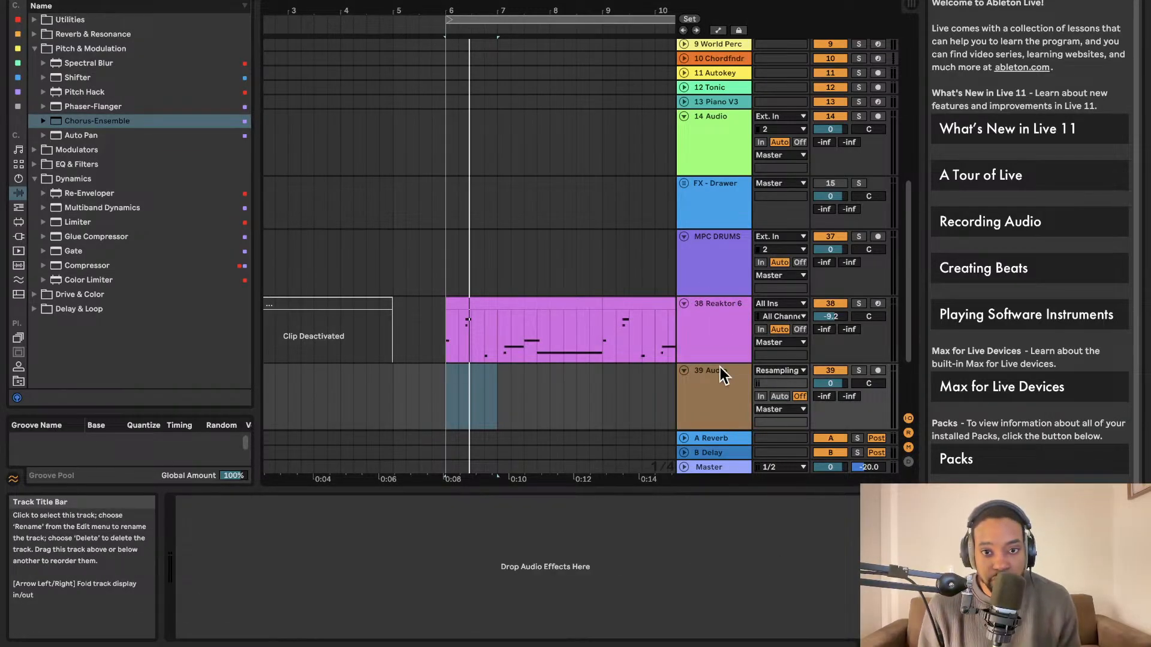
pyautogui.scroll(-4, 695, 360)
pyautogui.click(878, 270)
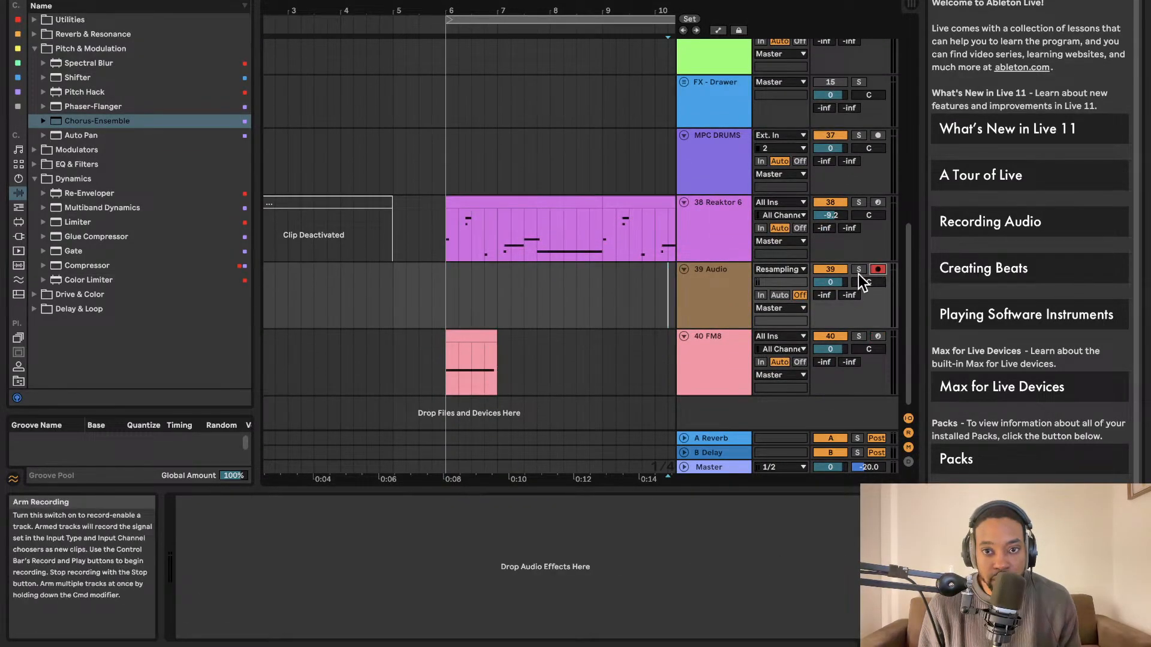
pyautogui.click(830, 337)
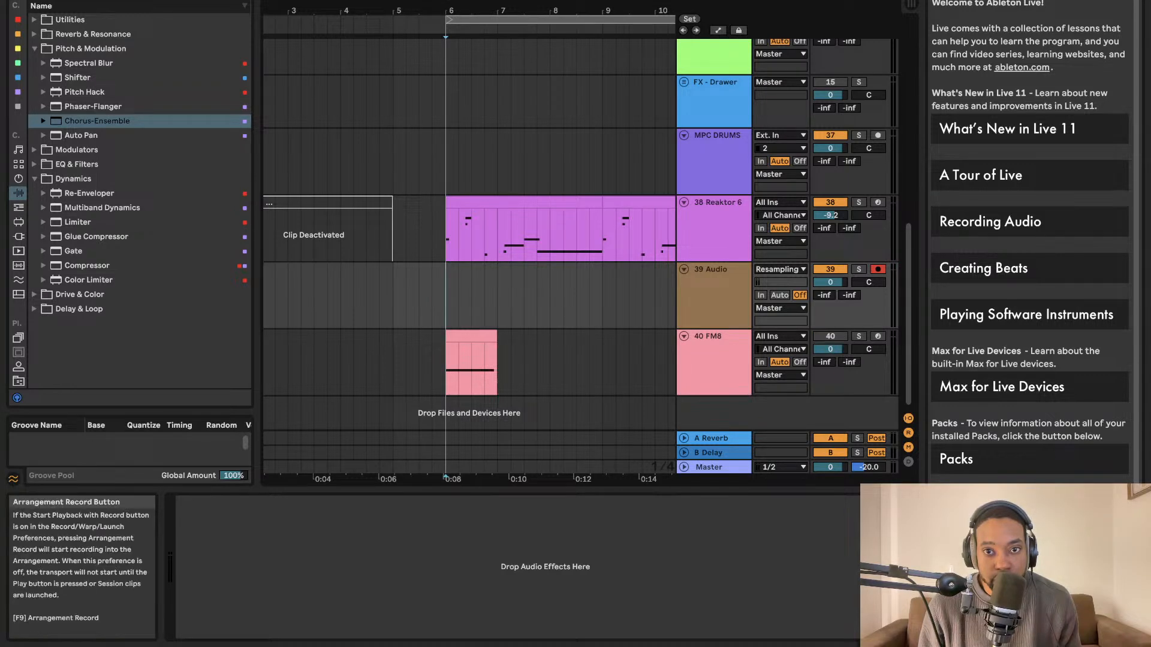
# - Record the Reaktor 6 phrase from bar 6 as resampled audio and trim the clip's end to bar 12
pyautogui.press('space')
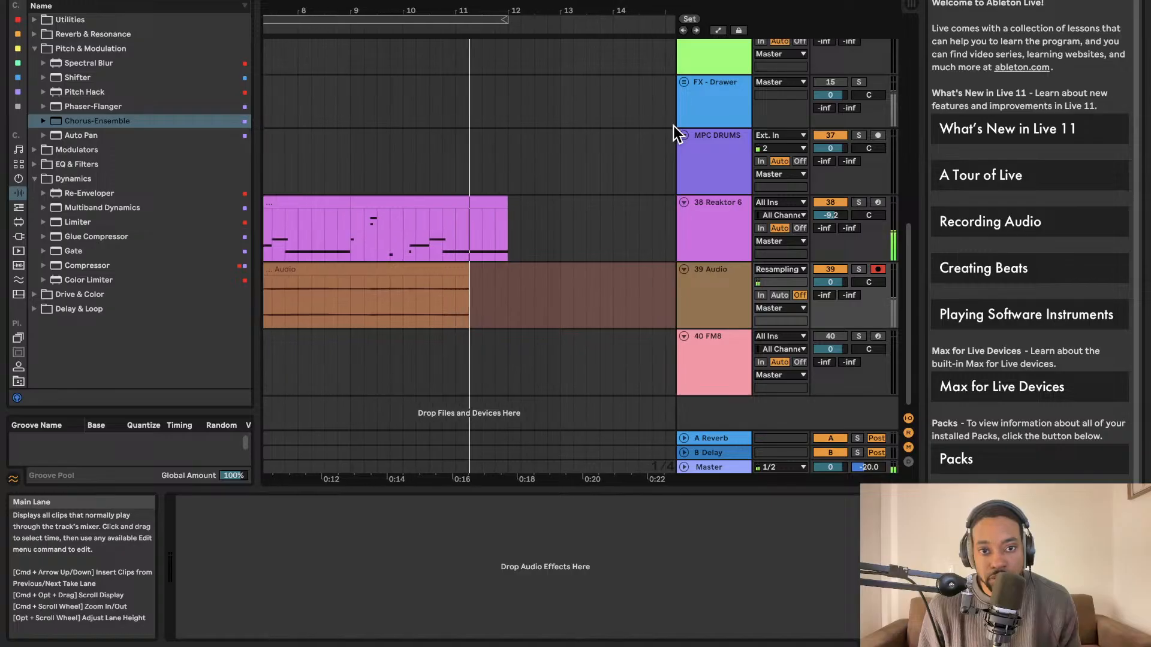
pyautogui.press('space')
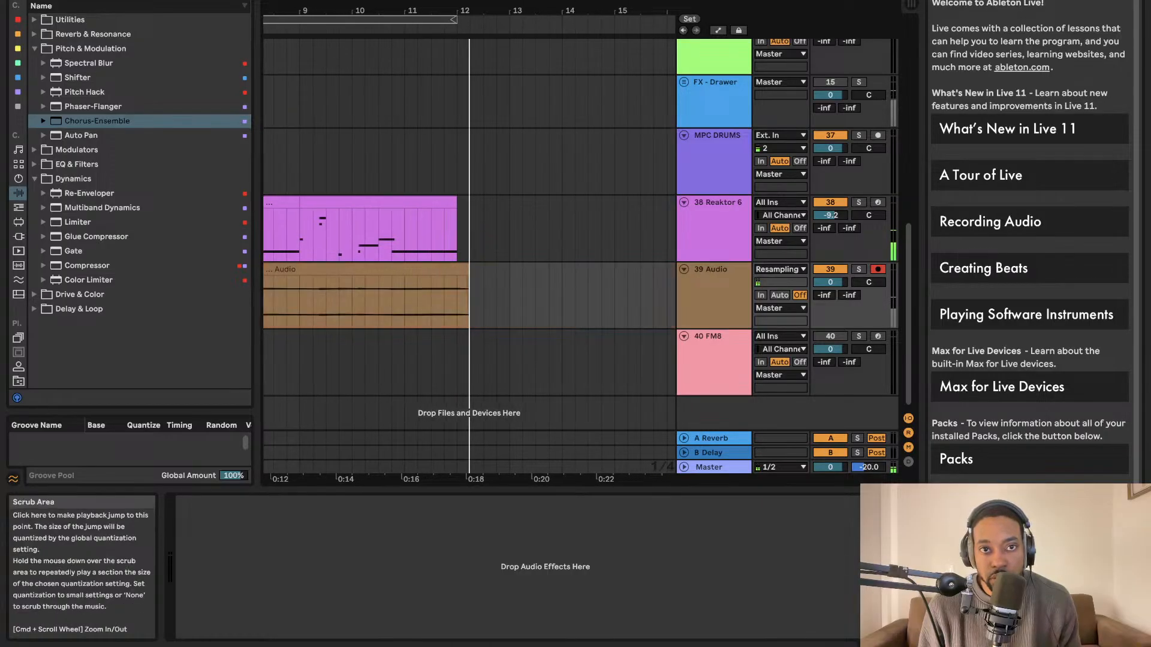
pyautogui.click(463, 267)
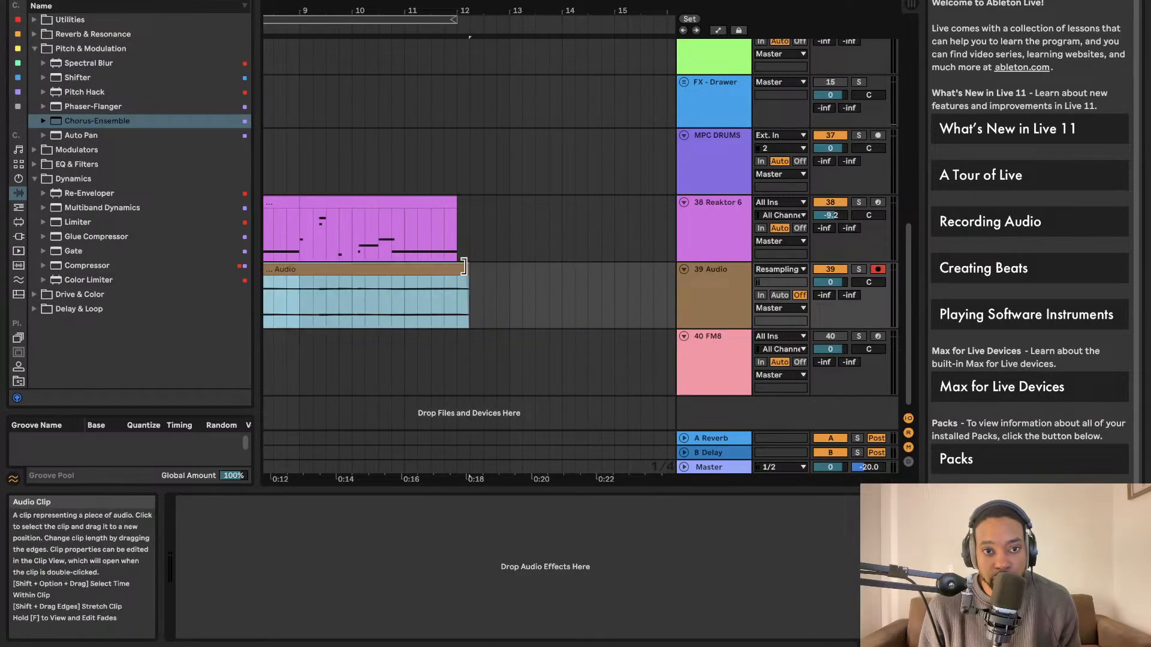
pyautogui.hscroll(-5, 463, 269)
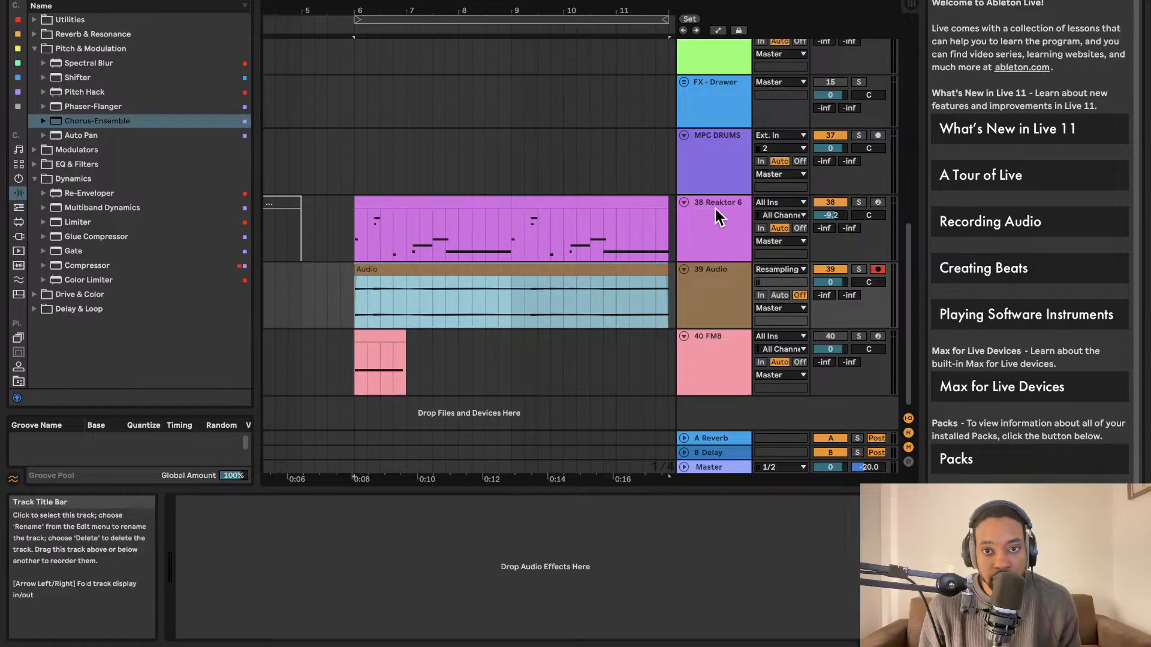
# - Fold the Reaktor 6 track, add Chorus-Ensemble to the resampled audio track, and start playback
pyautogui.click(683, 202)
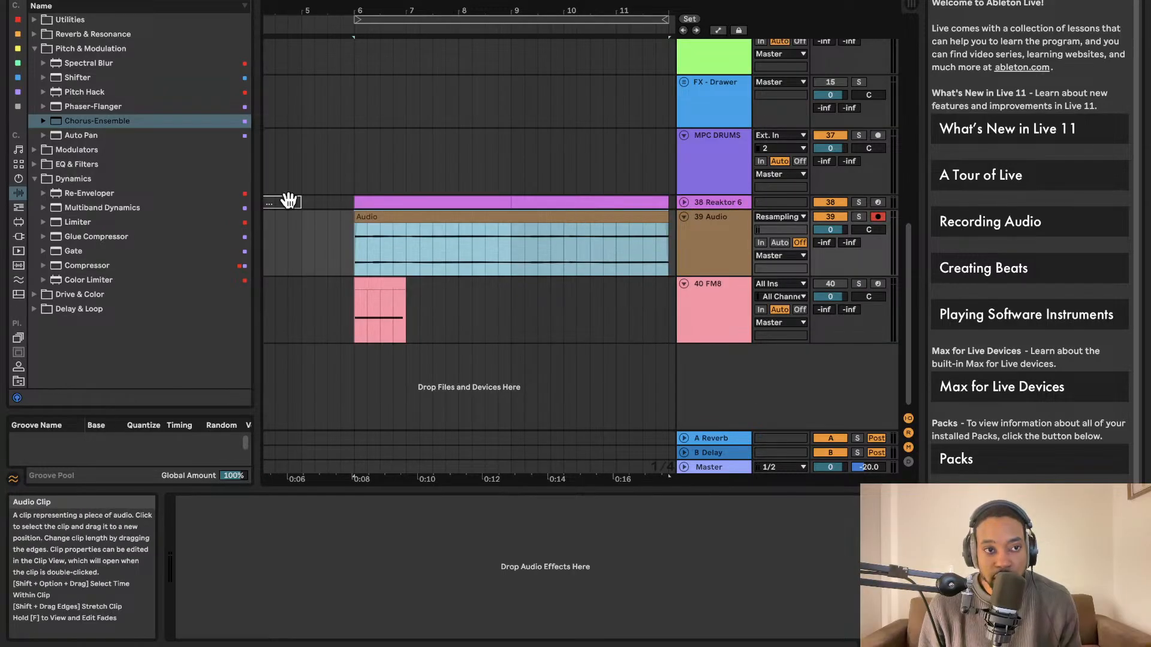
pyautogui.moveTo(123, 122); pyautogui.dragTo(932, 395)
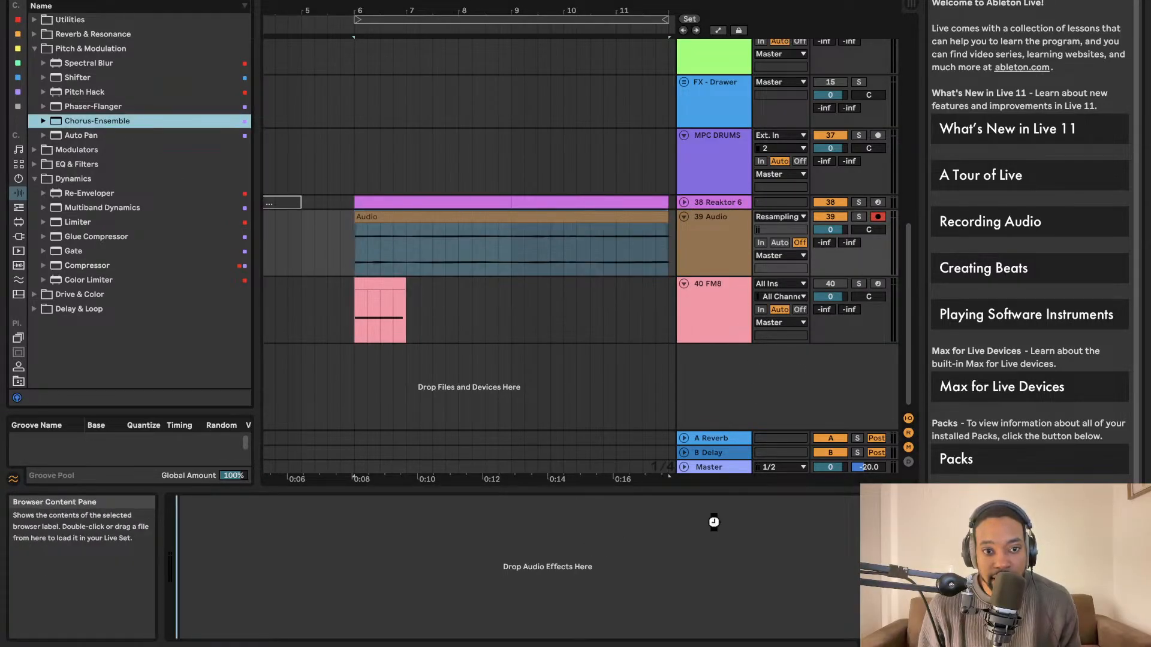
pyautogui.moveTo(713, 521); pyautogui.dragTo(418, 524)
pyautogui.press('space')
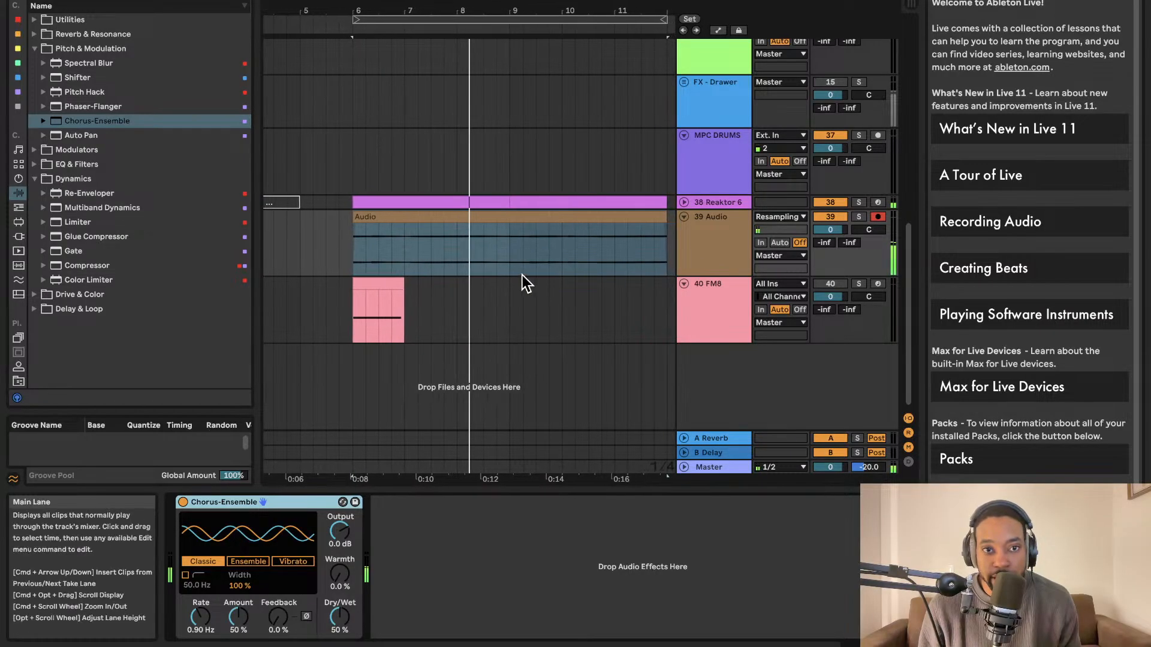
# - Mute the Reaktor 6 track and set Chorus-Ensemble to 28% Warmth and 53% Dry/Wet on the audio track
pyautogui.click(460, 217)
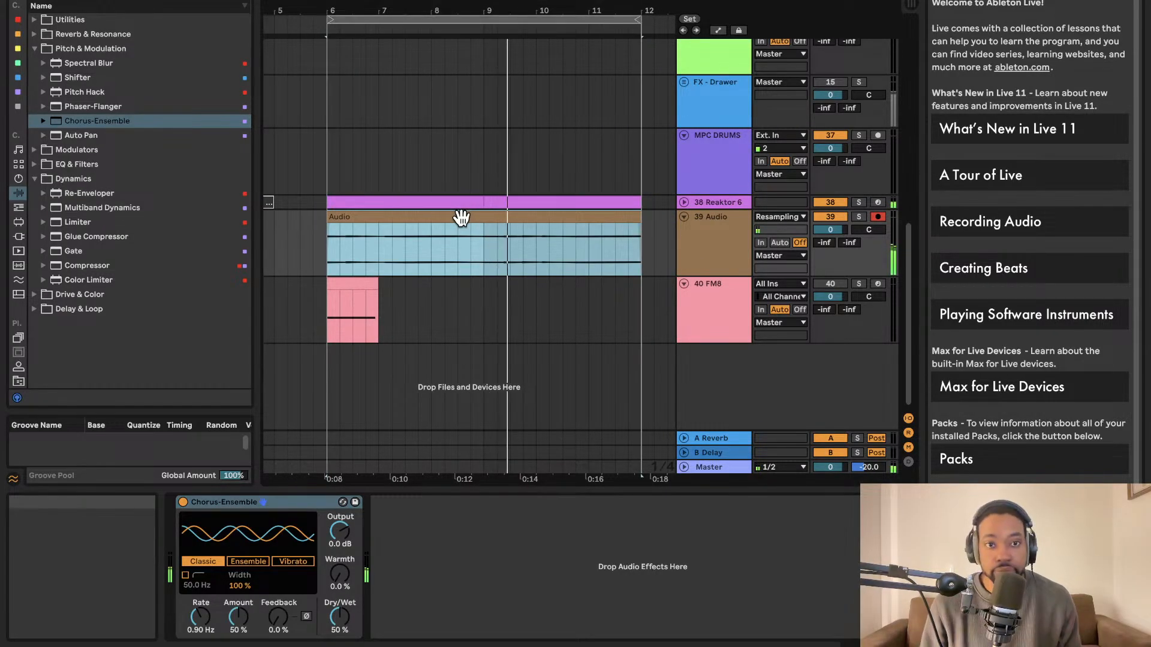
pyautogui.click(843, 204)
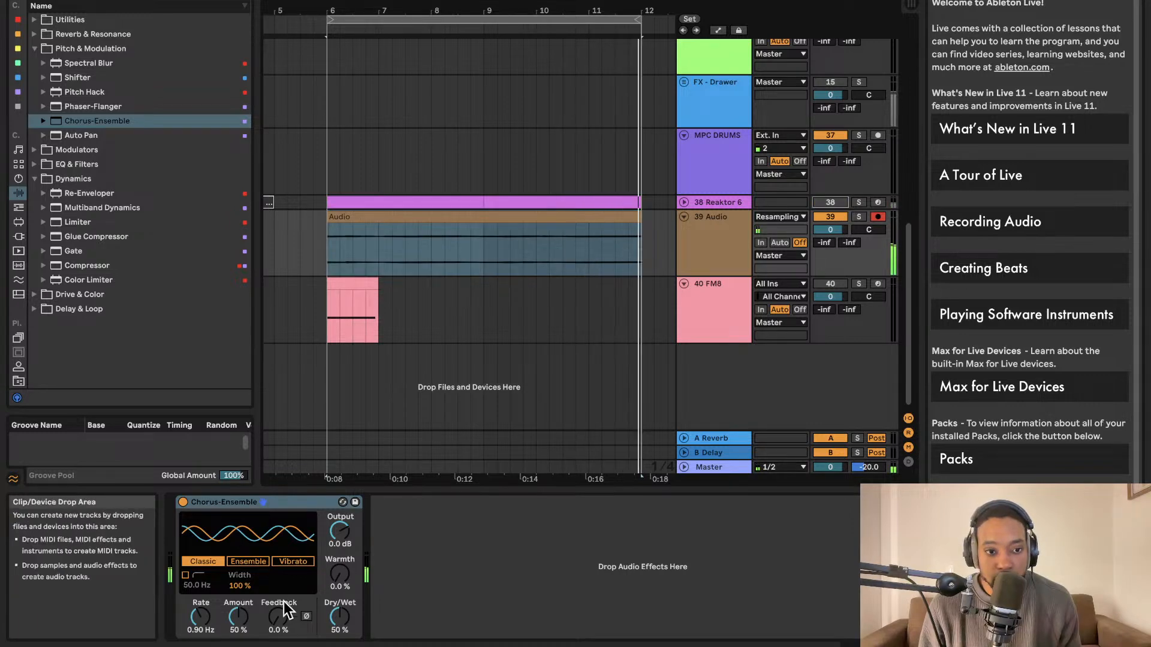
pyautogui.moveTo(340, 617); pyautogui.dragTo(339, 600)
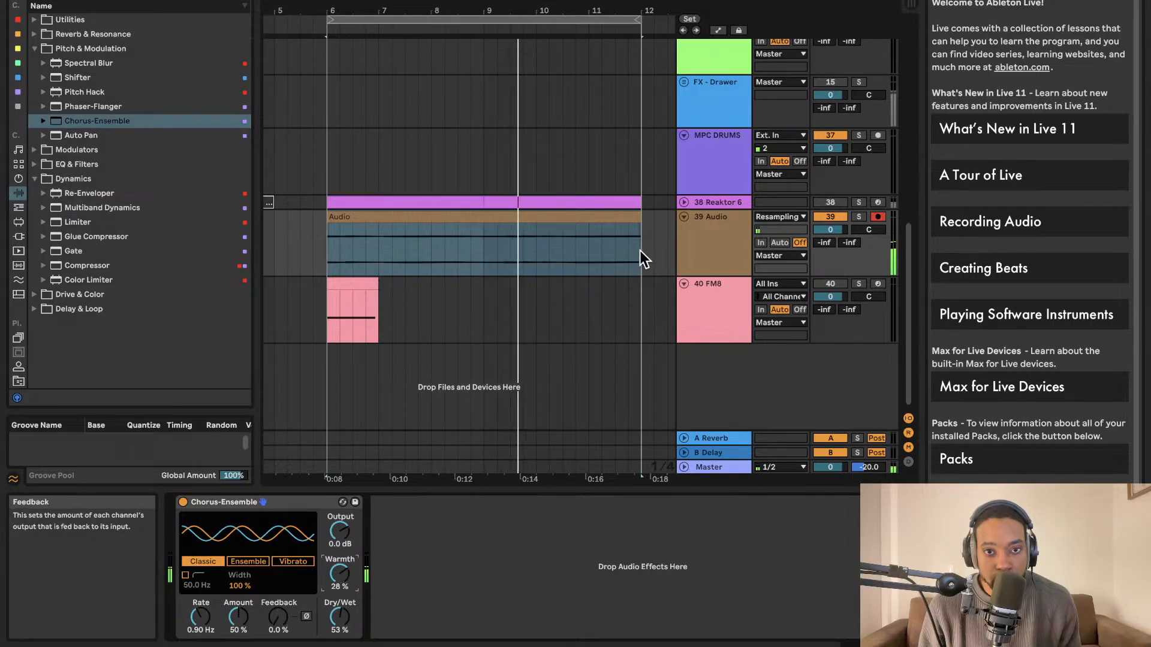
# - Duplicate the resampled audio track with its chorus and lower the original track 39 to -14.0 dB
pyautogui.click(695, 242)
pyautogui.hotkey('ctrl', 'd')
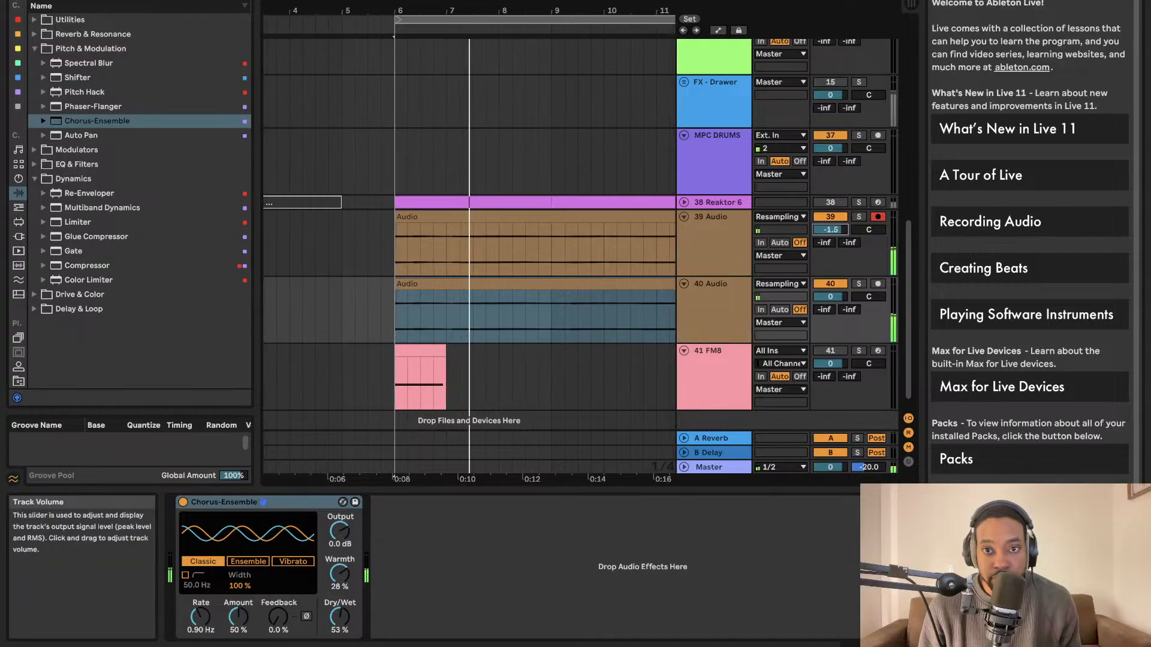
pyautogui.moveTo(830, 230); pyautogui.dragTo(830, 265)
# - Add EQ Eight to audio track 39 with band 1 as a low cut at 498 Hz, and check it briefly in solo
pyautogui.click(60, 165)
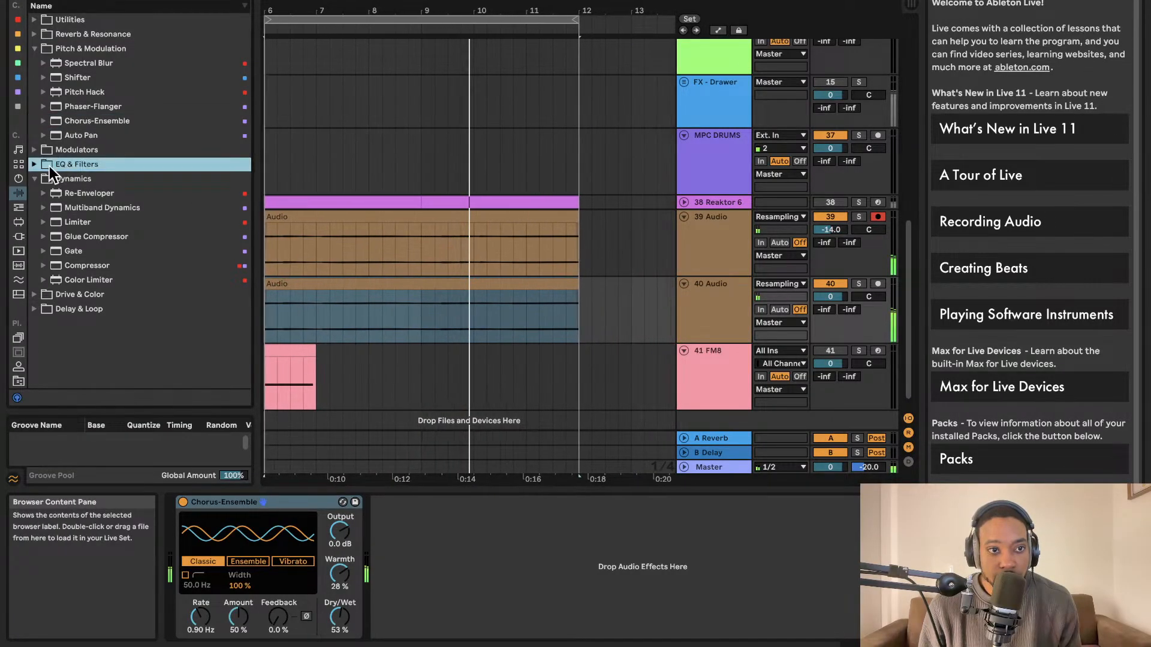
pyautogui.click(34, 164)
pyautogui.moveTo(73, 106); pyautogui.dragTo(739, 240)
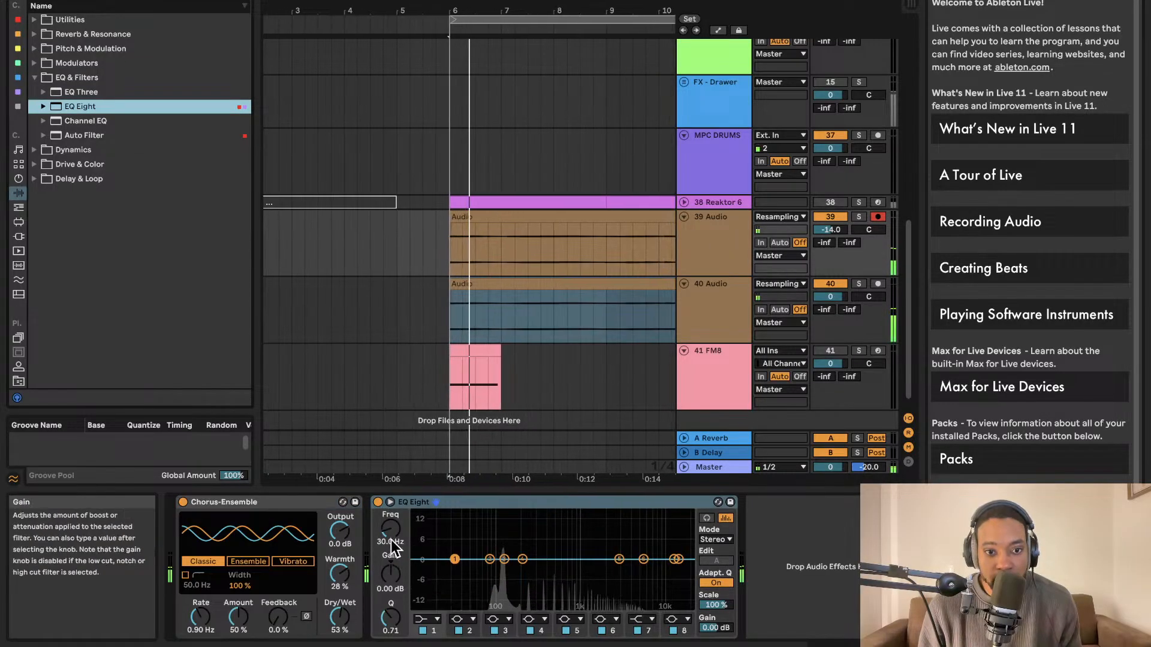
pyautogui.click(437, 620)
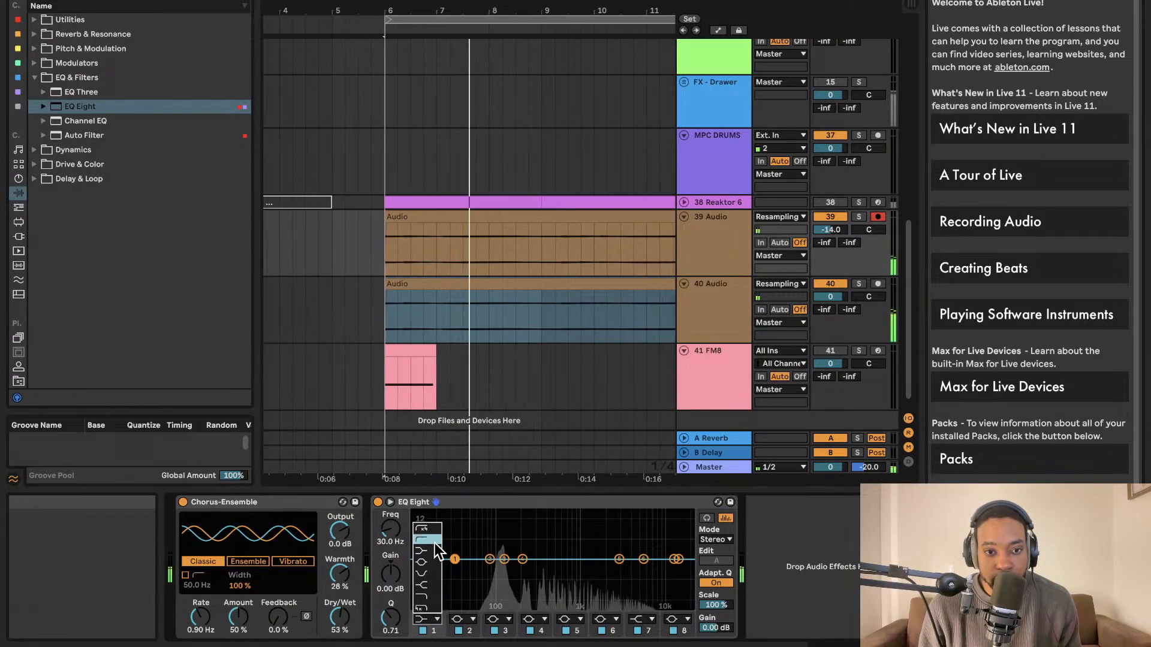
pyautogui.click(436, 544)
pyautogui.moveTo(391, 530); pyautogui.dragTo(391, 482)
pyautogui.click(860, 217)
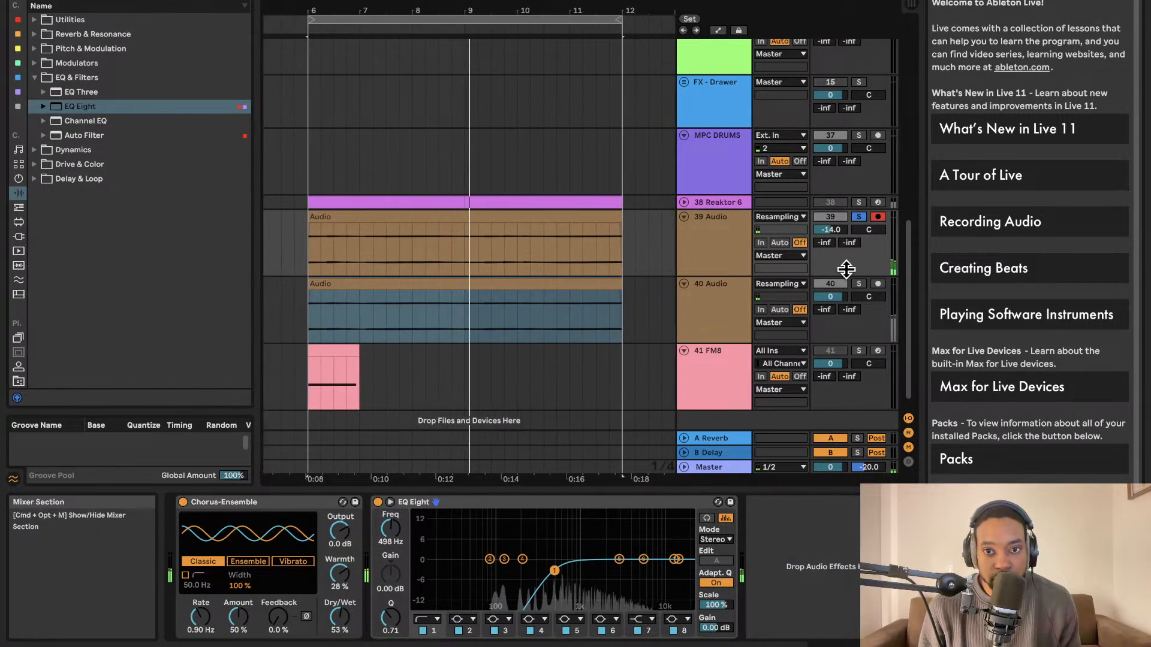
pyautogui.click(859, 217)
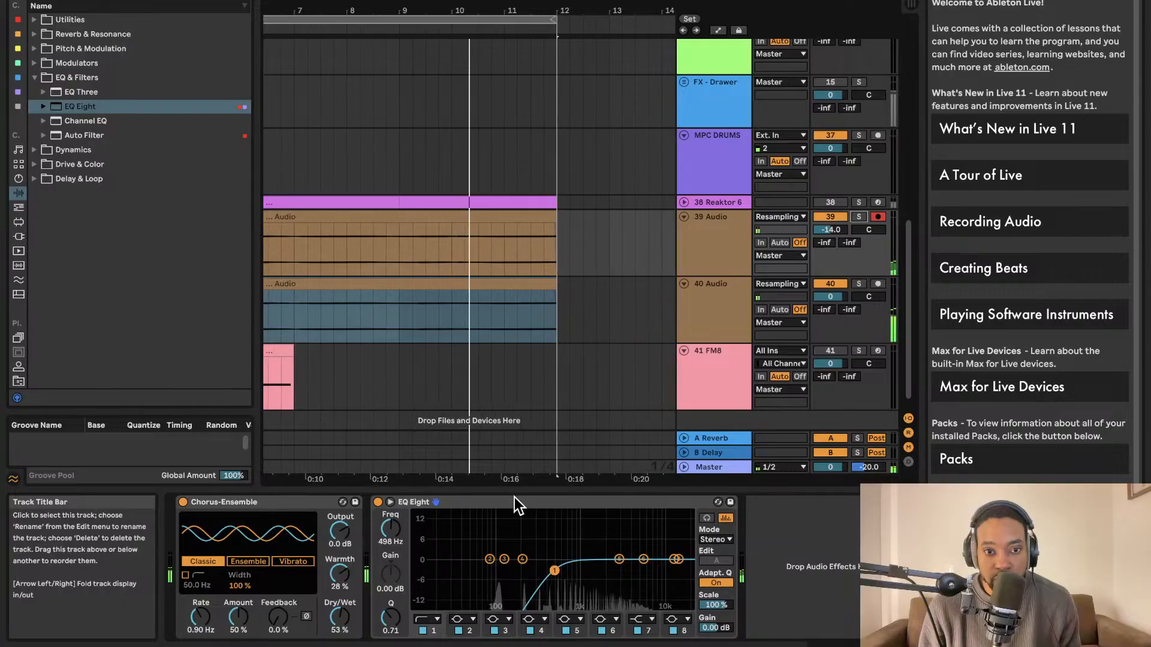
# - Copy the EQ Eight onto duplicate audio track 40 after its chorus and set the low cut to 35.3 Hz
pyautogui.press('Delete')
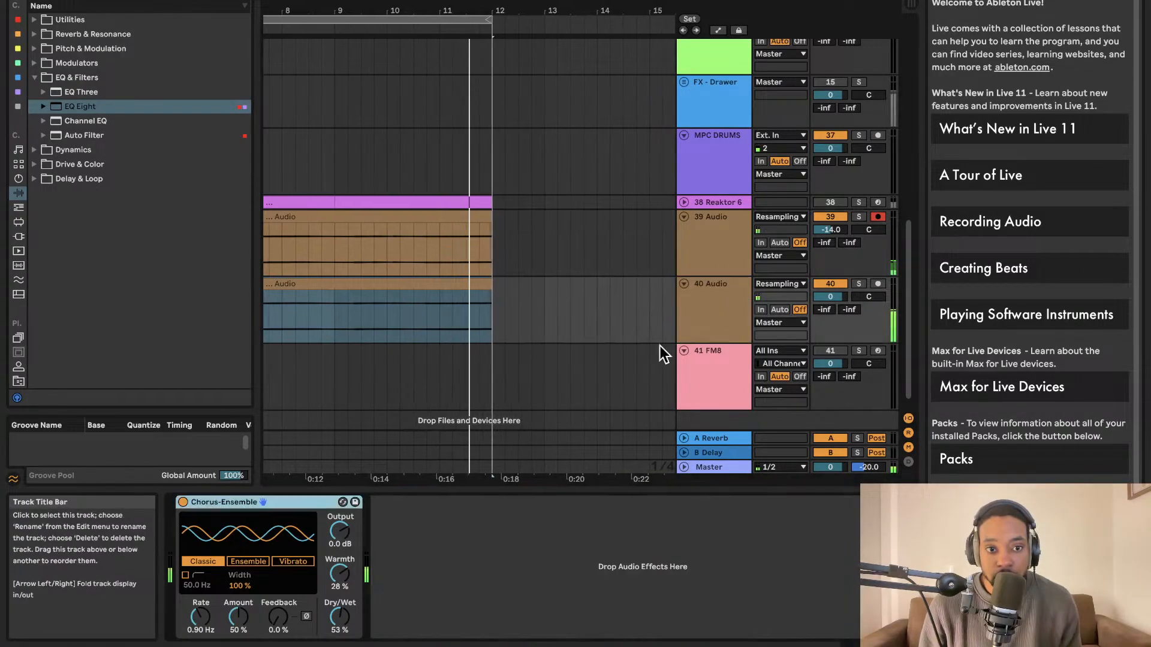
pyautogui.rightClick(450, 521)
pyautogui.click(483, 531)
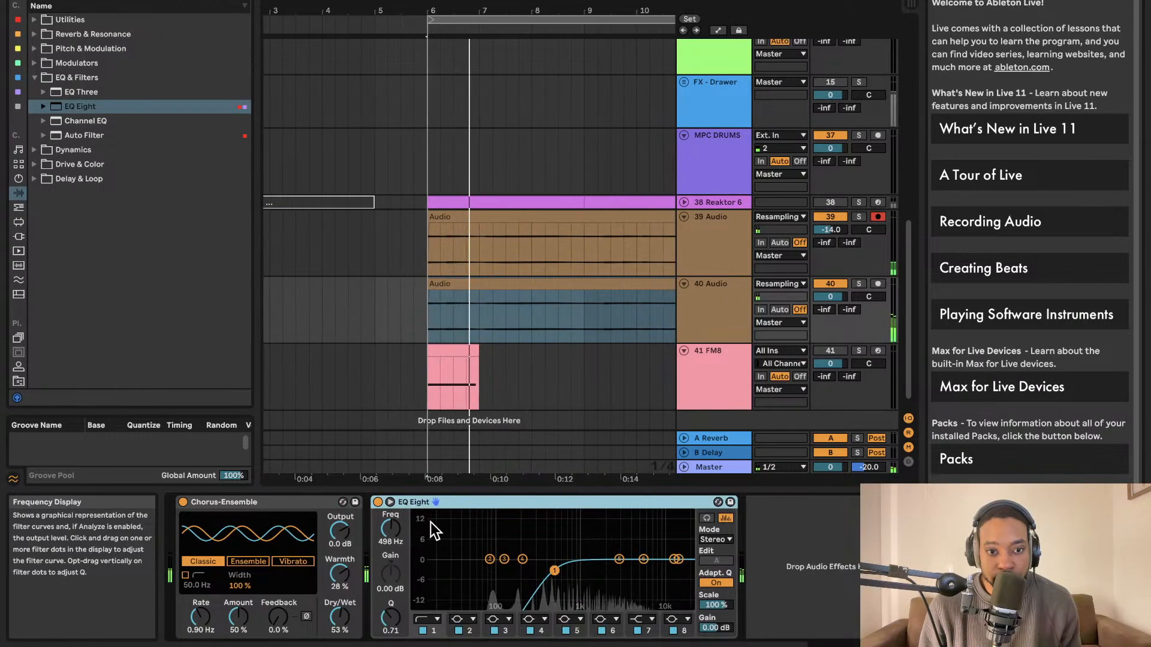
pyautogui.moveTo(403, 546); pyautogui.dragTo(403, 570)
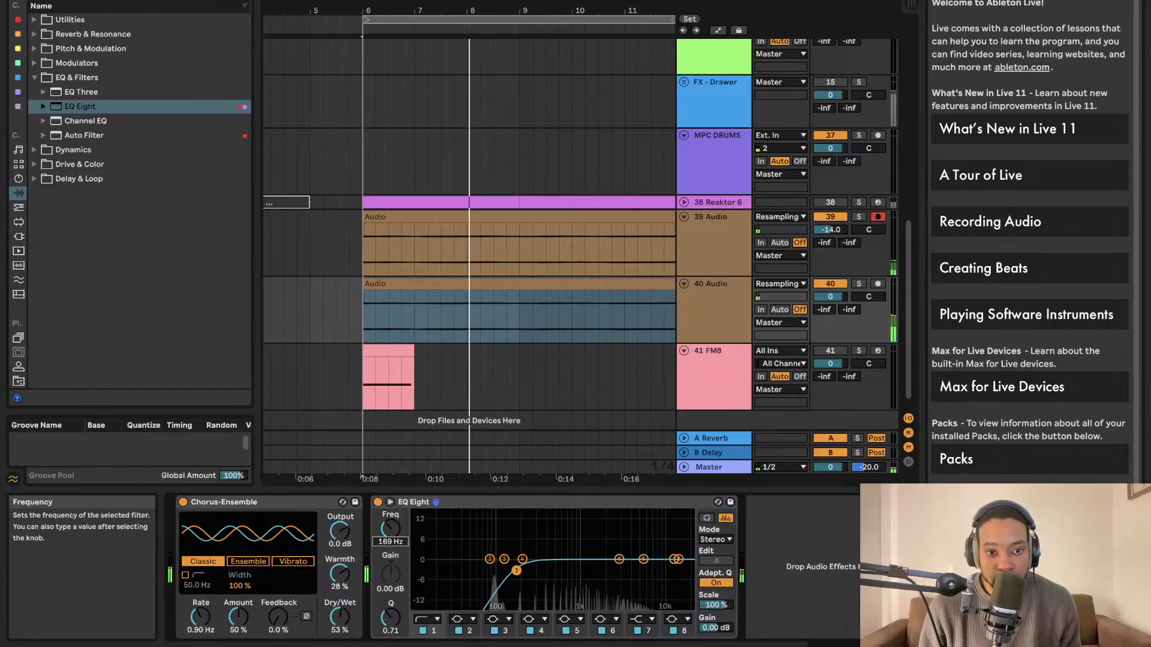
pyautogui.moveTo(390, 530); pyautogui.dragTo(391, 527)
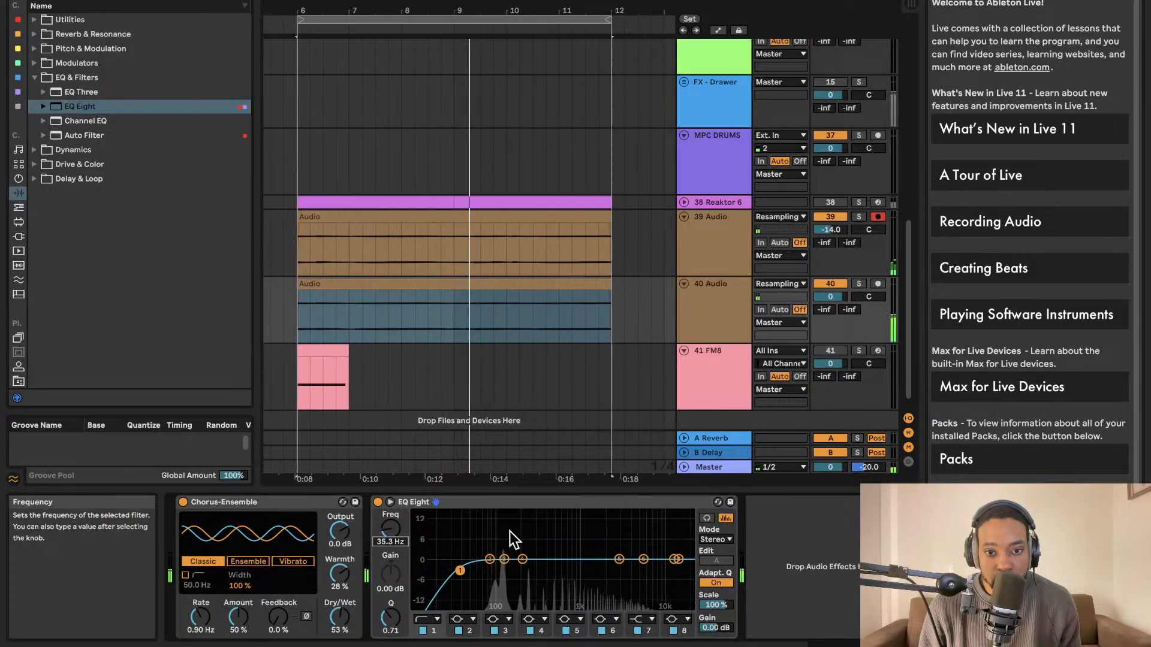
# - Change band 7 of track 40's EQ Eight to a high cut and set its frequency to 1.10 kHz
pyautogui.click(674, 560)
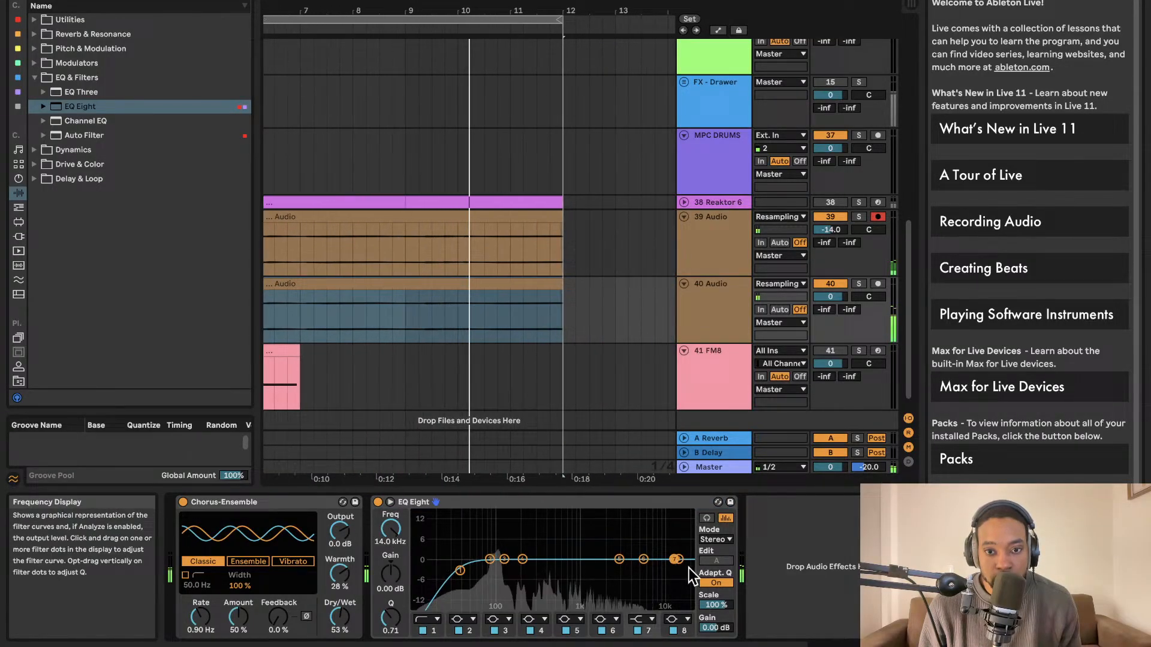
pyautogui.click(642, 619)
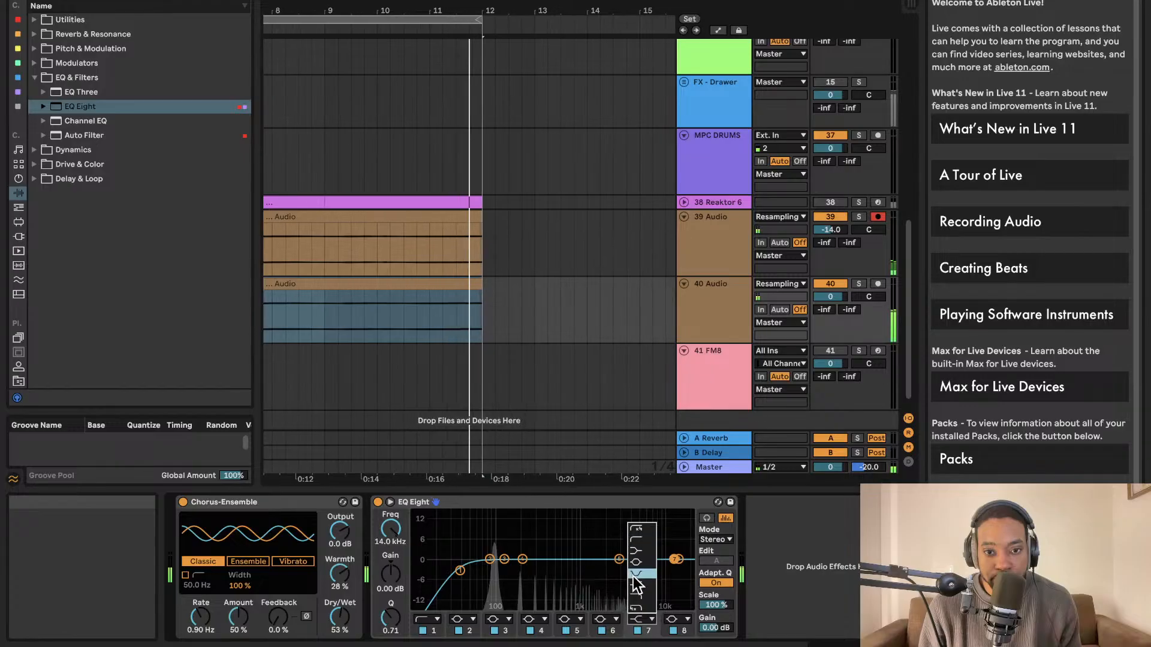
pyautogui.click(634, 598)
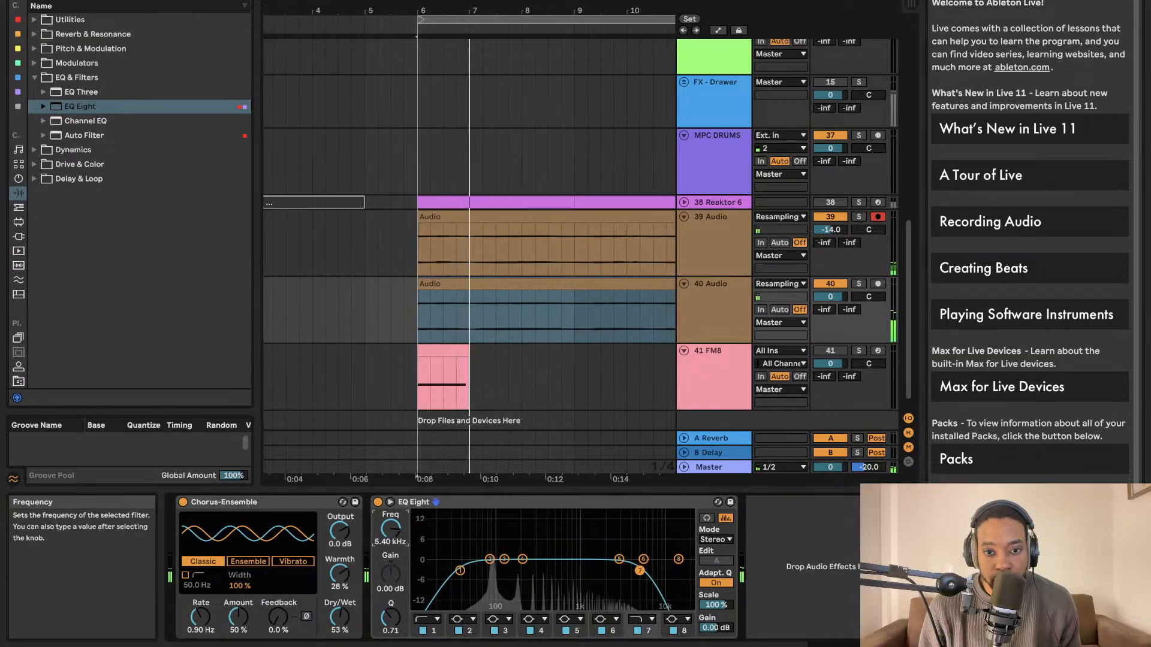
pyautogui.moveTo(391, 531); pyautogui.dragTo(392, 526)
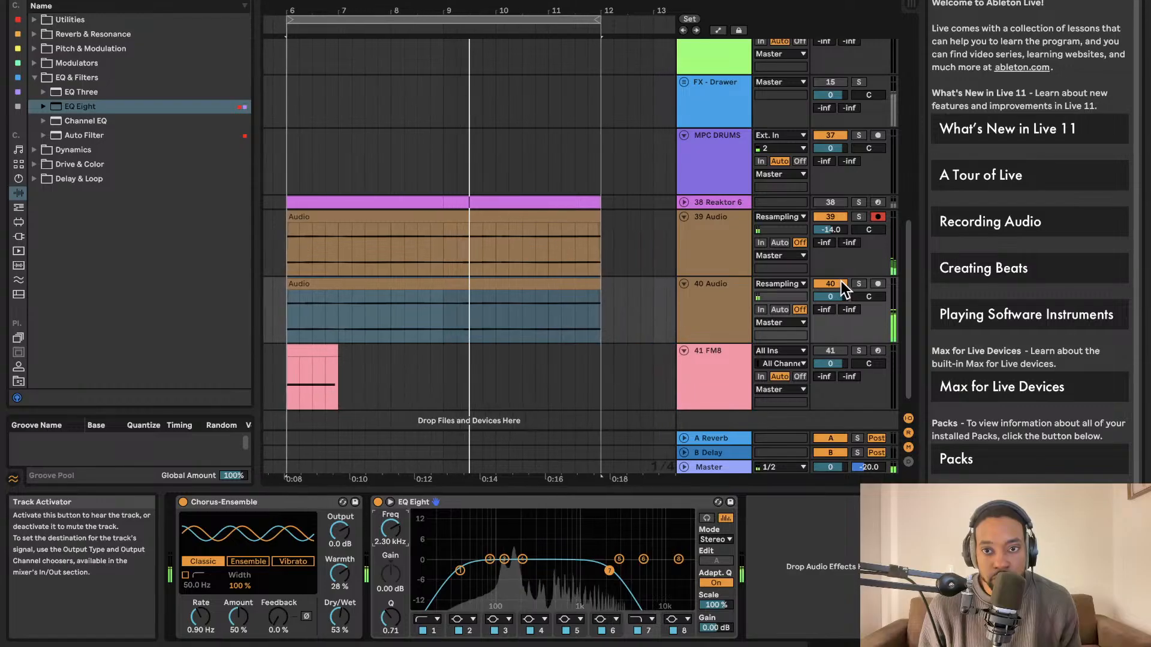
pyautogui.moveTo(383, 536); pyautogui.dragTo(382, 547)
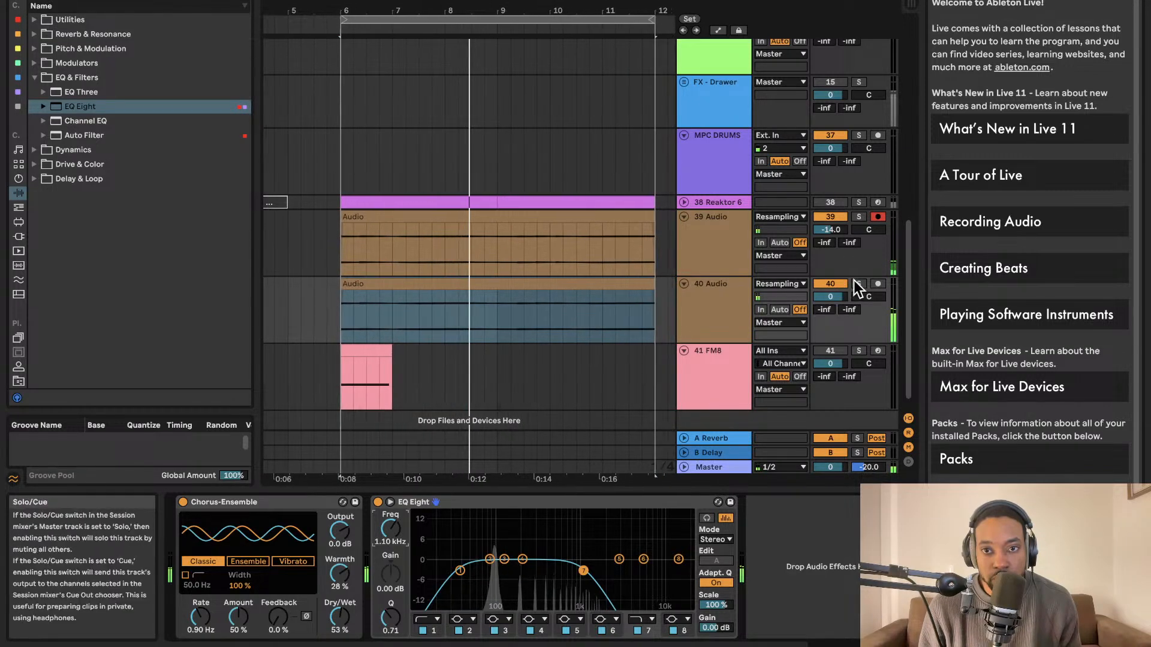
# - Set the volume of audio track 39 to 0 dB and select the audio clip on track 40
pyautogui.moveTo(840, 234); pyautogui.dragTo(841, 205)
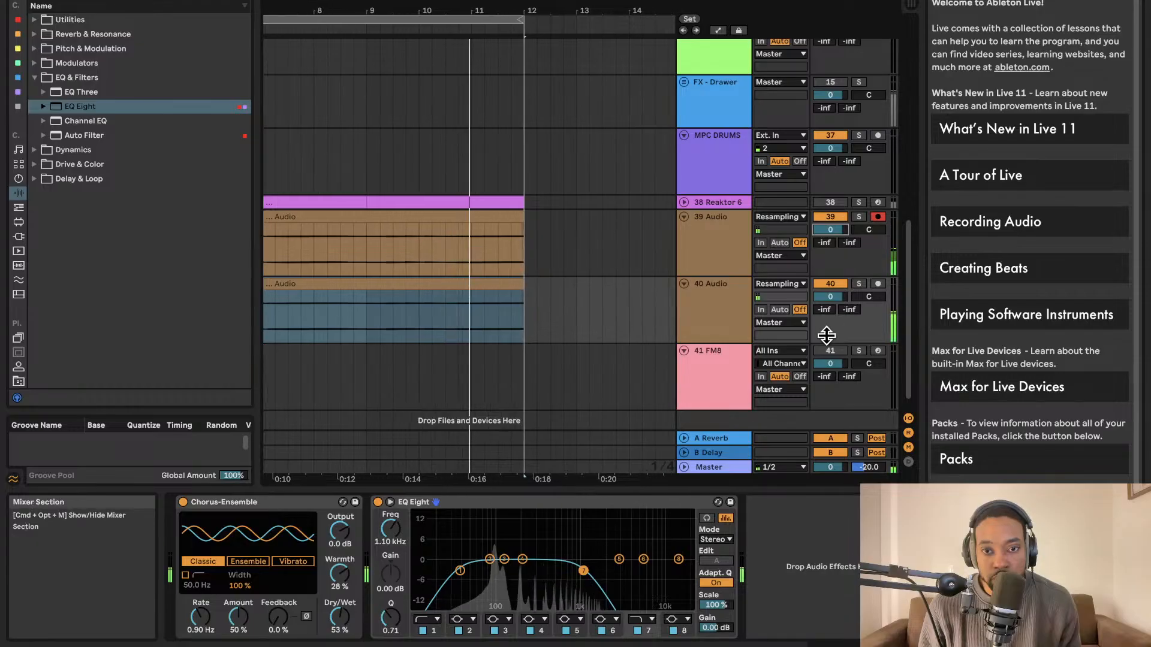
pyautogui.click(698, 288)
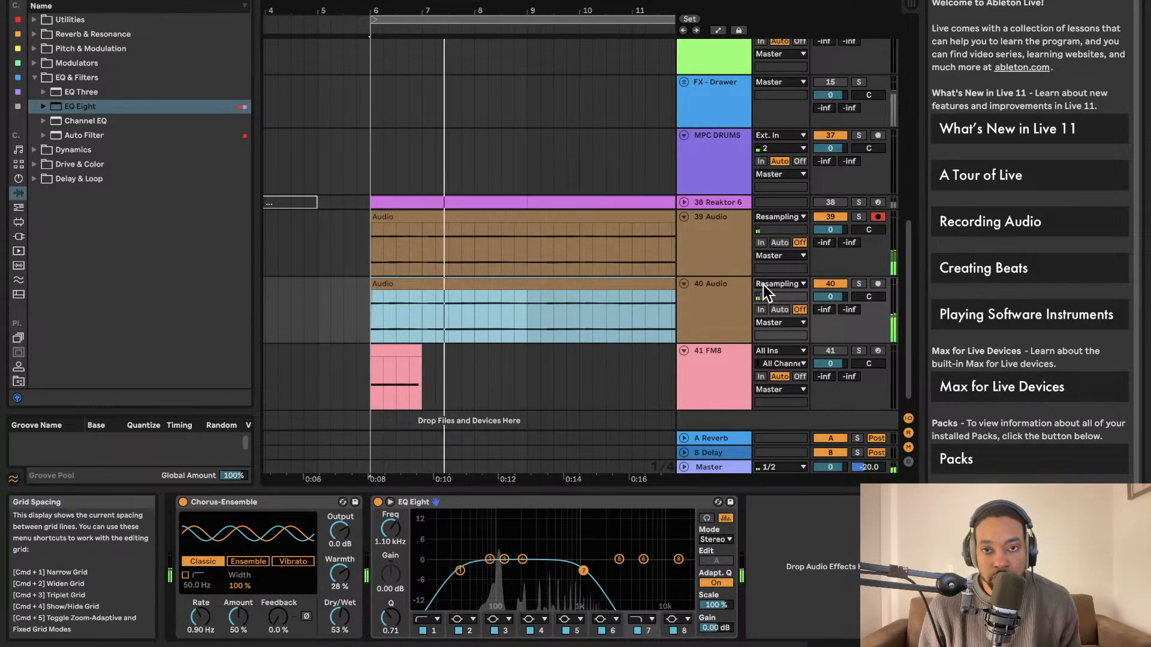
# - Change band 7 of audio track 39's EQ Eight to a low cut and bring its frequency down to just above 100 Hz
pyautogui.click(704, 252)
pyautogui.click(553, 567)
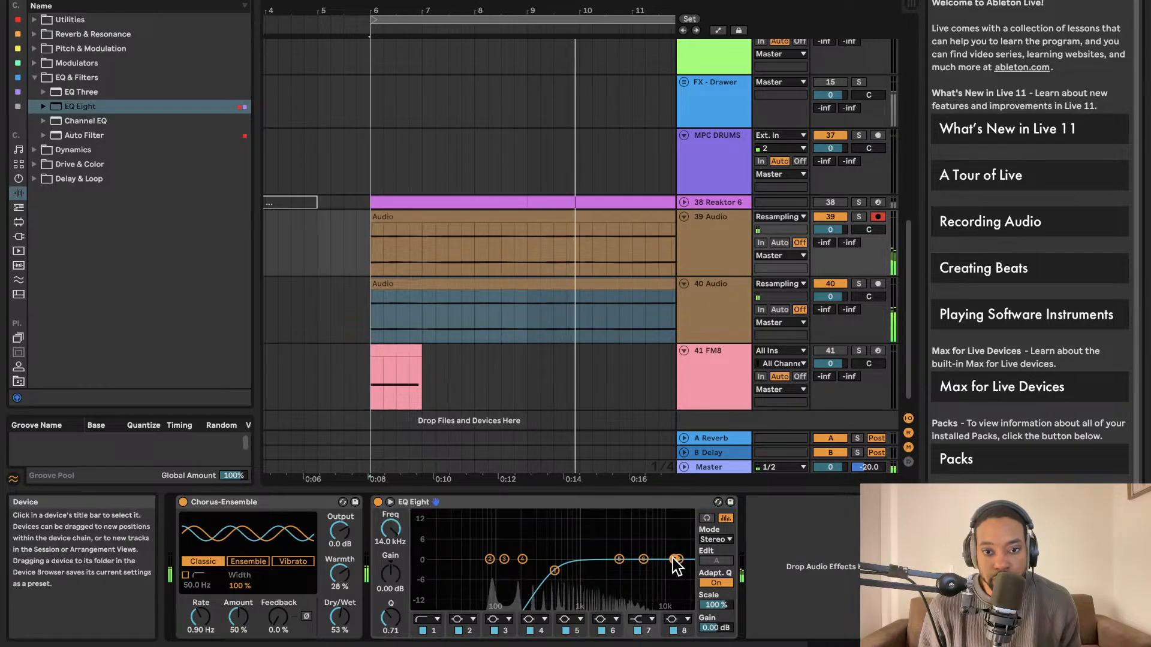
pyautogui.click(648, 619)
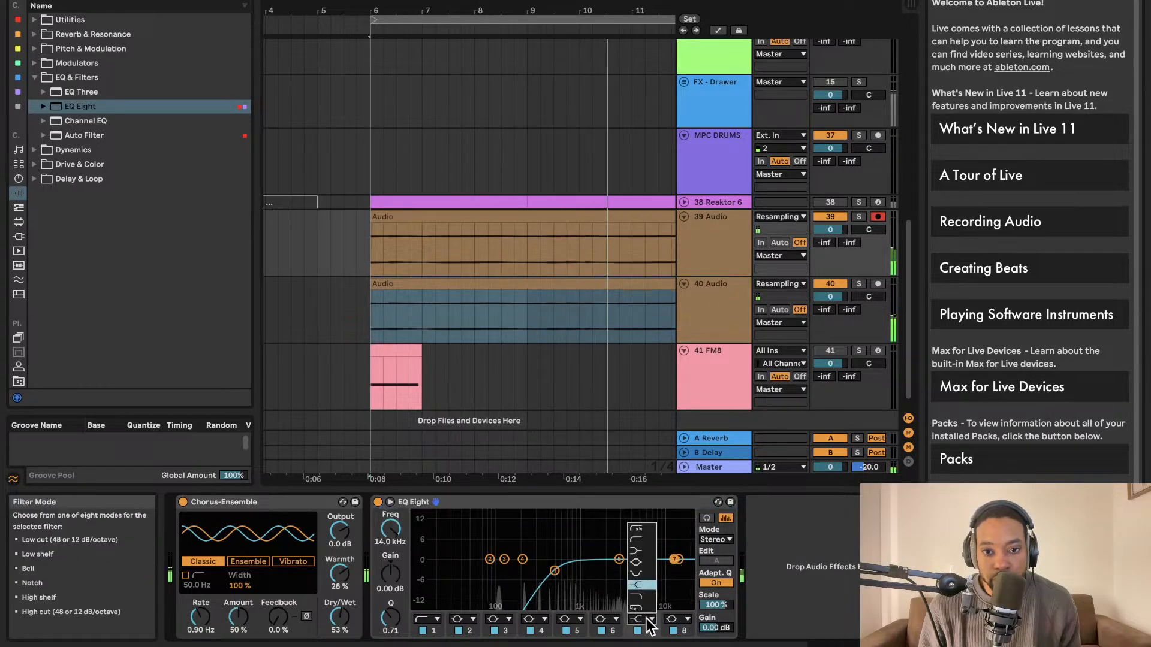
pyautogui.click(647, 542)
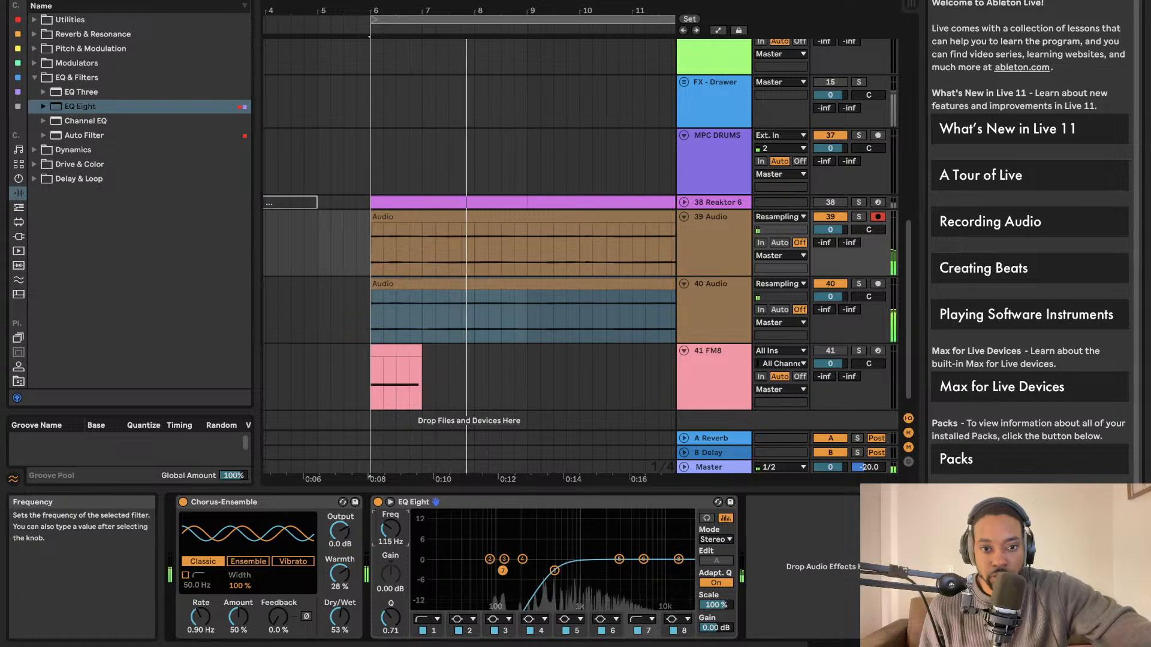
pyautogui.moveTo(390, 528); pyautogui.dragTo(390, 520)
# - Dip track 39's EQ Eight by -2.85 dB at 3.75 kHz with band 1 at 186 Hz, and set track 40's volume to -4.0 dB
pyautogui.moveTo(619, 559)
pyautogui.mouseDown()
pyautogui.moveTo(617, 572)
pyautogui.moveTo(626, 568)
pyautogui.mouseUp()
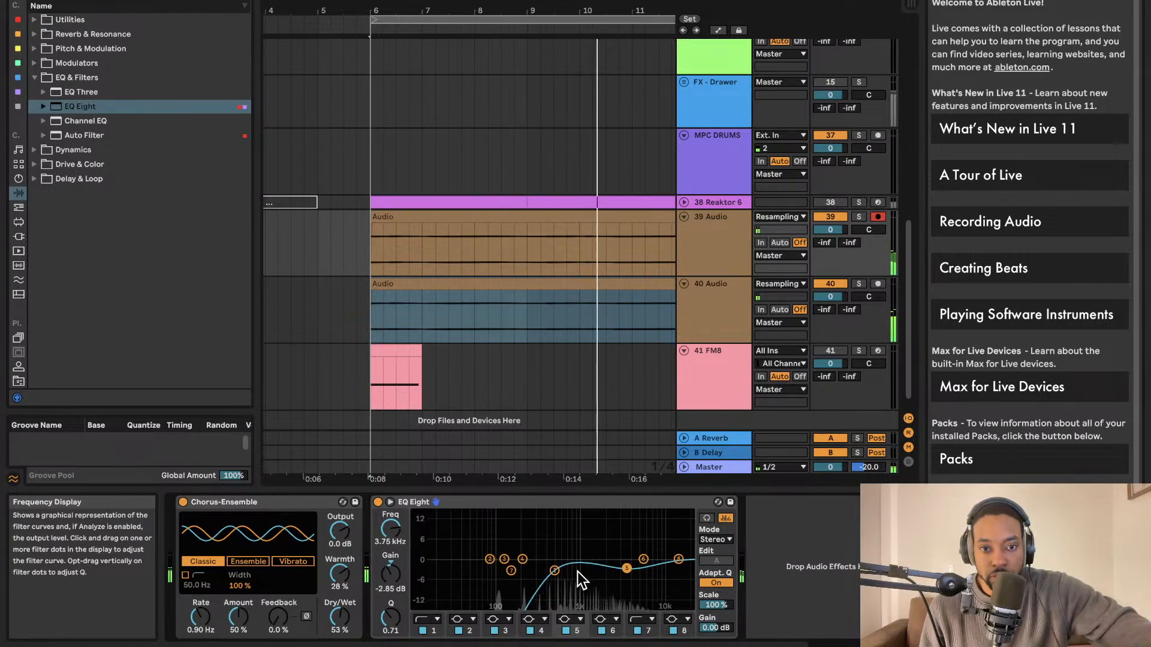
pyautogui.moveTo(553, 570); pyautogui.dragTo(523, 569)
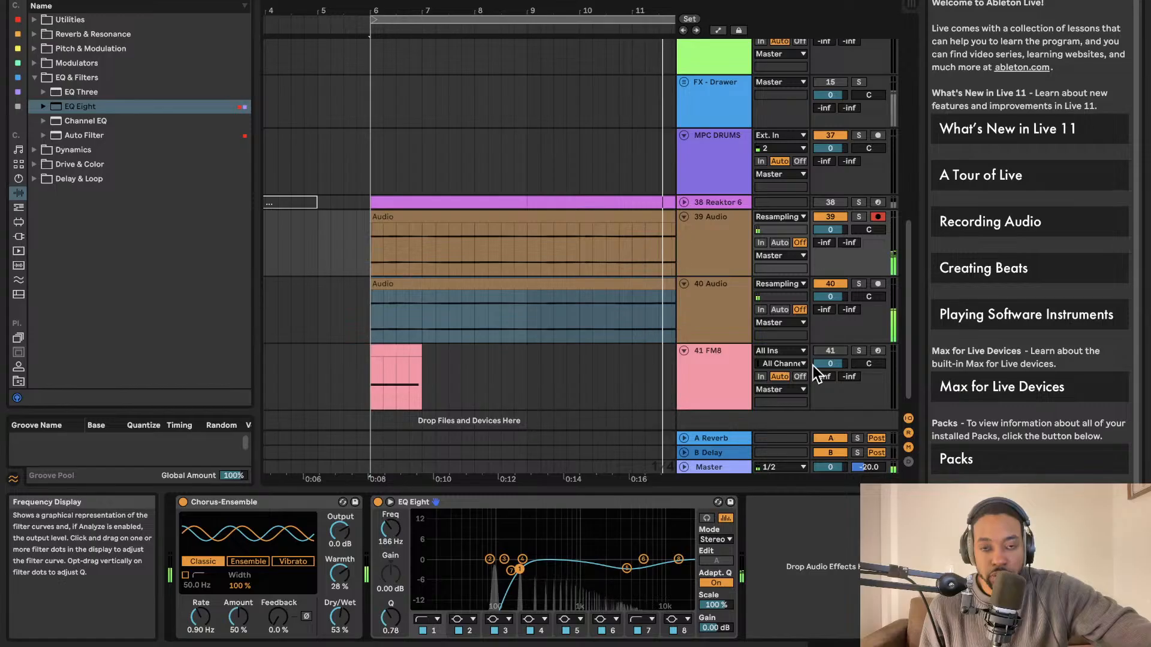
pyautogui.moveTo(833, 298); pyautogui.dragTo(833, 309)
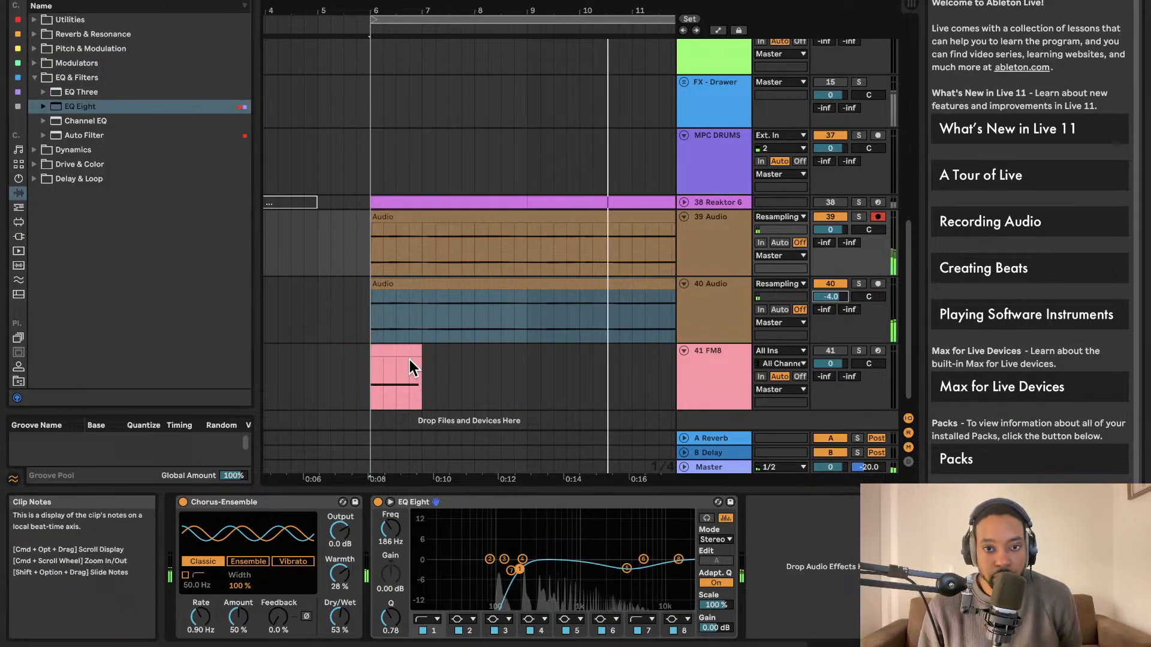
# - Extend the start of the FM8 clip back to bar 2 and move the whole clip so it begins at bar 6
pyautogui.moveTo(372, 359); pyautogui.dragTo(299, 356)
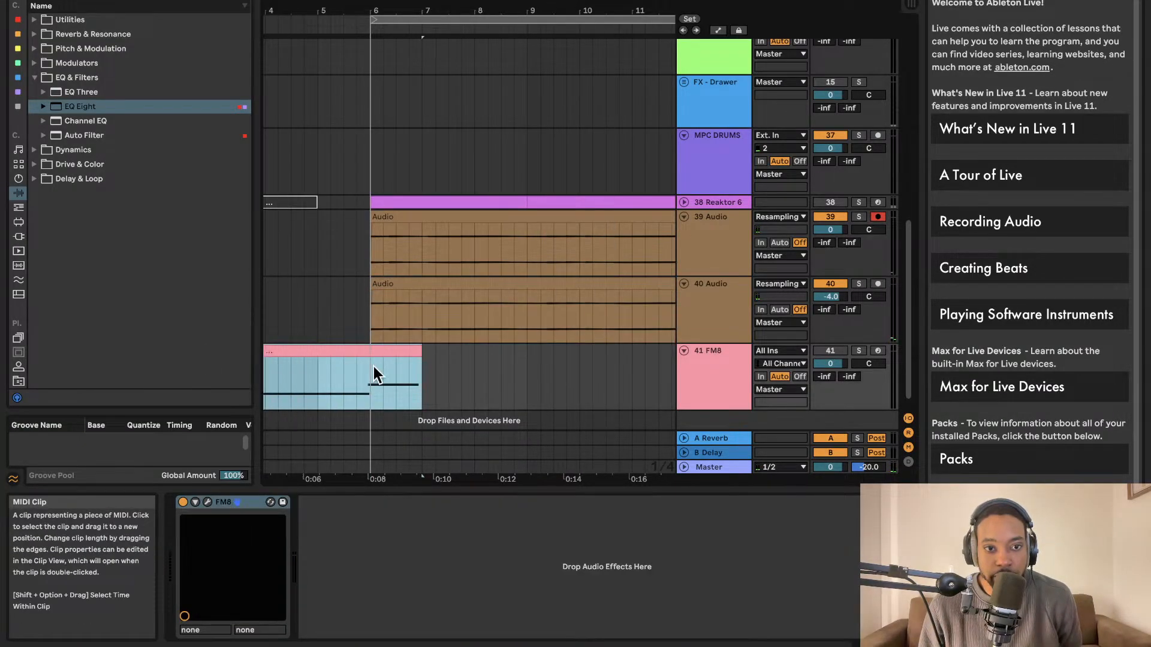
pyautogui.hscroll(-5, 440, 367)
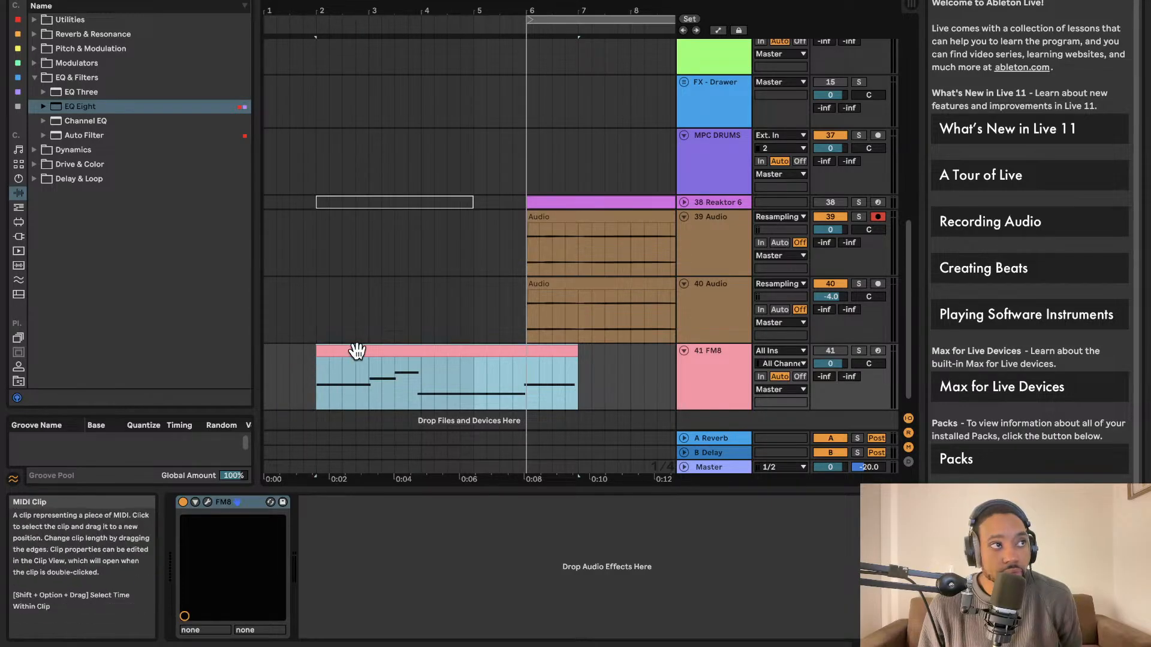
pyautogui.moveTo(719, 378); pyautogui.dragTo(620, 375)
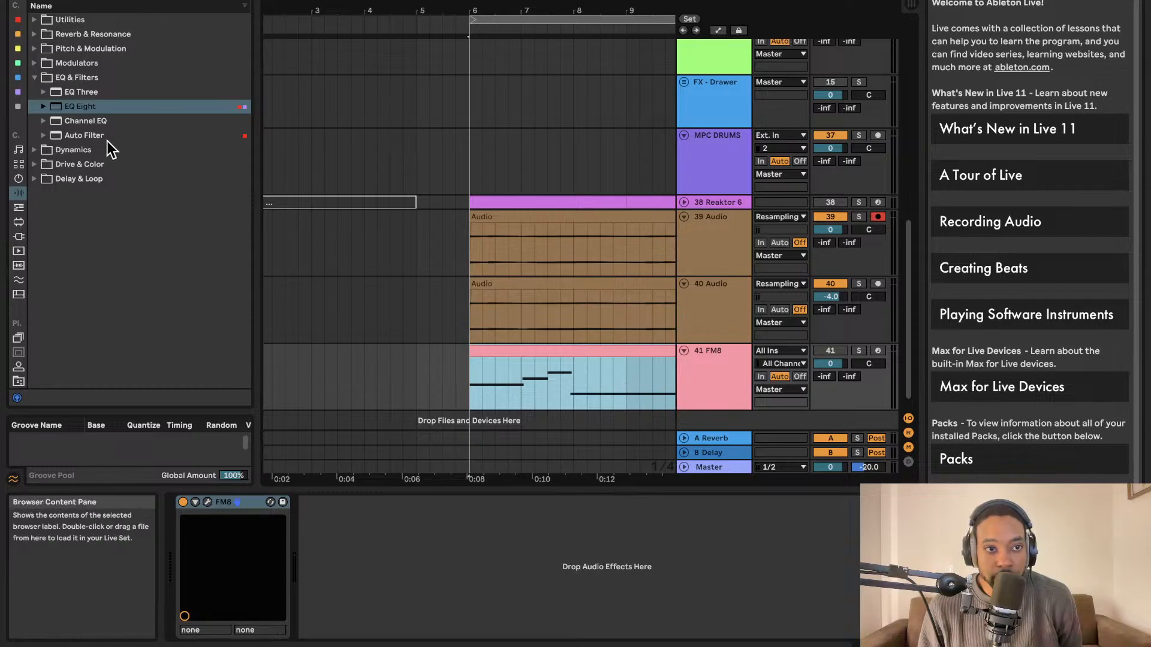
# - Try an Auto Filter after the EQ Eight on audio track 39 during playback, and delete it
pyautogui.moveTo(55, 135); pyautogui.dragTo(837, 294)
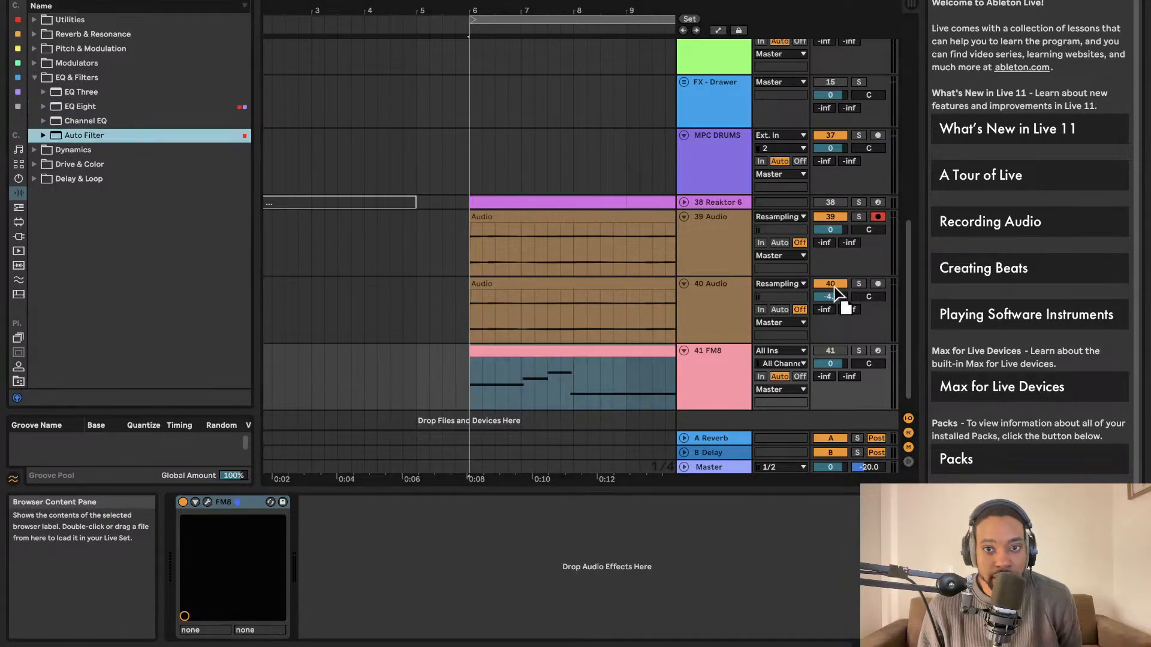
pyautogui.moveTo(722, 264); pyautogui.dragTo(743, 263)
pyautogui.press('space')
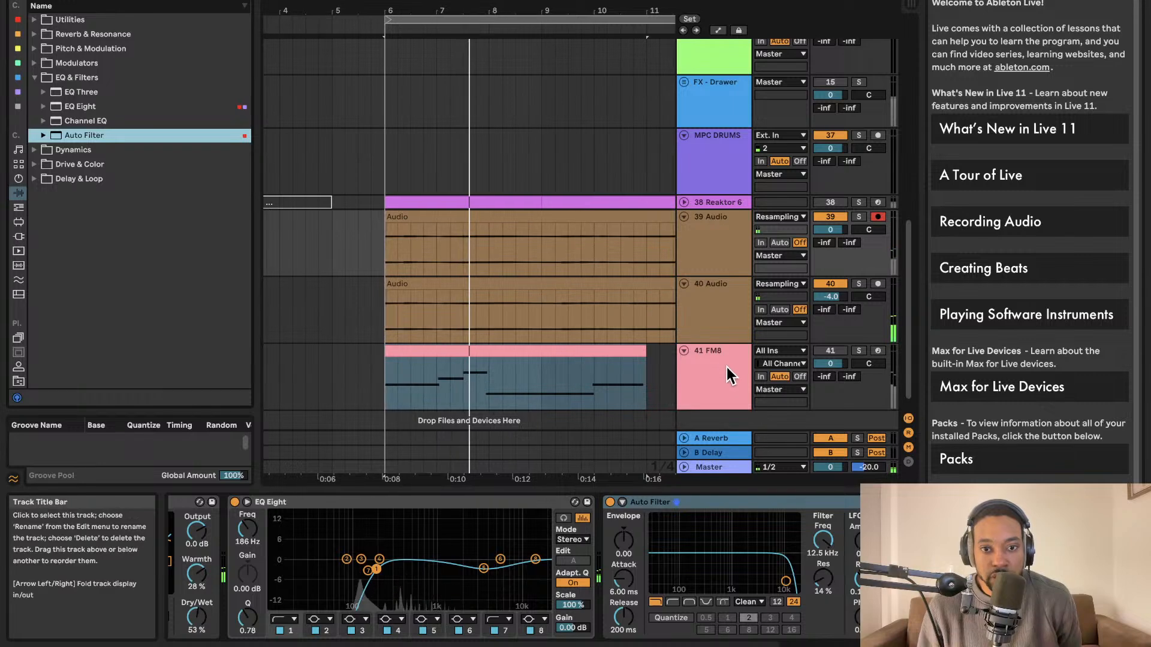
pyautogui.press('Delete')
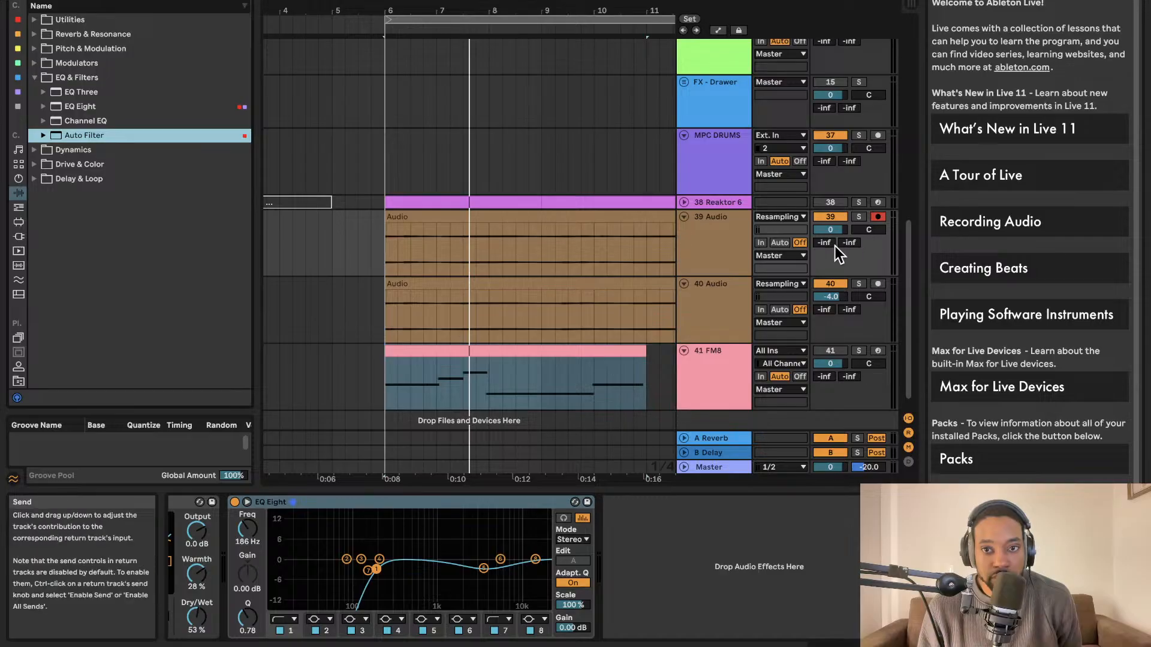
# - Set audio track 39's send to the A Reverb return to -18.0 dB while the loop plays
pyautogui.click(838, 264)
pyautogui.press('space')
pyautogui.moveTo(836, 267); pyautogui.dragTo(836, 300)
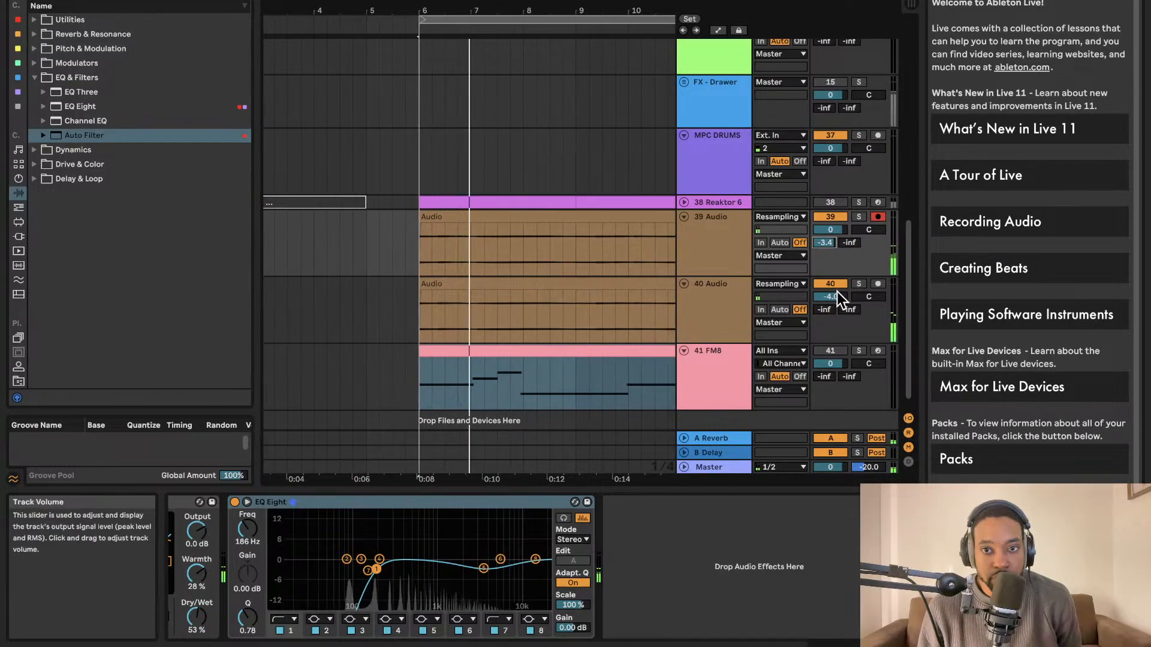
pyautogui.moveTo(827, 245); pyautogui.dragTo(827, 259)
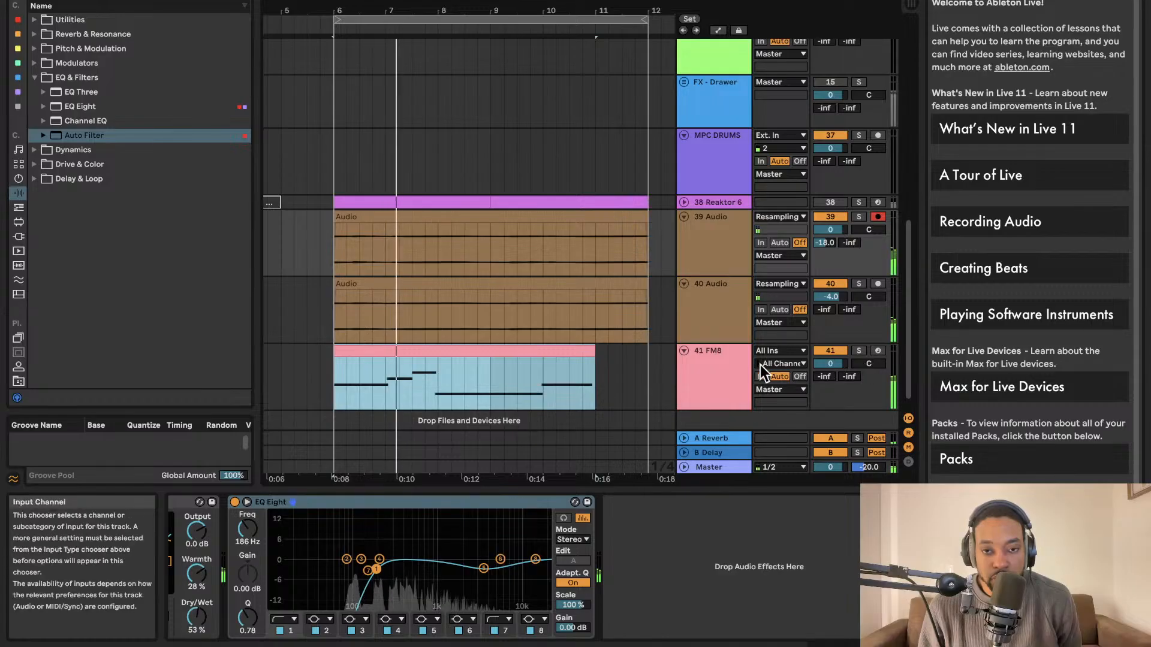
# - Extend the FM8 clip's start to include the preceding B1 note and move the clip to begin at bar 6
pyautogui.moveTo(333, 353); pyautogui.dragTo(274, 353)
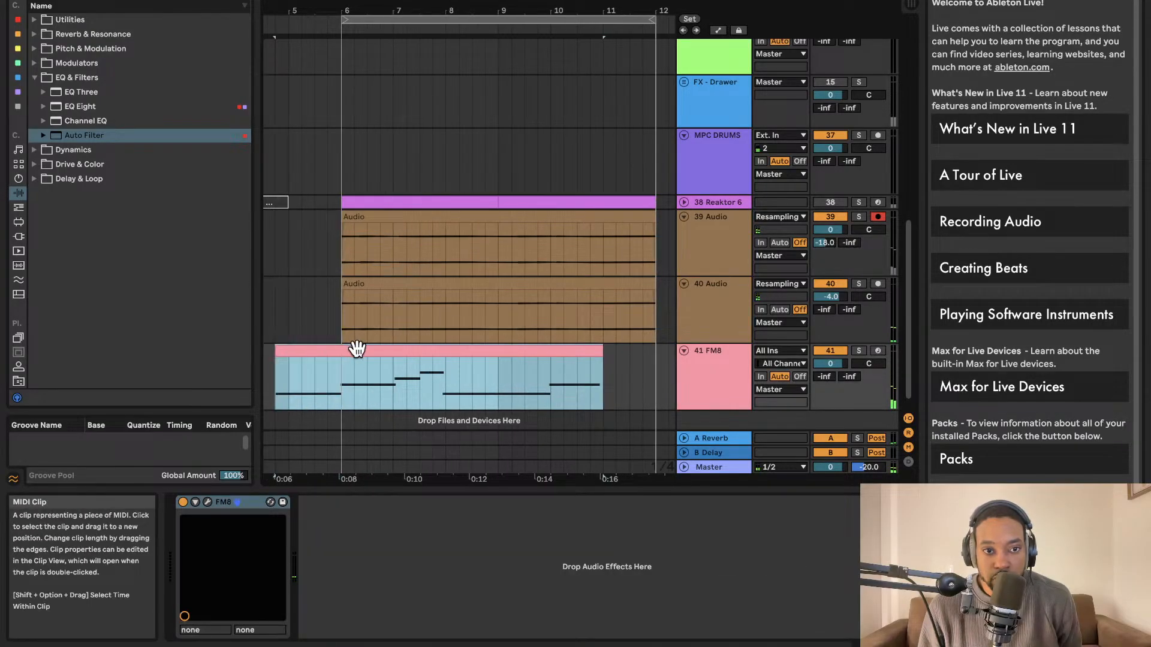
pyautogui.moveTo(357, 349)
pyautogui.mouseDown()
pyautogui.moveTo(419, 367)
pyautogui.moveTo(455, 352)
pyautogui.moveTo(586, 361)
pyautogui.moveTo(249, 347)
pyautogui.moveTo(257, 330)
pyautogui.mouseUp()
pyautogui.click(570, 368)
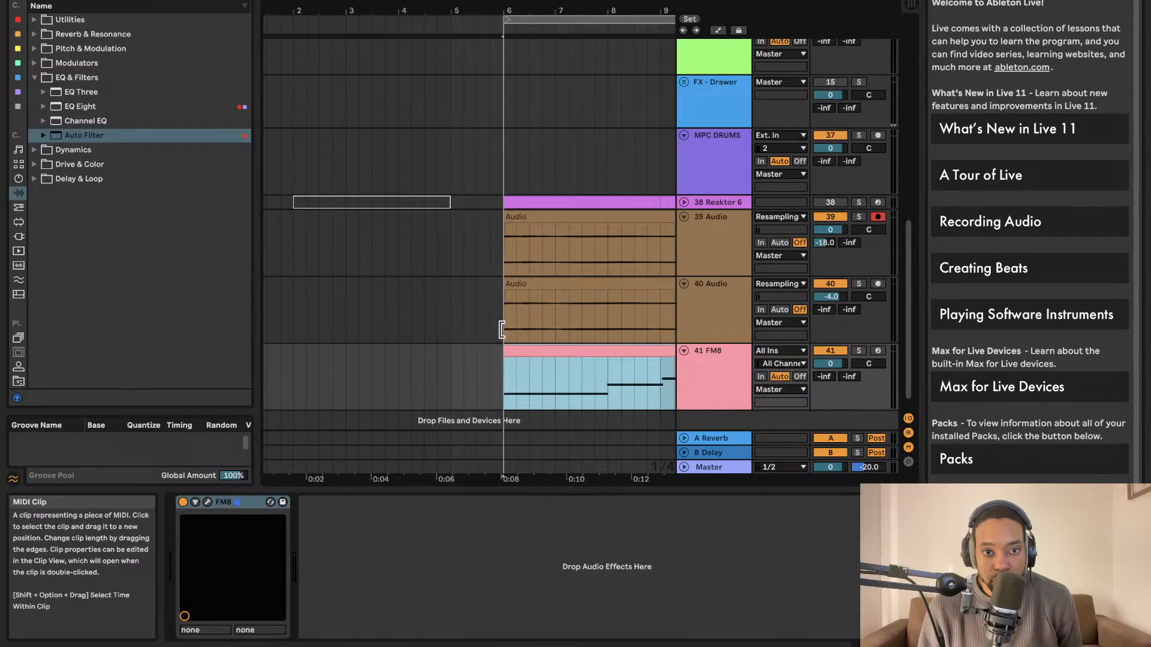
# - Open the FM8 clip's notes and place a copy of the opening B1 note ahead of the clip start
pyautogui.doubleClick(512, 352)
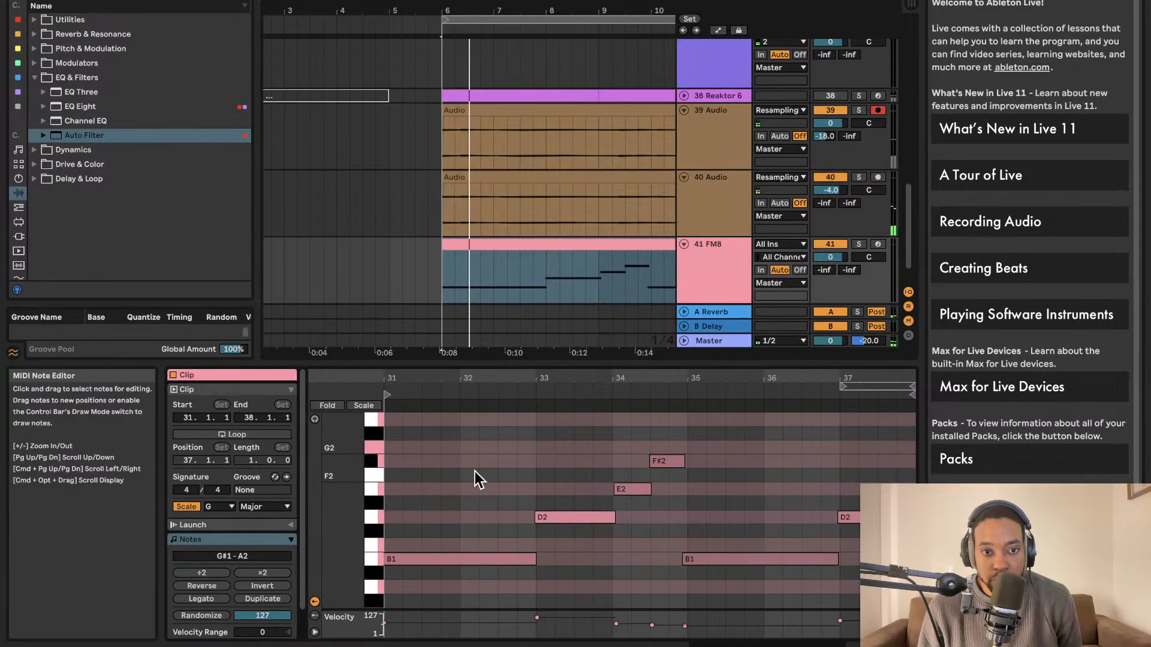
pyautogui.click(421, 558)
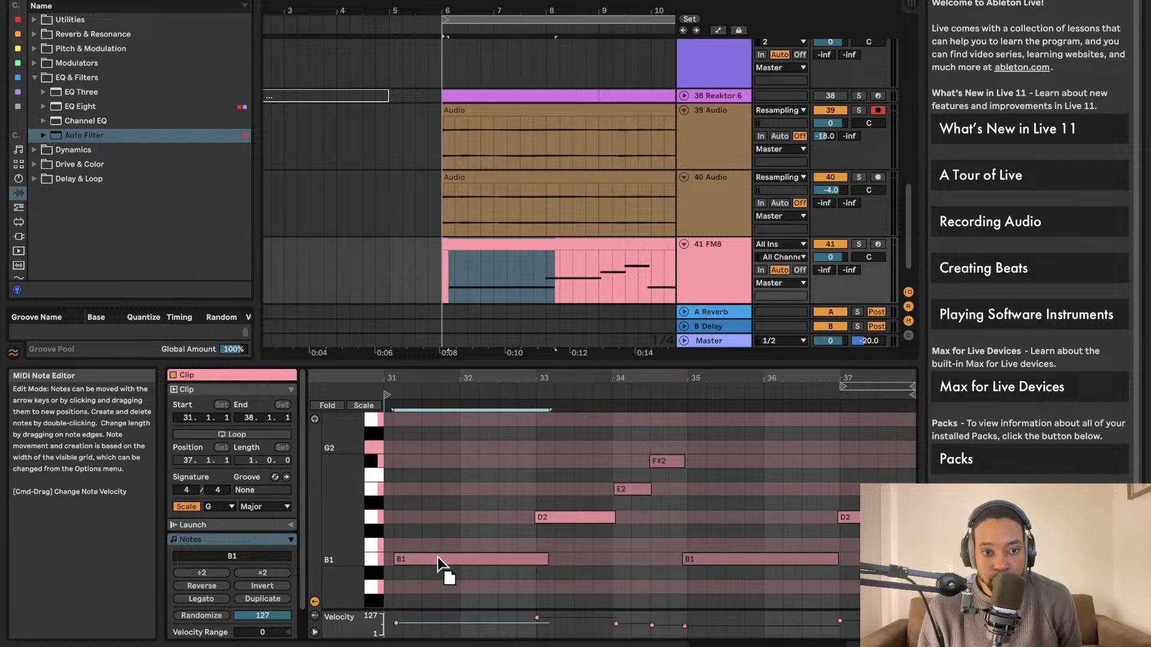
pyautogui.press('space')
pyautogui.moveTo(430, 558); pyautogui.dragTo(500, 568)
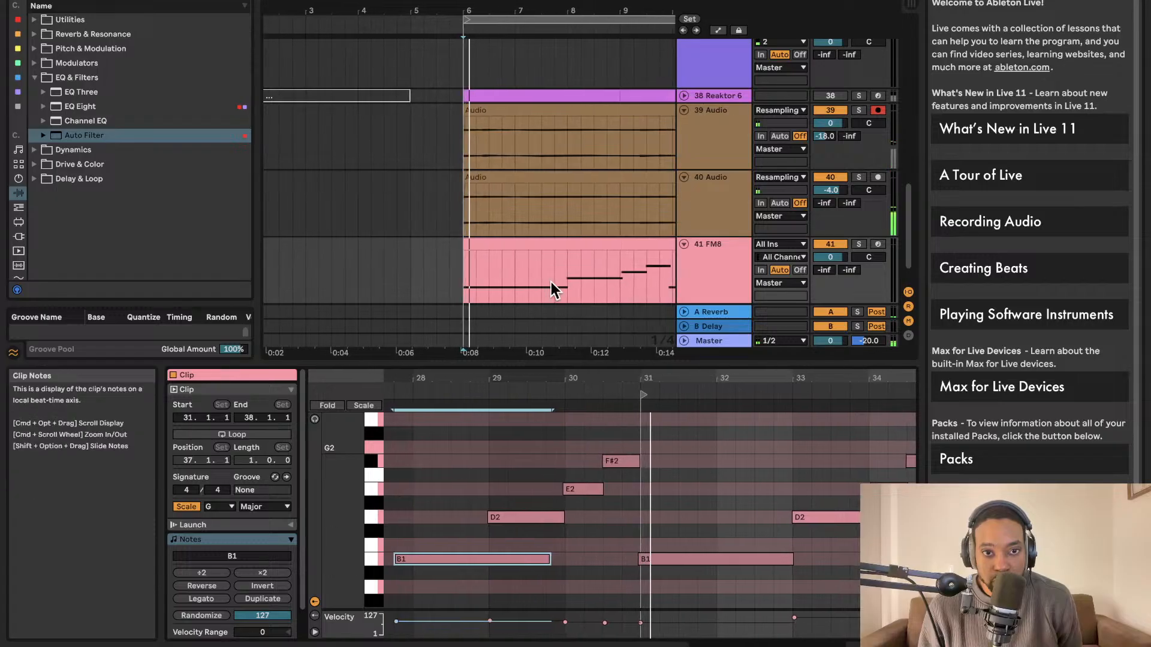
# - Select the B1 note at clip bar 31 and set the FM8 track's volume to -8.9 dB
pyautogui.click(474, 247)
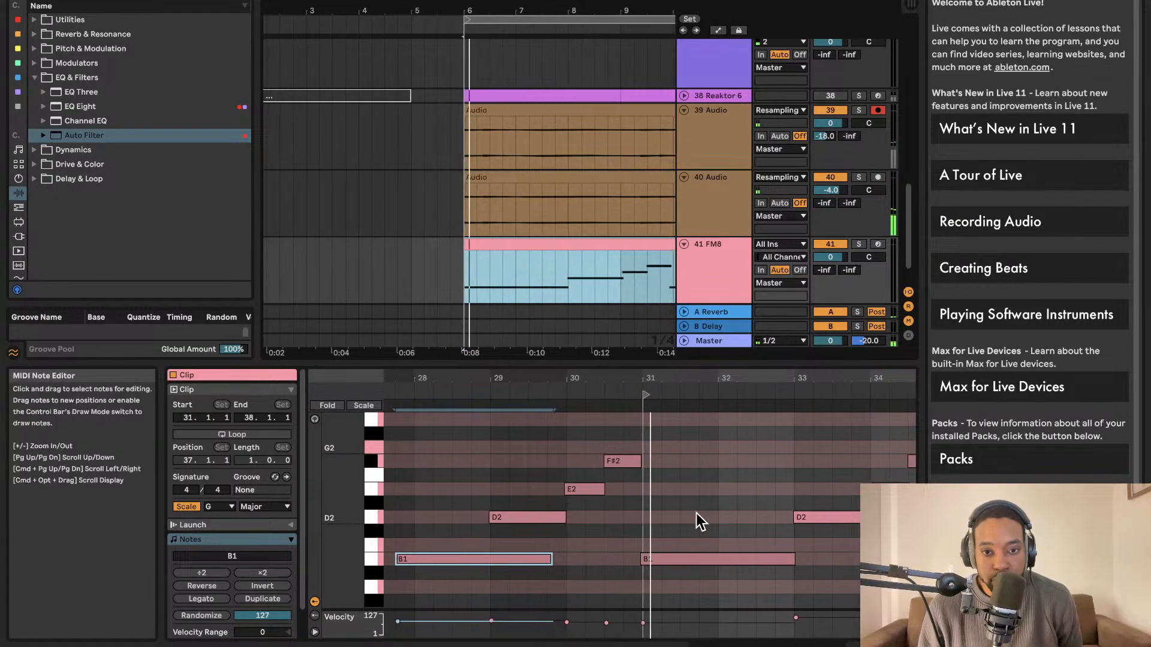
pyautogui.click(667, 561)
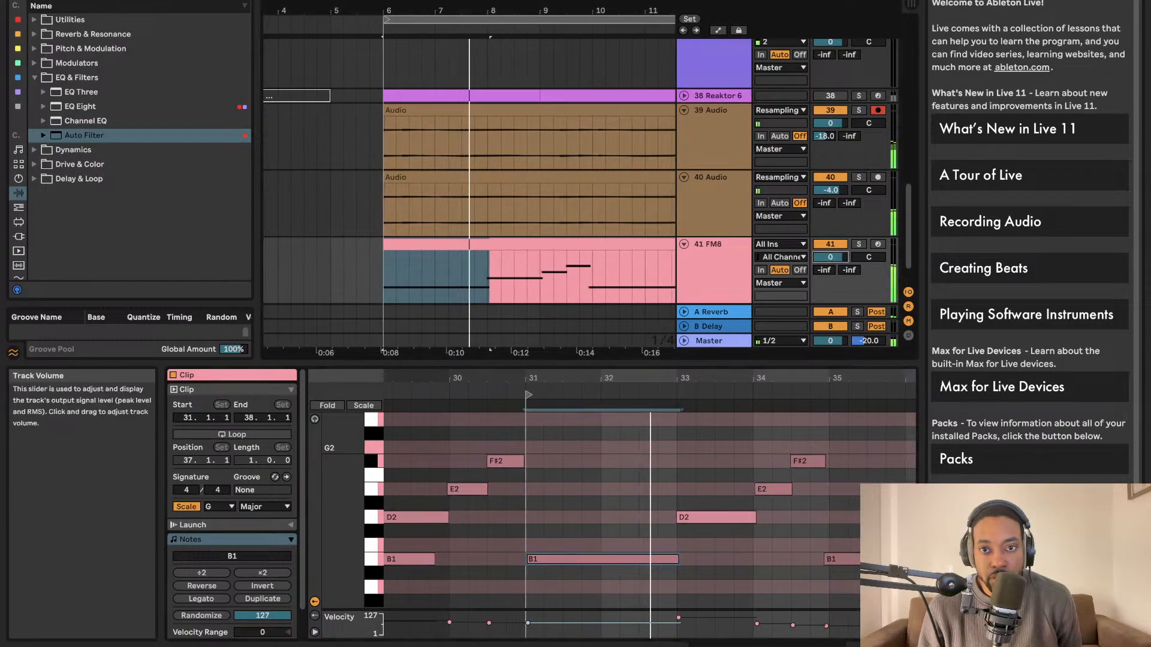
pyautogui.moveTo(830, 257)
pyautogui.mouseDown()
pyautogui.moveTo(830, 293)
pyautogui.moveTo(830, 278)
pyautogui.mouseUp()
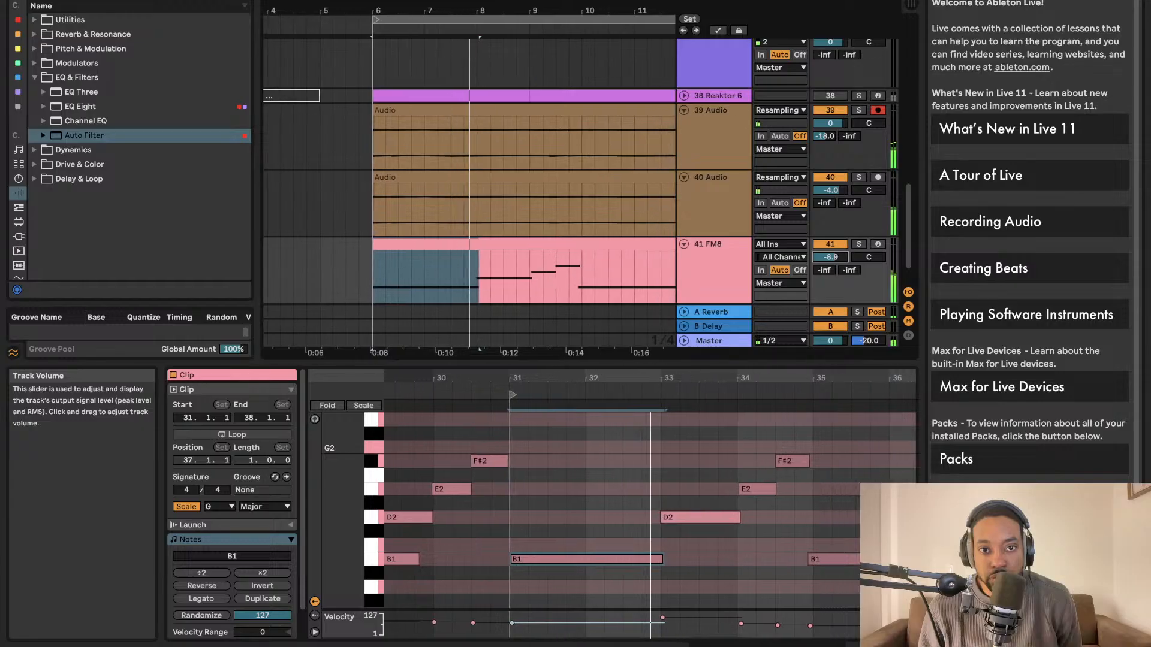
# - Select the whole FM8 clip and set the metronome rhythm to Auto
pyautogui.scroll(1, 827, 259)
pyautogui.click(700, 256)
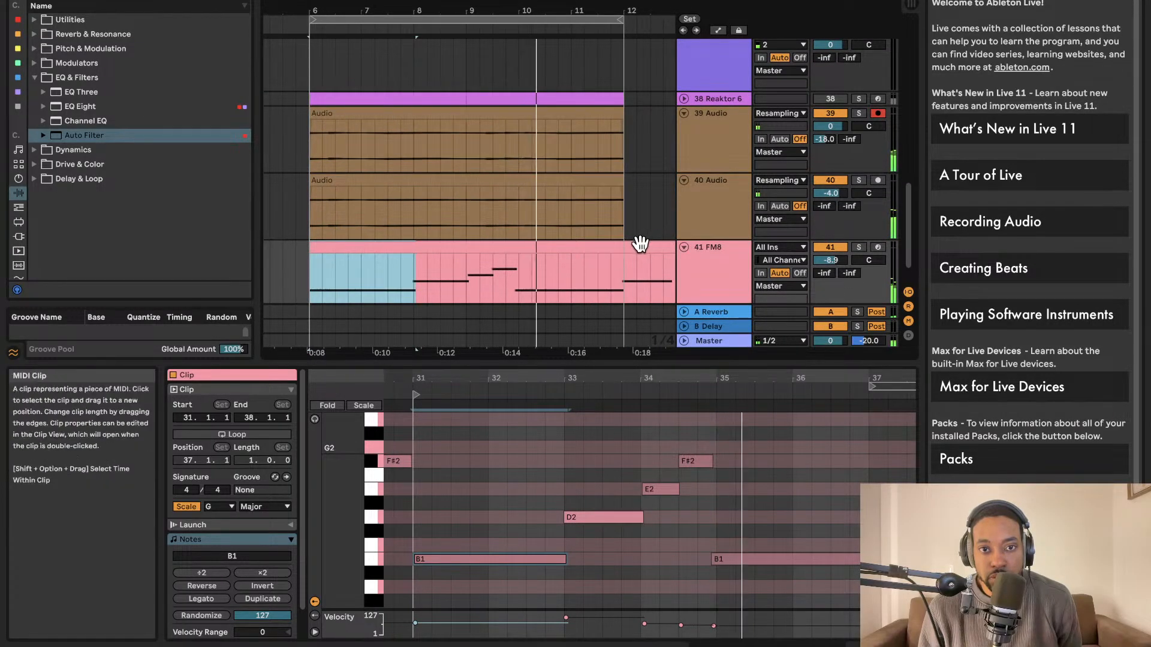
pyautogui.click(543, 287)
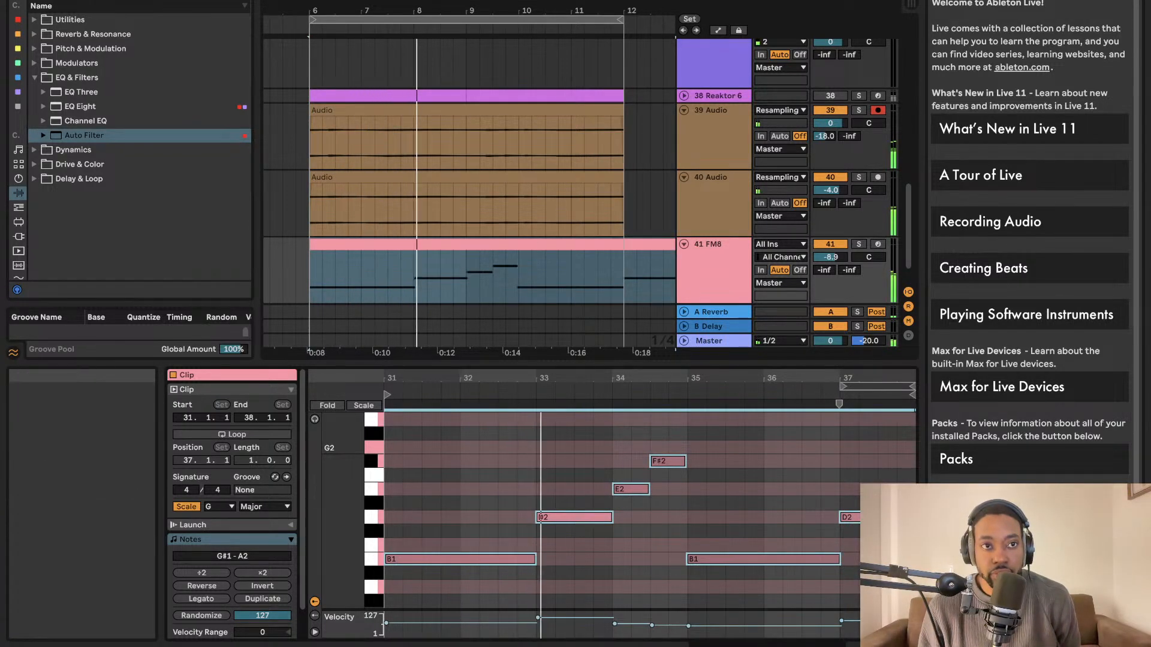
pyautogui.rightClick(181, 0)
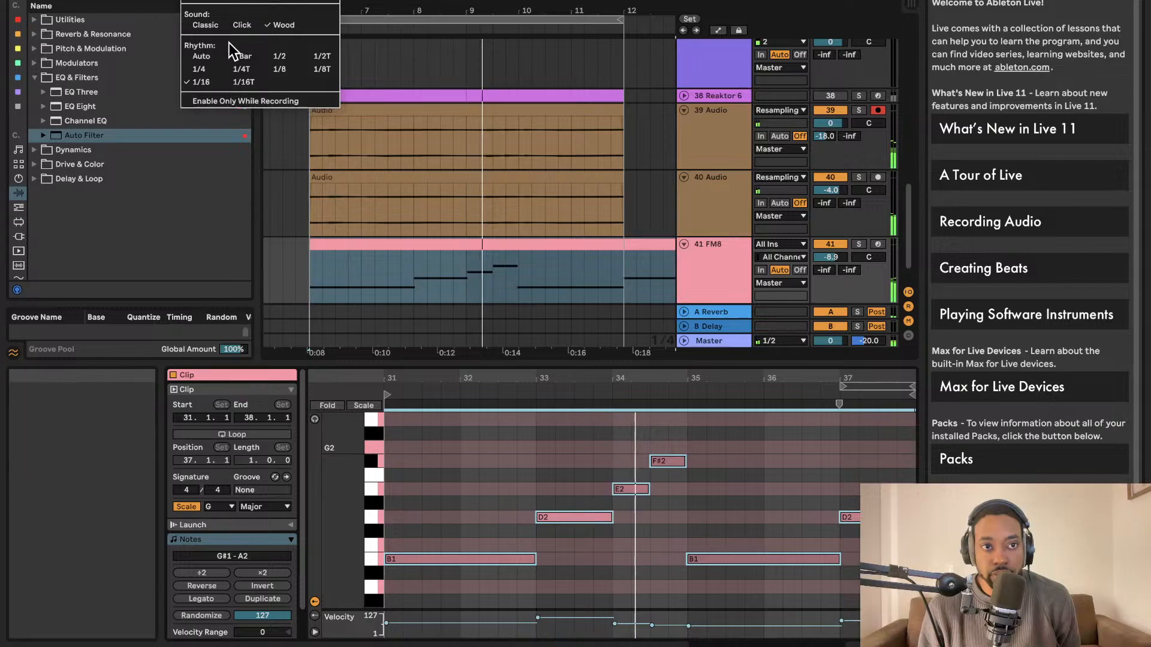
pyautogui.click(219, 60)
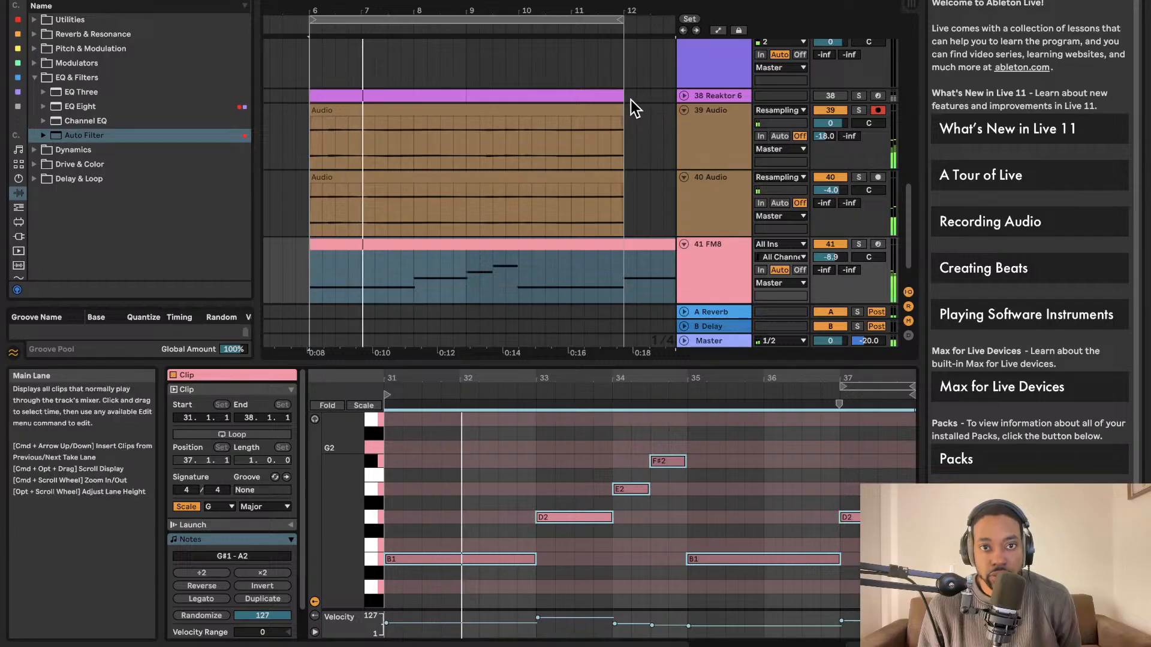
# - Try the arrangement loop end at bar 13, select track 39's audio clip, and return the loop end to bar 12
pyautogui.click(624, 23)
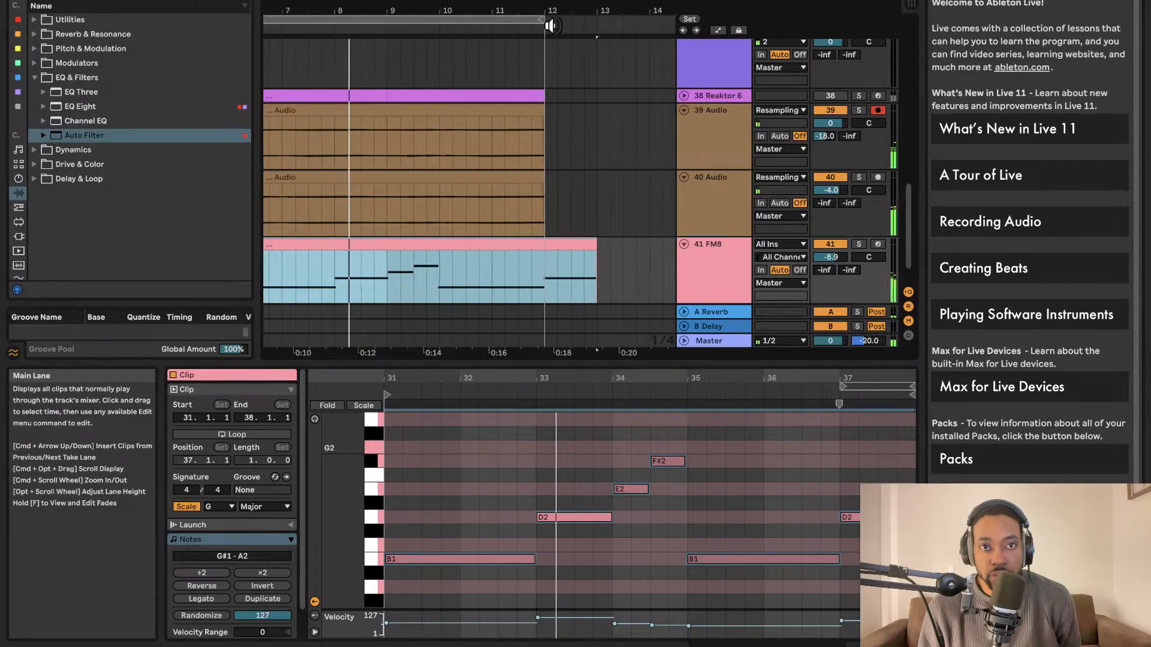
pyautogui.scroll(2, 569, 48)
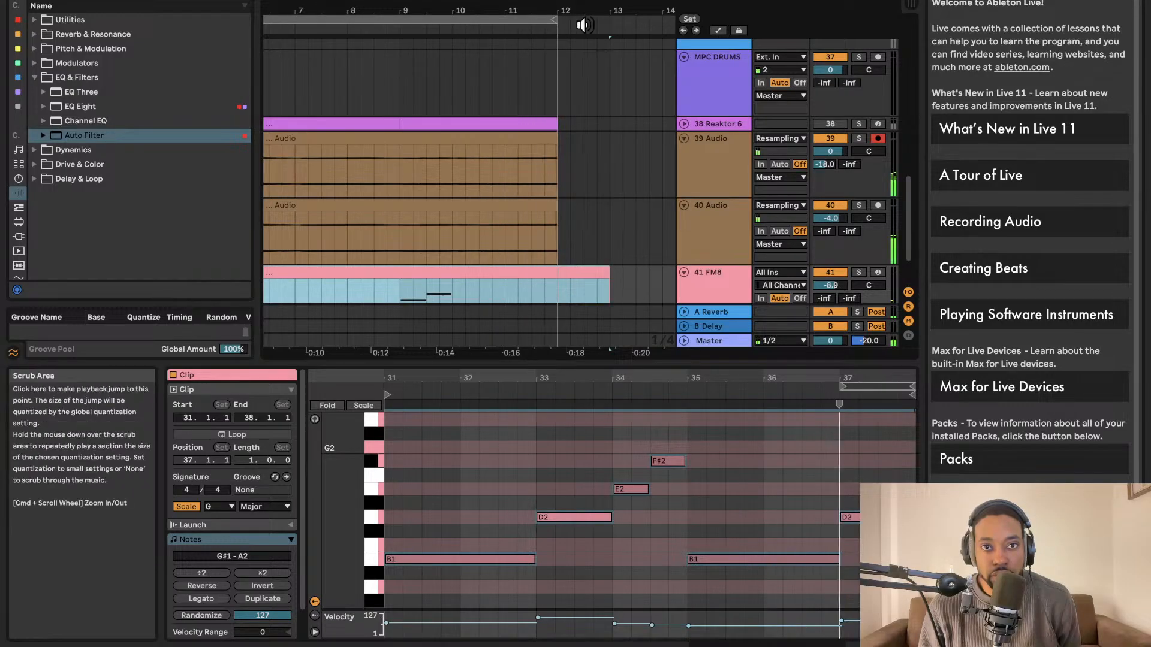
pyautogui.click(549, 19)
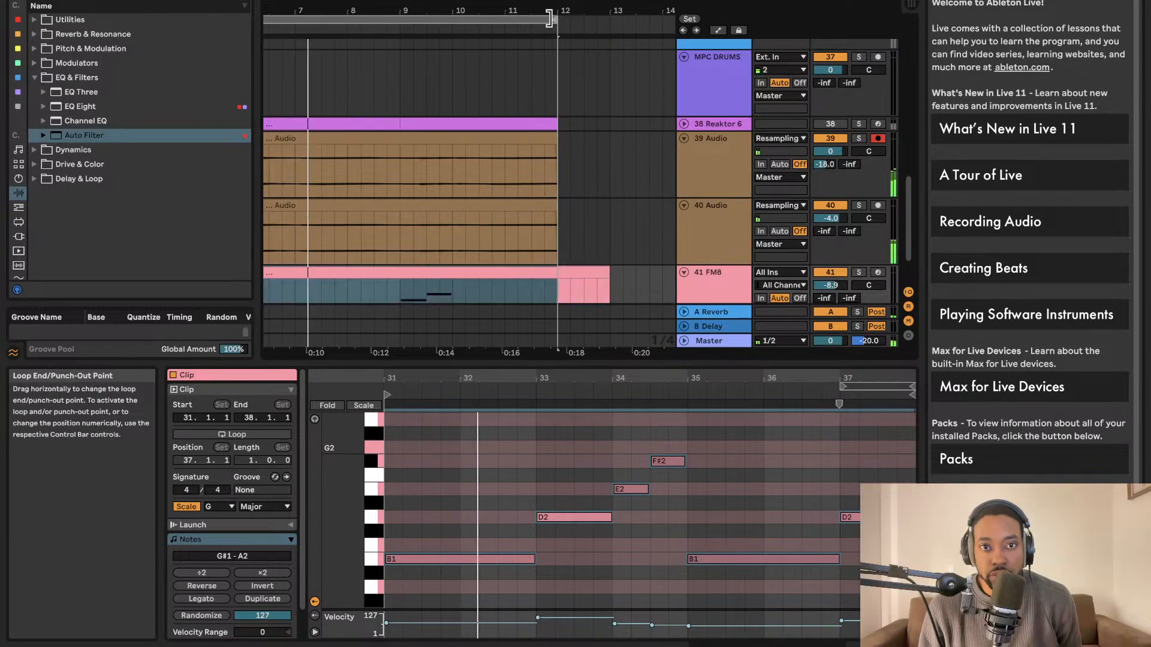
pyautogui.moveTo(555, 139)
pyautogui.mouseDown()
pyautogui.moveTo(611, 145)
pyautogui.moveTo(557, 143)
pyautogui.mouseUp()
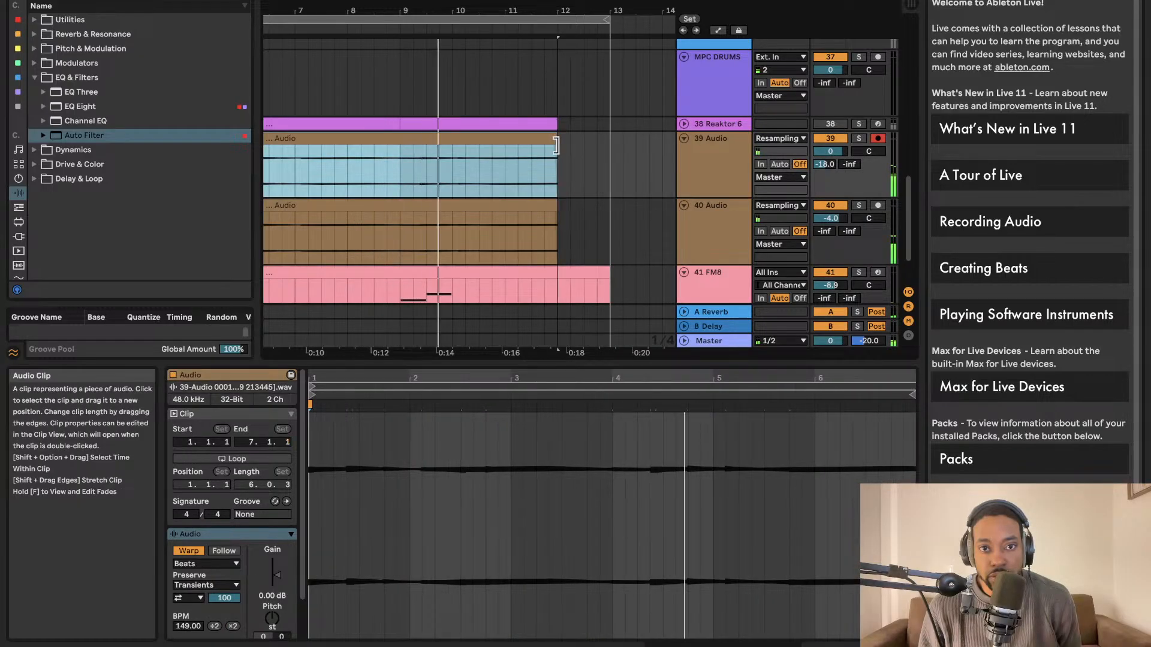
pyautogui.click(605, 22)
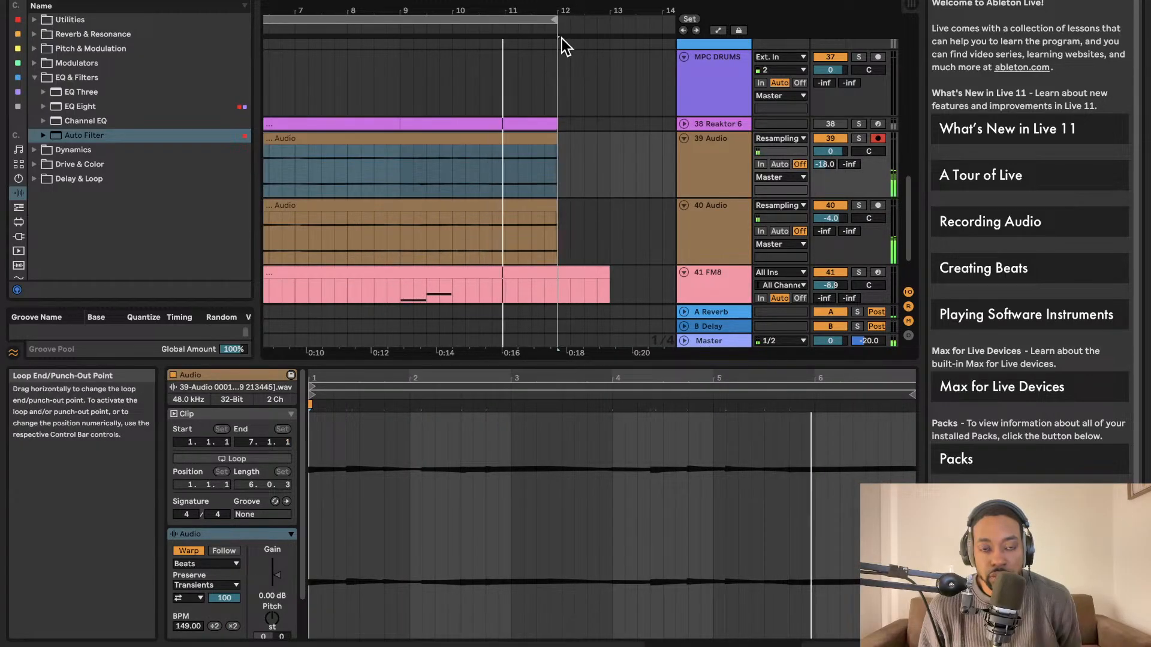
# - Move the FM8 clip two bars earlier to bar 4 and trim its start to bar 6, at clip position 33.1.1
pyautogui.scroll(-2, 563, 45)
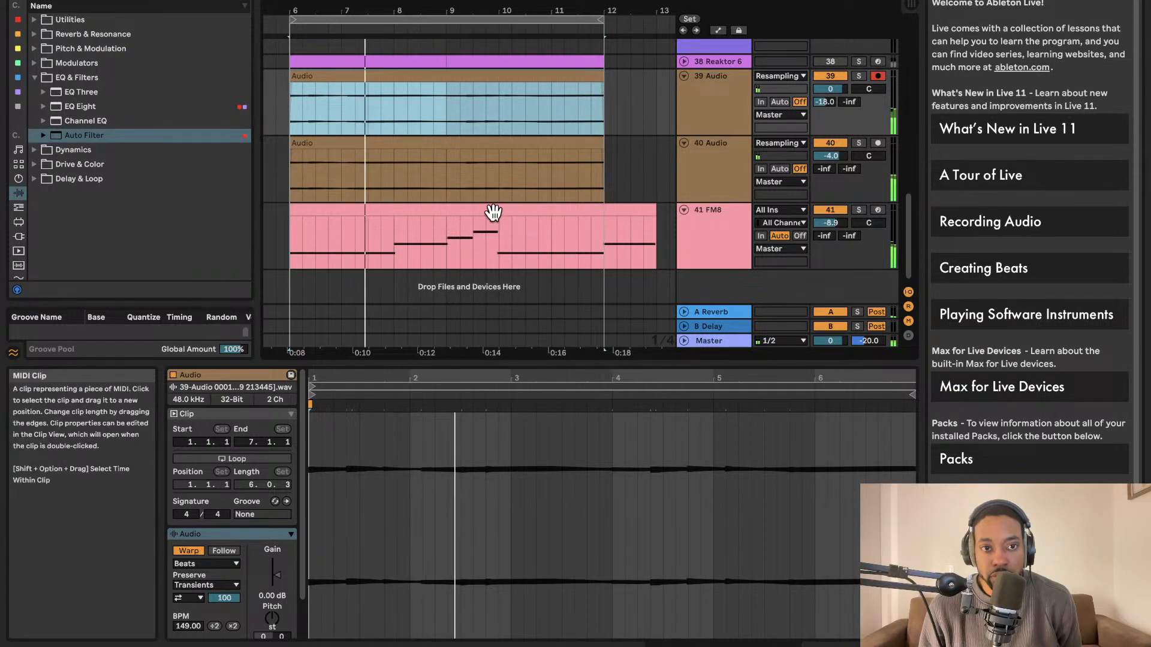
pyautogui.moveTo(490, 213); pyautogui.dragTo(484, 211)
pyautogui.moveTo(397, 210); pyautogui.dragTo(389, 211)
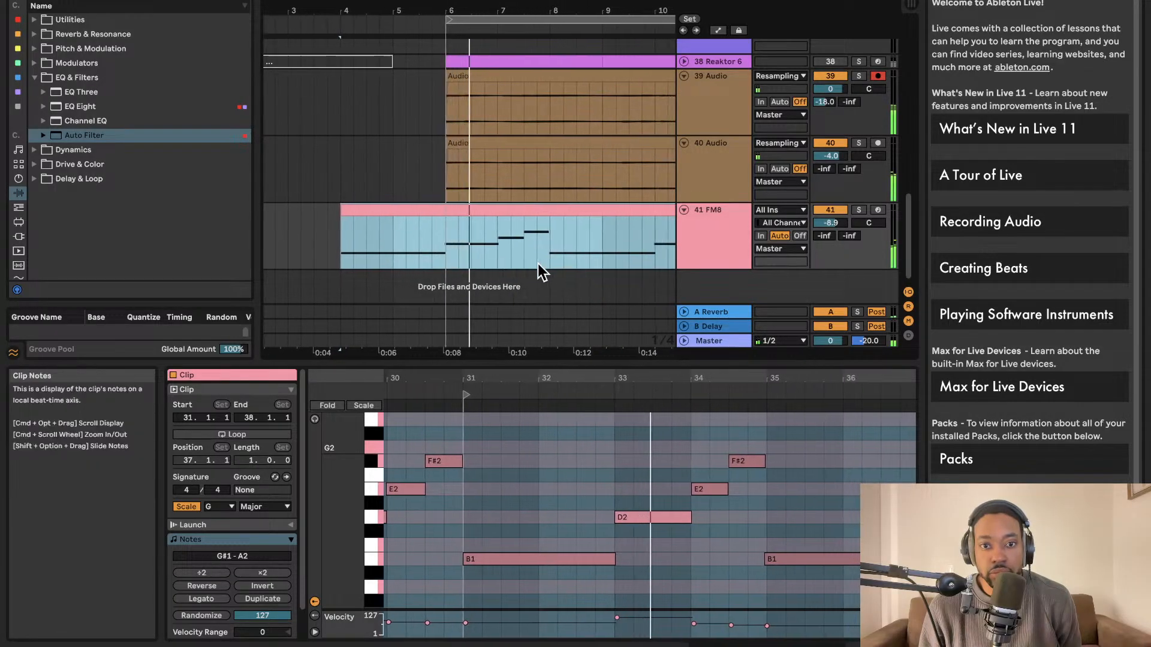
pyautogui.press('space')
pyautogui.press('space')
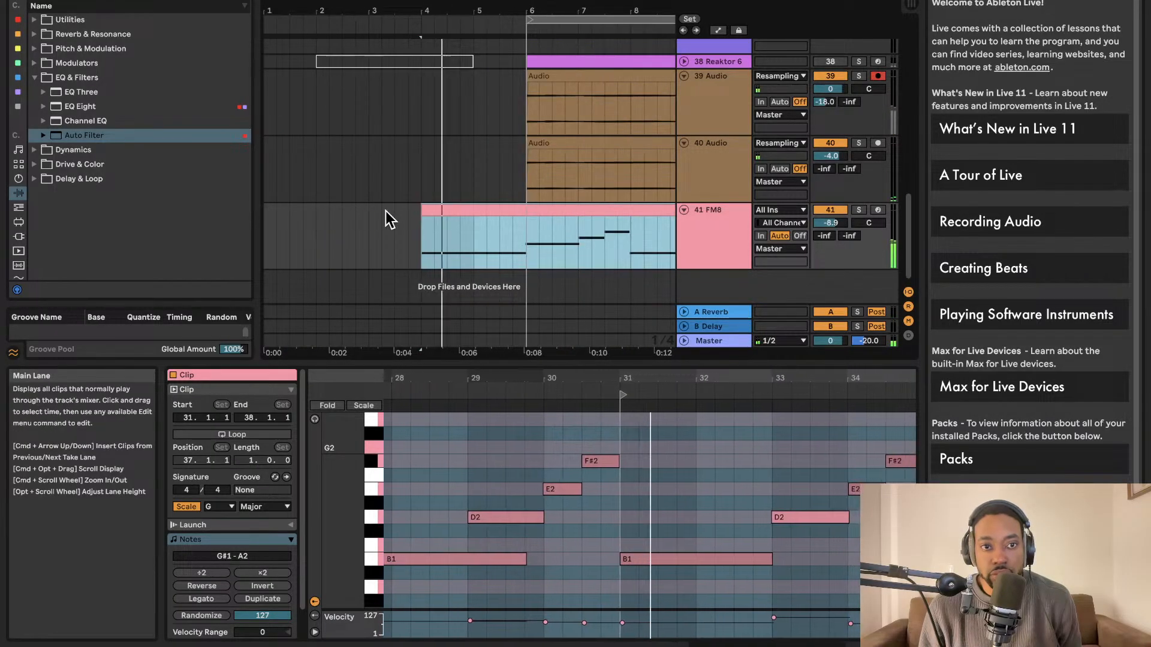
pyautogui.moveTo(423, 220); pyautogui.dragTo(527, 221)
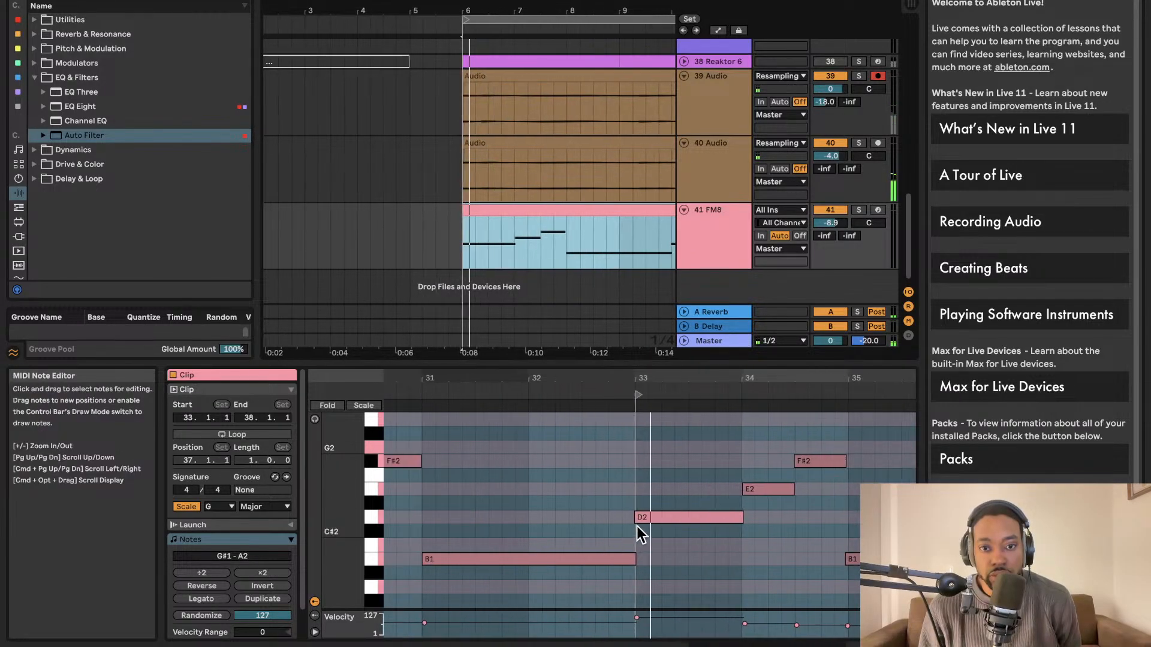
# - Select the D2 note at clip bar 33 and extend the FM8 clip's end to arrangement bar 12, clip position 39.1.1
pyautogui.click(648, 518)
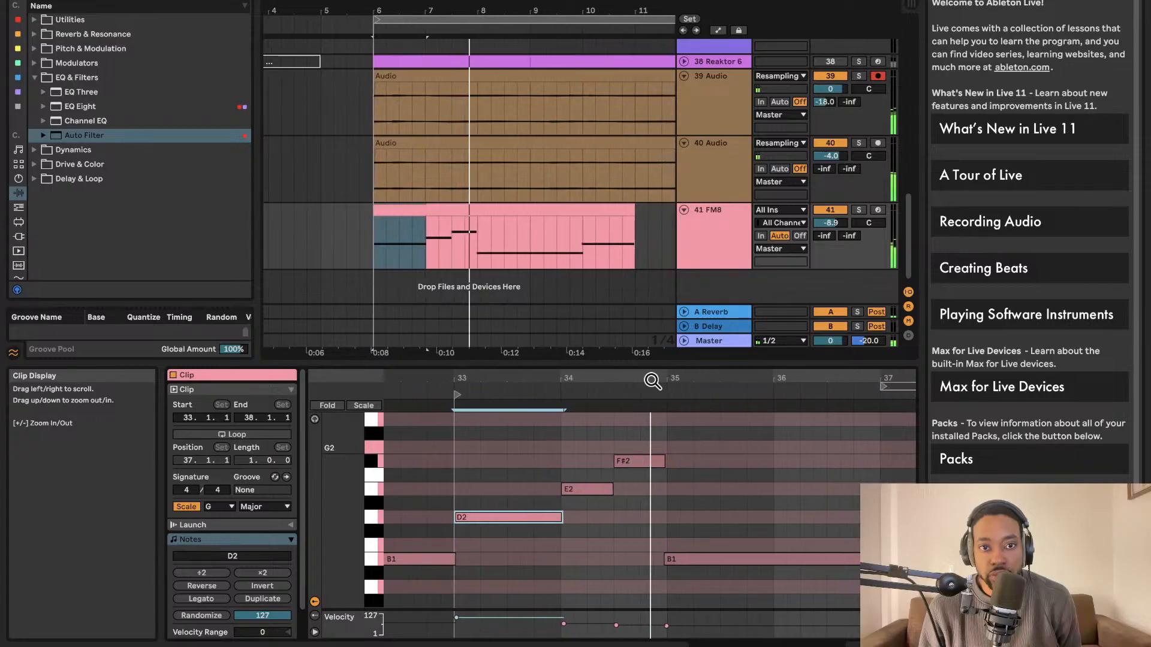
pyautogui.moveTo(601, 208); pyautogui.dragTo(632, 208)
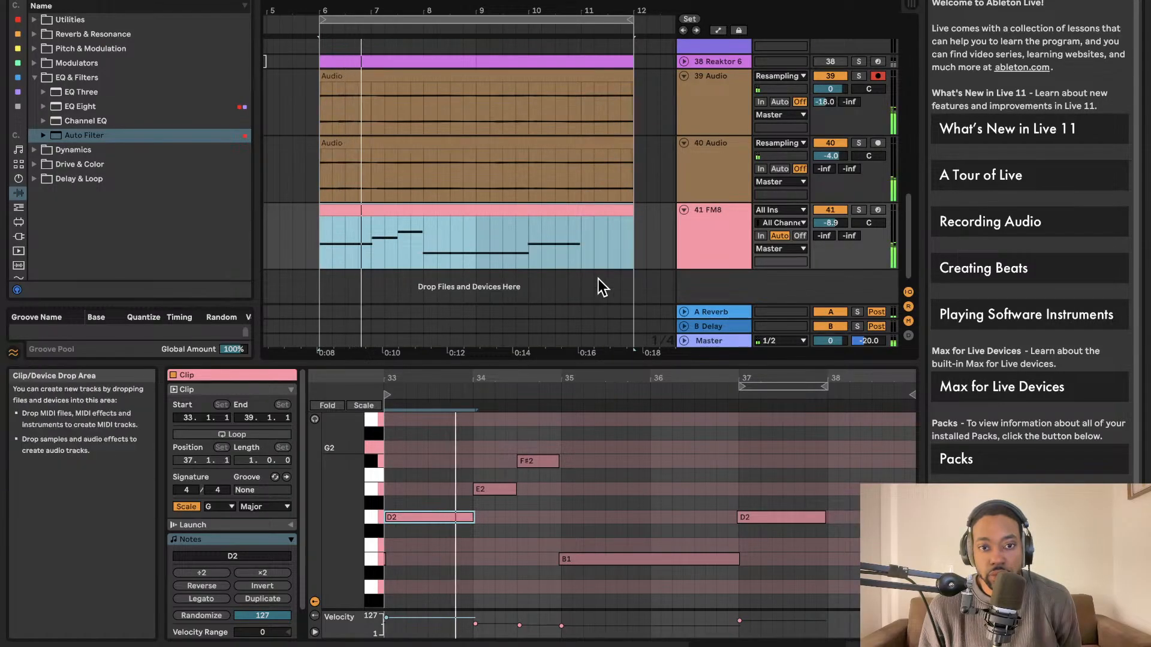
# - Try lengthening the D2 note at clip bar 37 to two bars and return it to one bar
pyautogui.click(764, 523)
pyautogui.click(788, 518)
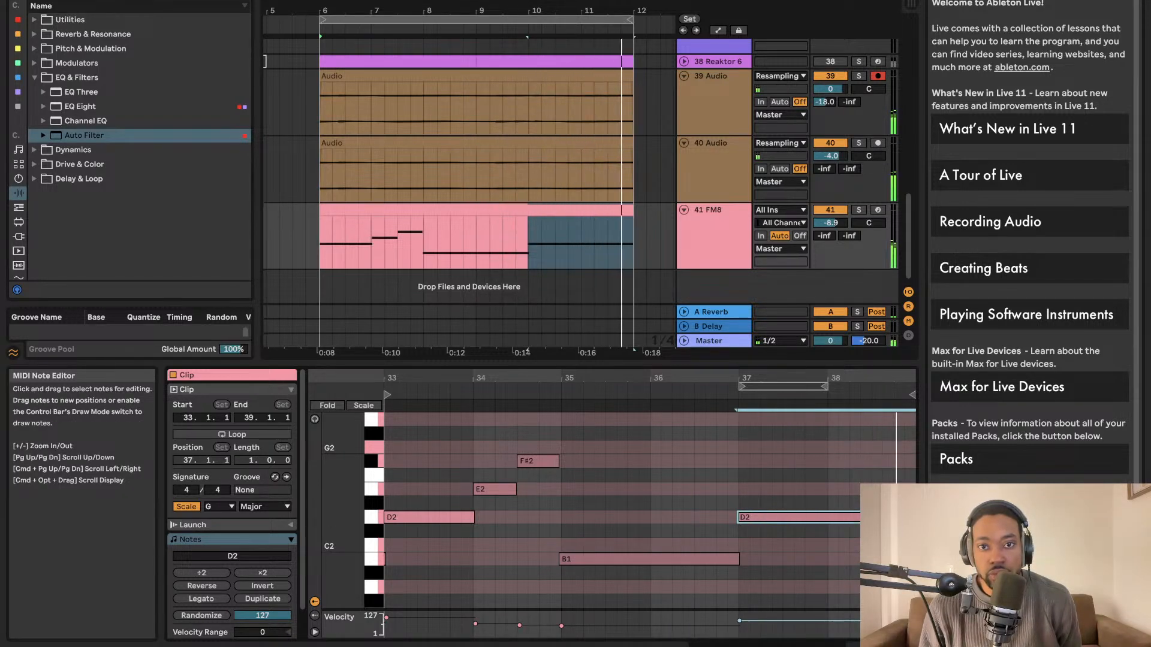
pyautogui.hscroll(-2, 461, 518)
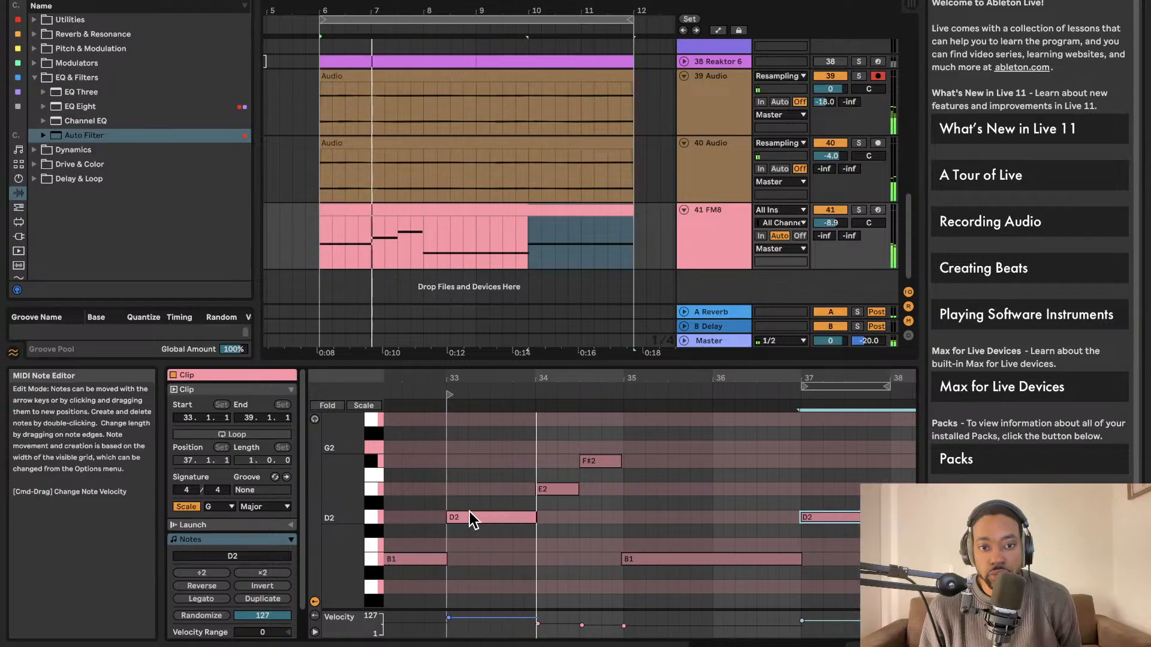
pyautogui.hscroll(1, 773, 513)
pyautogui.scroll(-1, 755, 506)
pyautogui.hscroll(-3, 743, 509)
pyautogui.hscroll(3, 741, 509)
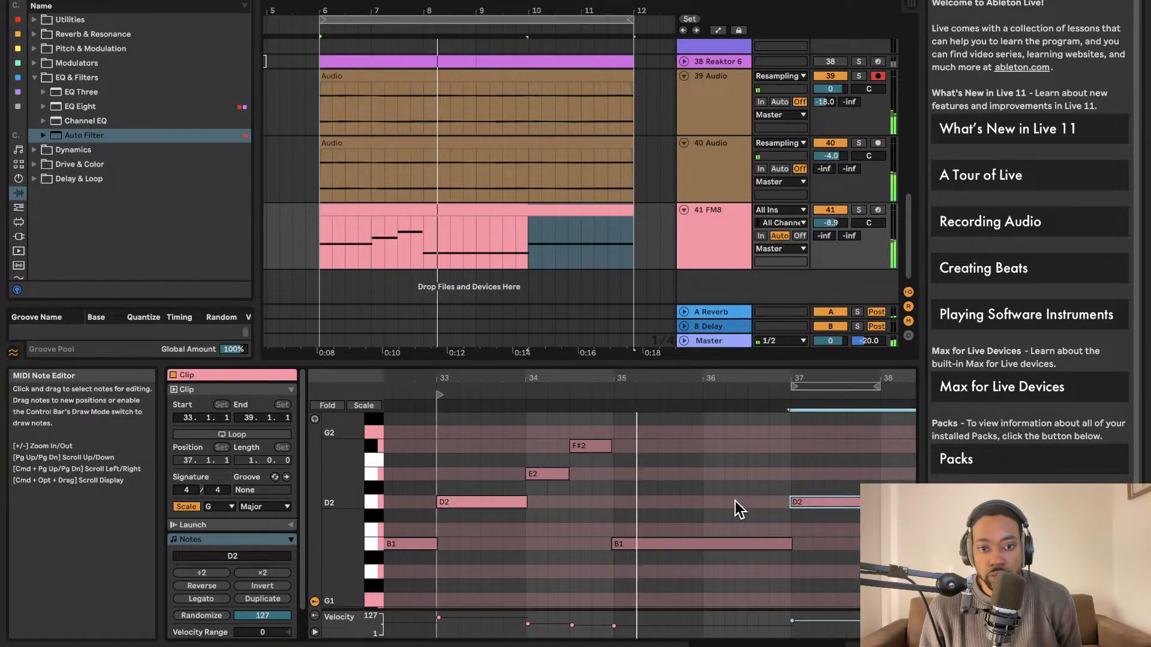
pyautogui.hscroll(-4, 740, 510)
pyautogui.hscroll(2, 739, 509)
pyautogui.hscroll(2, 743, 509)
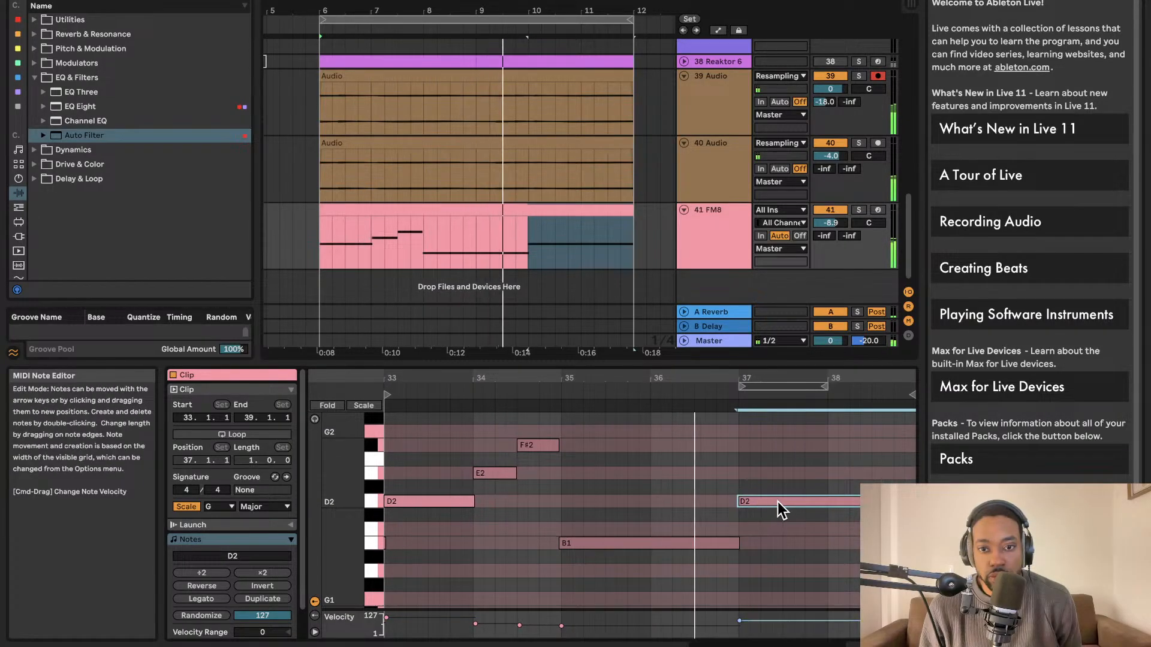
pyautogui.hscroll(-1, 779, 509)
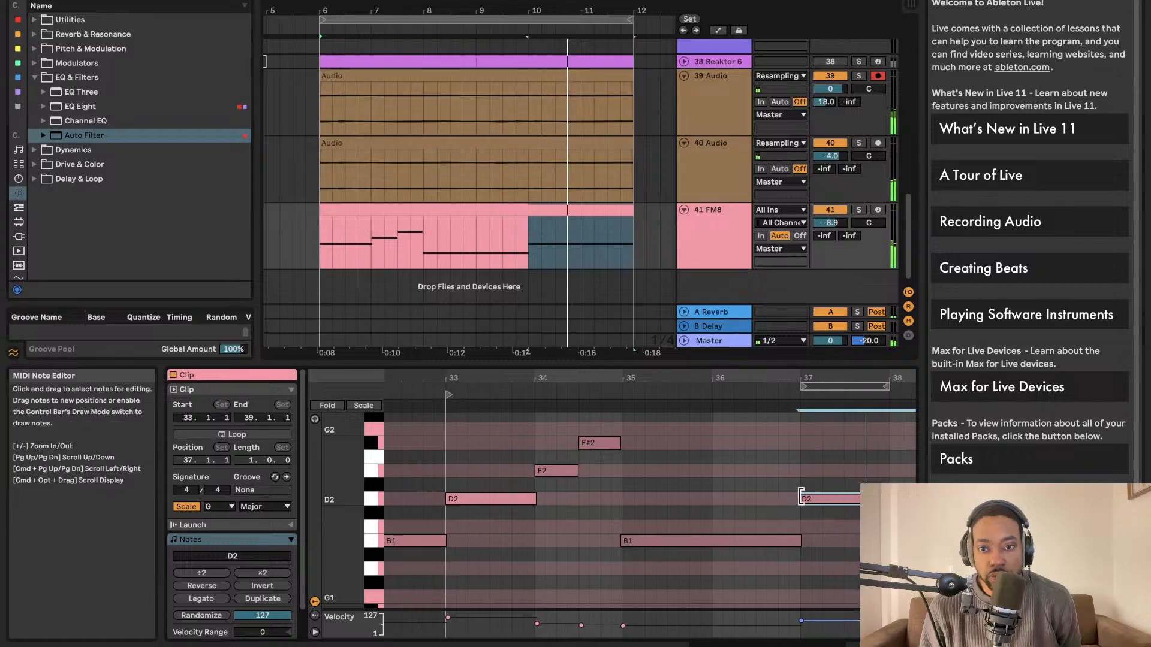
pyautogui.hscroll(1, 803, 497)
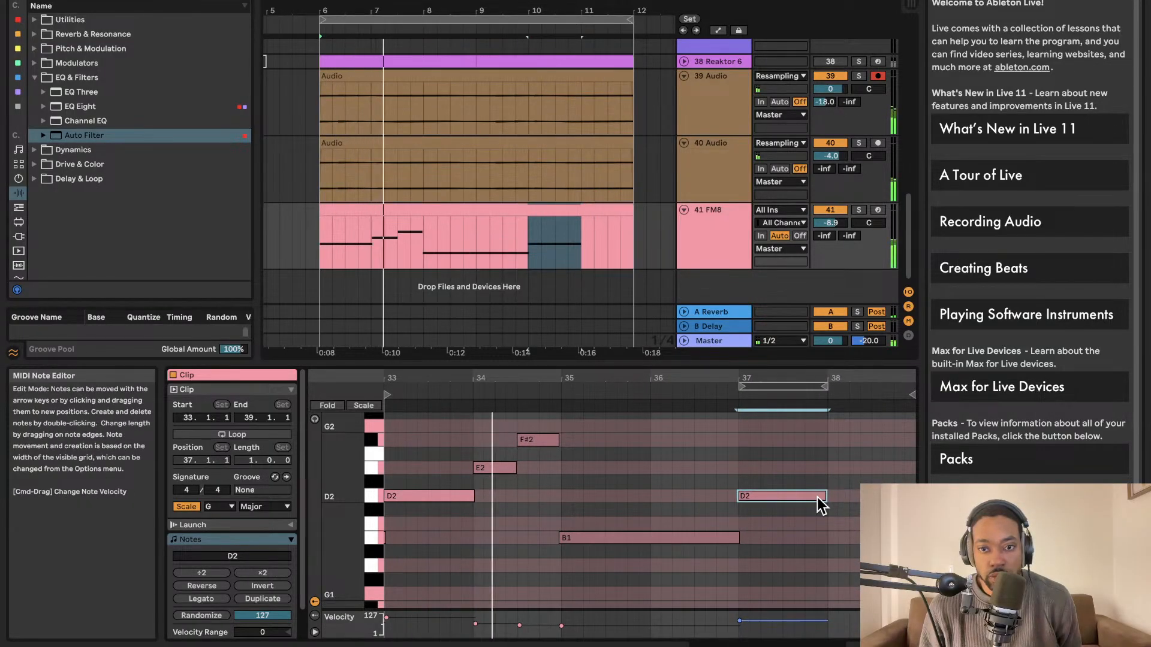
# - Duplicate the one-bar D2 note into clip bar 38 and transpose the copy to E1
pyautogui.press('super+d')
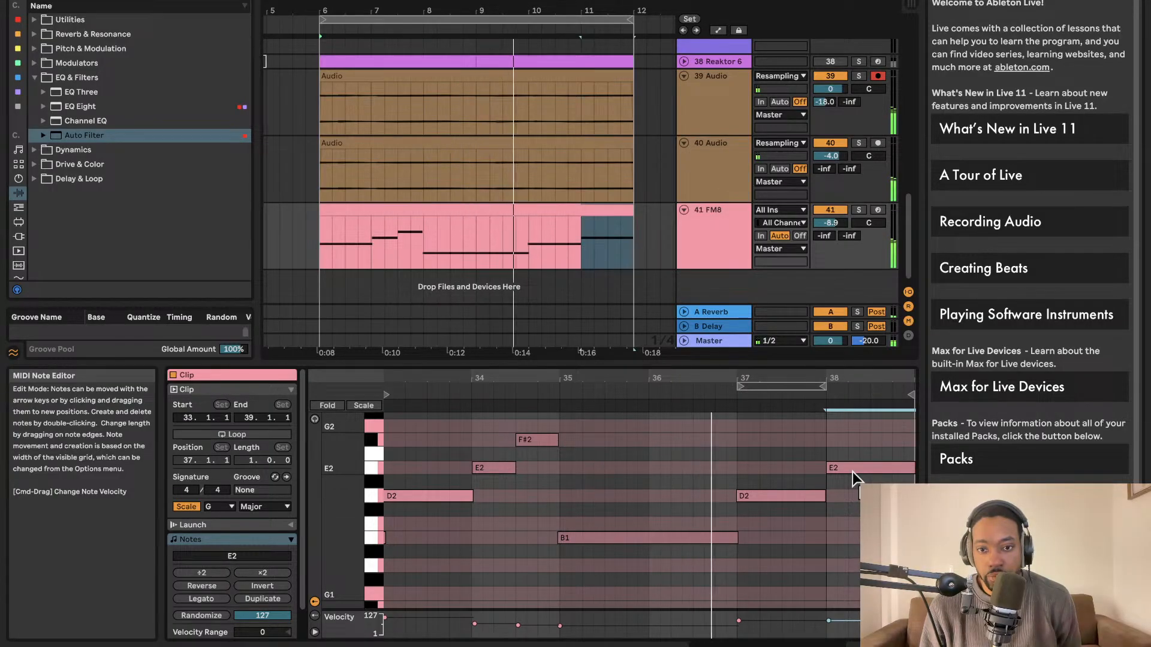
pyautogui.moveTo(852, 473)
pyautogui.mouseDown()
pyautogui.moveTo(852, 488)
pyautogui.moveTo(855, 472)
pyautogui.mouseUp()
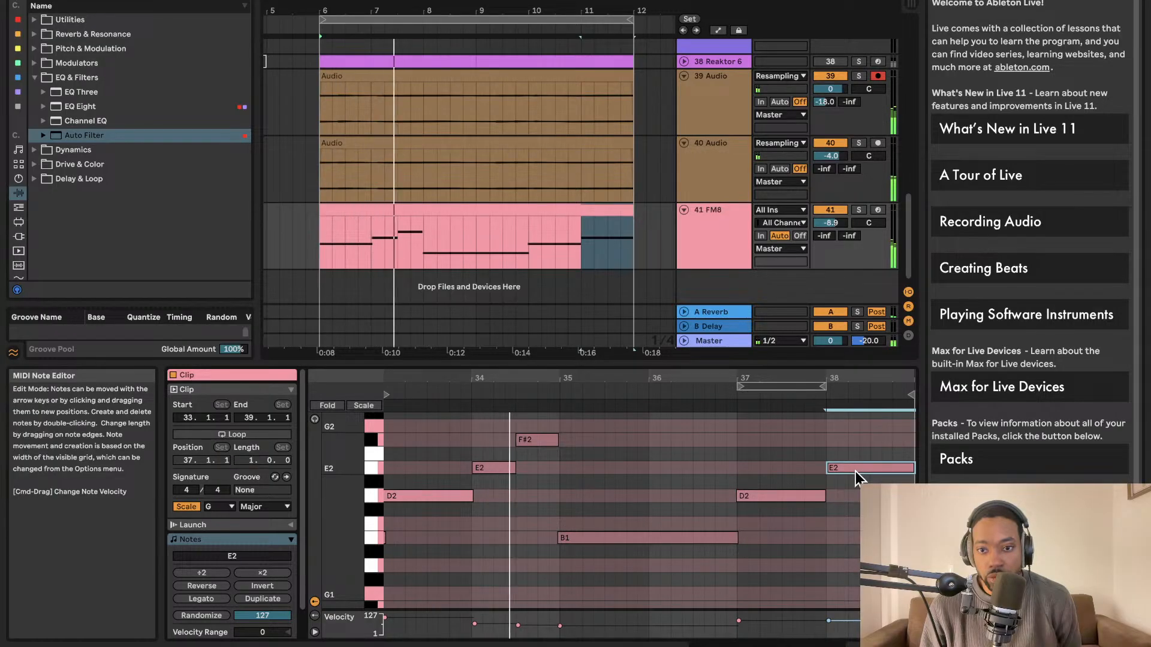
pyautogui.hotkey('shift', 'Down')
# - Restart playback and compare the loop with track 39's audio muted and active
pyautogui.press('space')
pyautogui.press('space')
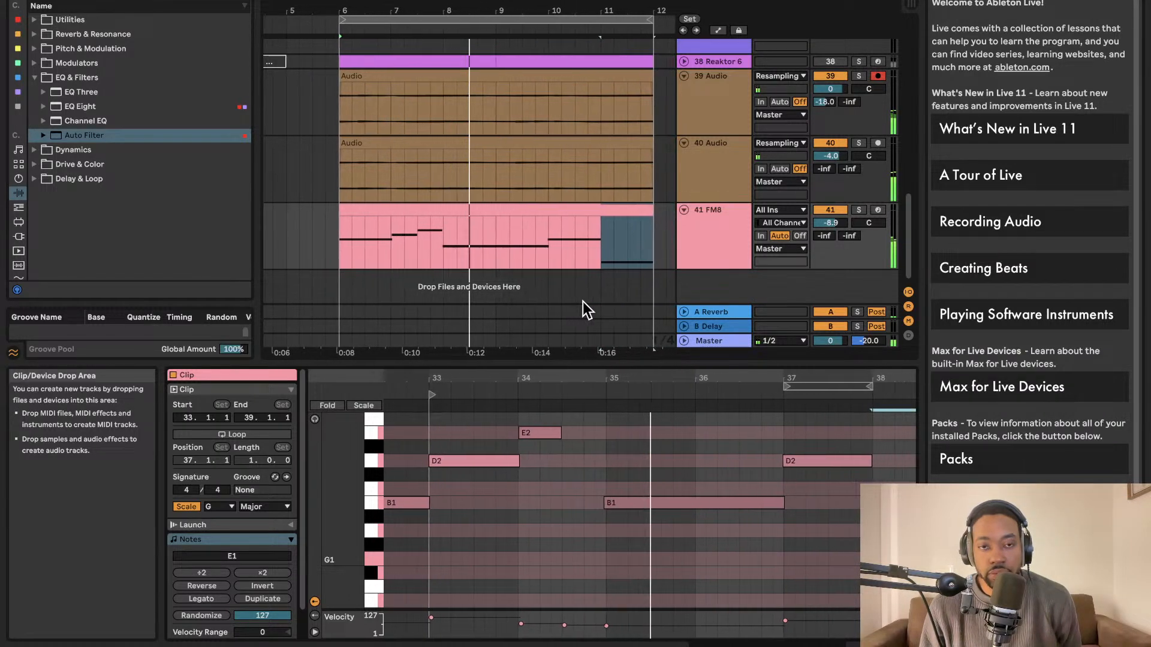
pyautogui.click(830, 76)
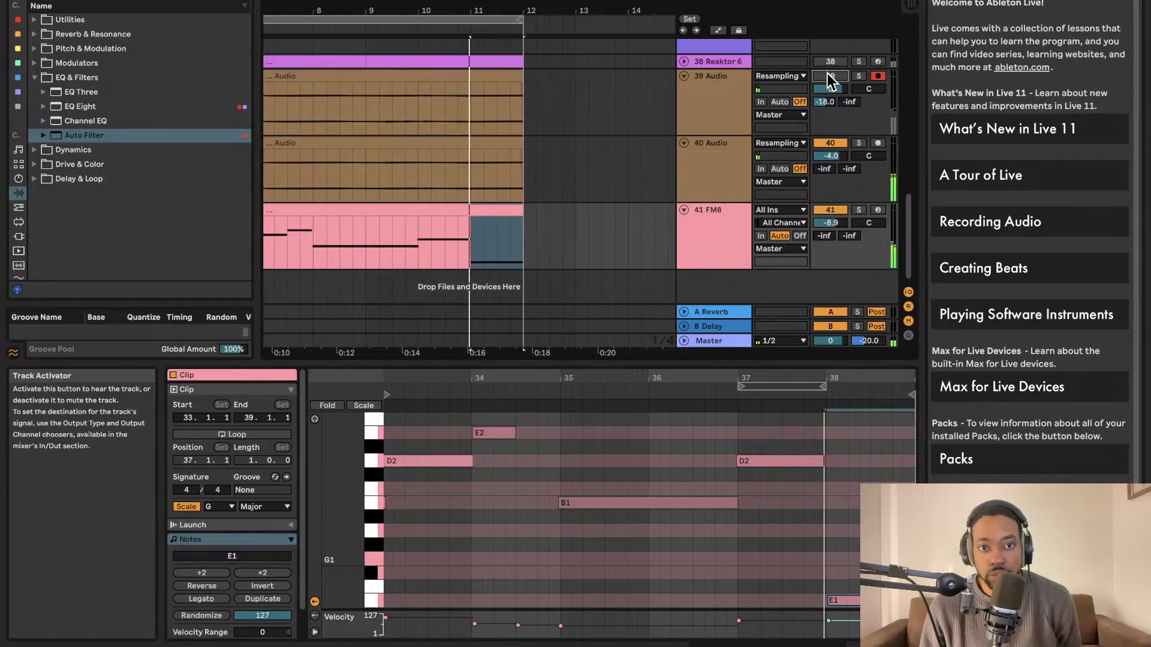
pyautogui.click(830, 76)
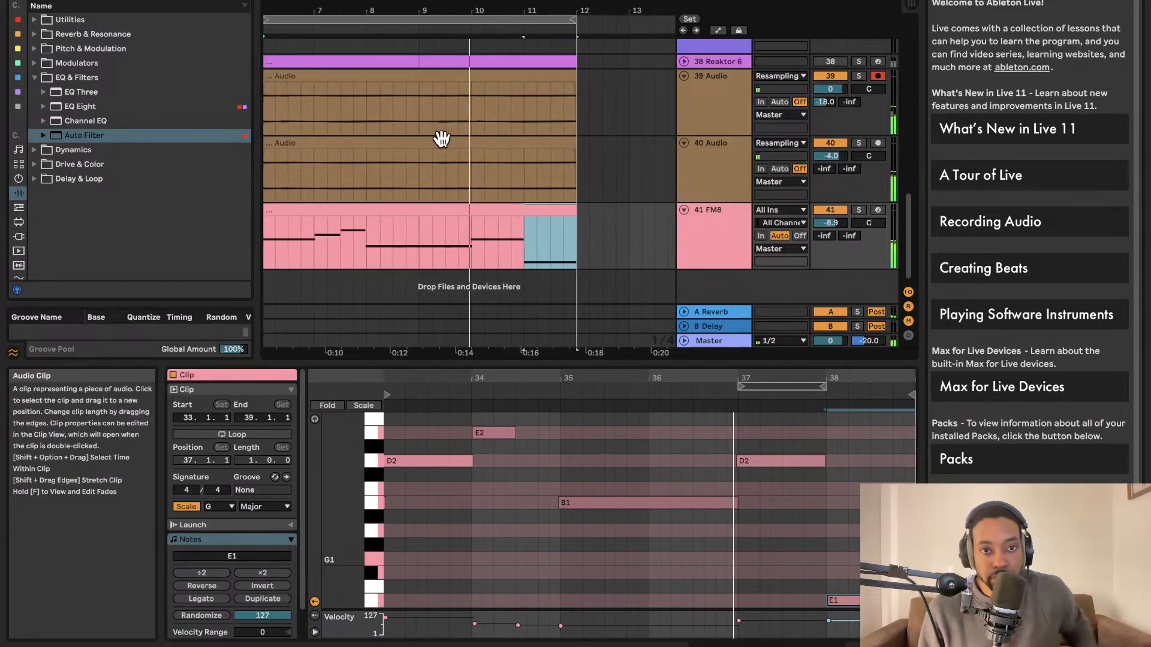
# - Look through the Dynamics audio effects and the Native Instruments and Arturia plug-ins in the browser
pyautogui.click(38, 154)
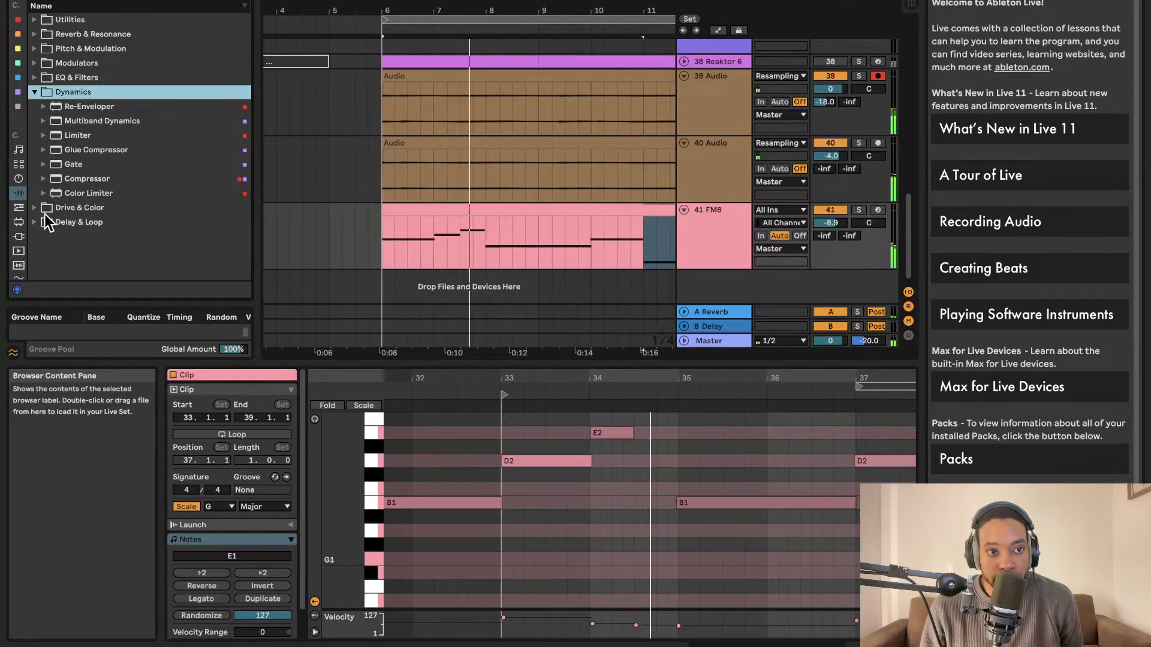
pyautogui.click(19, 237)
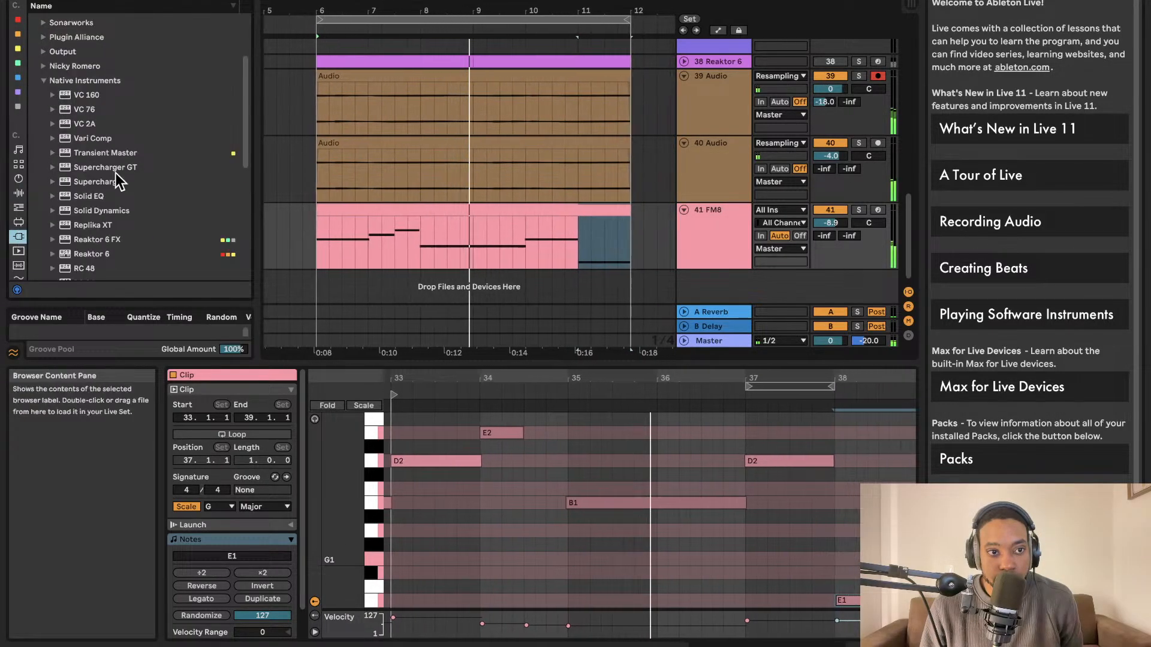
pyautogui.scroll(-5, 27, 251)
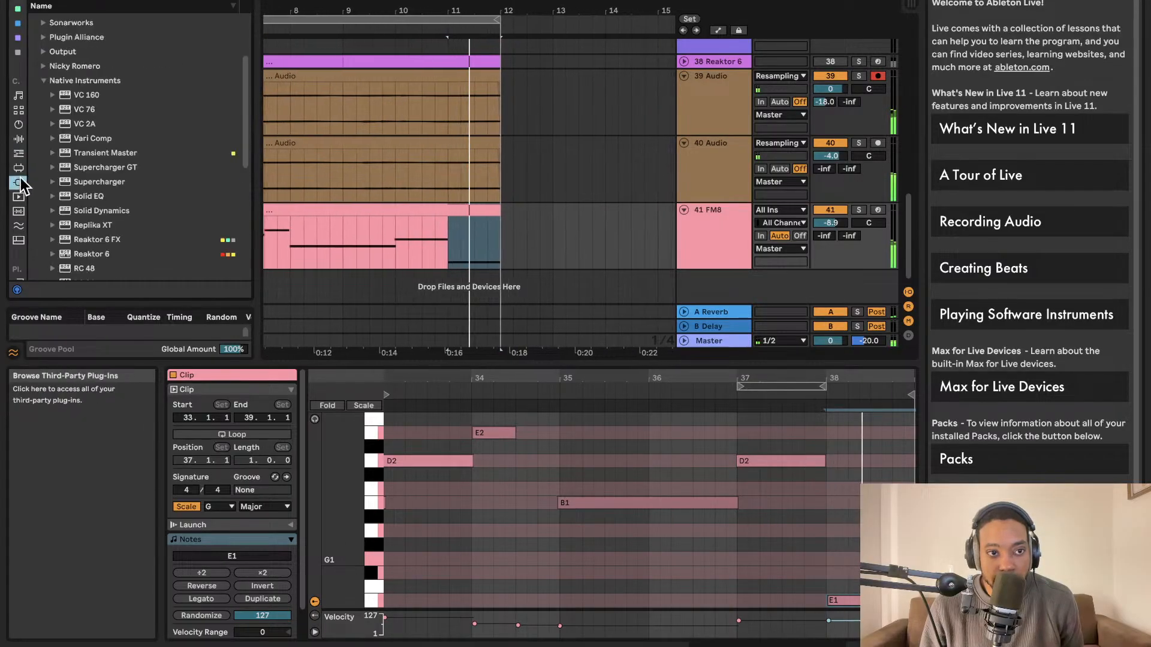
pyautogui.scroll(-10, 92, 179)
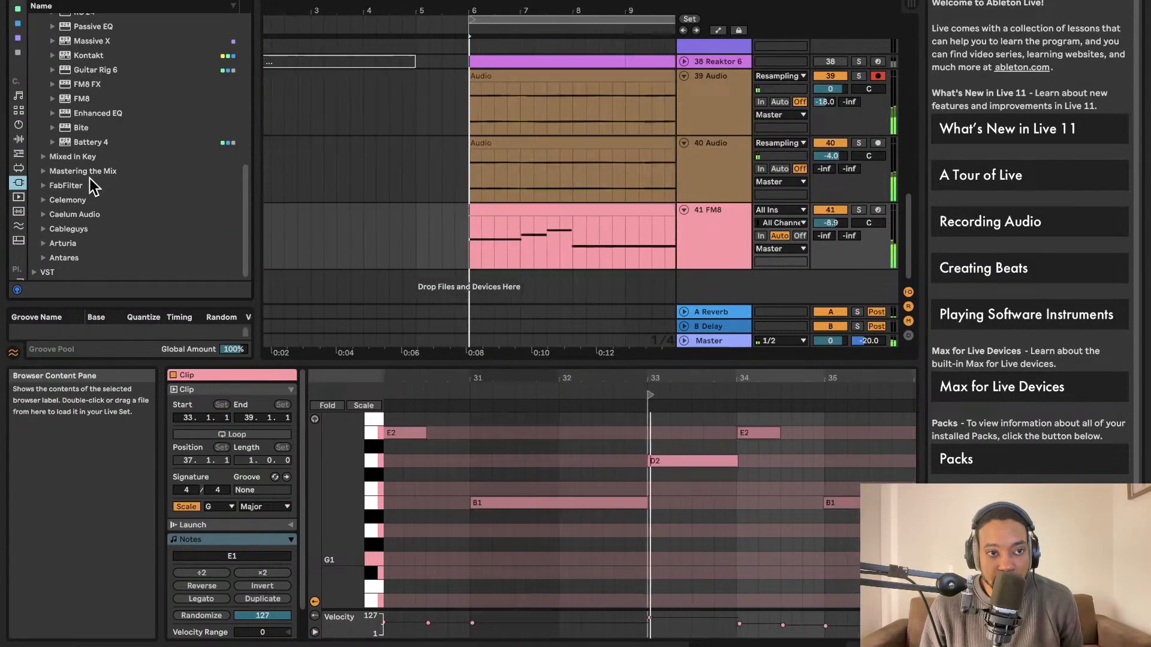
pyautogui.click(42, 242)
pyautogui.scroll(-15, 75, 255)
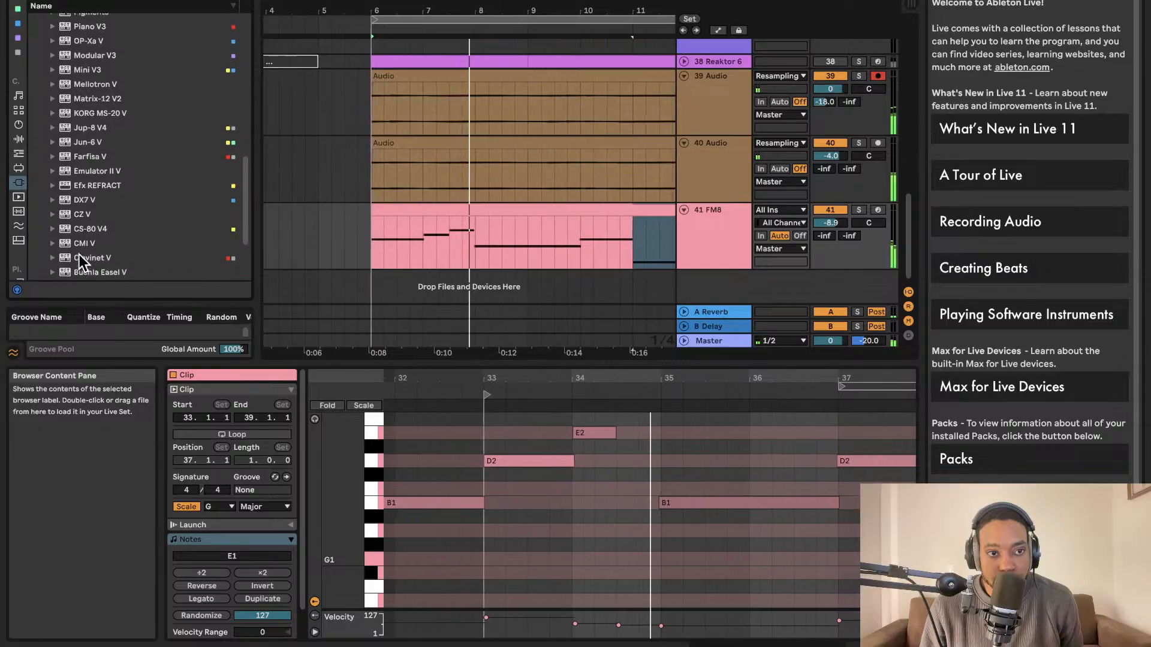
pyautogui.scroll(-3, 81, 253)
pyautogui.click(54, 246)
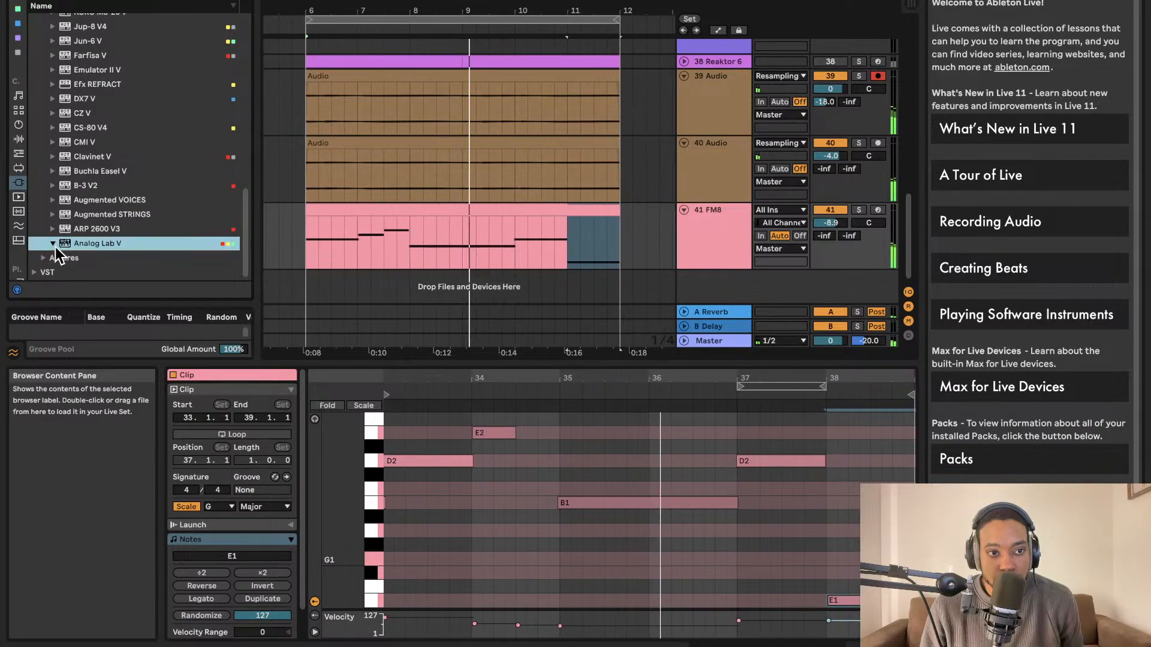
pyautogui.click(52, 243)
# - Examine the Antares, Cableguys, Celemony and FabFilter plug-ins in the VST3 collection
pyautogui.click(44, 258)
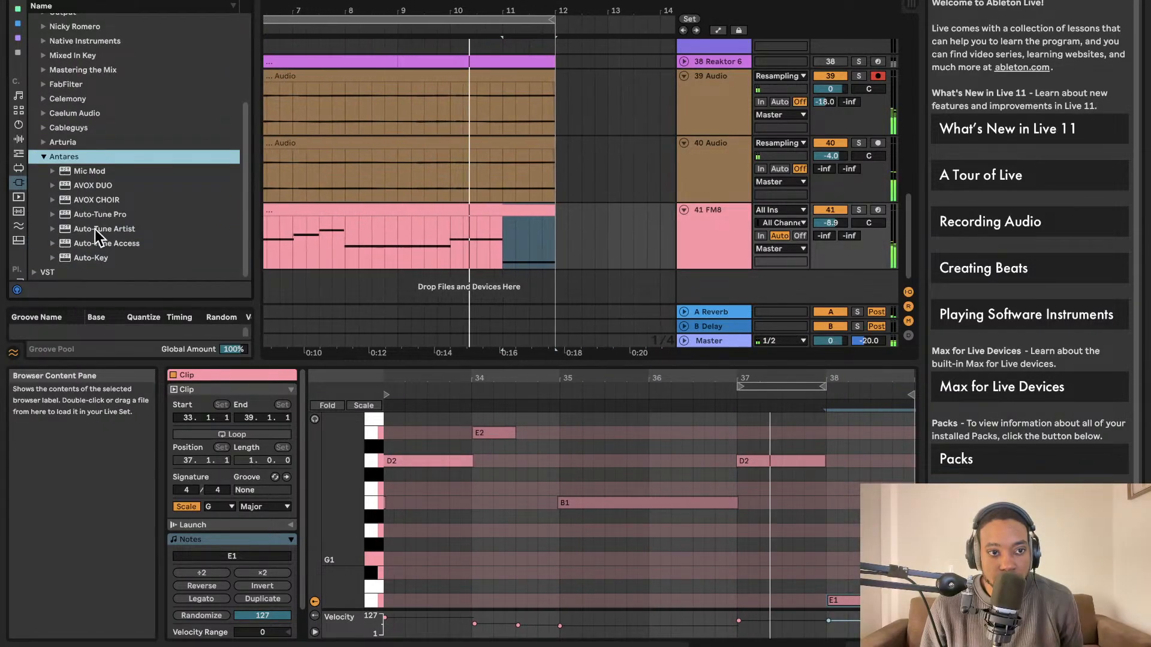
pyautogui.scroll(2, 56, 178)
pyautogui.click(47, 173)
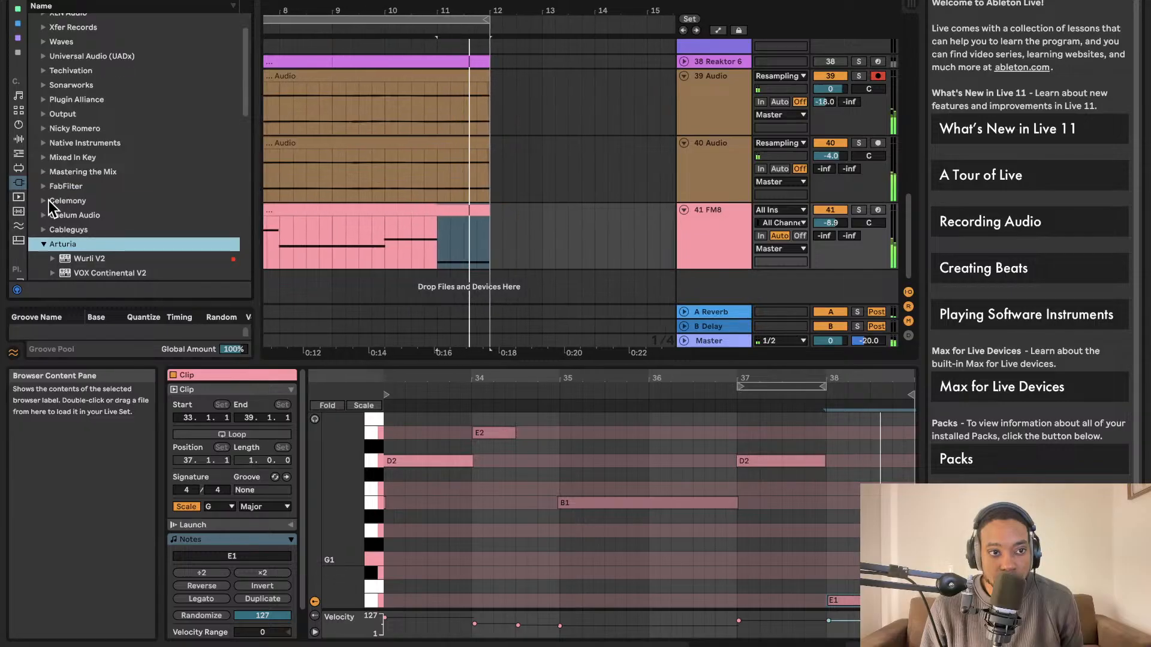
pyautogui.click(44, 230)
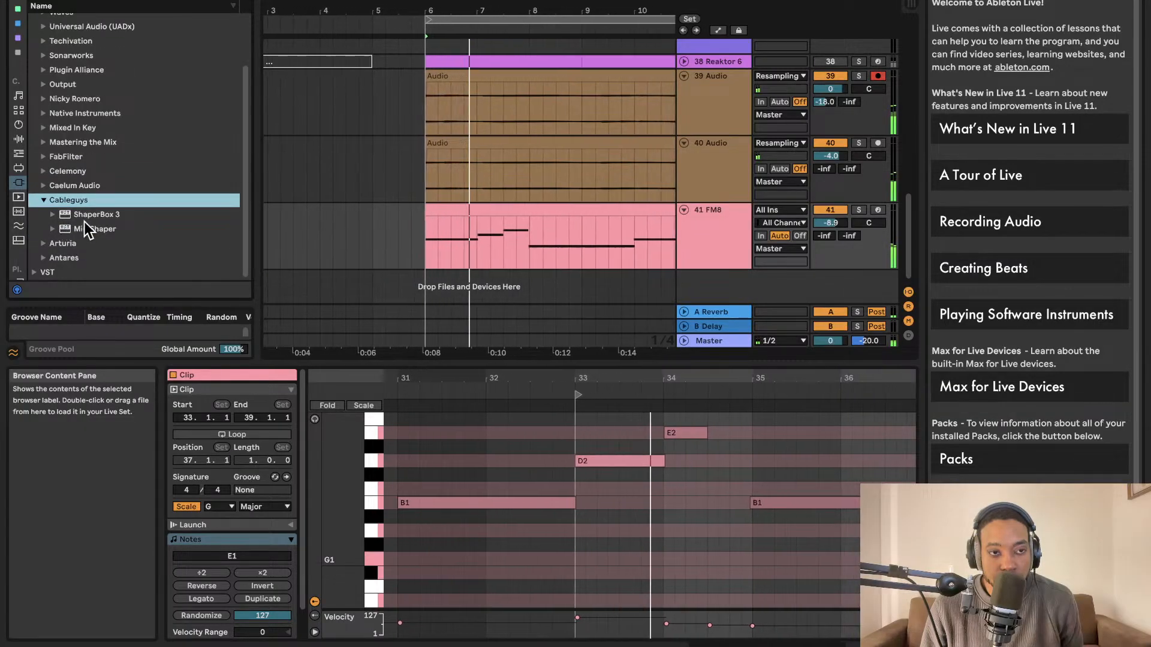
pyautogui.scroll(2, 43, 177)
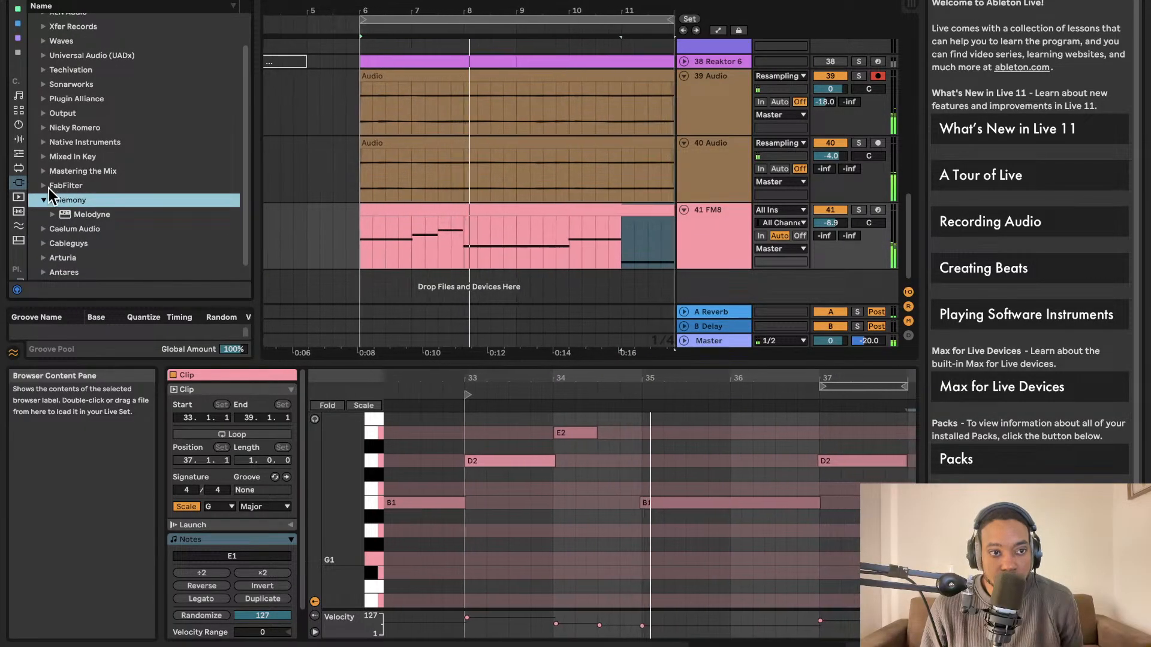
pyautogui.click(49, 187)
pyautogui.scroll(-5, 101, 196)
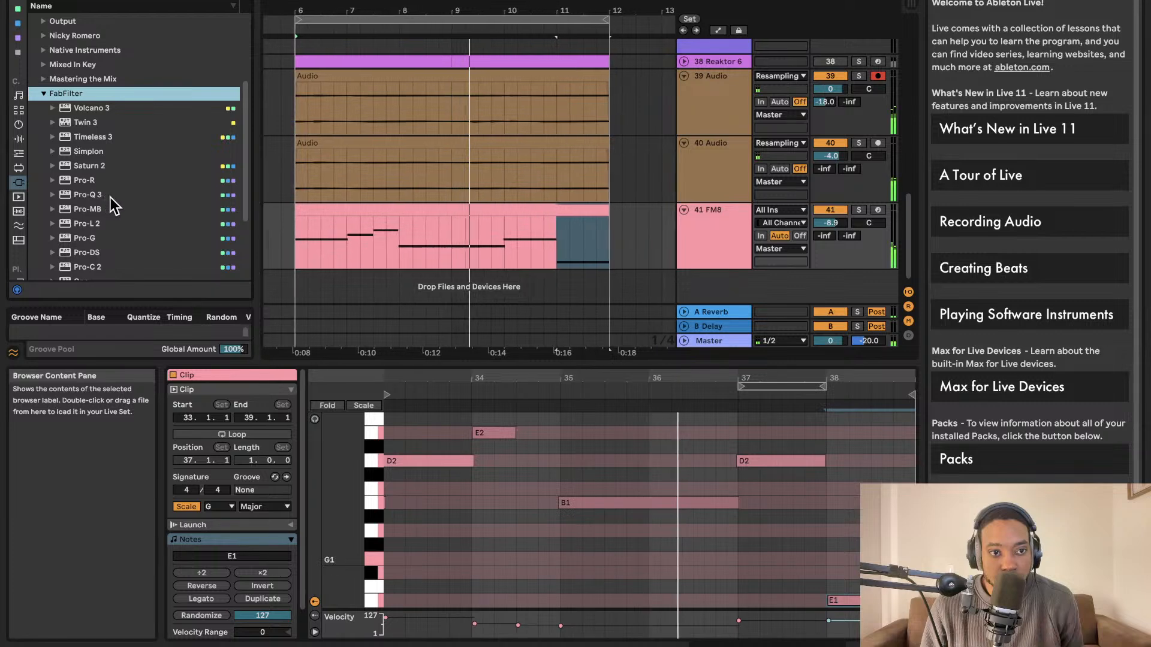
pyautogui.scroll(1, 103, 197)
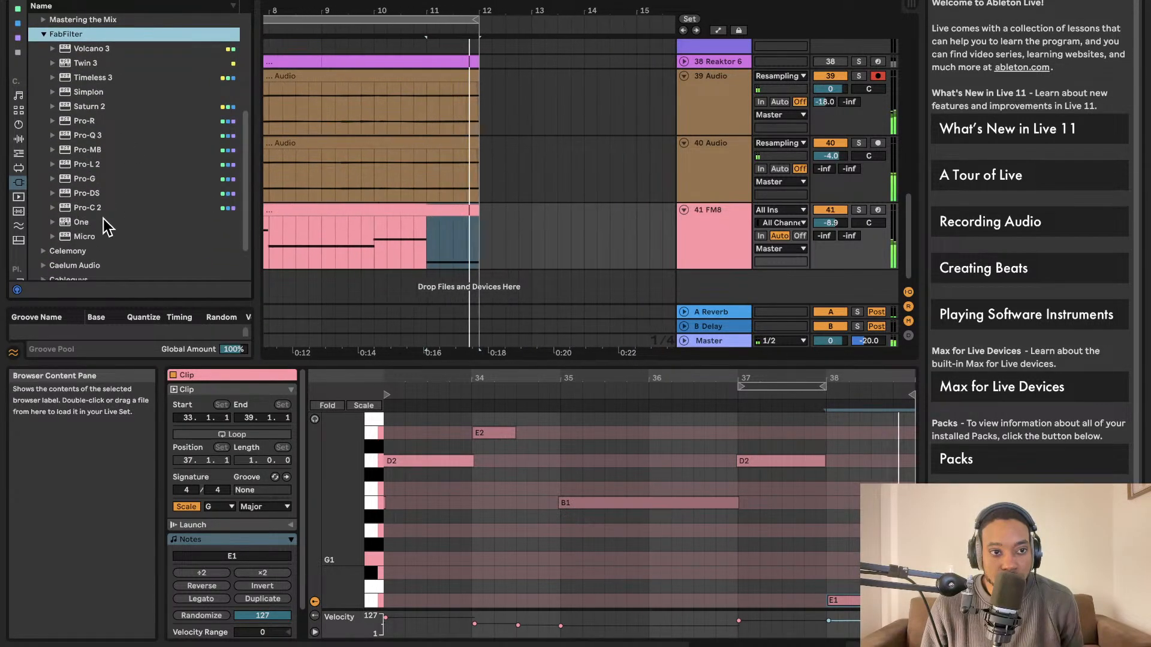
pyautogui.scroll(3, 108, 196)
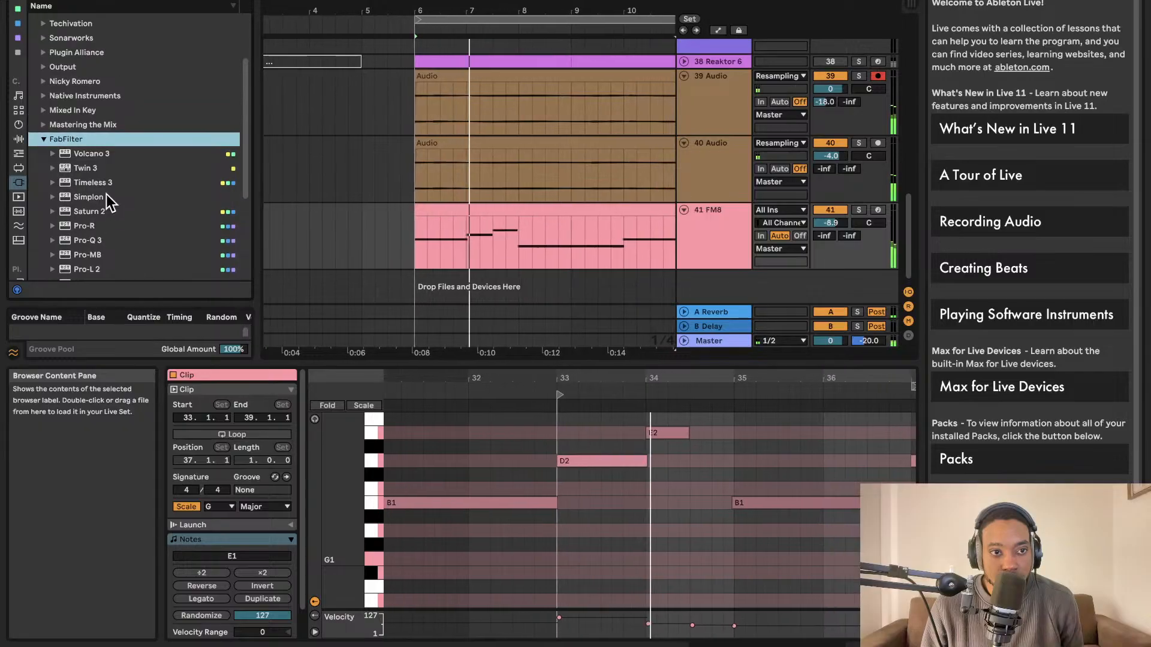
pyautogui.scroll(2, 100, 110)
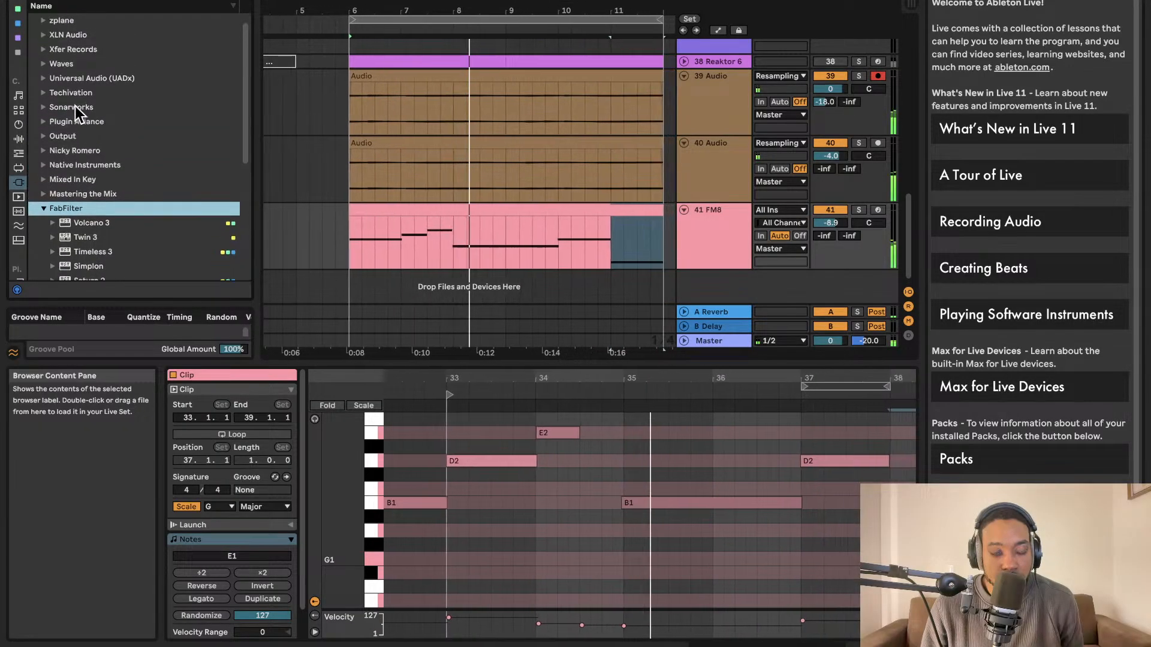
pyautogui.scroll(-2, 111, 168)
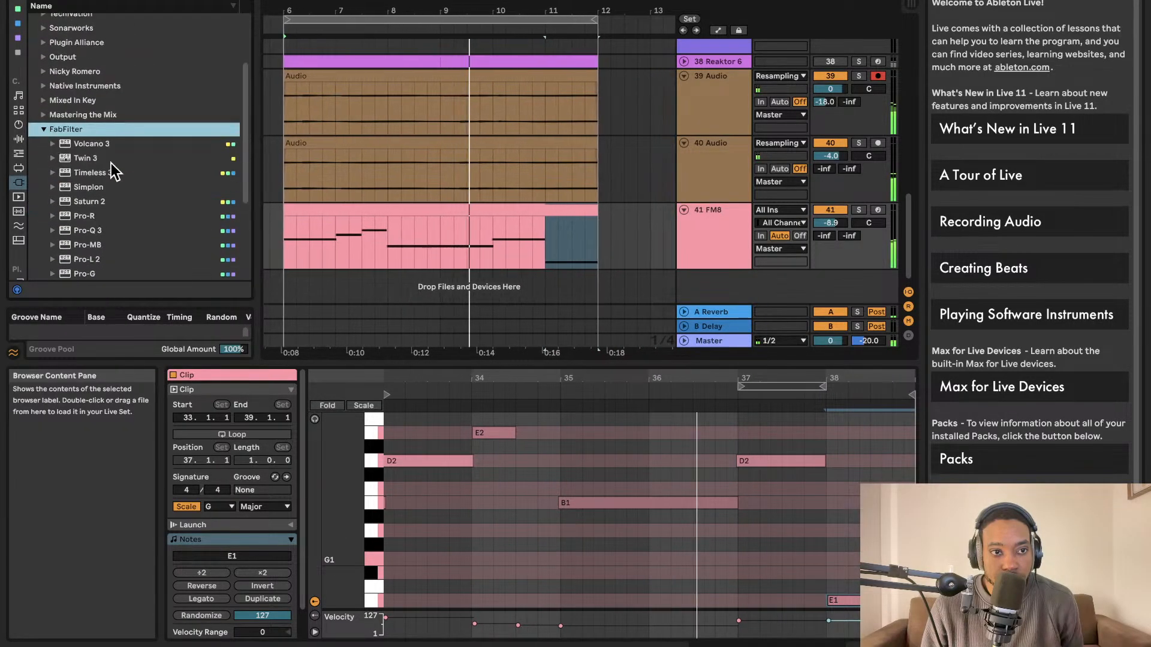
pyautogui.scroll(-3, 114, 172)
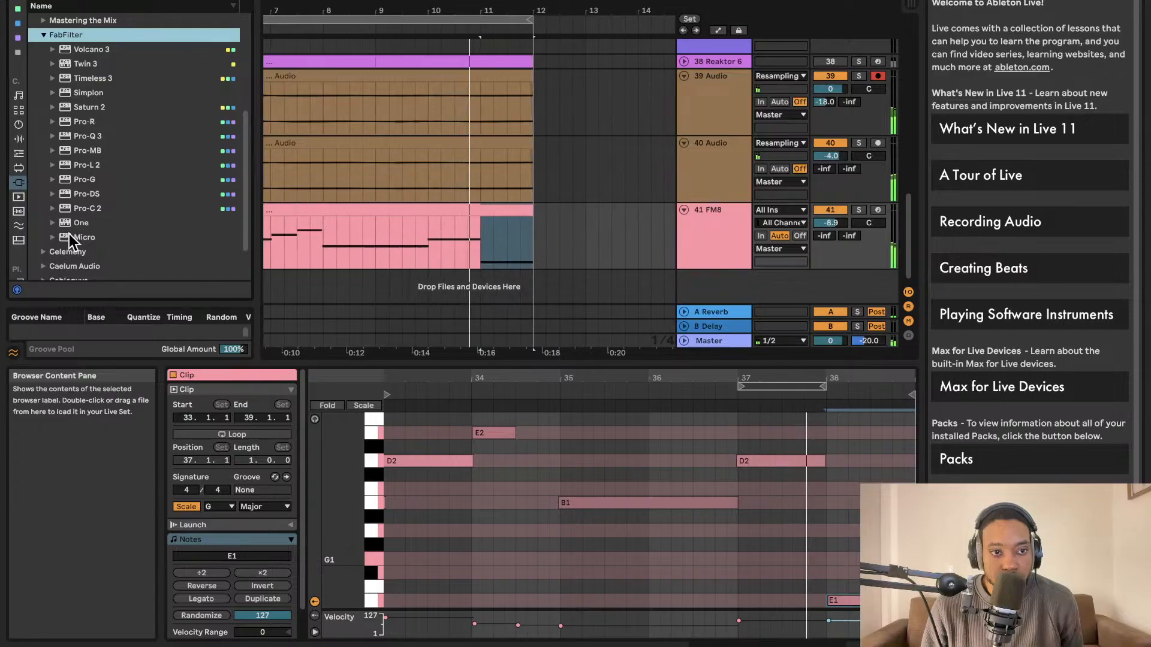
pyautogui.scroll(-2, 96, 216)
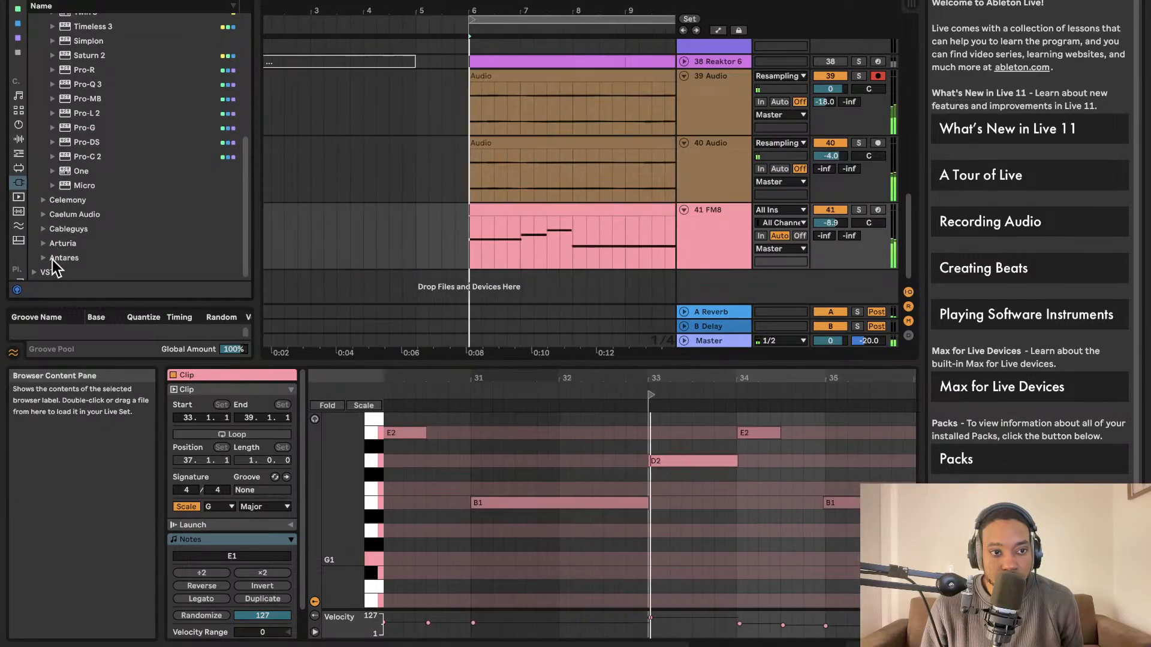
# - Check the synths in the VST plug-in collection and return to the VST3 manufacturer list
pyautogui.click(44, 214)
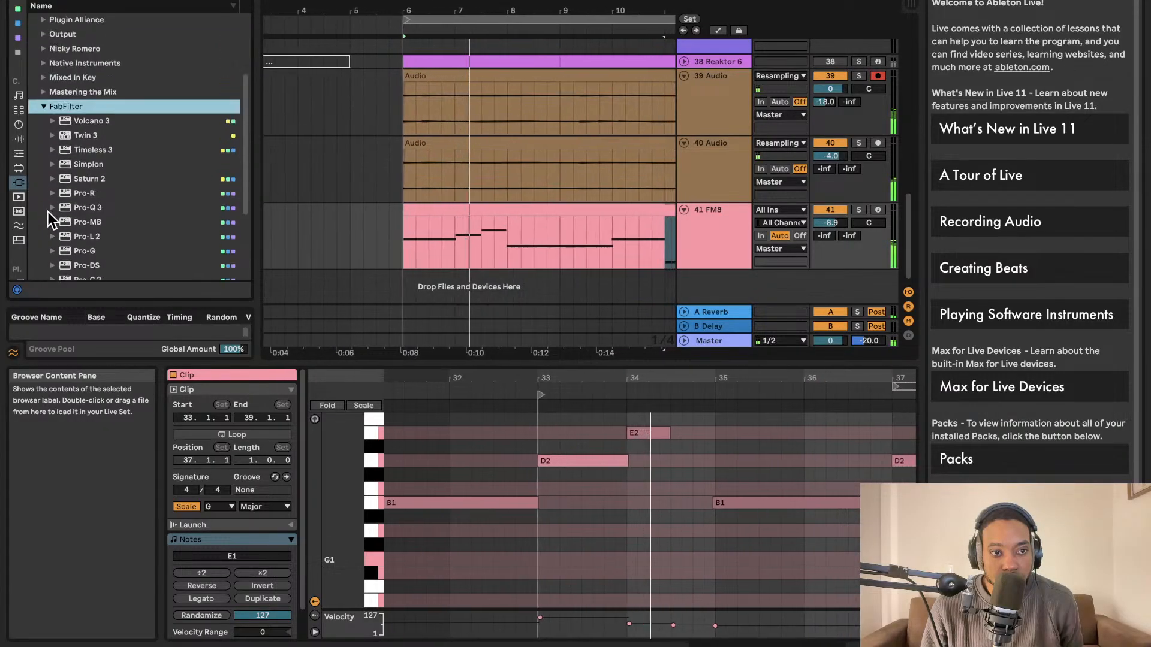
pyautogui.click(48, 212)
pyautogui.click(39, 273)
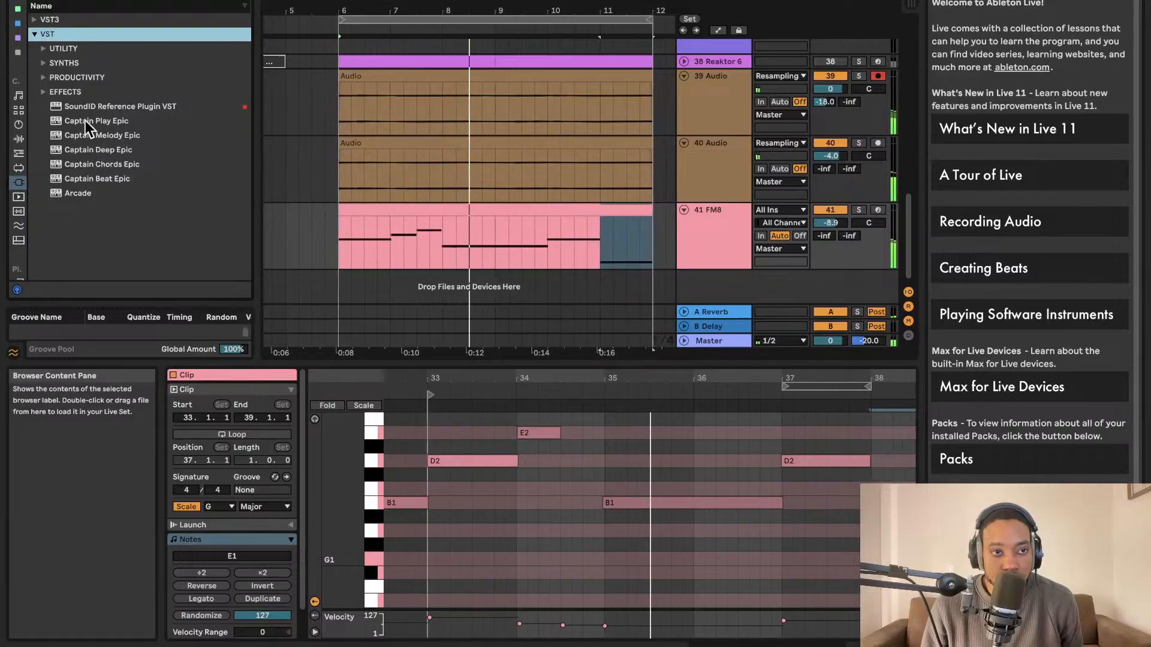
pyautogui.click(47, 63)
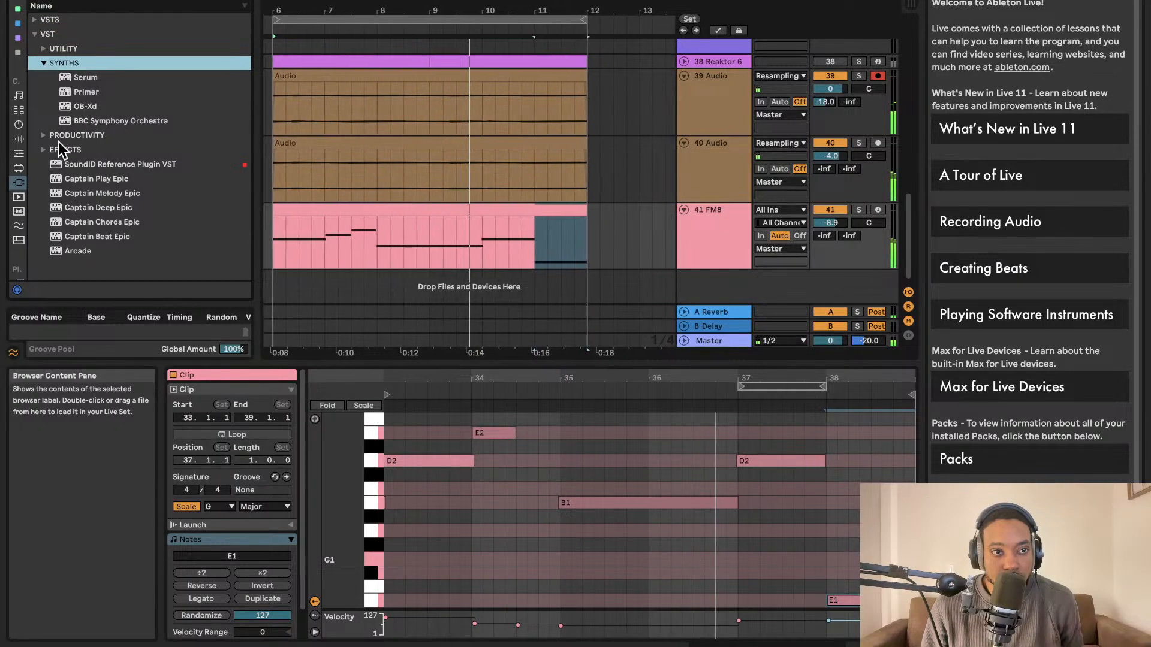
pyautogui.click(36, 21)
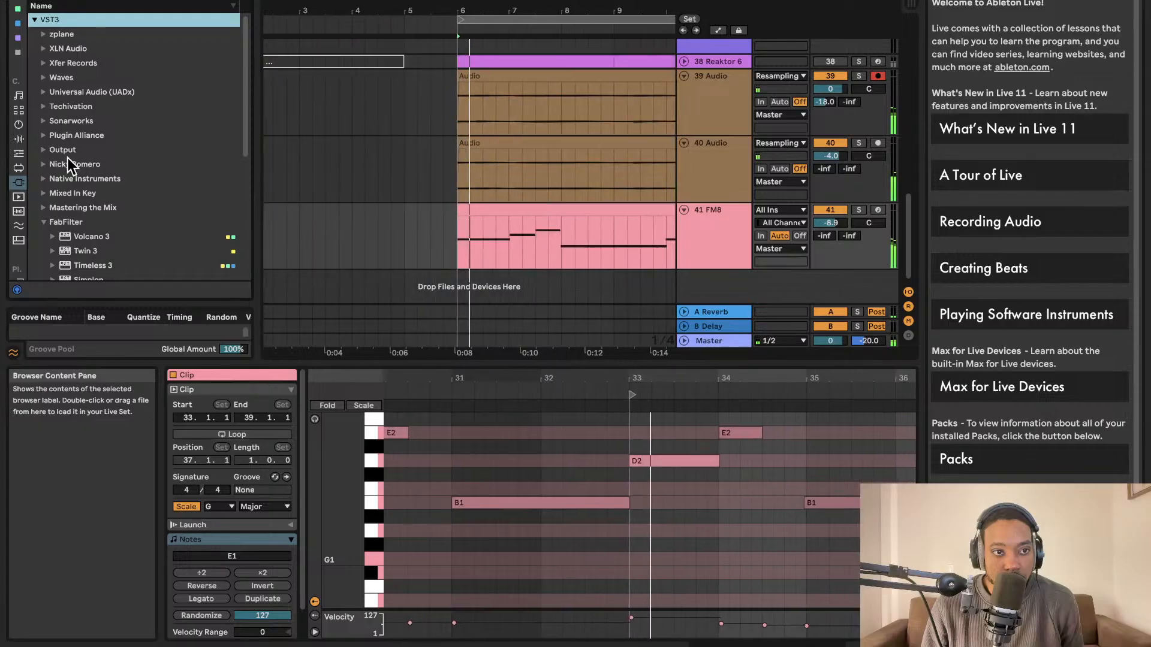
# - Look through the VST3 vendor folders, including Mastering the Mix, Arturia and Antares, for an effect for the FM8 track
pyautogui.scroll(-2, 71, 237)
pyautogui.click(44, 175)
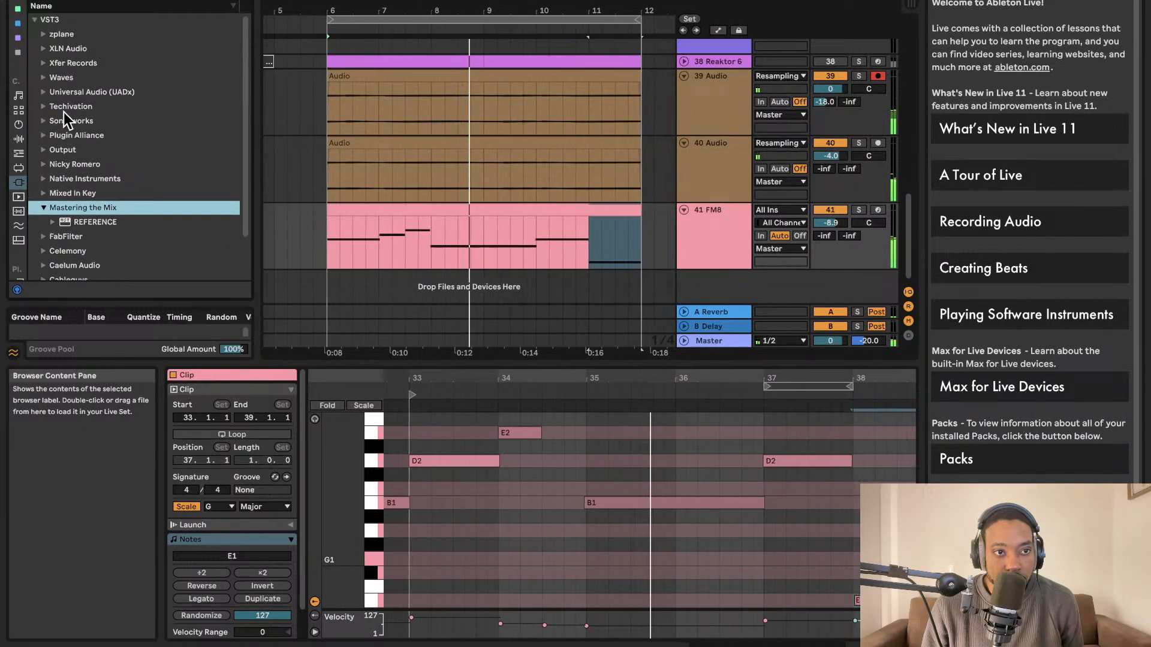
pyautogui.scroll(-1, 63, 113)
pyautogui.click(52, 242)
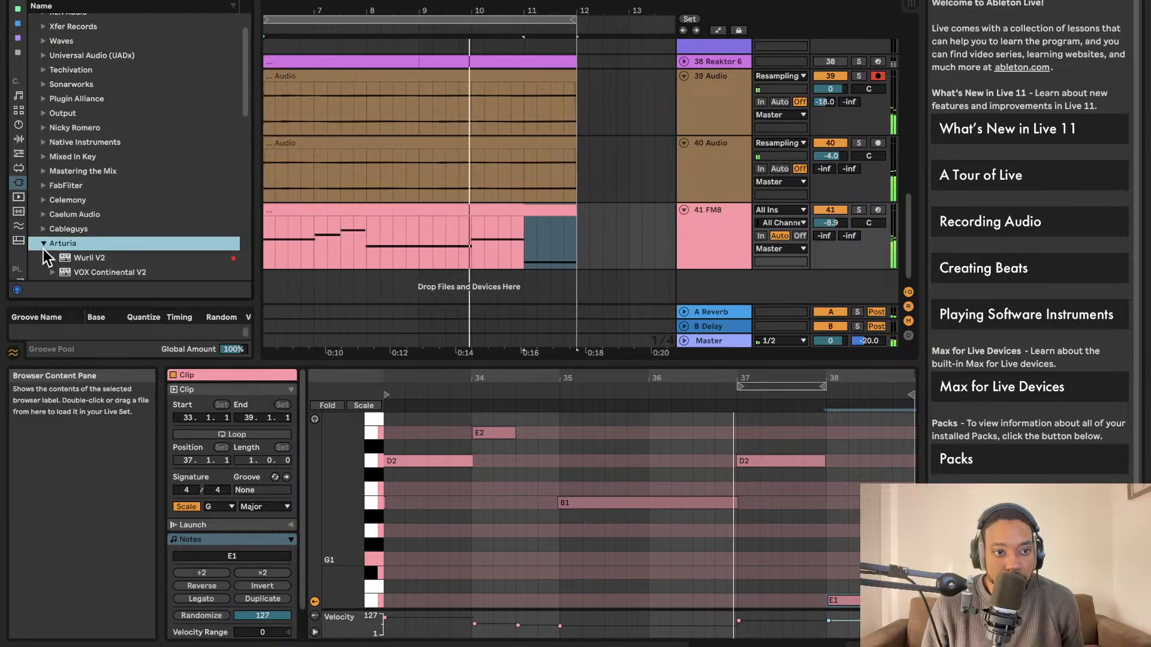
pyautogui.scroll(-15, 74, 244)
pyautogui.scroll(-10, 120, 228)
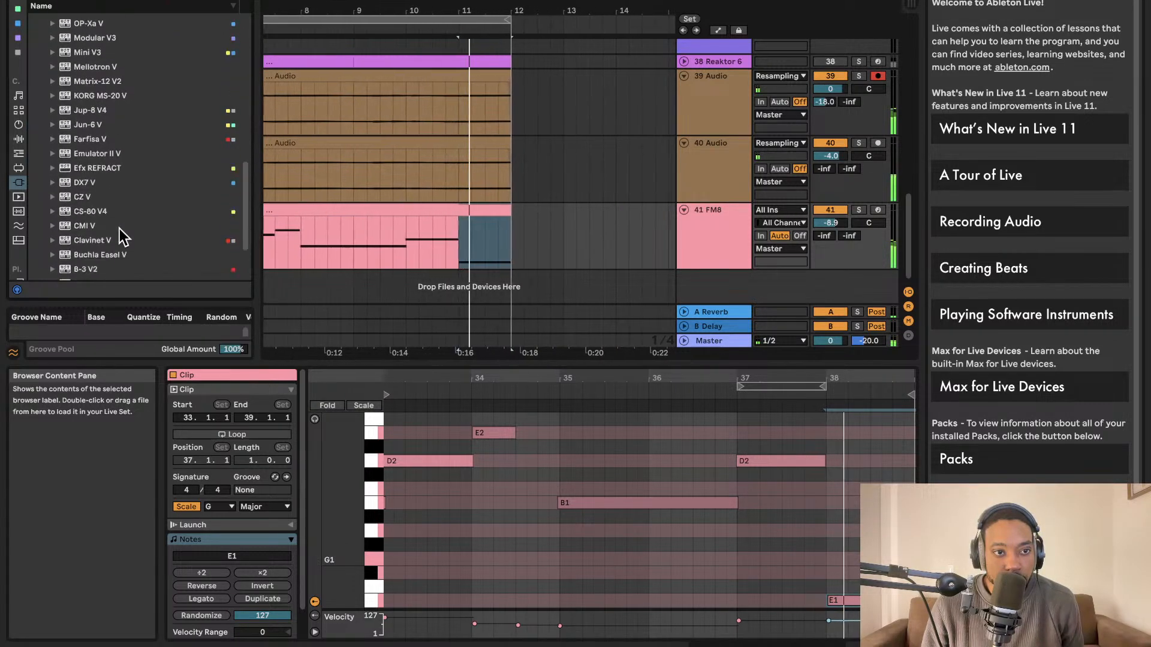
pyautogui.click(48, 259)
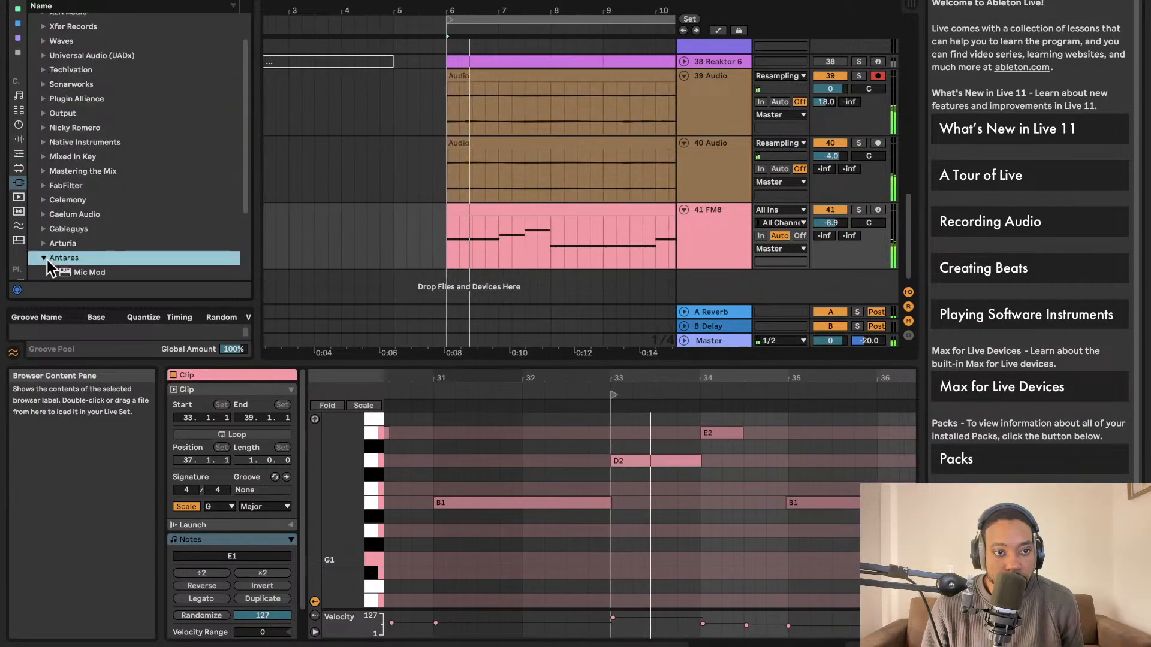
pyautogui.scroll(5, 100, 213)
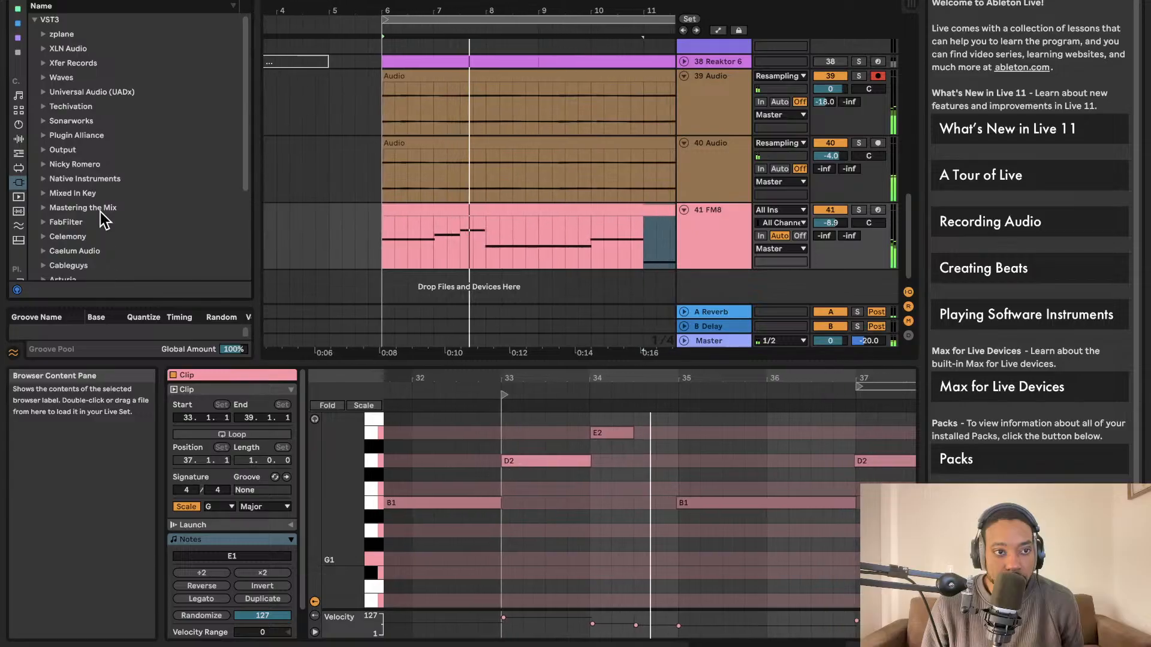
# - Load Caelum Audio's Tape Cassette 2 VST3 effect onto the 41 FM8 track
pyautogui.click(41, 79)
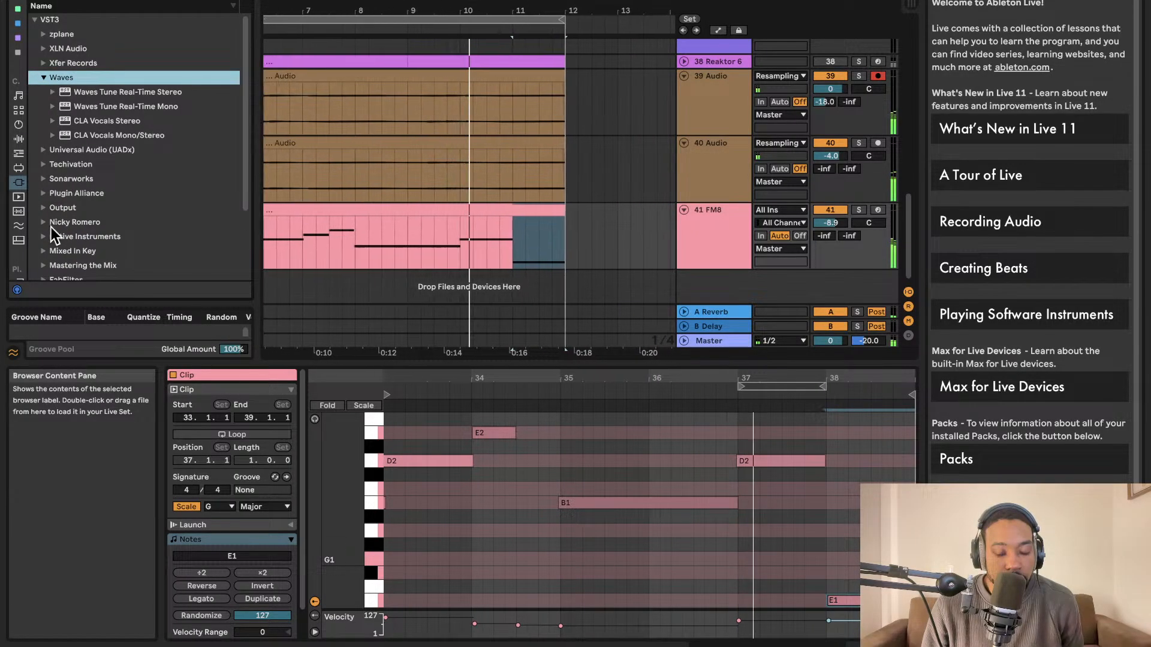
pyautogui.scroll(-3, 54, 228)
pyautogui.scroll(-1, 79, 207)
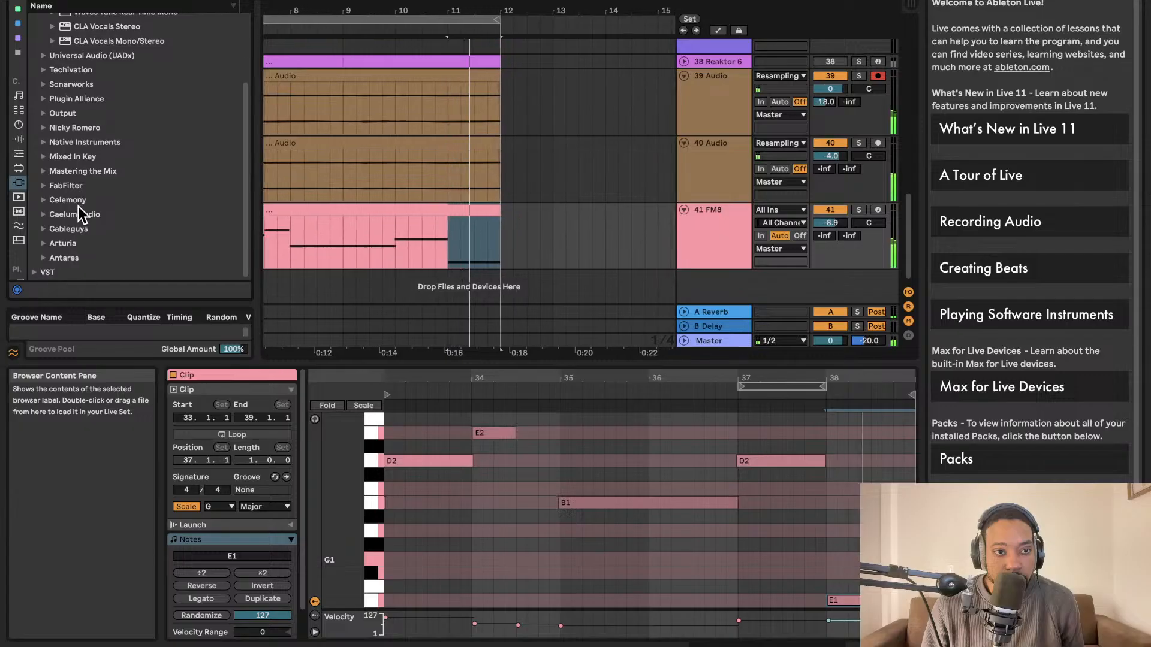
pyautogui.click(41, 216)
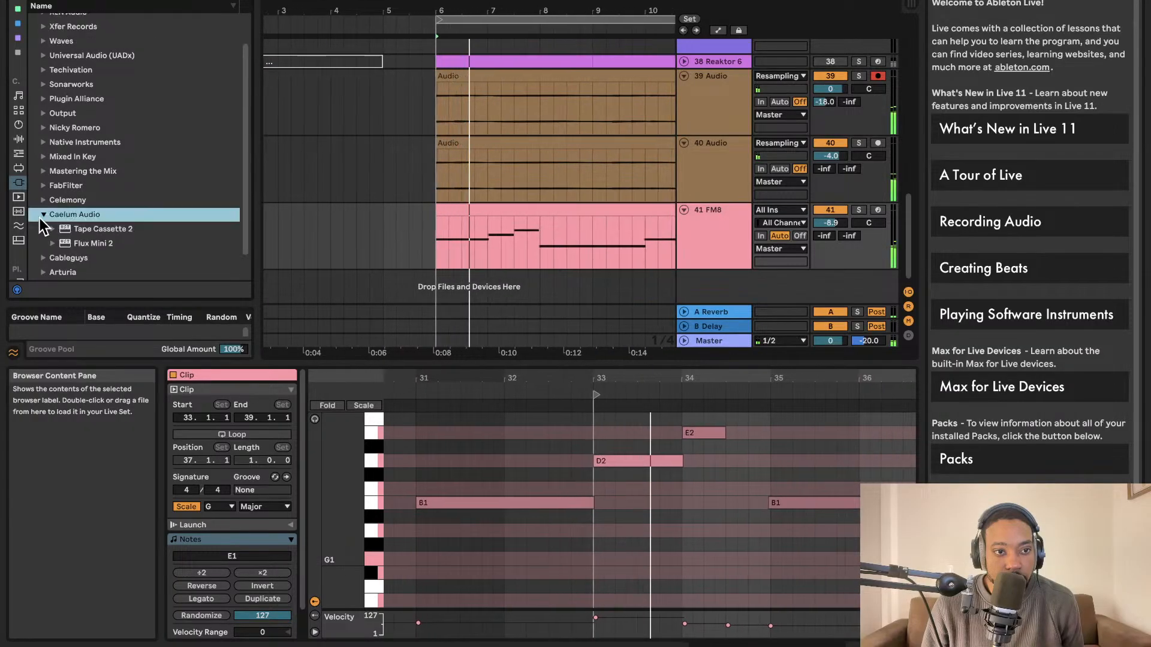
pyautogui.scroll(-1, 57, 233)
pyautogui.moveTo(75, 205); pyautogui.dragTo(711, 235)
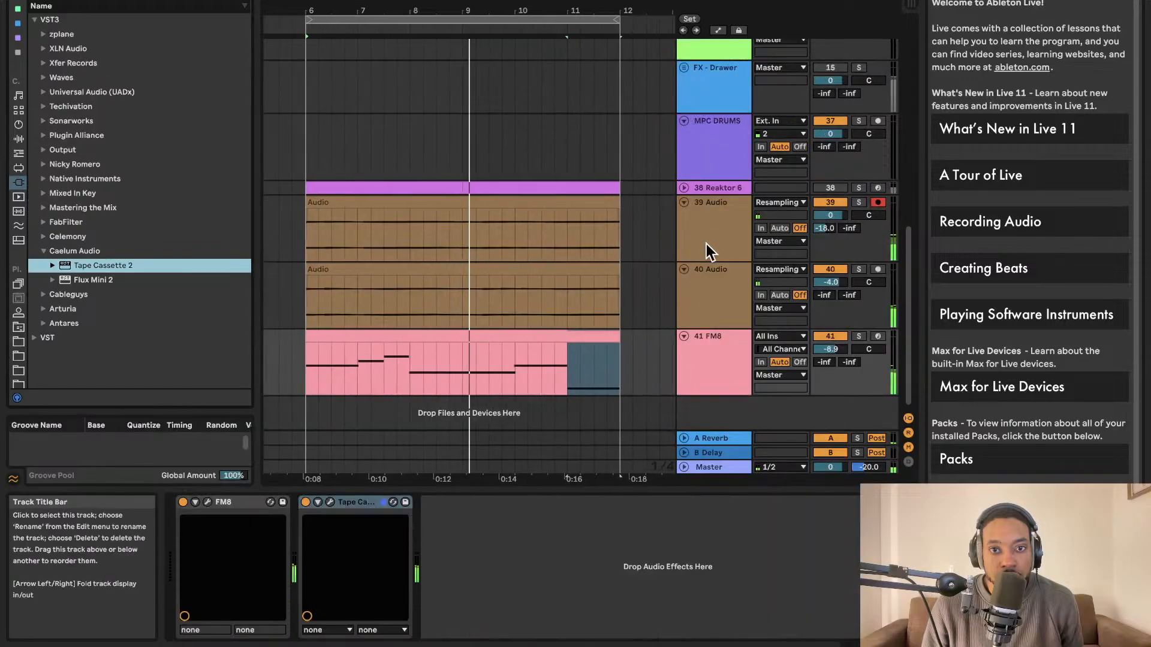
# - Set Tape Cassette 2's Low Pass to about 15897 Hz, Noise to about -58.75 dB and Wow to about 37.85%
pyautogui.click(330, 502)
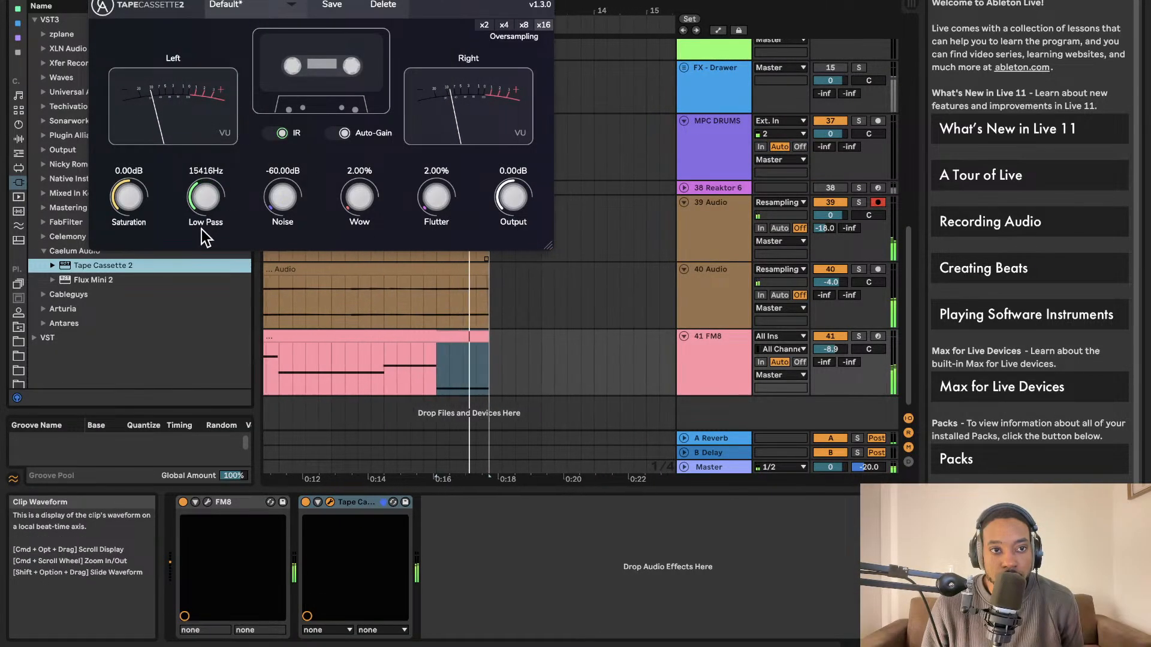
pyautogui.moveTo(268, 207); pyautogui.dragTo(297, 145)
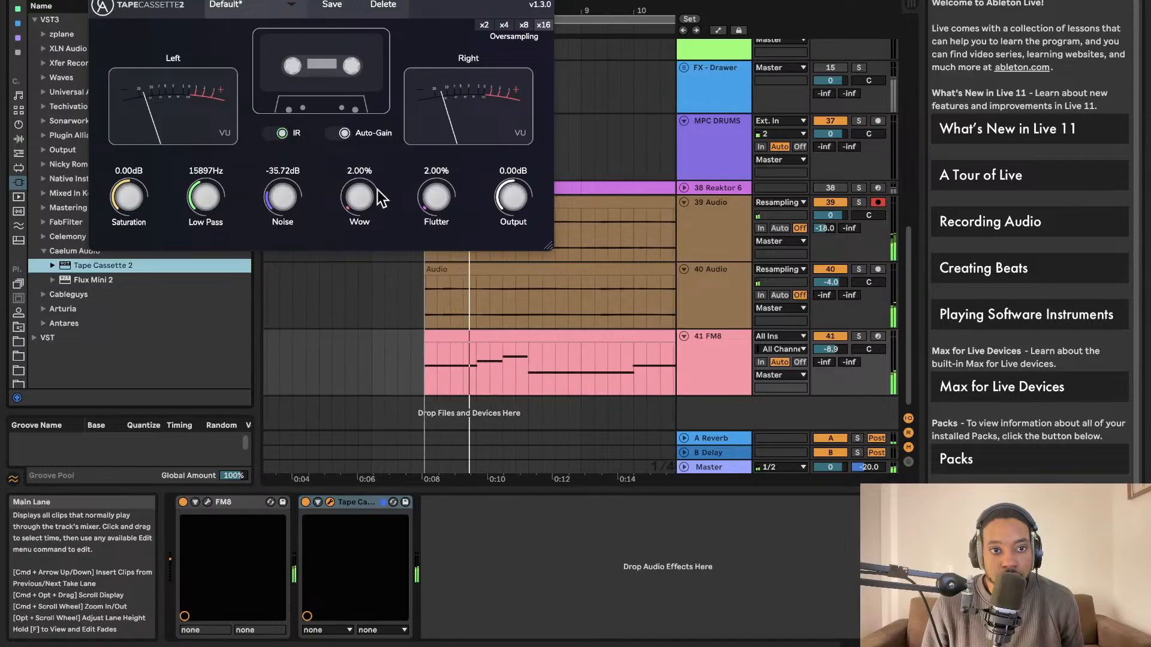
pyautogui.moveTo(280, 231); pyautogui.dragTo(283, 207)
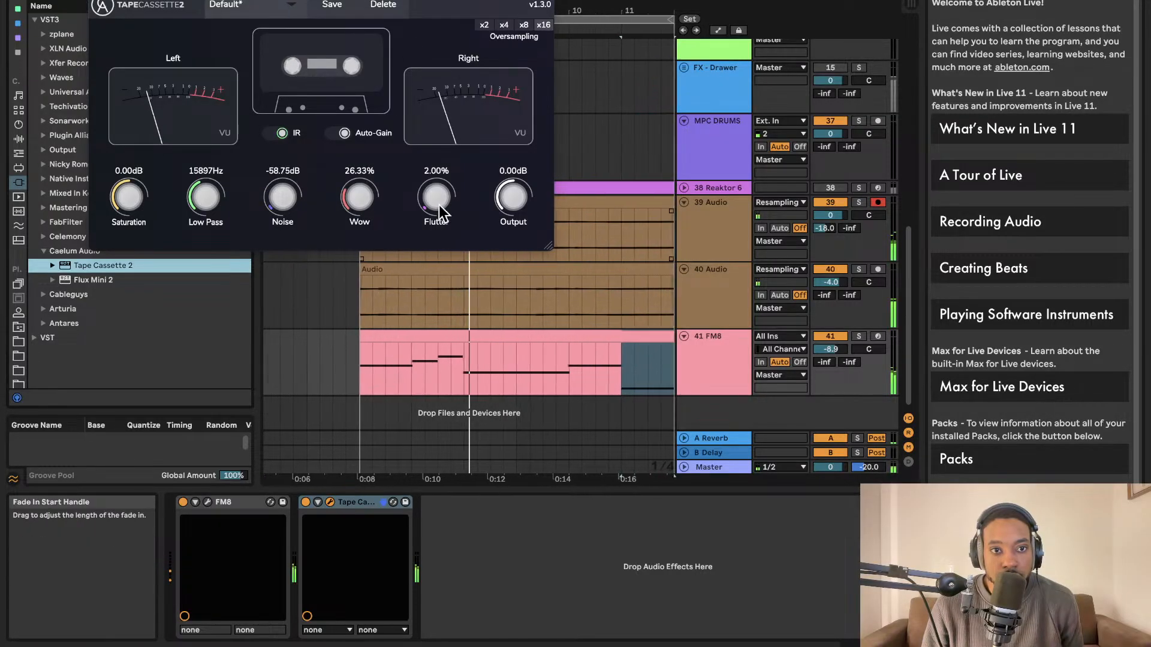
pyautogui.moveTo(361, 202); pyautogui.dragTo(364, 197)
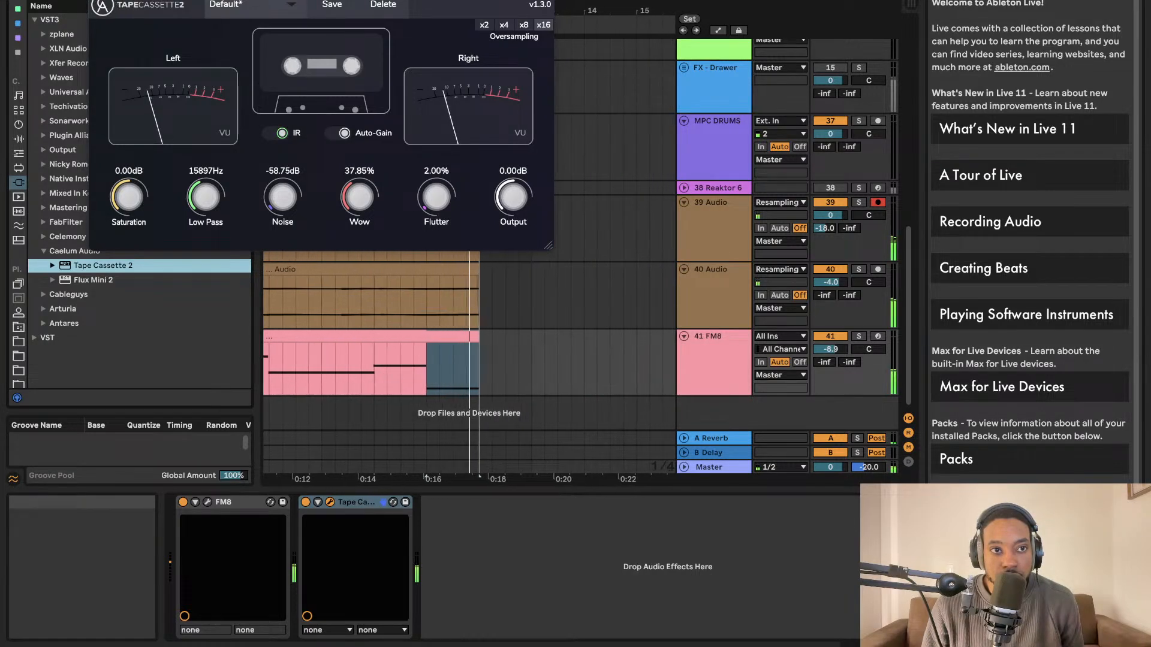
pyautogui.click(99, 1)
# - Raise the FM8 track's volume to -6.6 dB
pyautogui.click(827, 353)
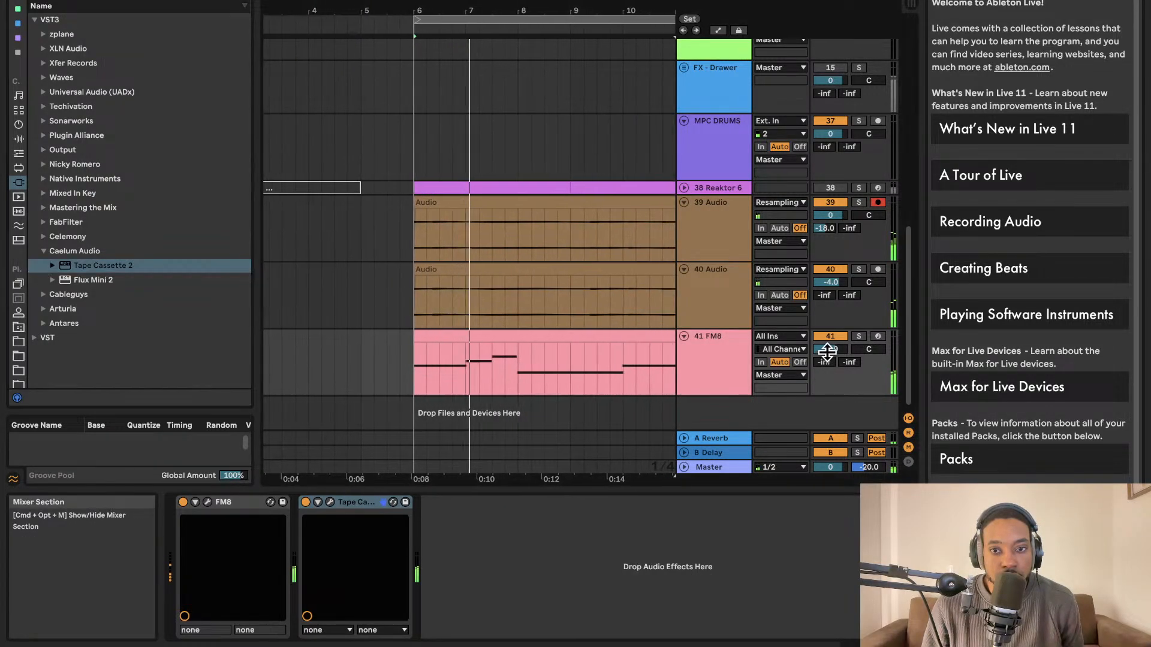
pyautogui.moveTo(827, 352)
pyautogui.mouseDown()
pyautogui.moveTo(827, 366)
pyautogui.moveTo(827, 348)
pyautogui.mouseUp()
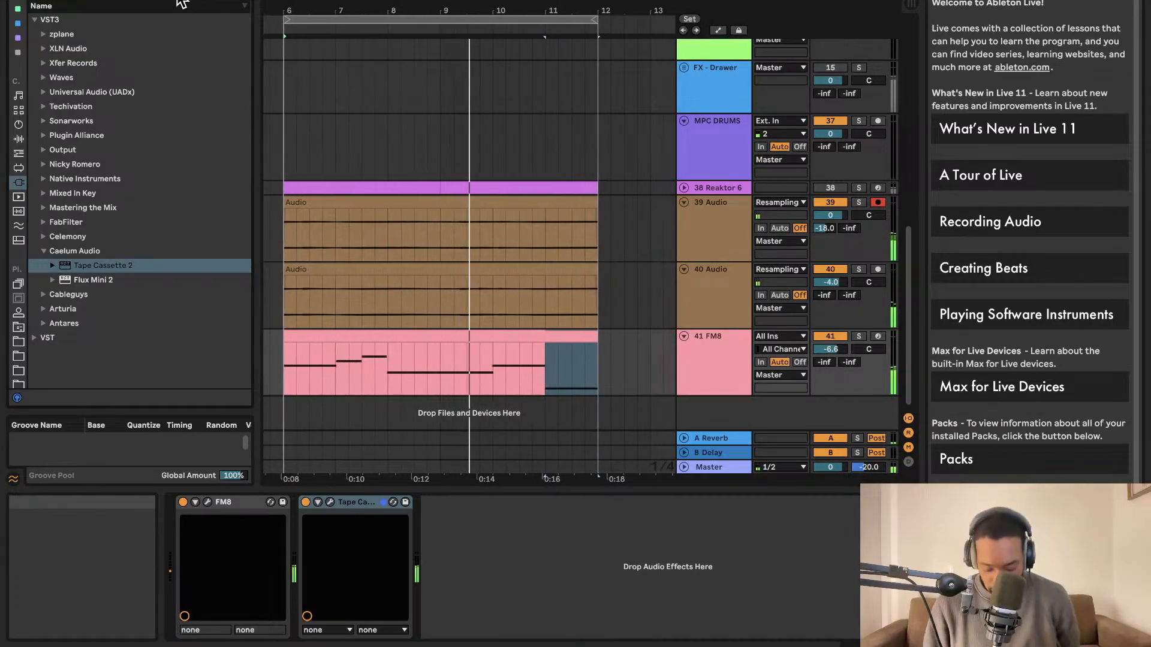
# - Search the plug-ins for a reverb and load ValhallaVintageVerb onto the FM8 track after Tape Cassette 2
pyautogui.write('r')
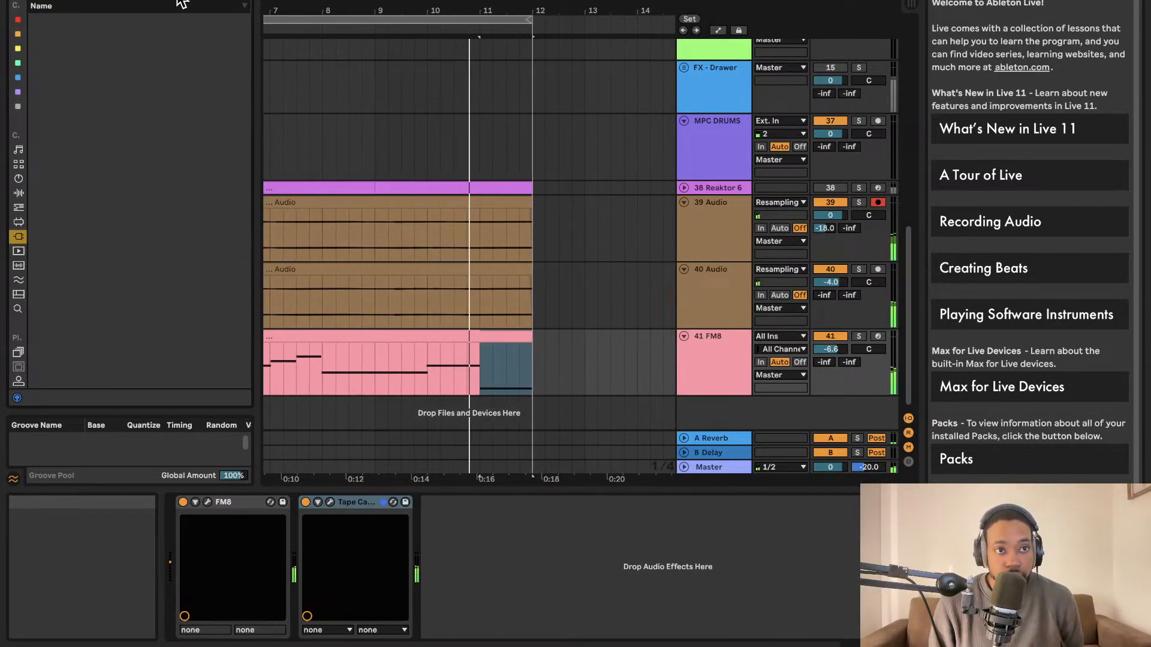
pyautogui.press('BackSpace')
pyautogui.write('rea')
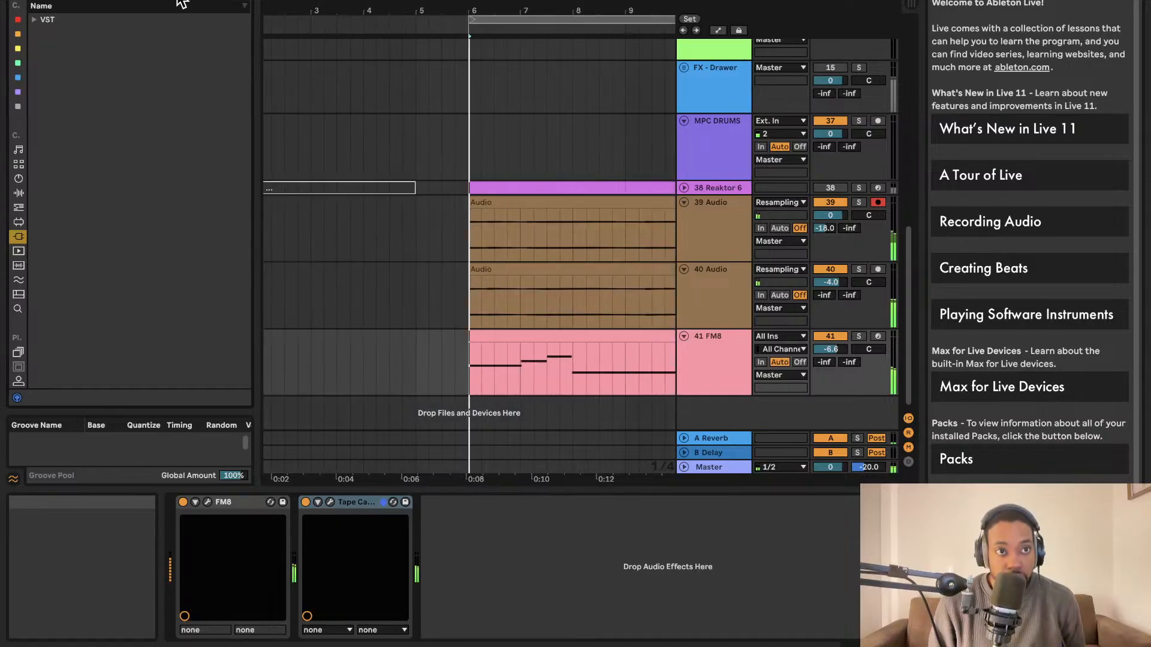
pyautogui.click(35, 19)
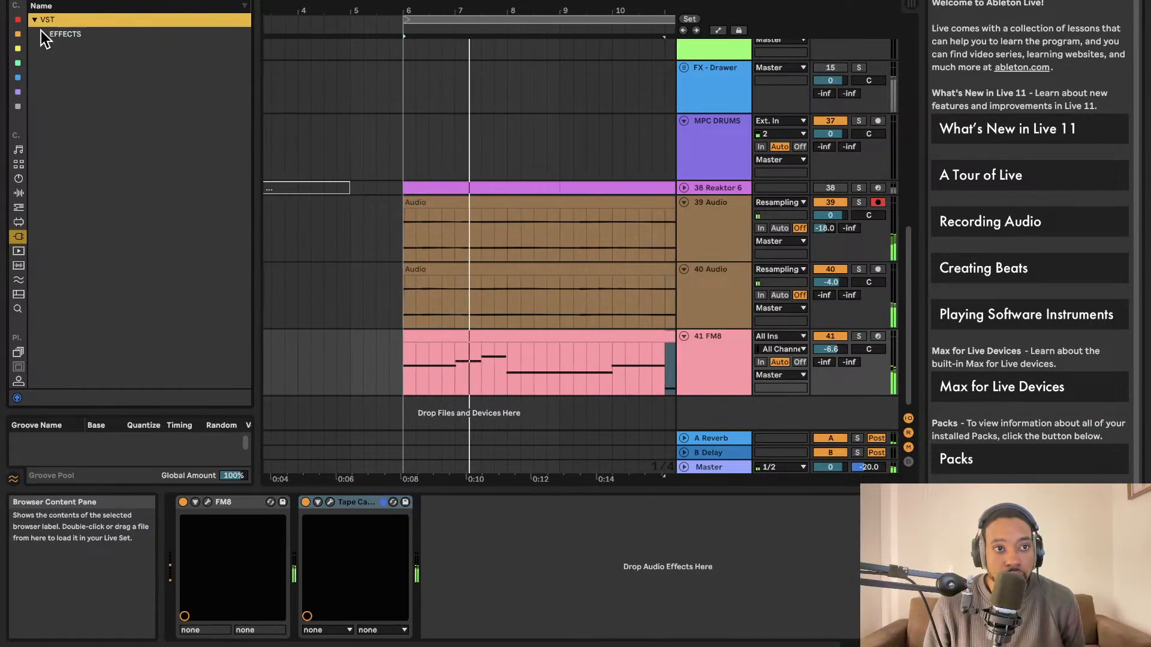
pyautogui.click(43, 33)
pyautogui.moveTo(91, 50); pyautogui.dragTo(707, 368)
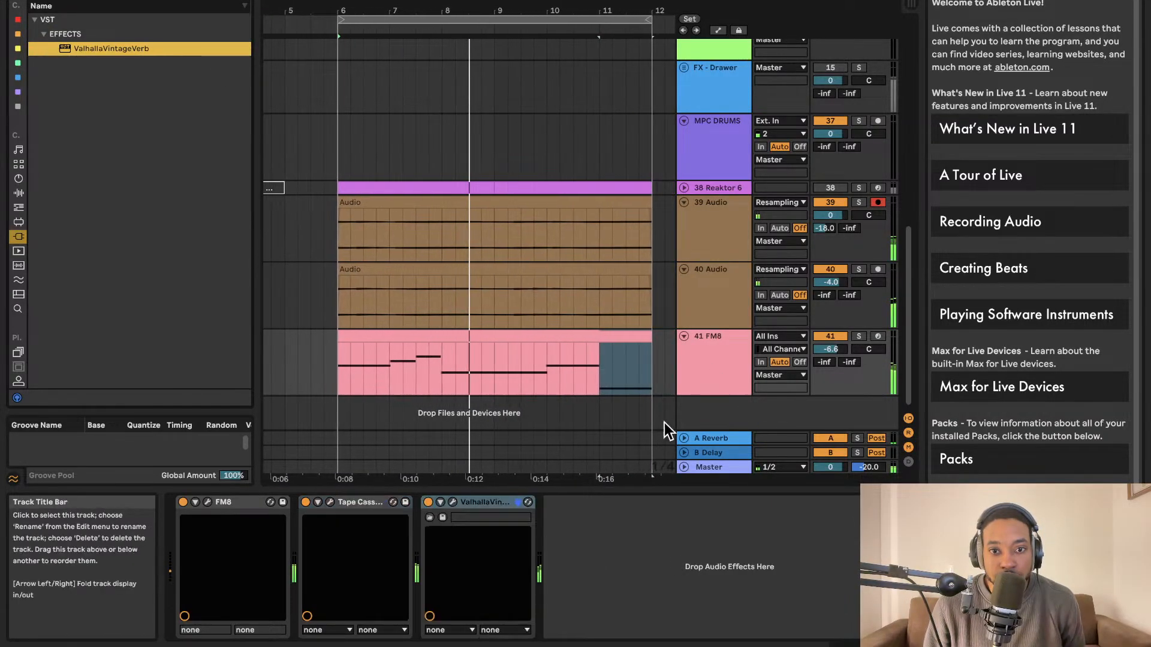
# - Set ValhallaVintageVerb's Mix to about 60.9% and Decay to about 1.13 s
pyautogui.click(453, 501)
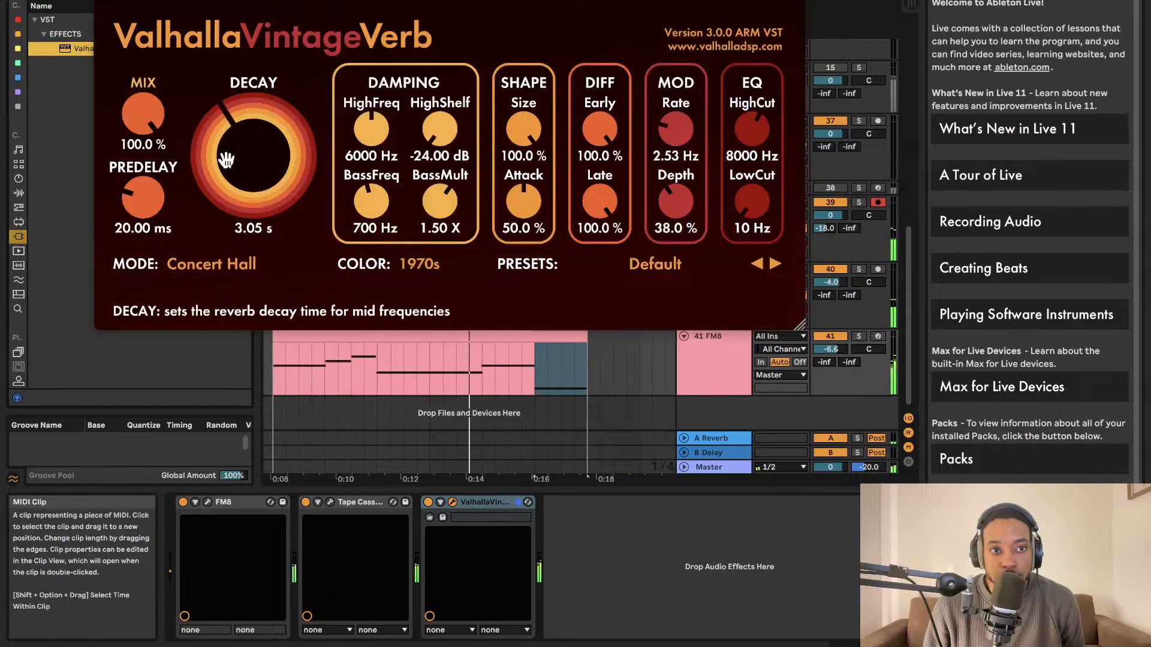
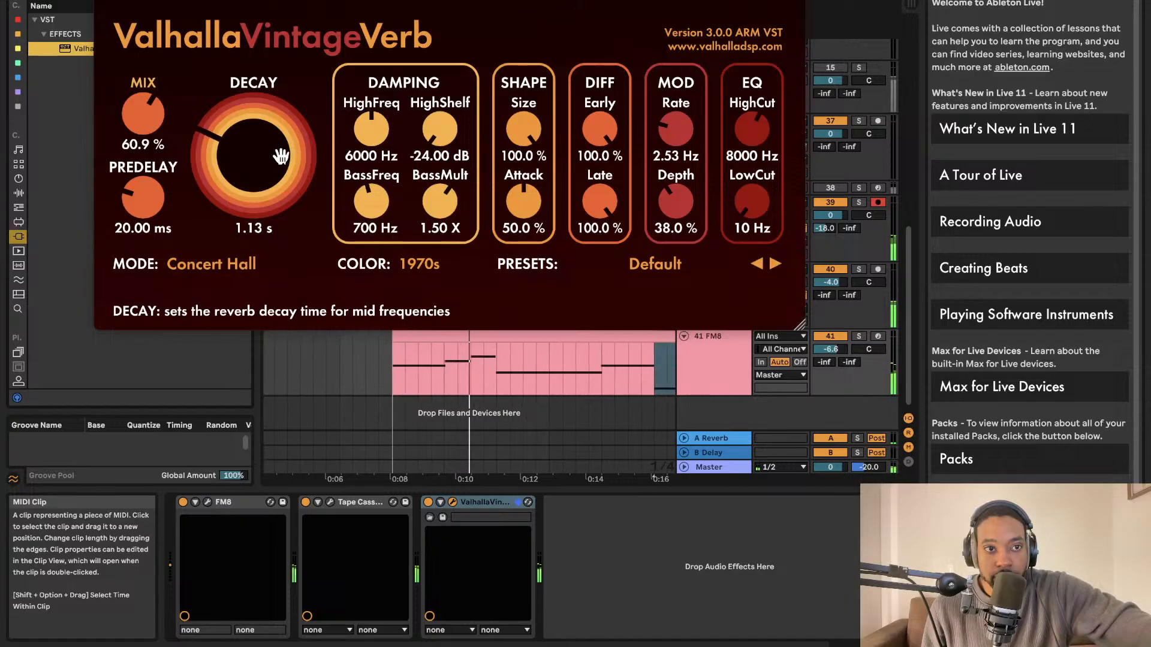
pyautogui.click(103, 1)
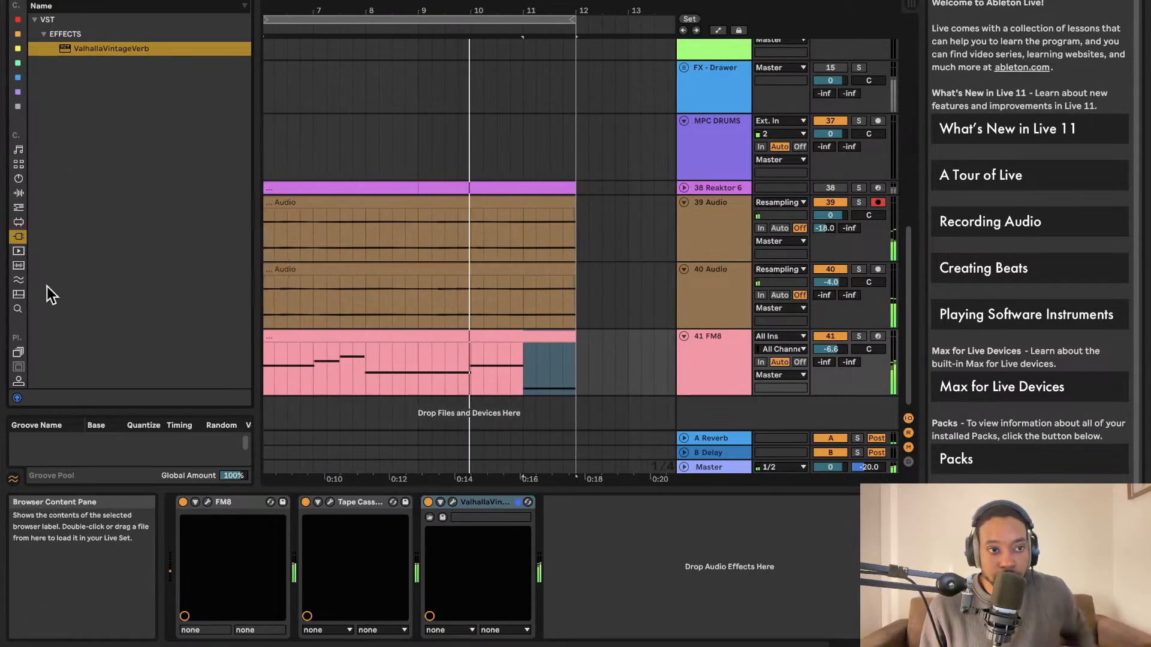
# - Search the MIDI effects in the browser, and lower the FM8 track's volume to -10.6 dB
pyautogui.click(17, 207)
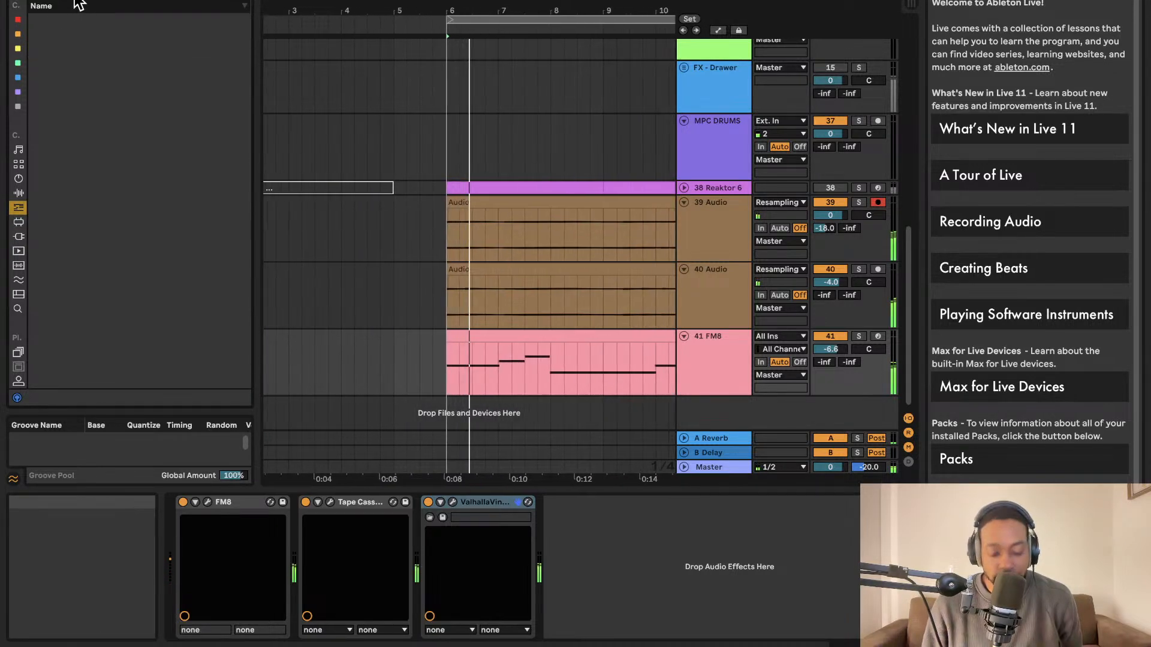
pyautogui.click(75, 1)
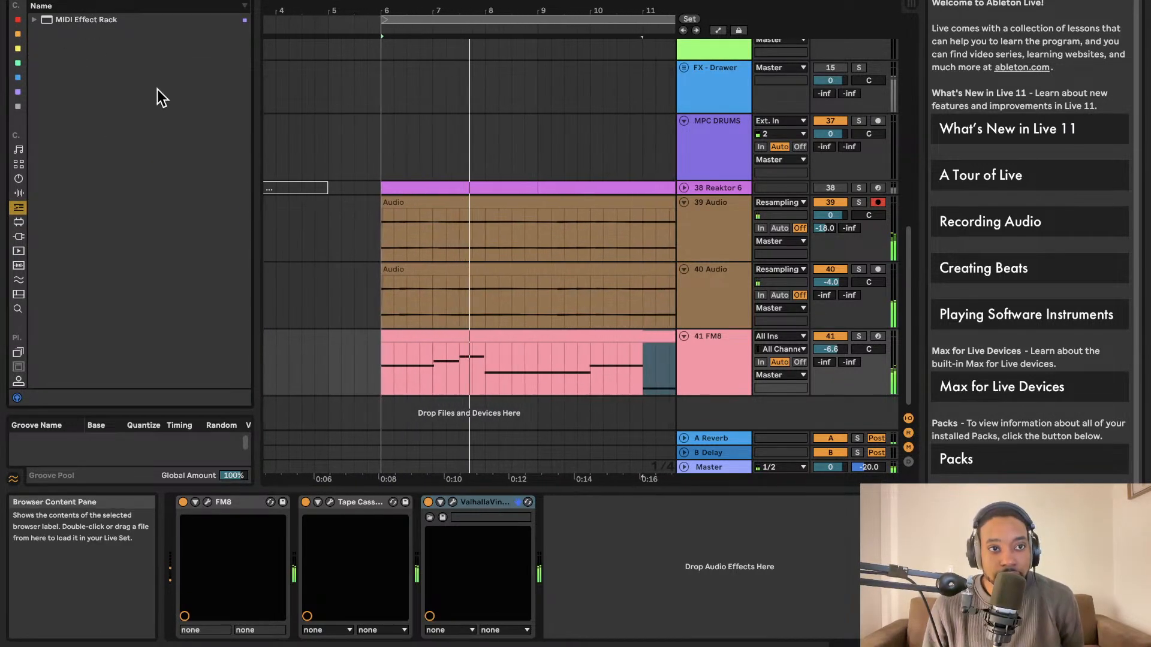
pyautogui.moveTo(834, 348); pyautogui.dragTo(835, 354)
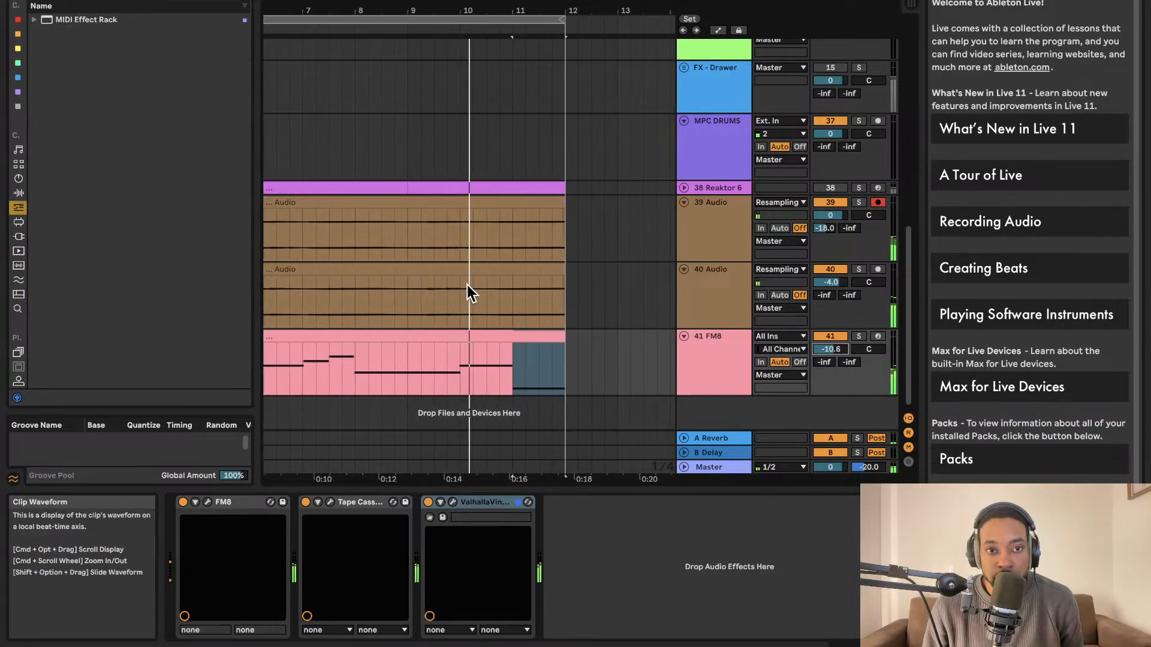
# - Browse the user sample folders and preview RKU_RTJ4_70_vocal_hook_loop_rap_gangsta.wav and WW_OLYA_150_vocal_chop_topline_Fm.wav
pyautogui.click(18, 237)
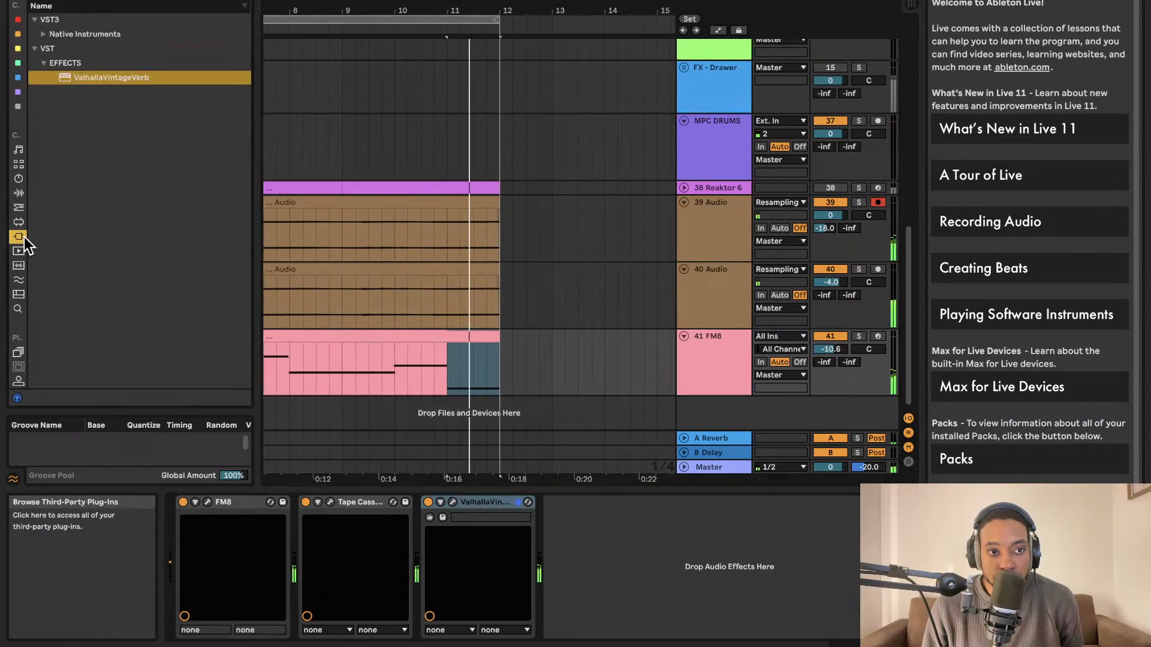
pyautogui.scroll(-5, 21, 315)
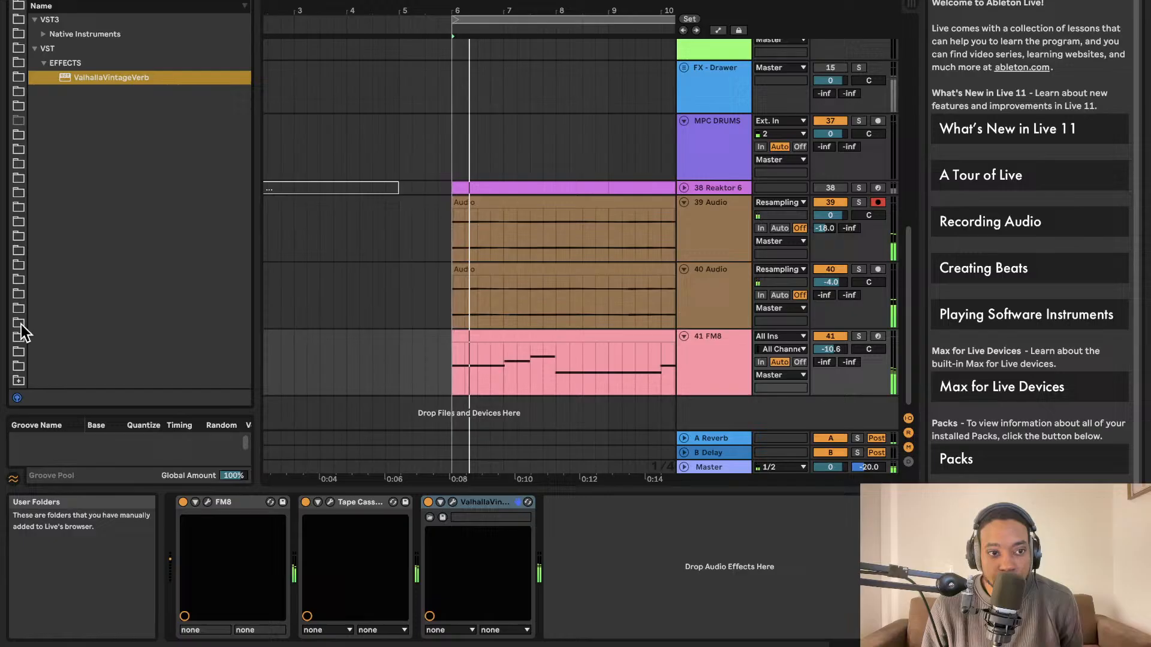
pyautogui.click(20, 367)
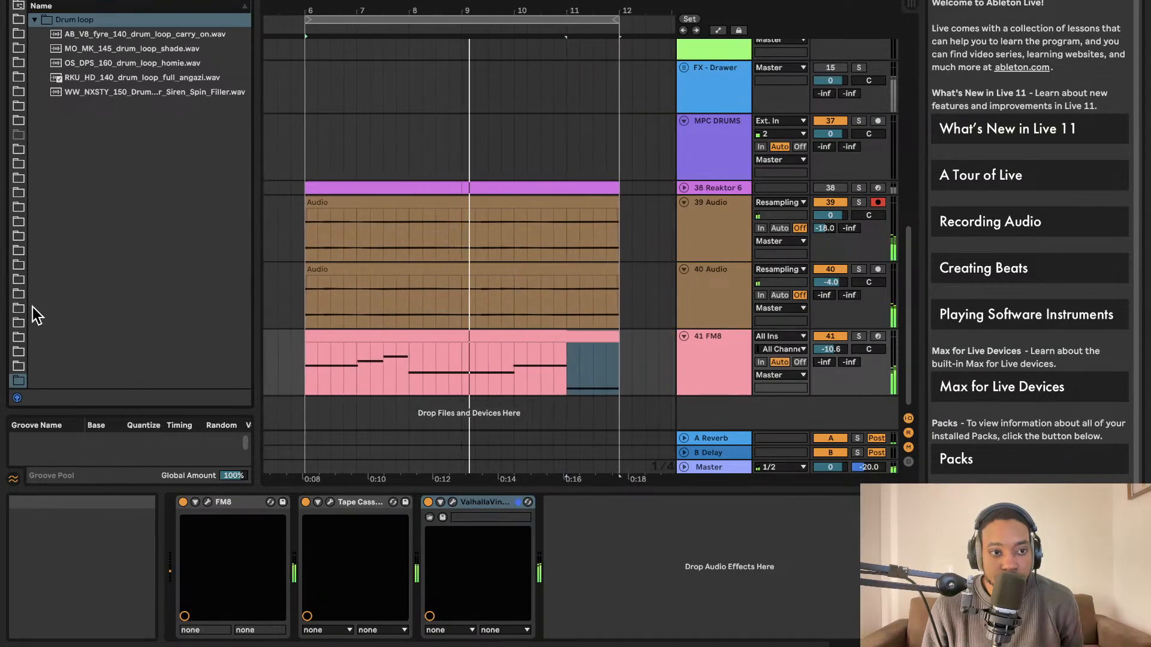
pyautogui.click(19, 351)
pyautogui.click(114, 51)
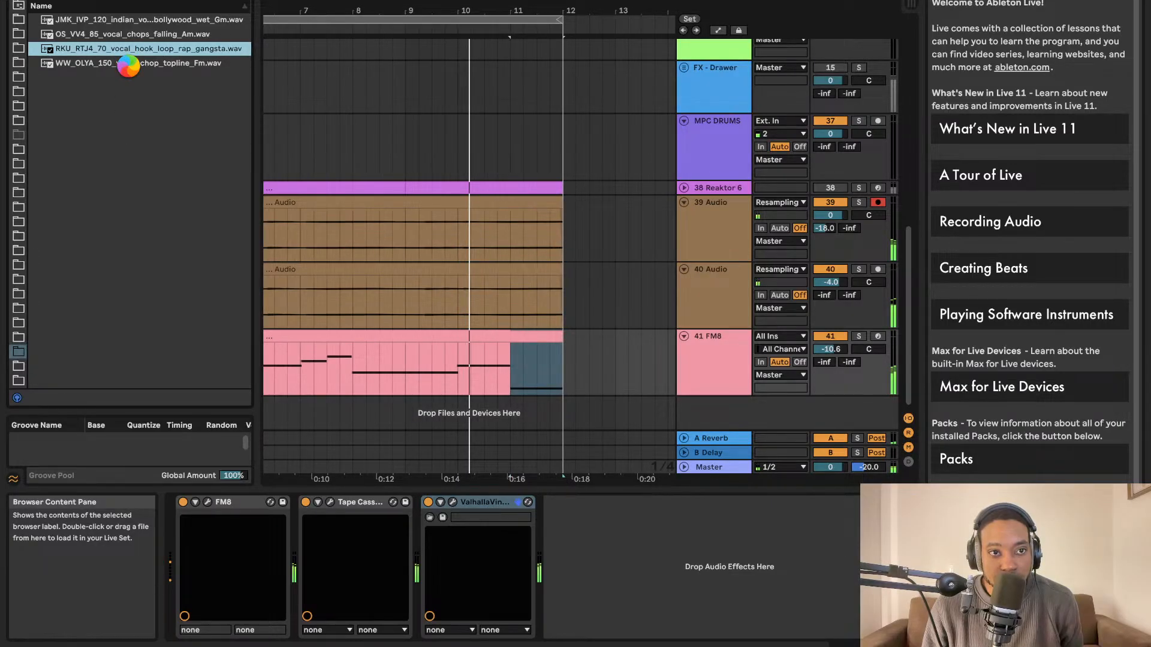
pyautogui.click(129, 66)
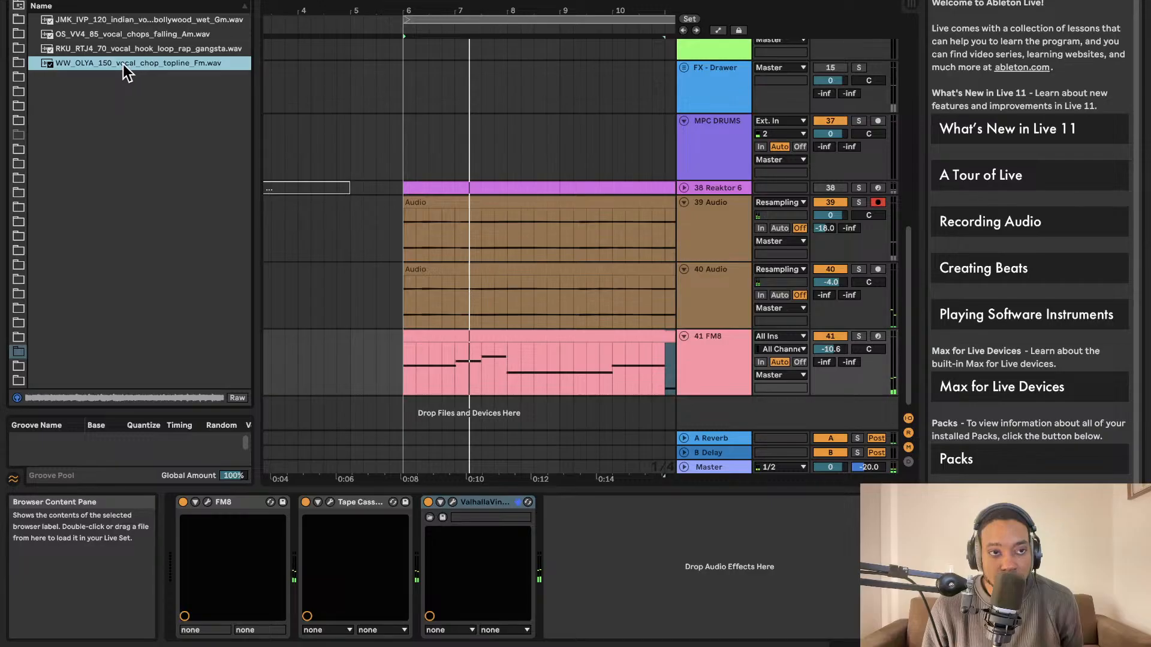
# - Place OS_DPS_160_drum_loop_homie.wav on a new audio track at bar 6 and set that track's volume to -18.4 dB
pyautogui.click(19, 380)
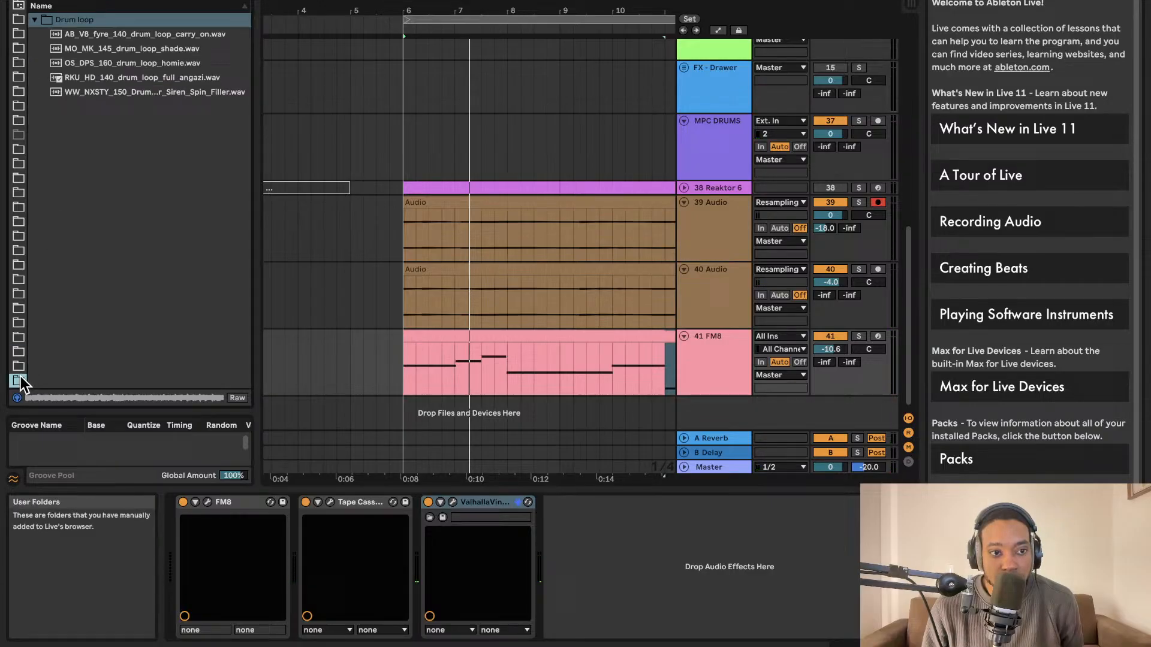
pyautogui.click(122, 63)
pyautogui.click(122, 78)
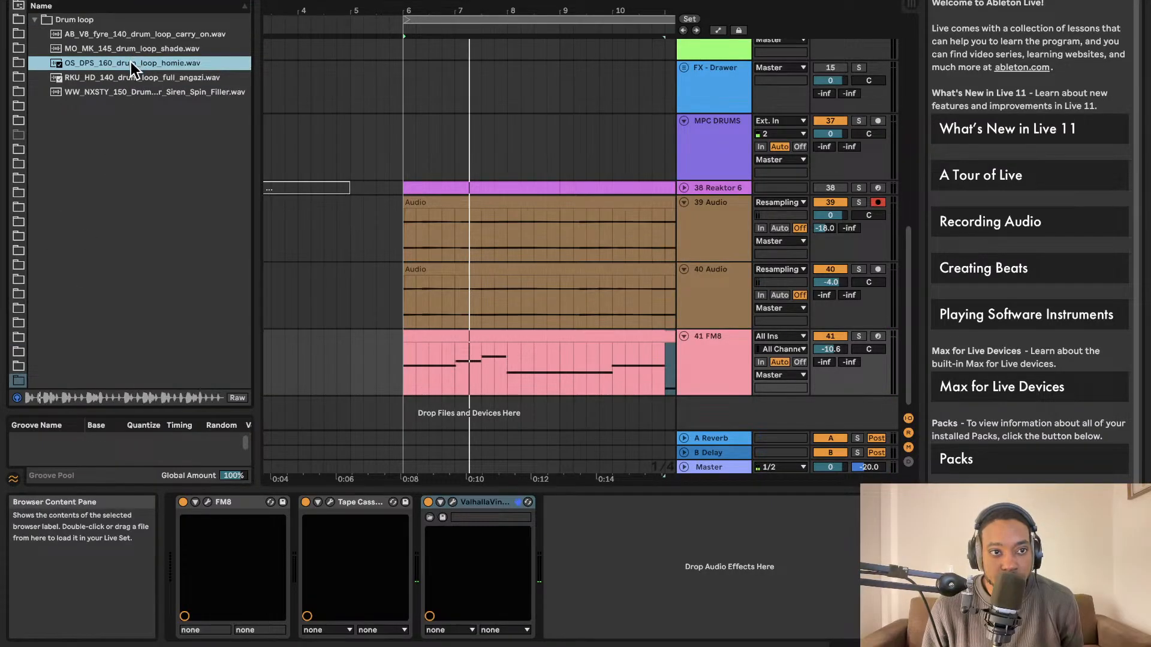
pyautogui.moveTo(130, 62); pyautogui.dragTo(407, 404)
pyautogui.moveTo(822, 386)
pyautogui.mouseDown()
pyautogui.moveTo(822, 408)
pyautogui.moveTo(833, 405)
pyautogui.mouseUp()
pyautogui.press('space')
# - Duplicate the OS_DPS_160_drum_loop_homie clip so the copy starts at bar 10
pyautogui.click(544, 371)
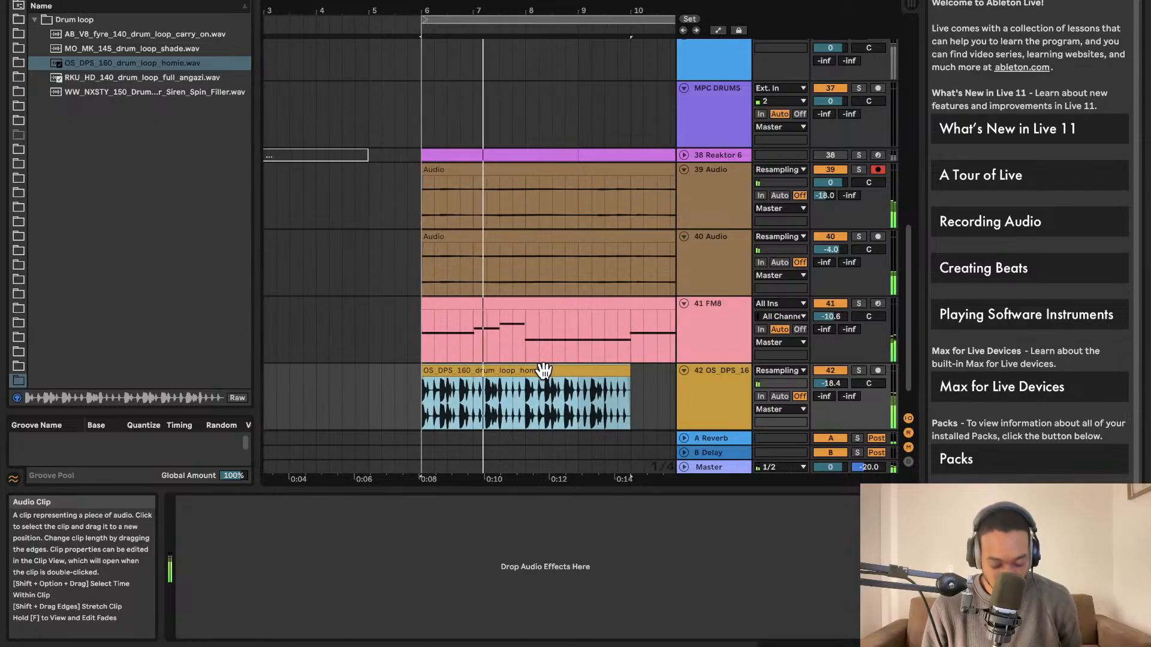
pyautogui.press('super+d')
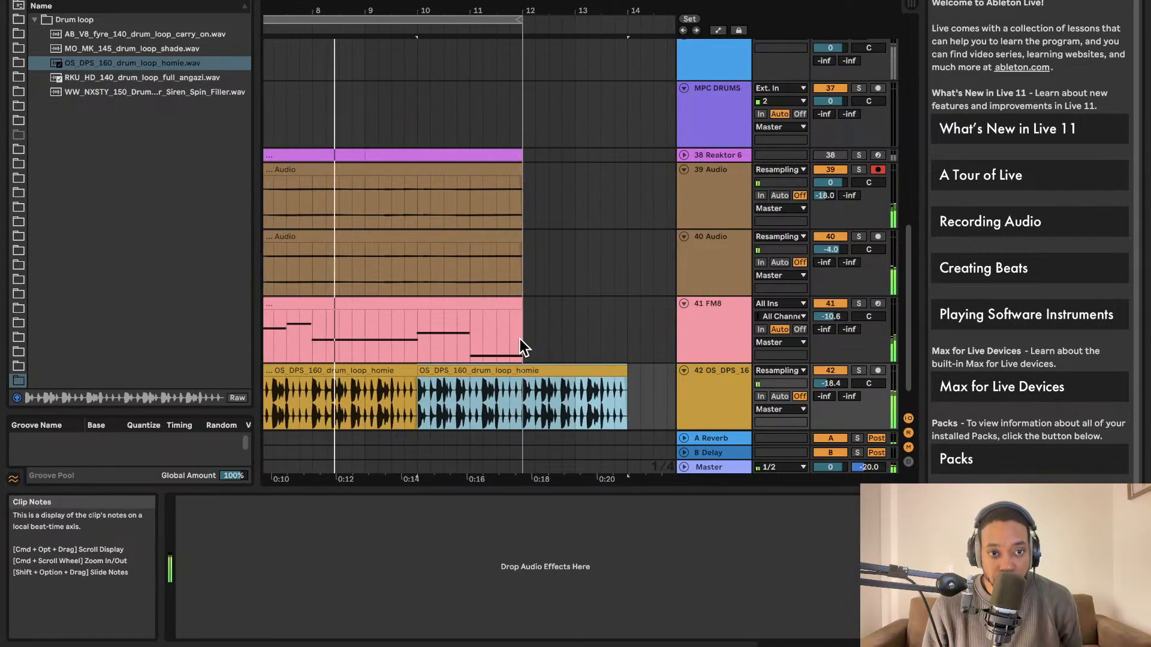
pyautogui.hscroll(-3, 522, 336)
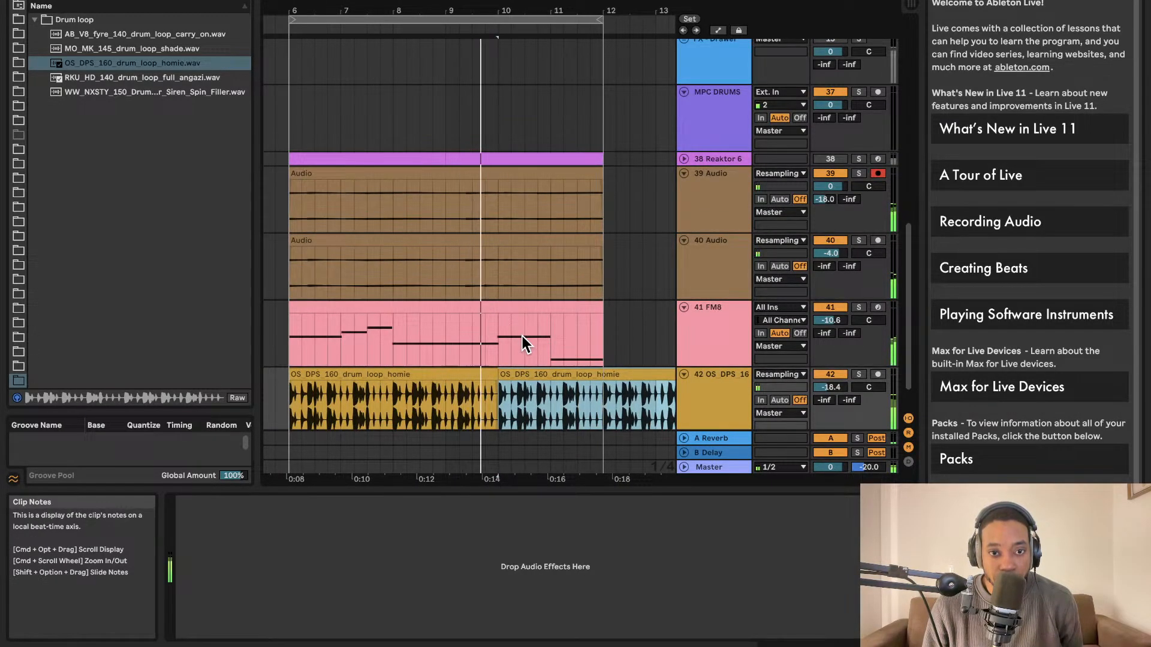
# - Play the arrangement loop from bar 6 and listen to the FM8 part against the OS_DPS_160_drum_loop_homie clips
pyautogui.hscroll(-2, 521, 289)
pyautogui.hscroll(3, 523, 290)
pyautogui.press('space')
pyautogui.press('space')
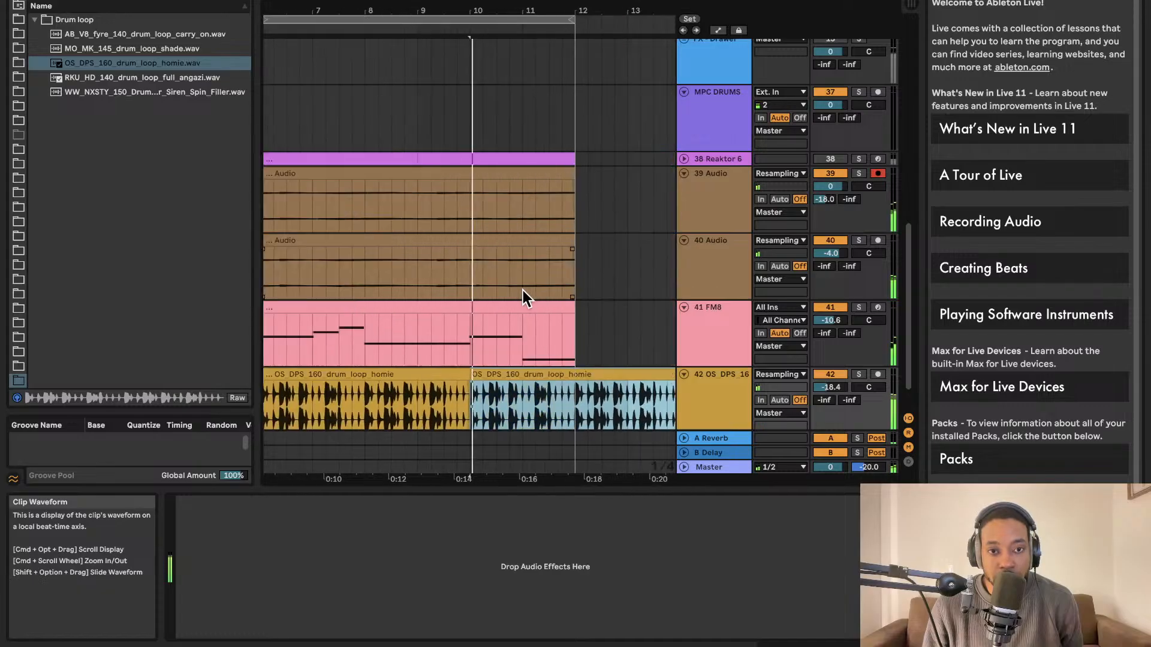
pyautogui.hscroll(-3, 522, 321)
pyautogui.click(444, 375)
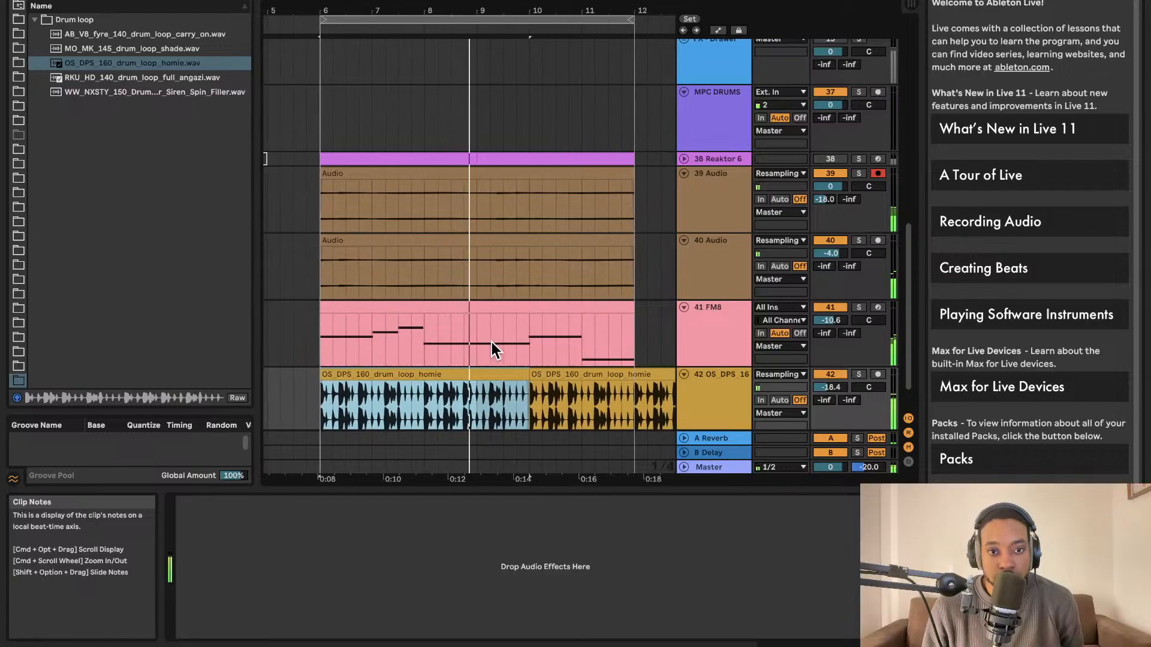
pyautogui.press('space')
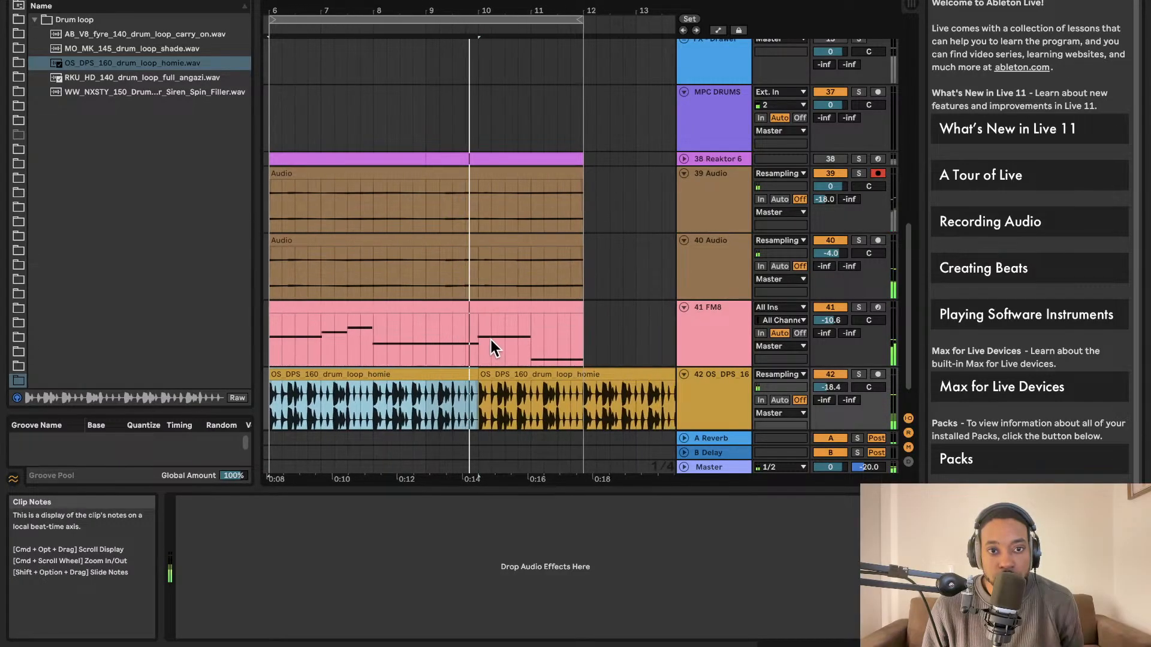
pyautogui.press('space')
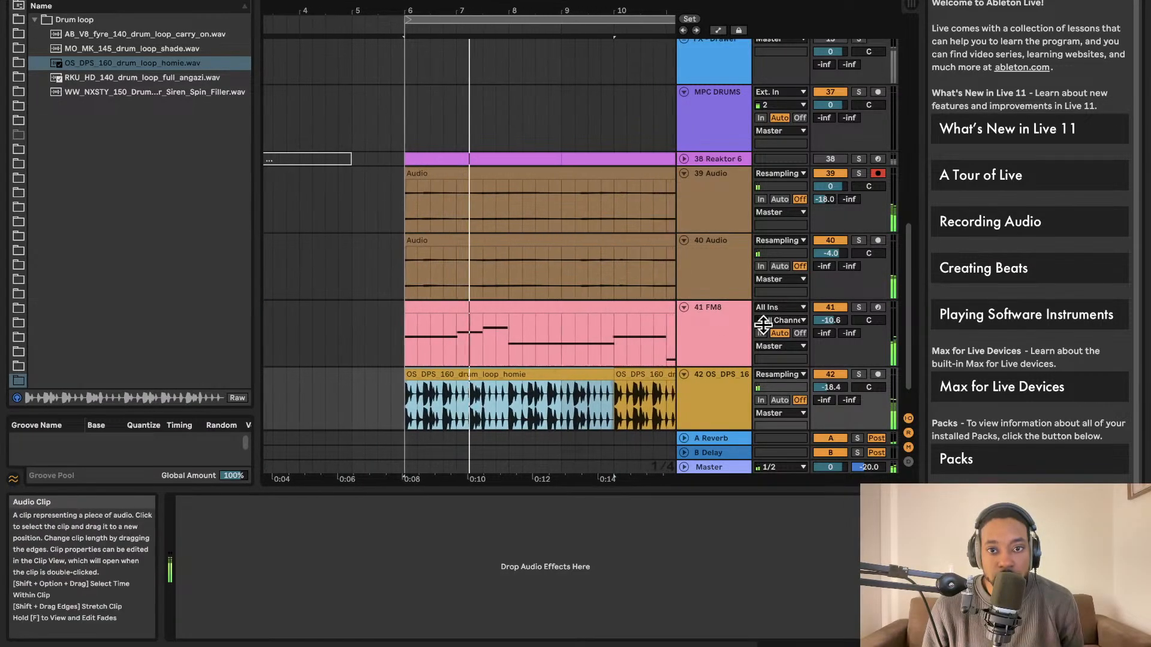
pyautogui.click(858, 310)
pyautogui.click(858, 310)
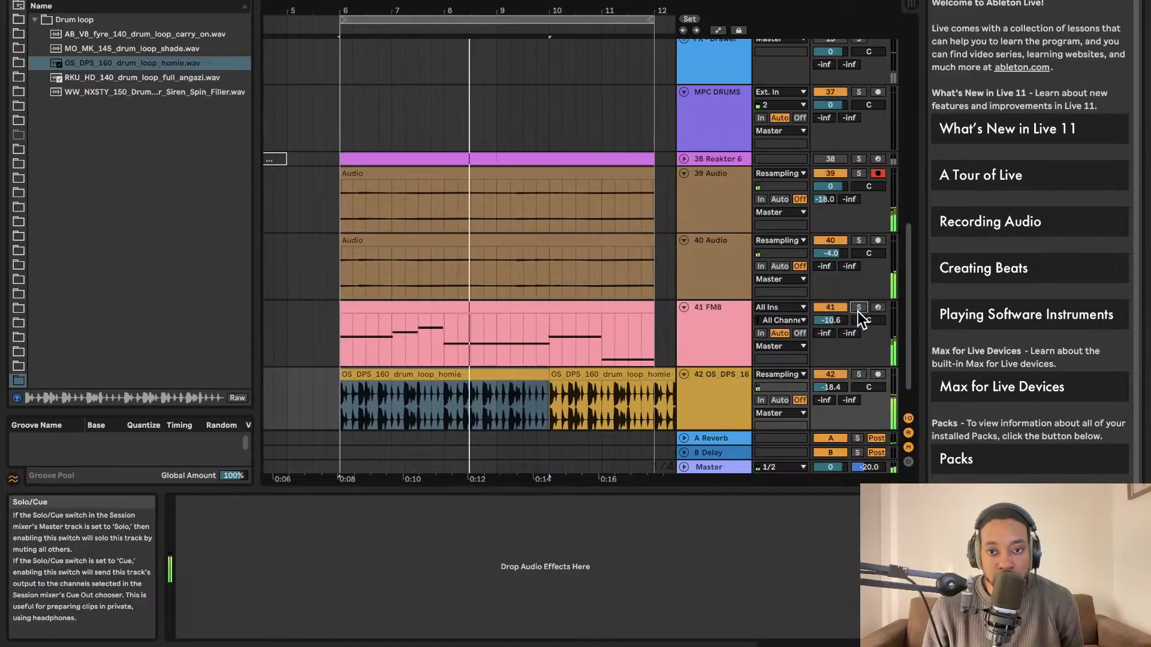
pyautogui.press('space')
pyautogui.press('space')
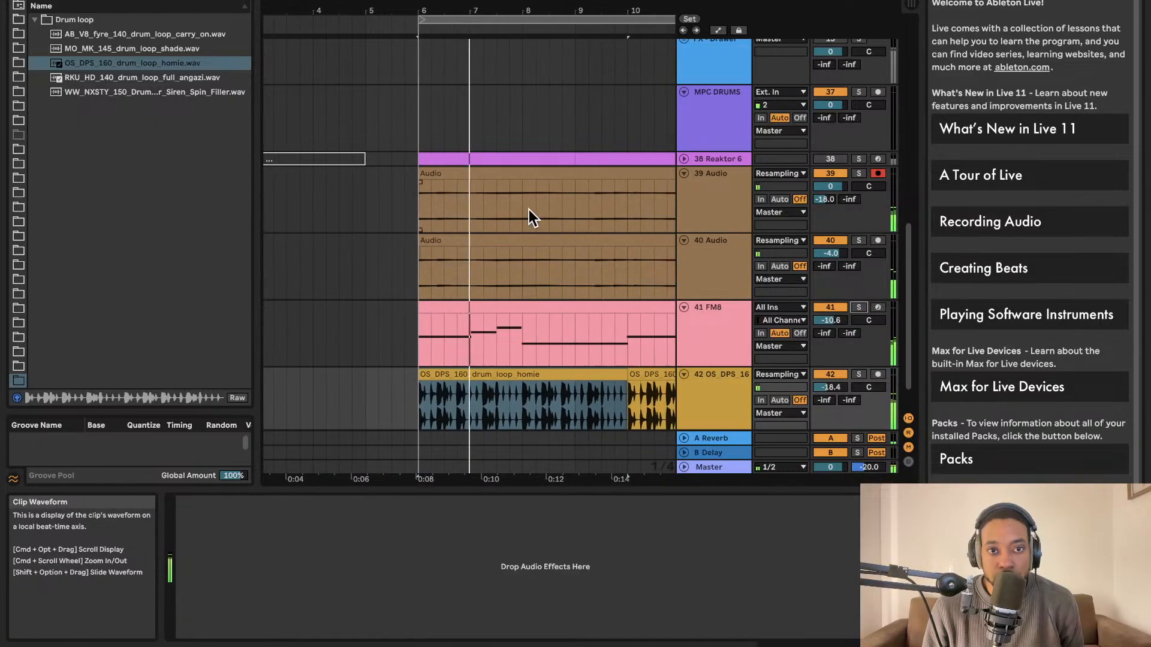
pyautogui.scroll(5, 484, 219)
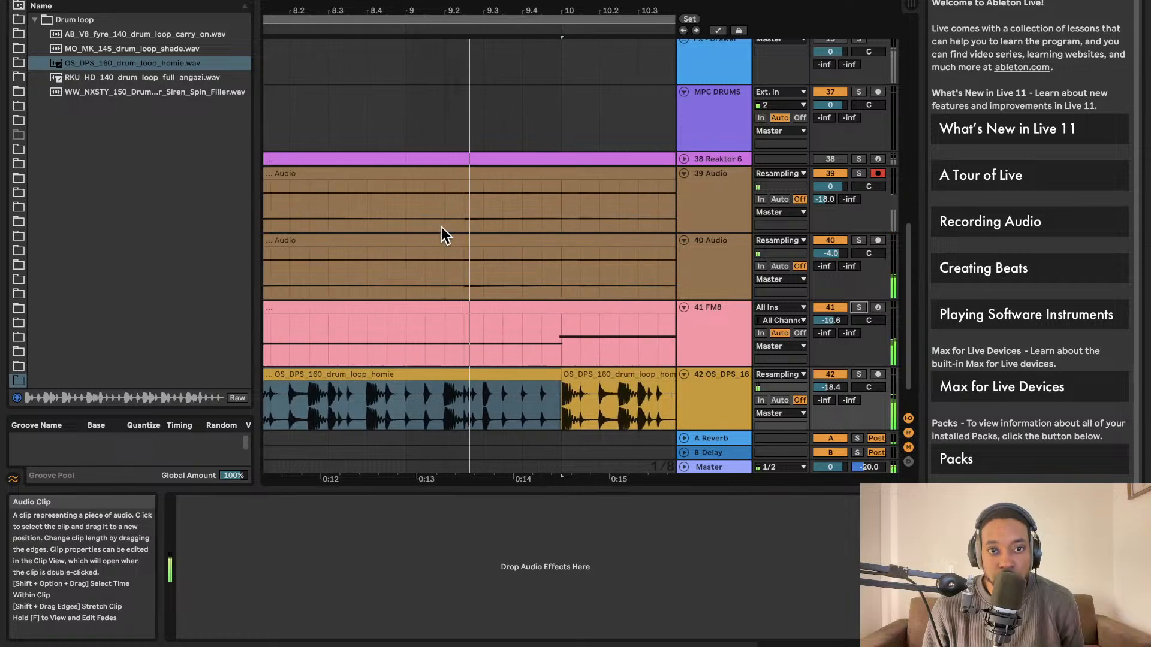
pyautogui.scroll(-5, 436, 231)
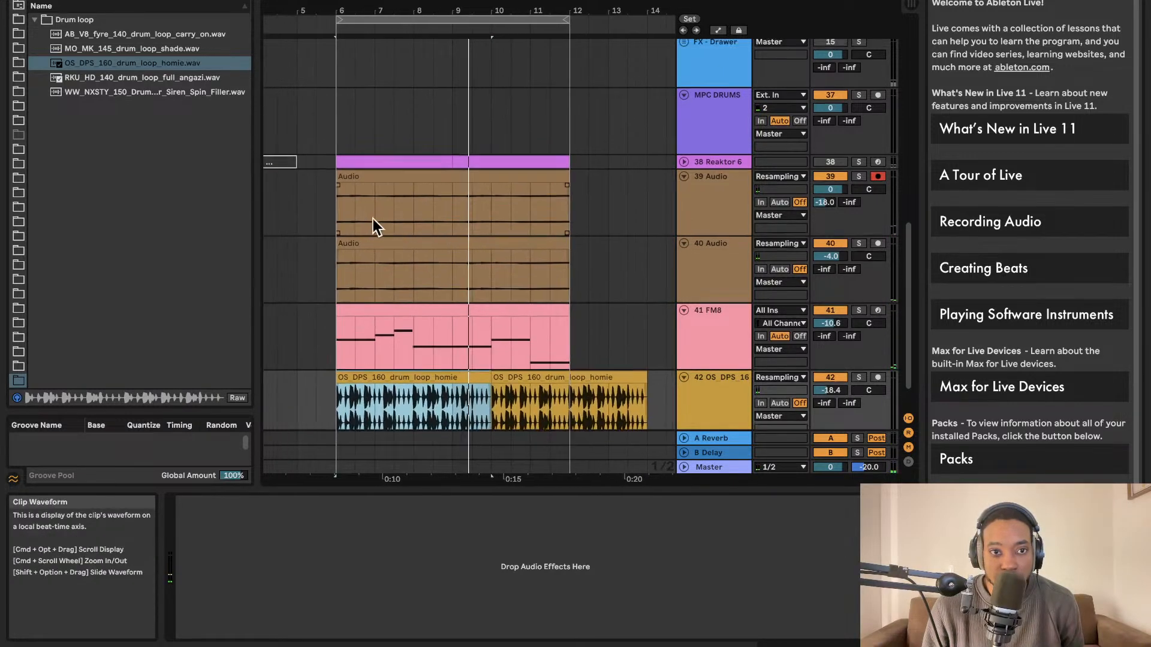
# - Activate the Reaktor 6 track and unfold it to show its MIDI clips, with the clip at bar 6 selected
pyautogui.click(338, 212)
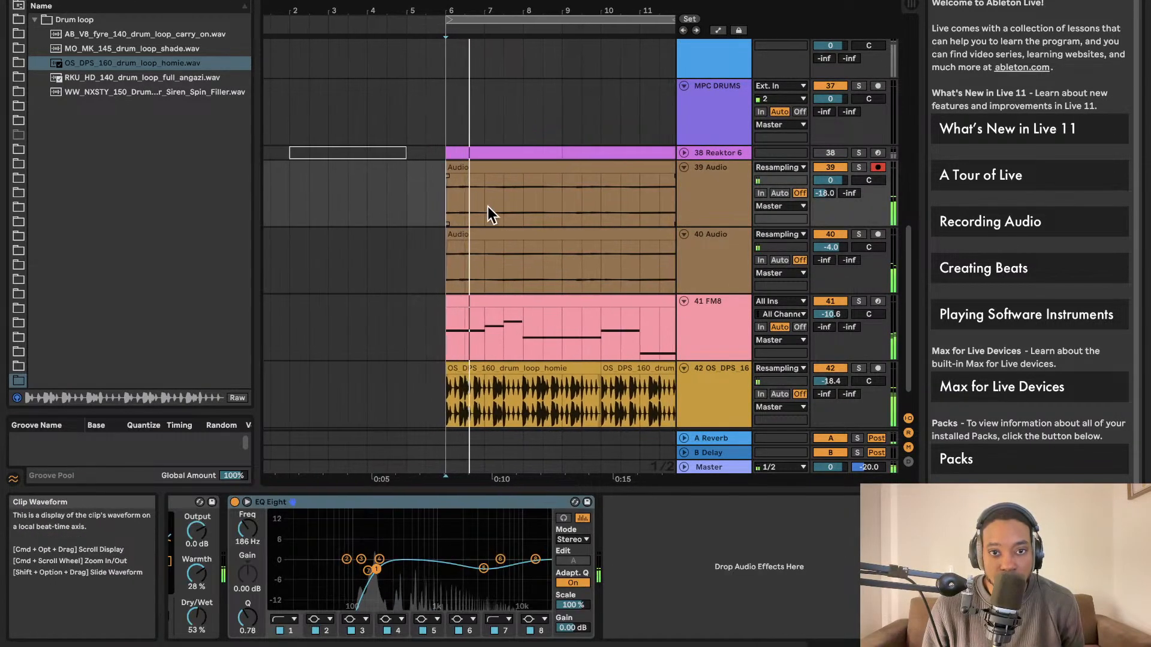
pyautogui.click(831, 152)
pyautogui.click(684, 152)
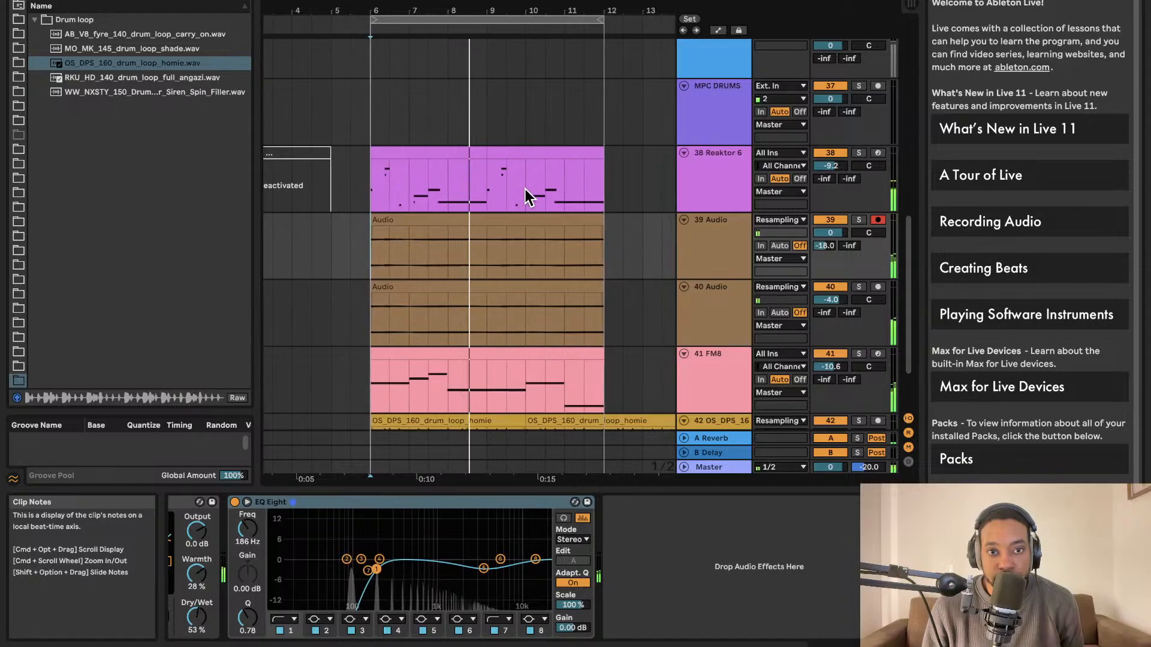
pyautogui.click(425, 155)
pyautogui.hscroll(-5, 432, 171)
pyautogui.scroll(1, 438, 175)
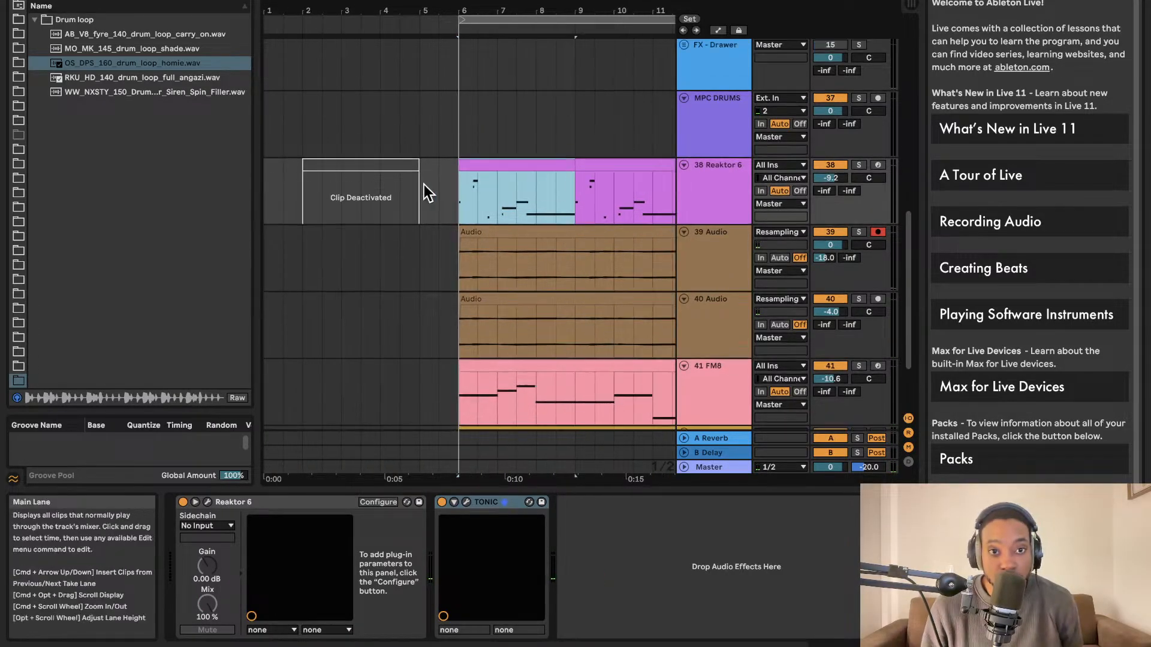
# - Move the deactivated clip on the Reaktor 6 track to the start of the arrangement at bar 1
pyautogui.hscroll(3, 557, 174)
pyautogui.hscroll(-3, 336, 120)
pyautogui.click(327, 120)
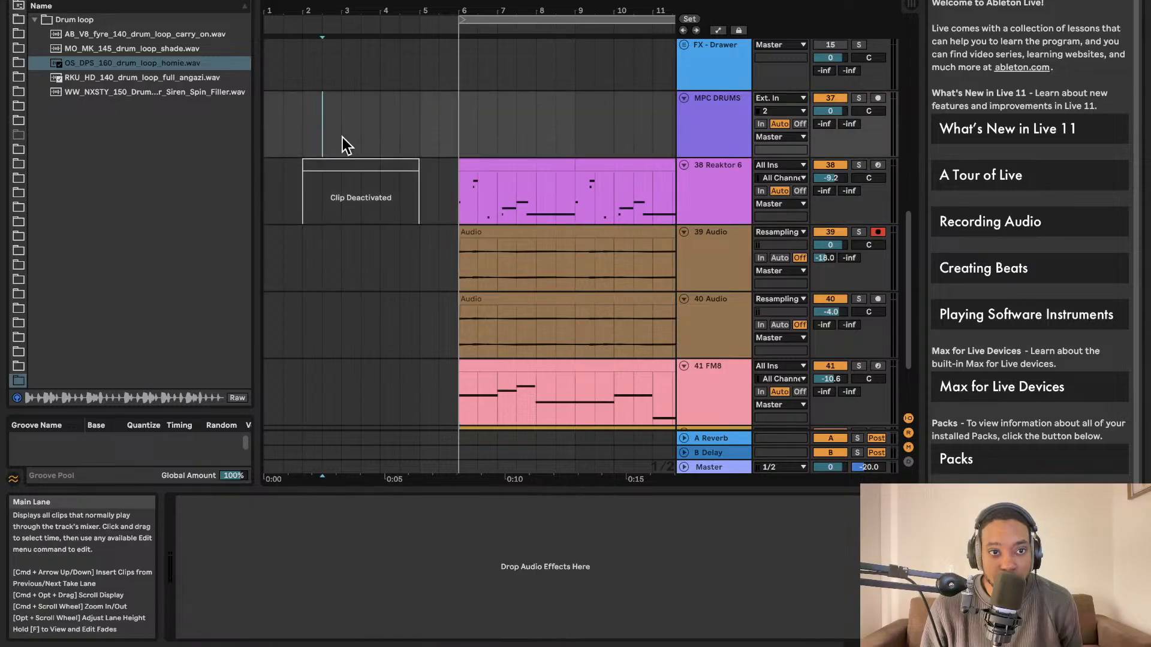
pyautogui.moveTo(362, 168); pyautogui.dragTo(324, 172)
pyautogui.scroll(2, 420, 188)
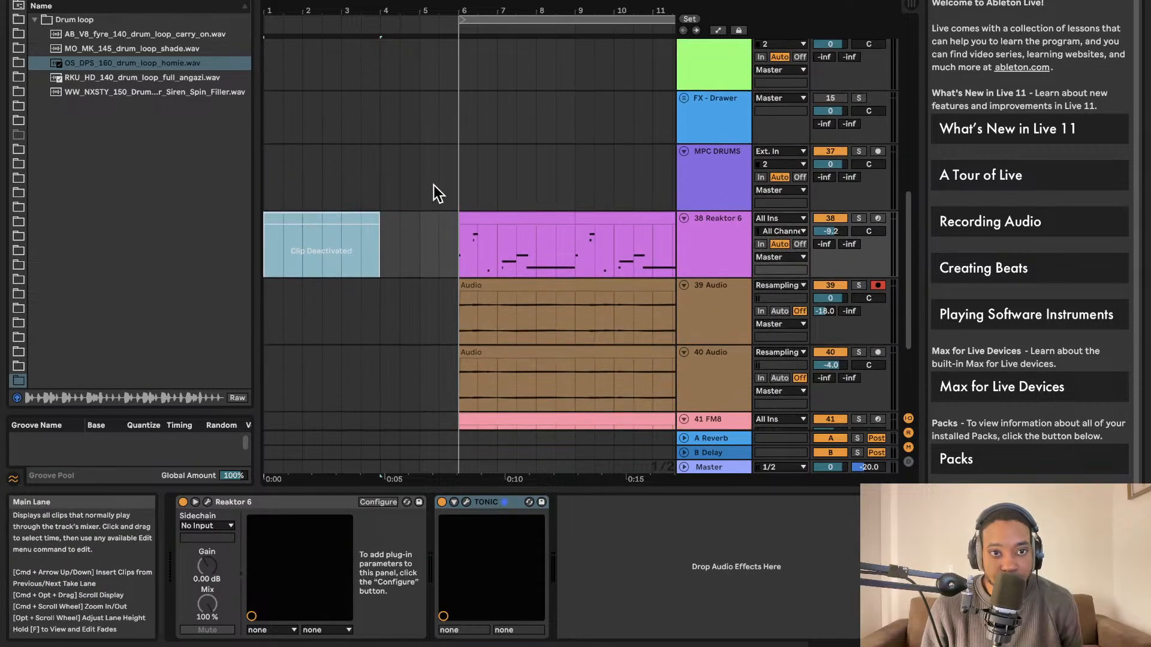
# - Copy the Reaktor 6 clip at bar 9 into the empty space between bars 16 and 17 on the same track
pyautogui.hscroll(7, 541, 224)
pyautogui.scroll(1, 402, 228)
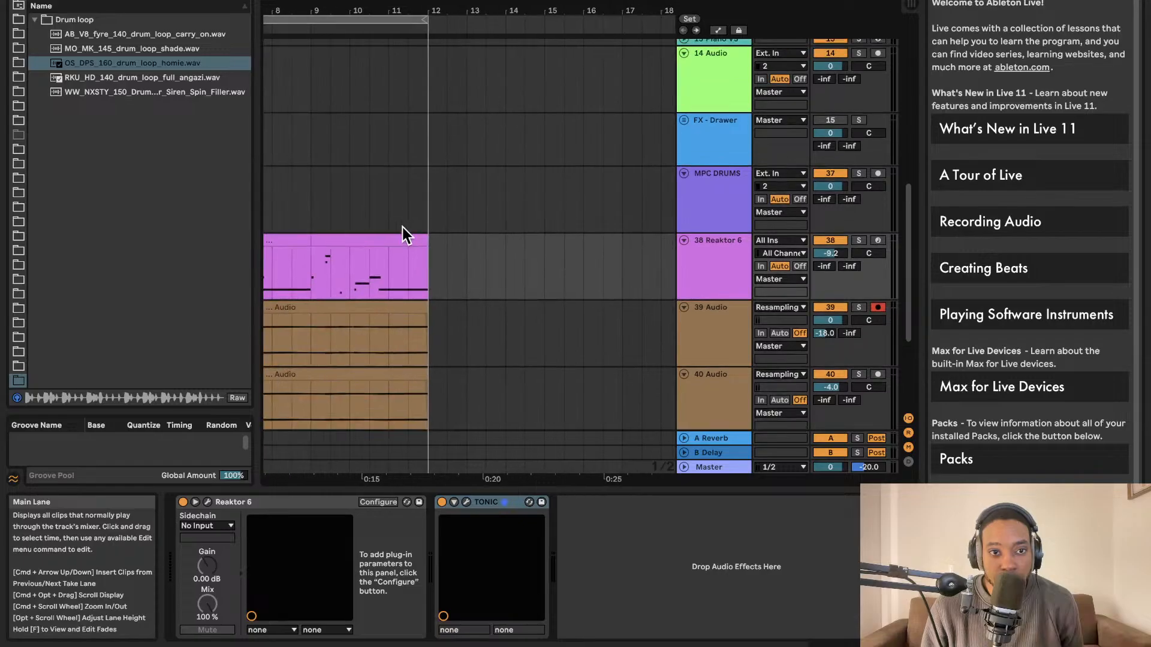
pyautogui.click(387, 240)
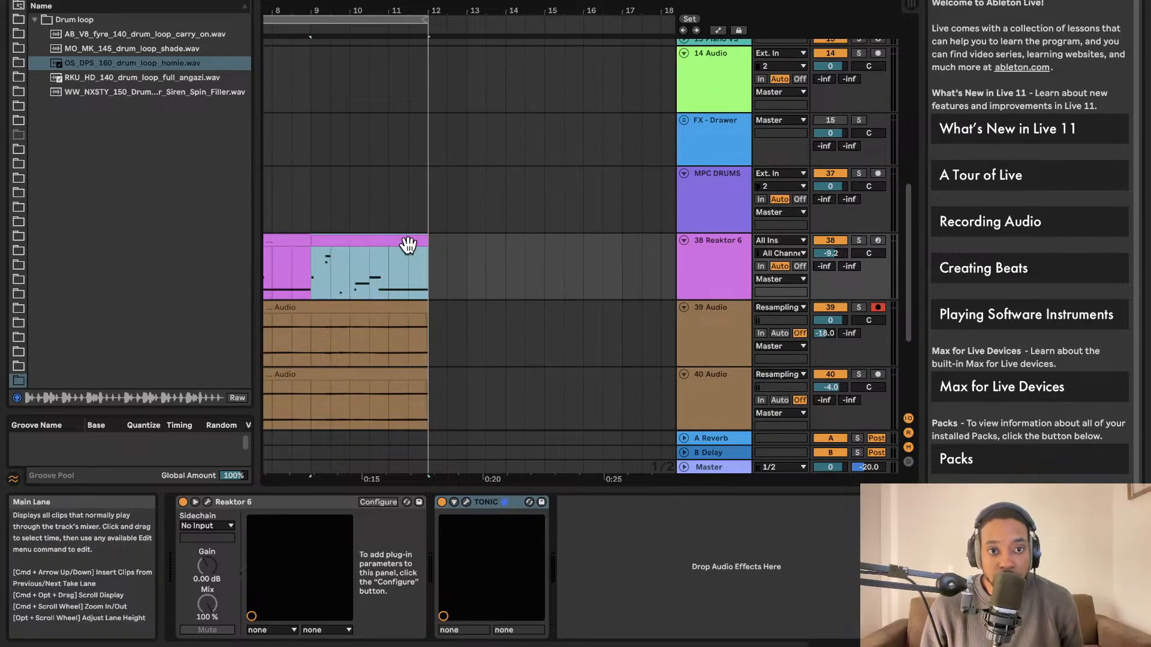
pyautogui.moveTo(405, 240); pyautogui.dragTo(659, 279)
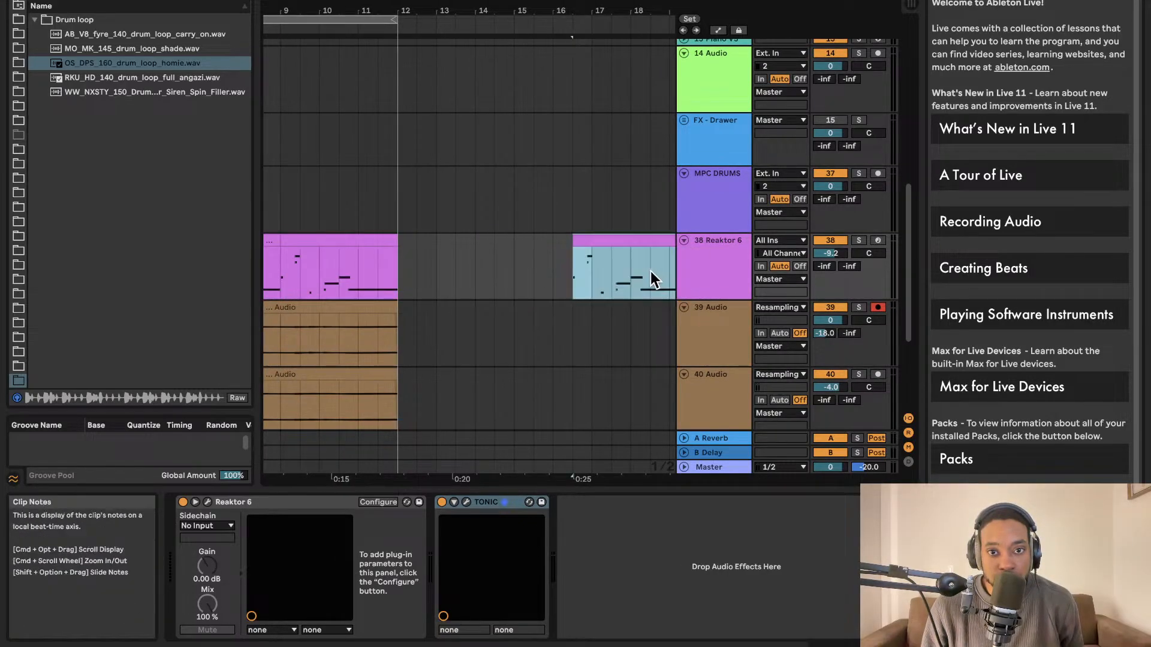
pyautogui.hscroll(8, 649, 271)
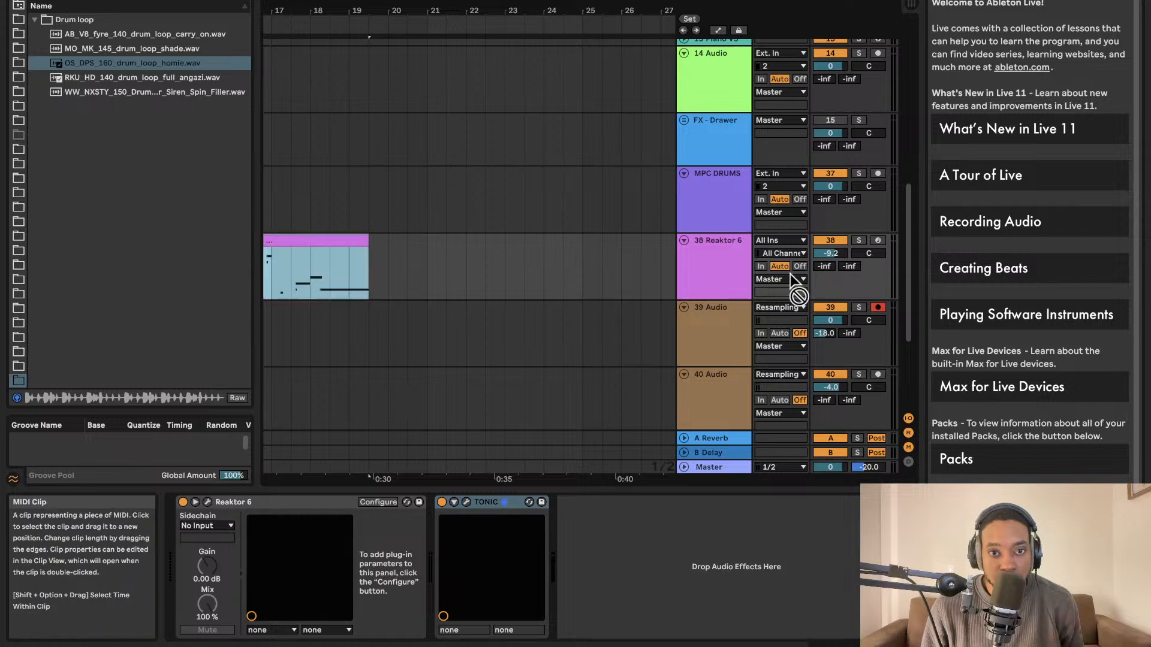
pyautogui.moveTo(790, 274); pyautogui.dragTo(660, 259)
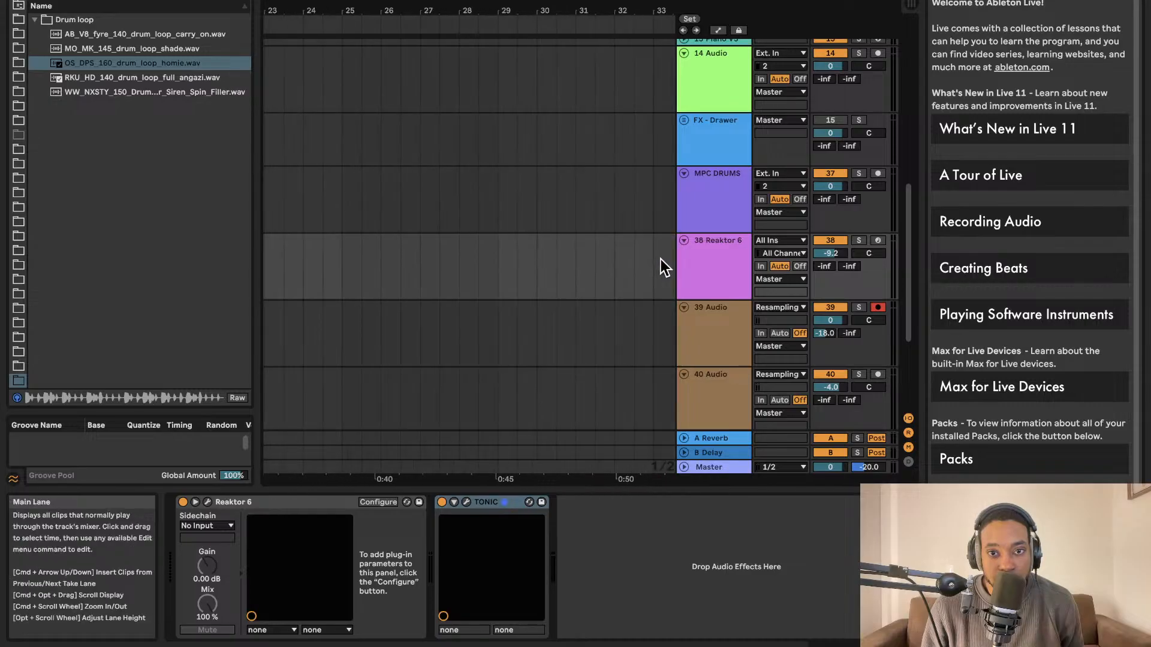
pyautogui.hscroll(-14, 666, 258)
pyautogui.hscroll(3, 660, 256)
pyautogui.hscroll(-2, 660, 256)
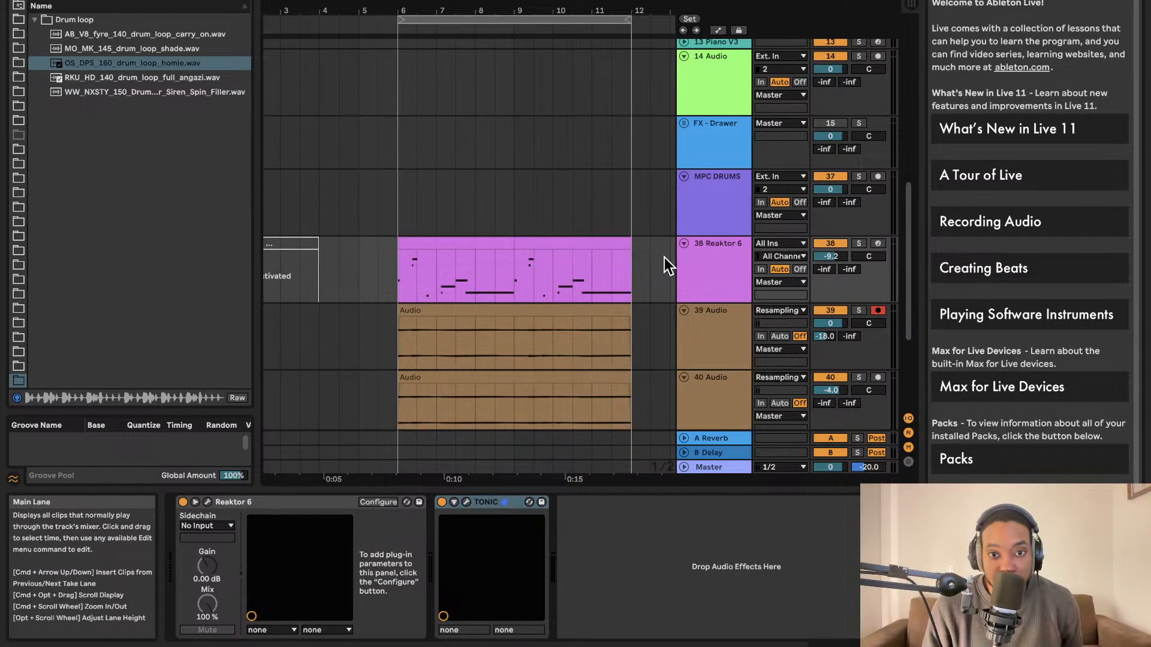
# - Insert a MIDI track below Reaktor 6 and move the copied clip between bars 16 and 17 onto it
pyautogui.press('super+shift+t')
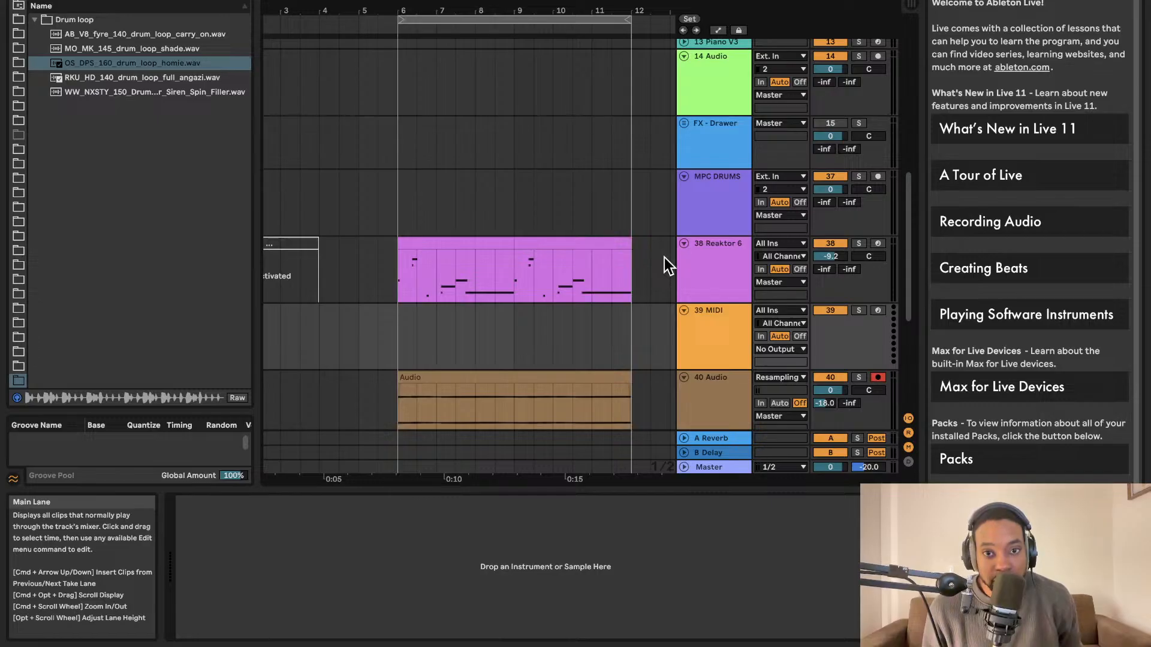
pyautogui.scroll(-2, 662, 256)
pyautogui.hscroll(6, 659, 257)
pyautogui.moveTo(555, 180); pyautogui.dragTo(551, 237)
pyautogui.hscroll(-3, 623, 234)
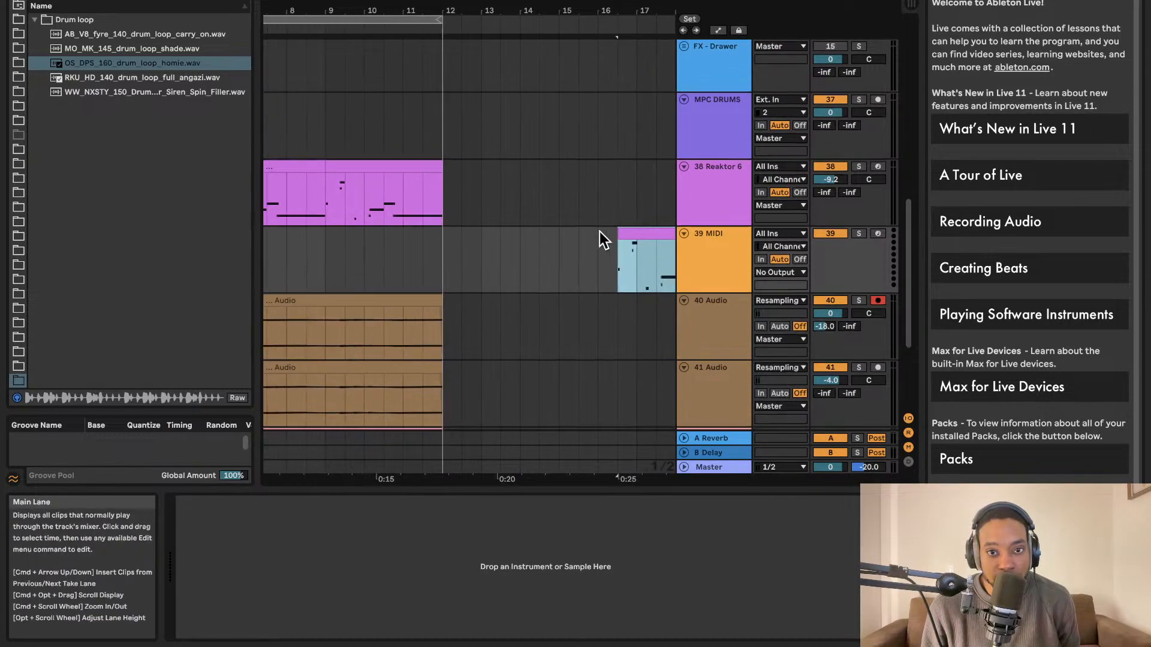
# - Assign the new MIDI track's color to its clip and fold the track
pyautogui.rightClick(706, 247)
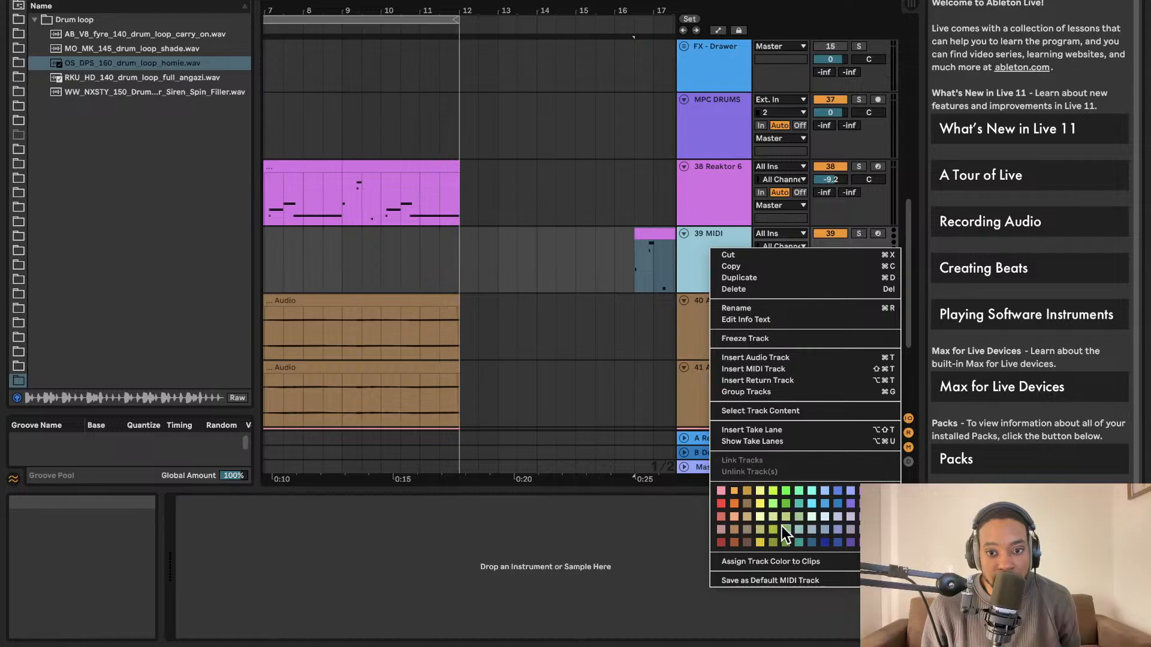
pyautogui.click(775, 560)
pyautogui.click(594, 283)
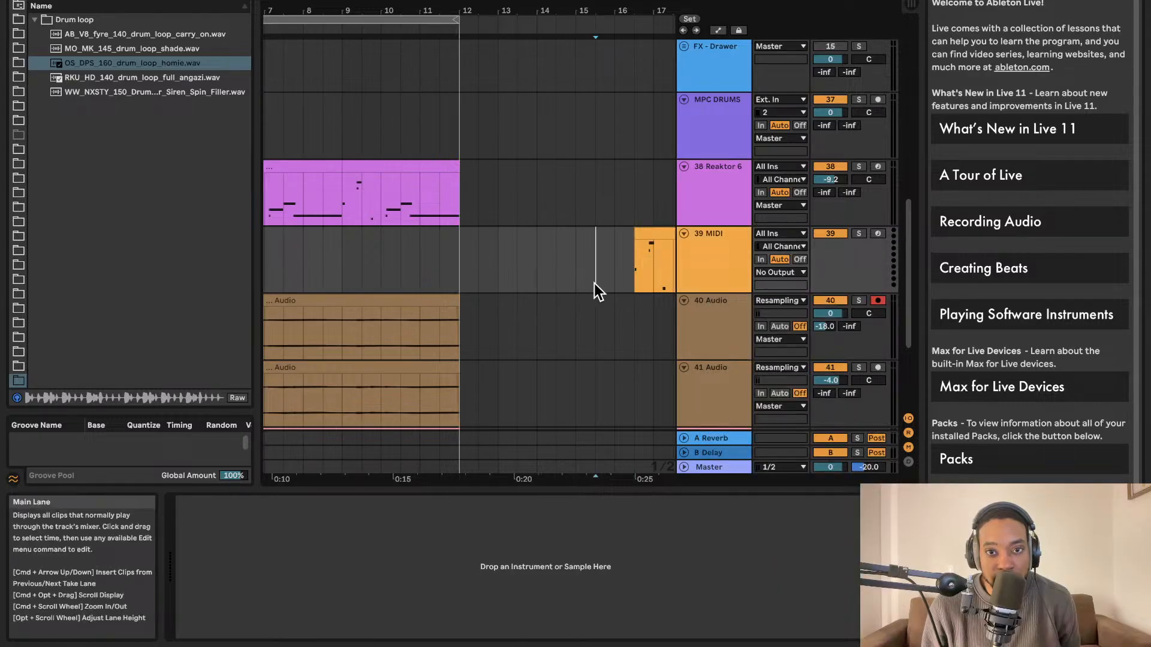
pyautogui.click(683, 233)
pyautogui.hscroll(10, 566, 242)
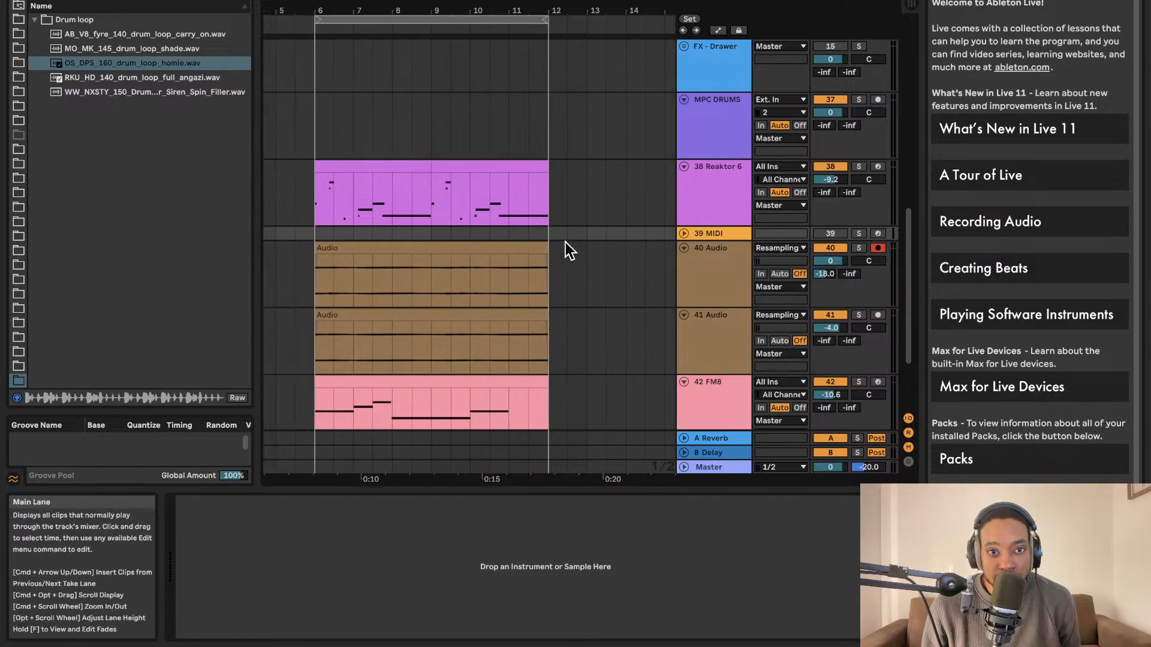
# - Open the Reaktor 6 clip at bar 6 in the note editor and listen to its notes
pyautogui.hscroll(10, 541, 239)
pyautogui.scroll(-2, 534, 192)
pyautogui.click(524, 126)
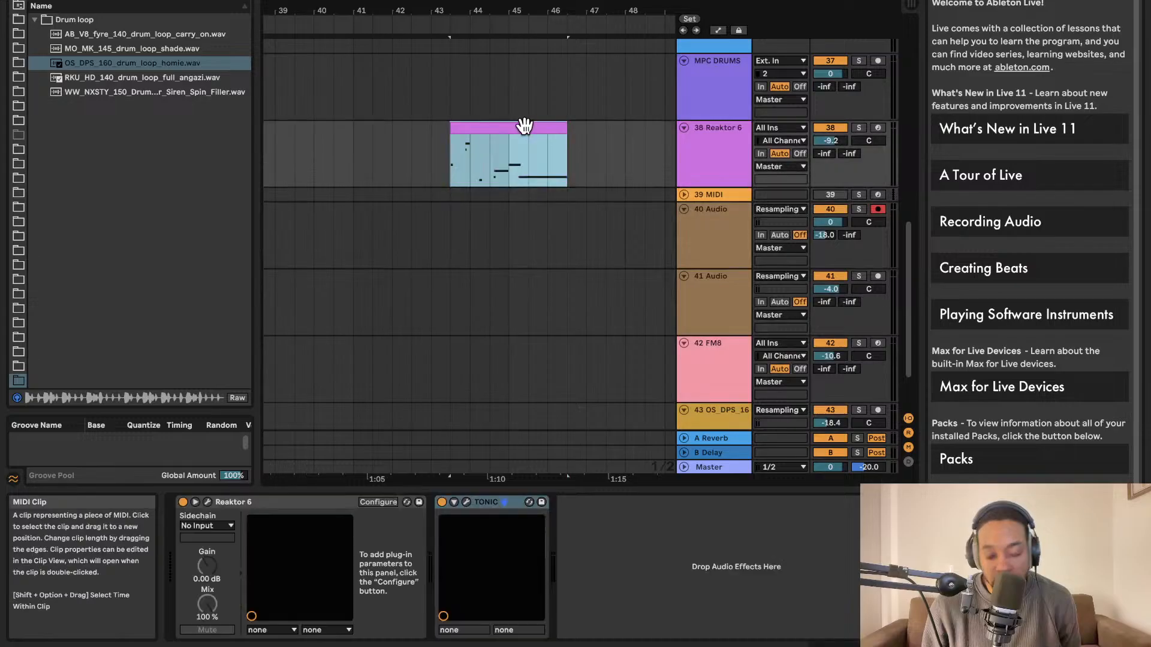
pyautogui.hscroll(-20, 523, 161)
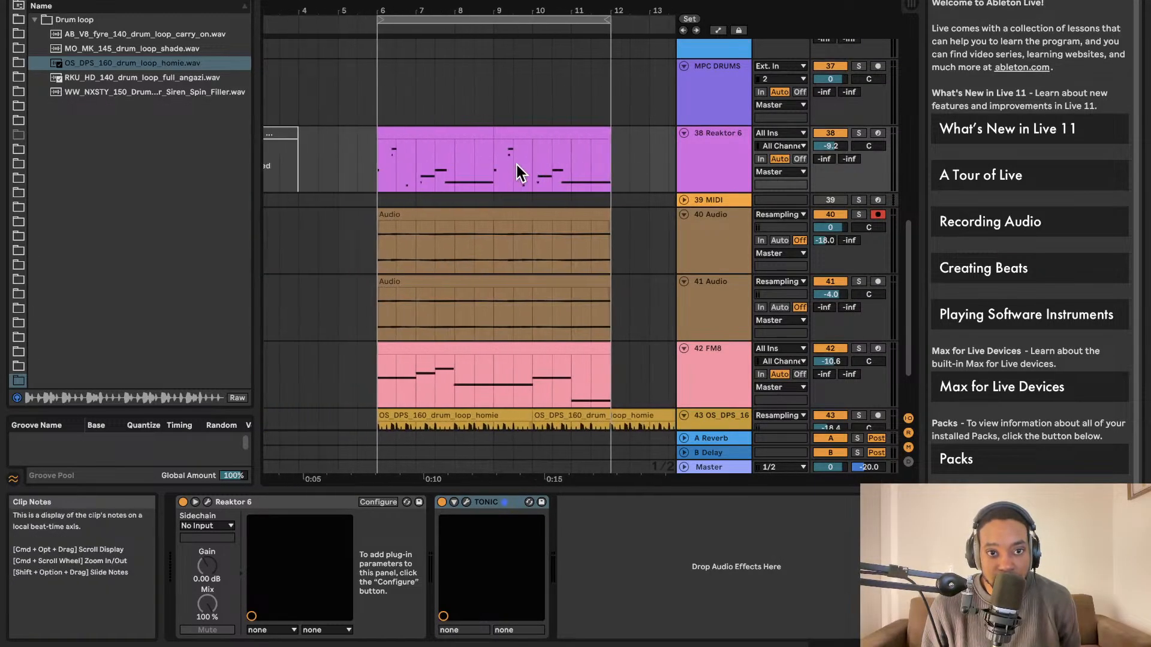
pyautogui.hscroll(-2, 514, 167)
pyautogui.click(511, 147)
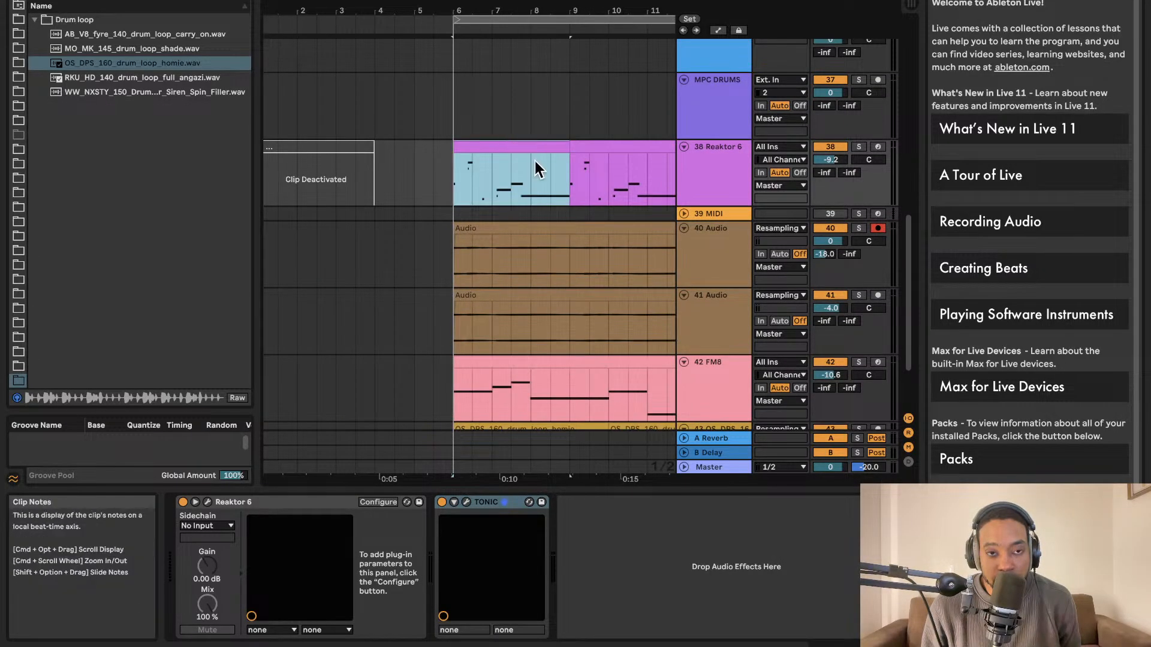
pyautogui.doubleClick(490, 157)
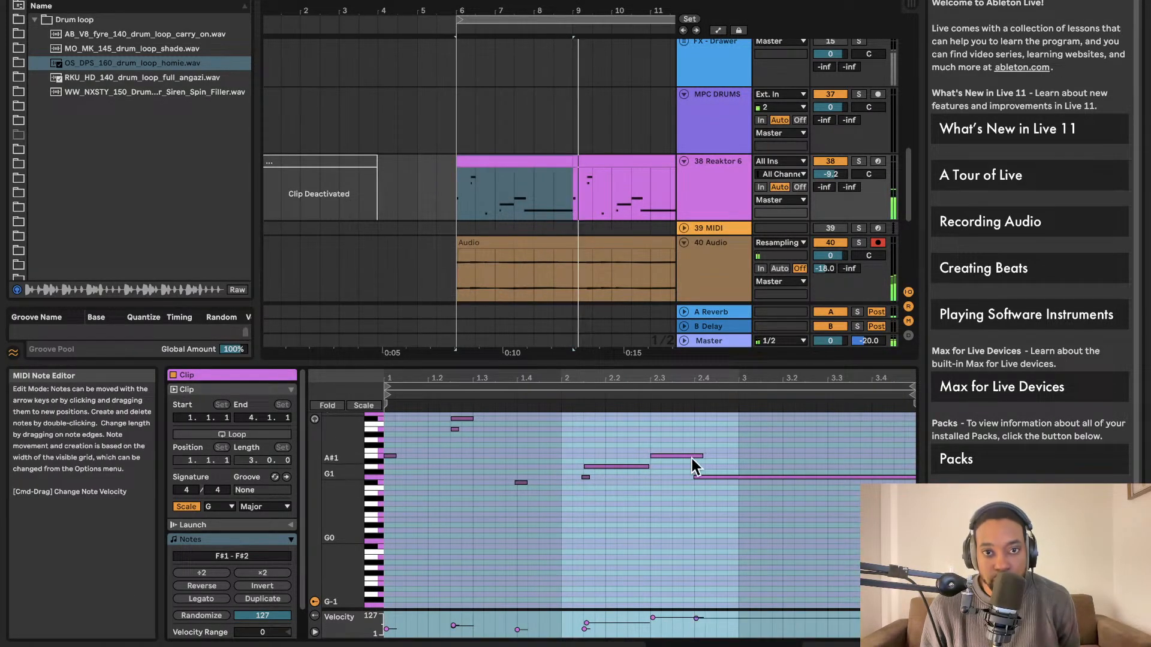
# - Move the bar 9 Reaktor 6 clip up to the MPC DRUMS track, and extend the bar 6 clip and its last G1 note to 4.3.1
pyautogui.moveTo(603, 161)
pyautogui.mouseDown()
pyautogui.moveTo(604, 137)
pyautogui.moveTo(583, 163)
pyautogui.mouseUp()
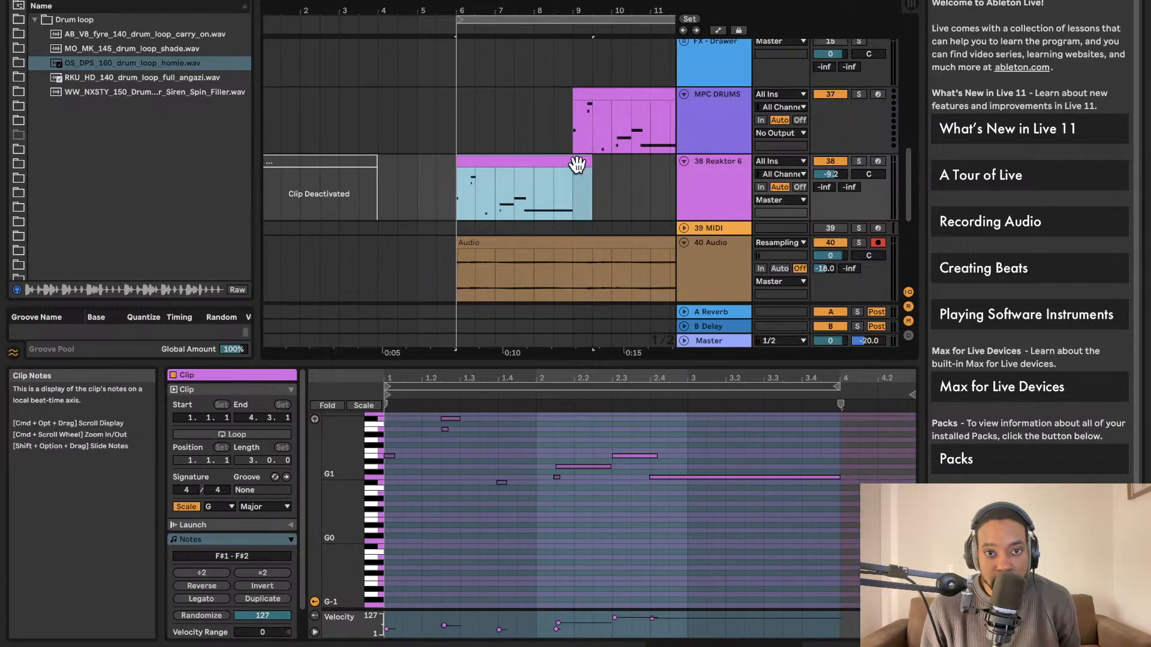
pyautogui.click(796, 466)
pyautogui.moveTo(836, 476); pyautogui.dragTo(942, 476)
pyautogui.moveTo(924, 477); pyautogui.dragTo(906, 477)
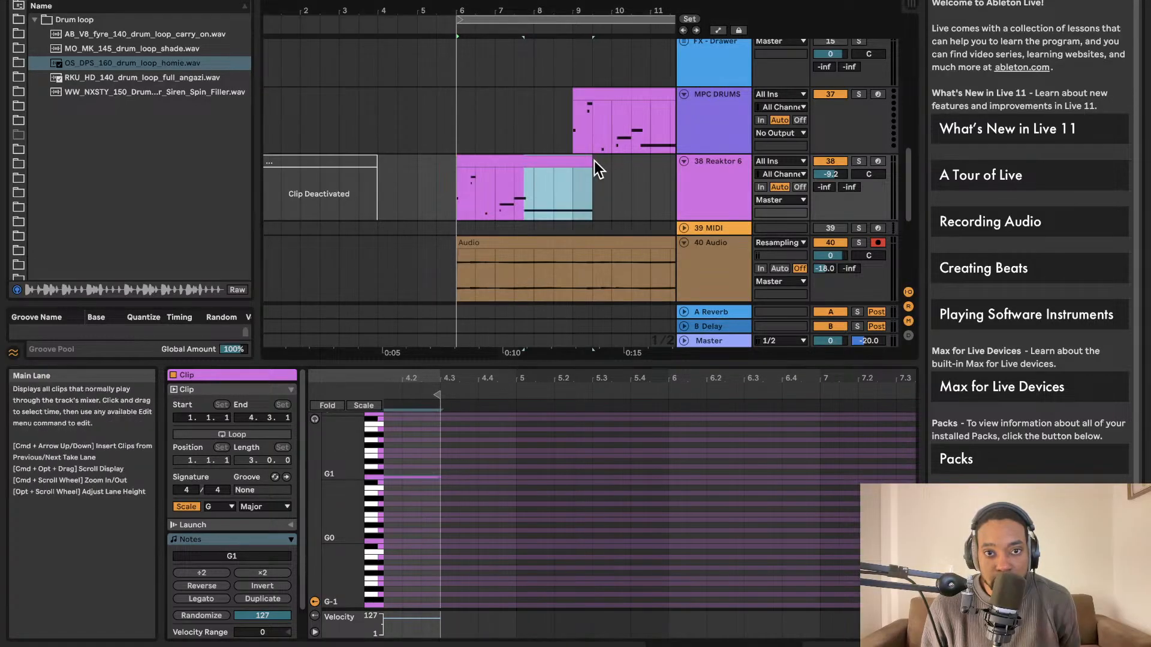
# - Extend the bar 6 Reaktor 6 clip to 5.1.1 and lengthen its last G1 note to the clip's end
pyautogui.moveTo(593, 160); pyautogui.dragTo(599, 160)
pyautogui.click(540, 160)
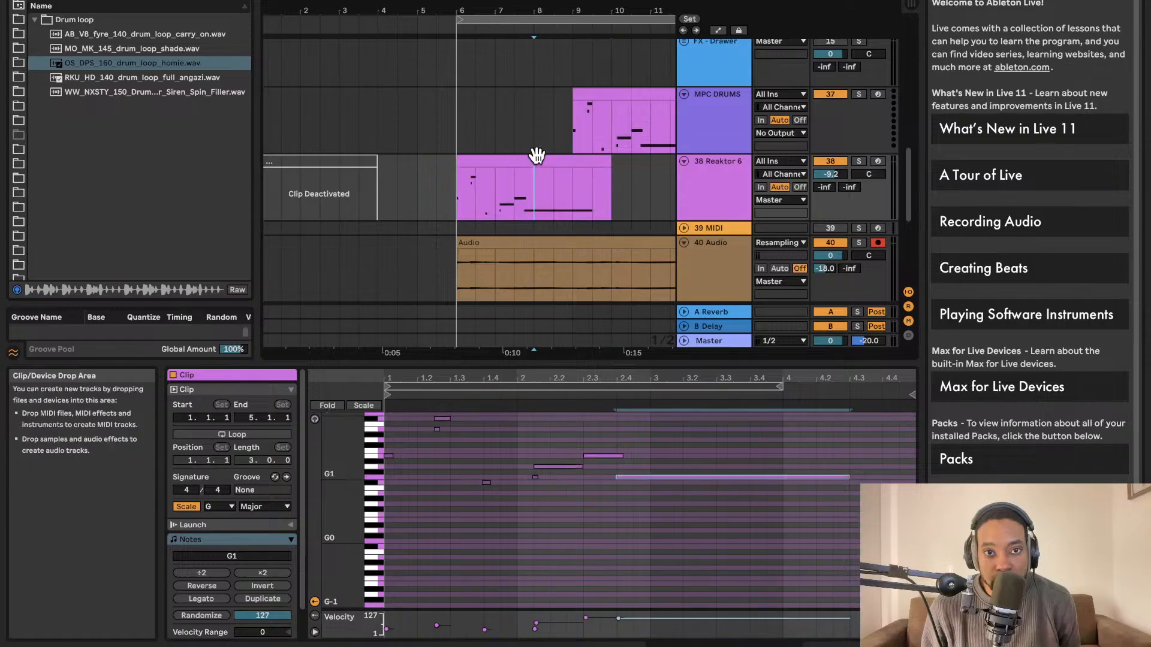
pyautogui.press('space')
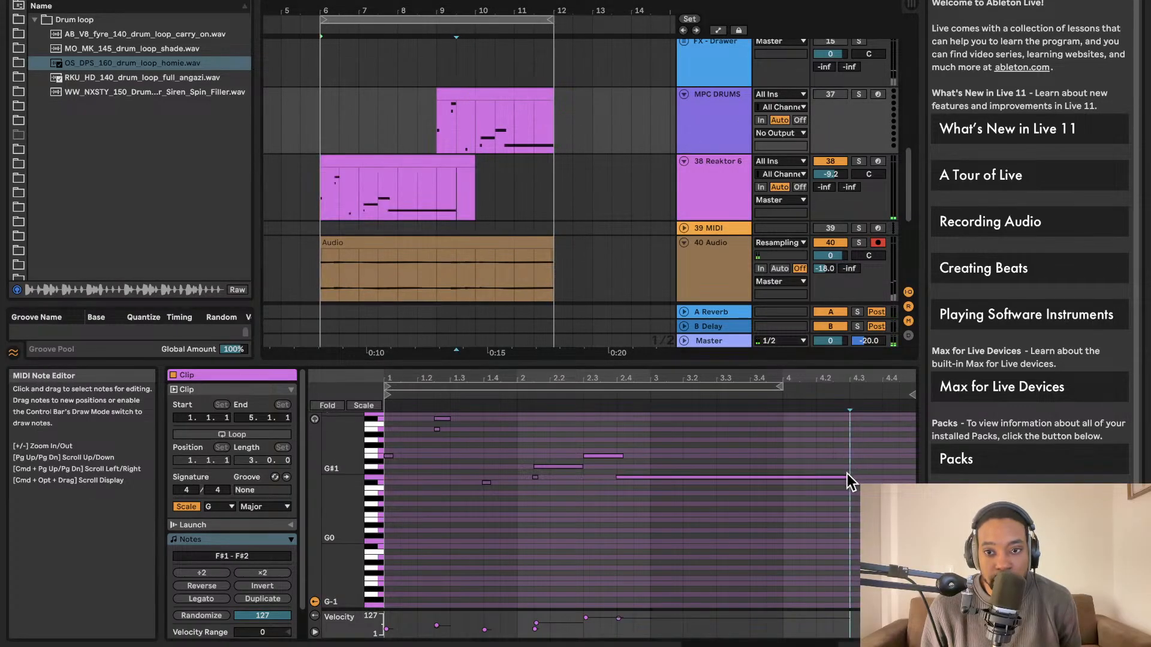
pyautogui.moveTo(848, 476); pyautogui.dragTo(771, 455)
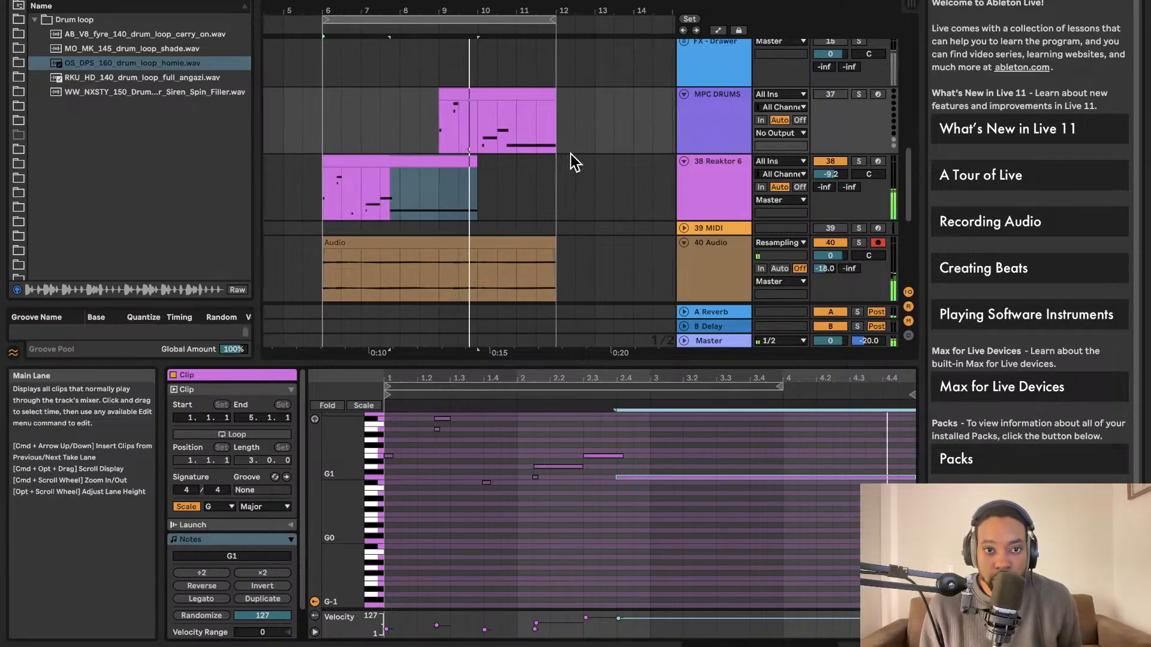
# - Duplicate both adjoining Reaktor 6 clips spanning bars 6 to 10, with the copies starting at bar 10
pyautogui.click(399, 163)
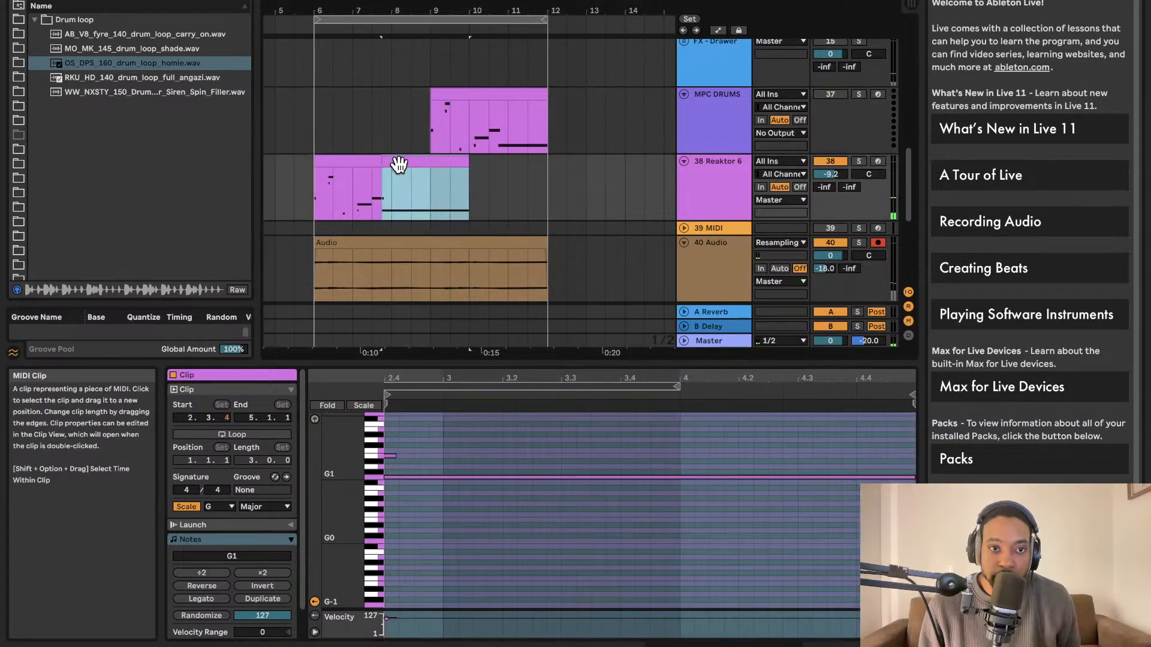
pyautogui.keyDown('shift'); pyautogui.click(373, 163); pyautogui.keyUp('shift')
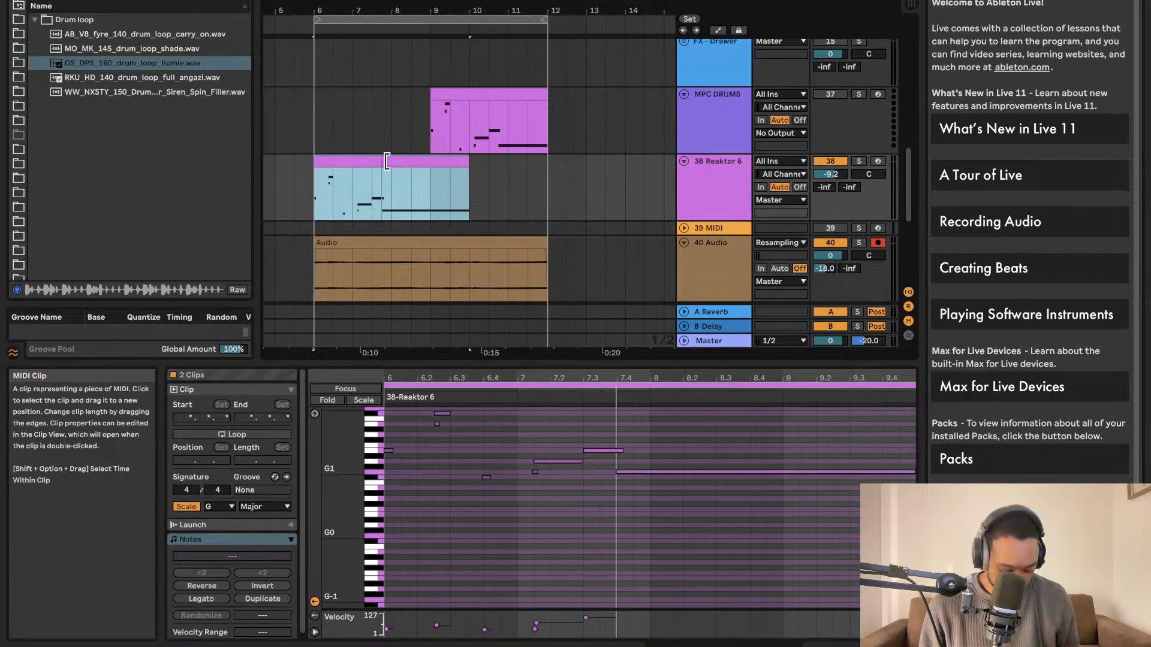
pyautogui.hotkey('ctrl', 'd')
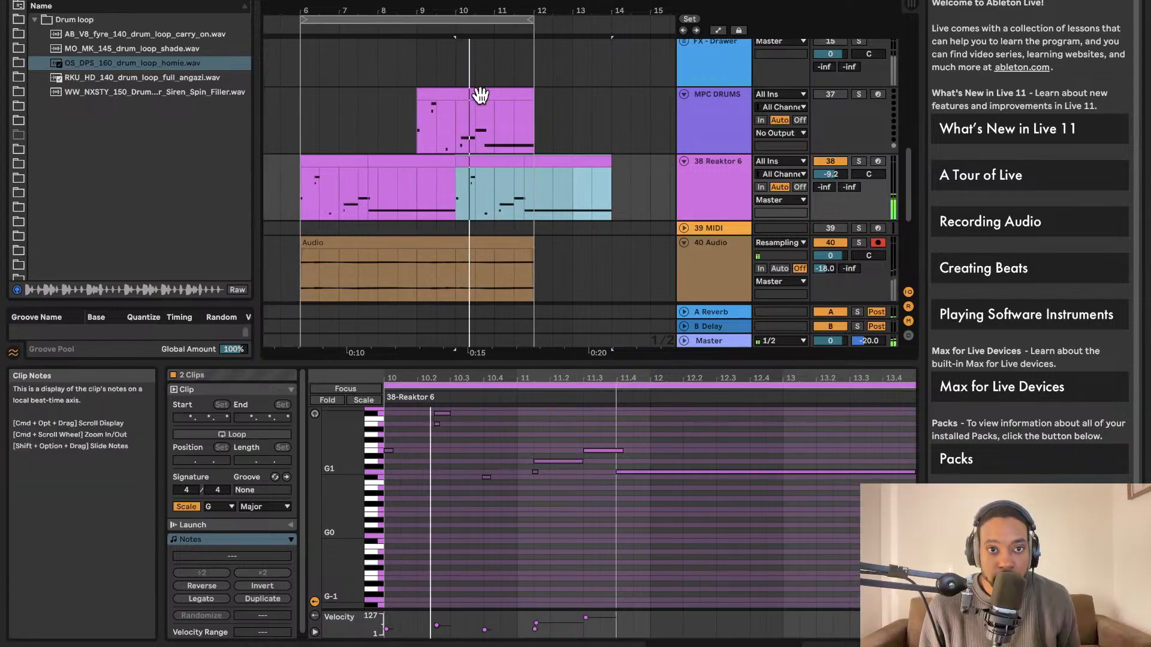
# - Deactivate the bar 9 clip on the MPC DRUMS track and play the arrangement from the Reaktor 6 clip at bar 6
pyautogui.click(480, 94)
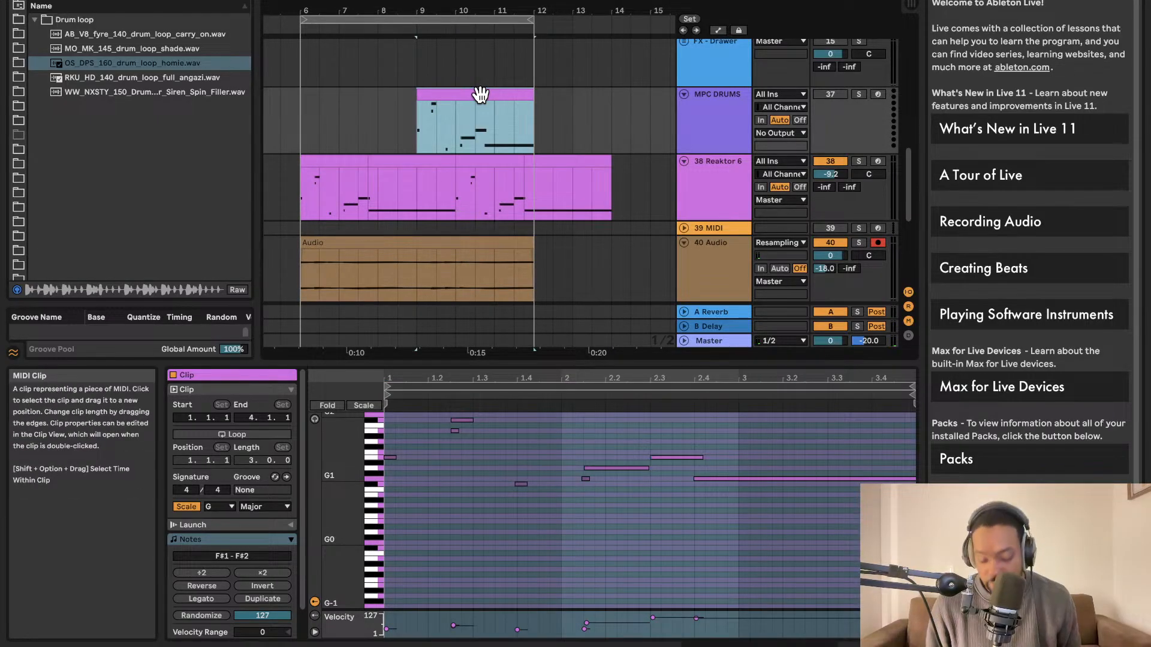
pyautogui.press('0')
pyautogui.hscroll(-2, 475, 98)
pyautogui.press('space')
pyautogui.click(358, 160)
pyautogui.press('space')
pyautogui.press('space')
pyautogui.hscroll(-4, 366, 160)
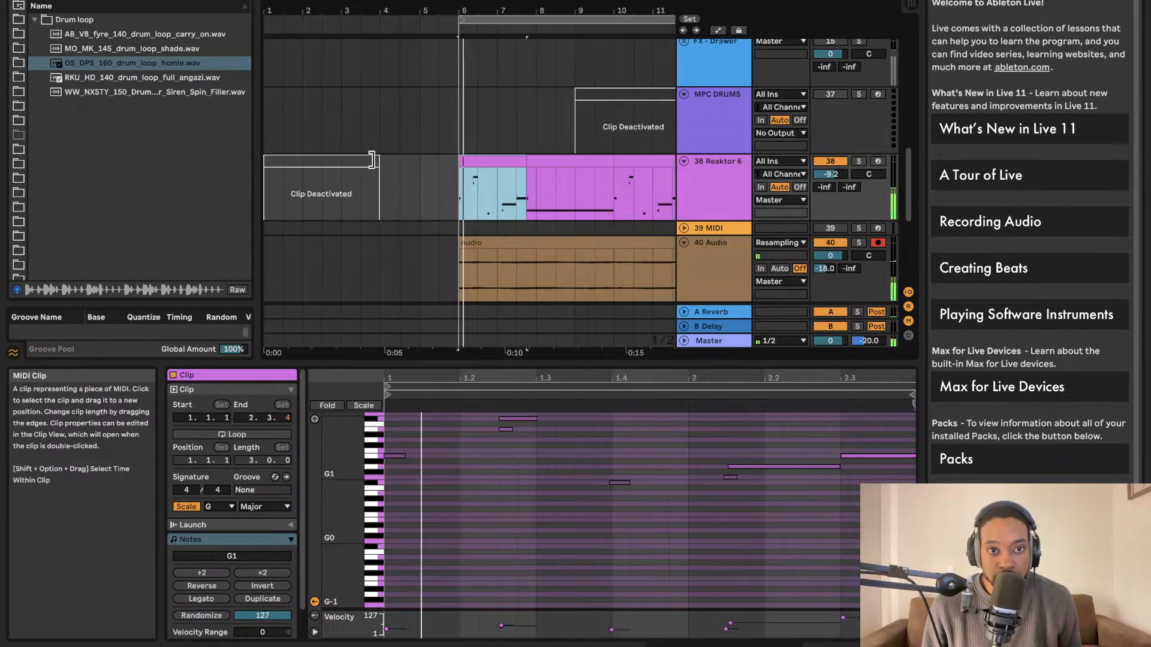
# - Duplicate the FM8 clip so that its copy starts at bar 12
pyautogui.scroll(-3, 494, 158)
pyautogui.scroll(-3, 495, 159)
pyautogui.hscroll(2, 494, 160)
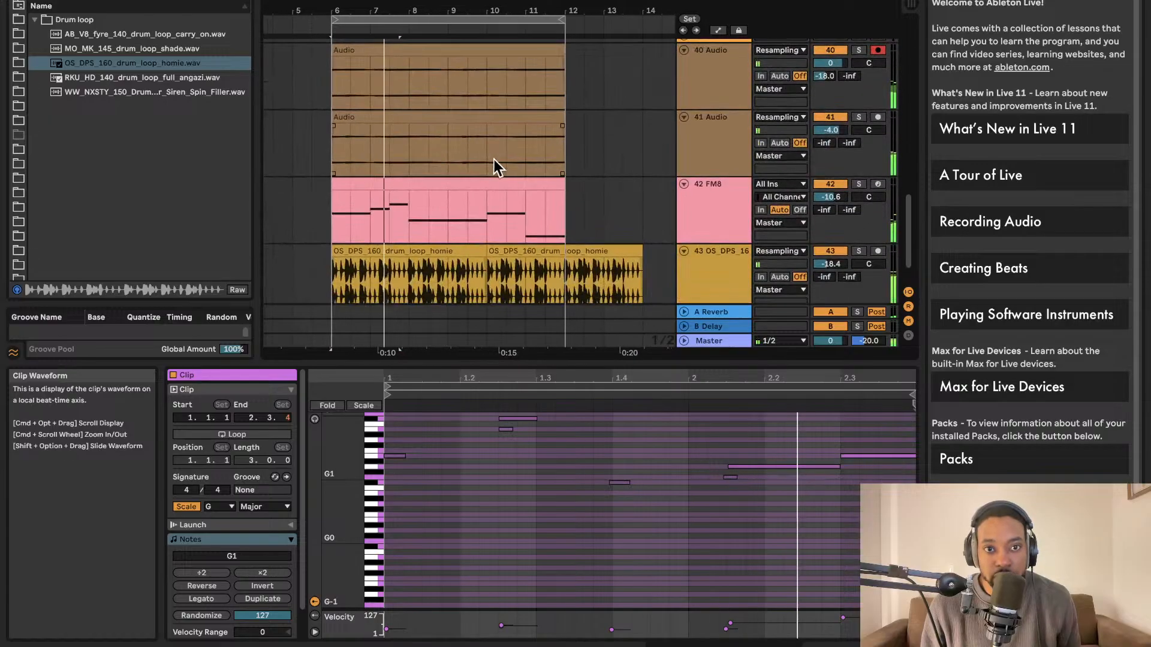
pyautogui.click(436, 184)
pyautogui.press('super+d')
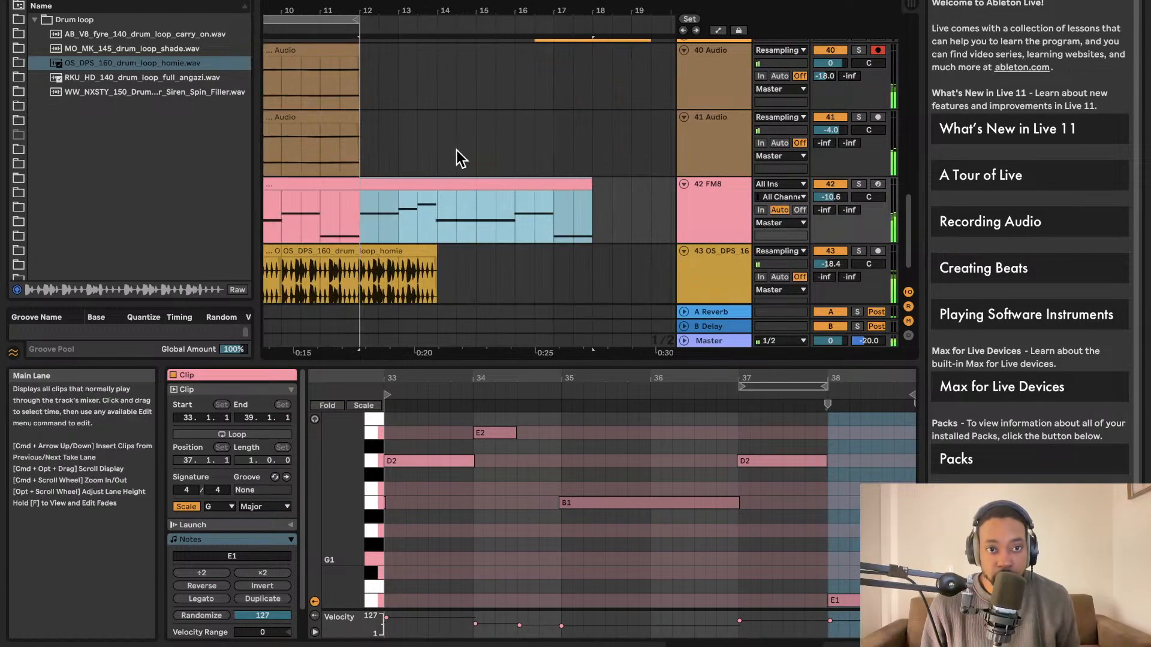
# - Extend the arrangement loop's end to the middle of bar 17
pyautogui.hscroll(-2, 458, 150)
pyautogui.scroll(2, 457, 150)
pyautogui.click(456, 18)
pyautogui.moveTo(455, 18); pyautogui.dragTo(636, 19)
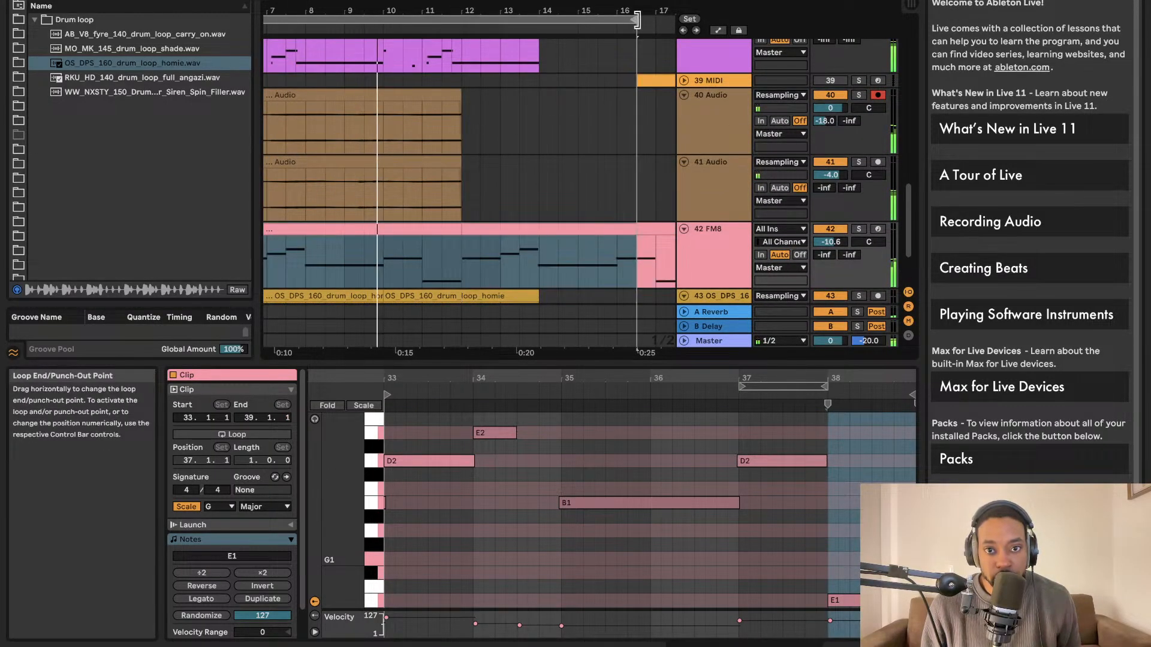
pyautogui.scroll(-3, 541, 137)
pyautogui.hscroll(-1, 542, 136)
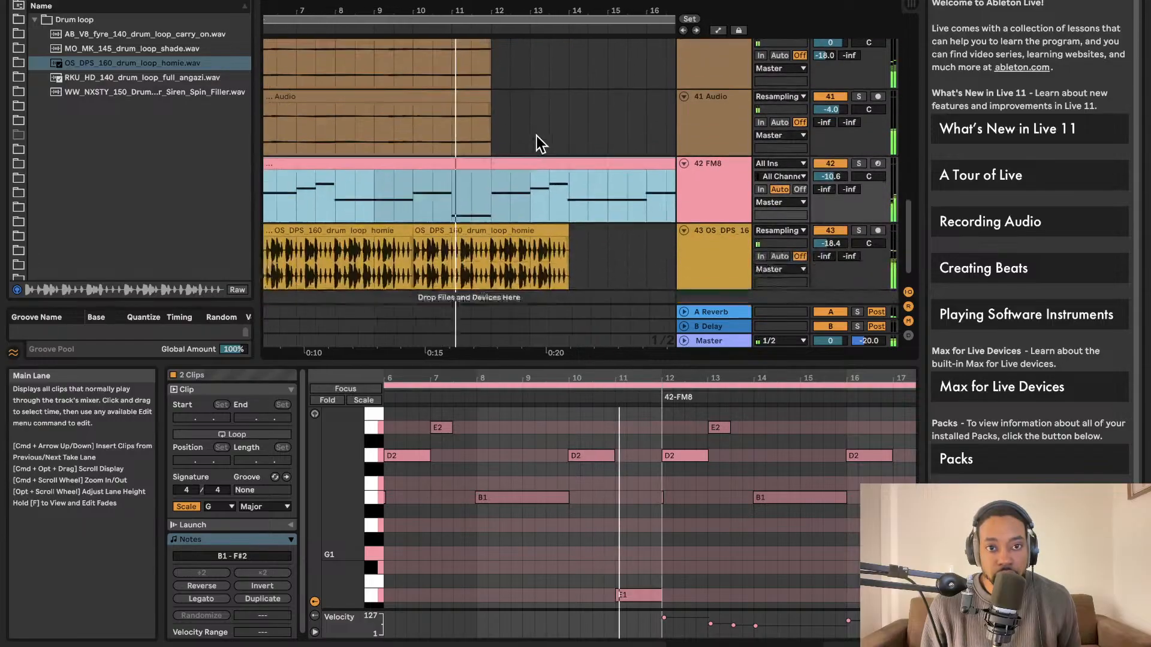
# - Listen to the loop while reviewing the Reaktor 6, audio, FM8 and drum loop tracks together
pyautogui.hscroll(-5, 506, 189)
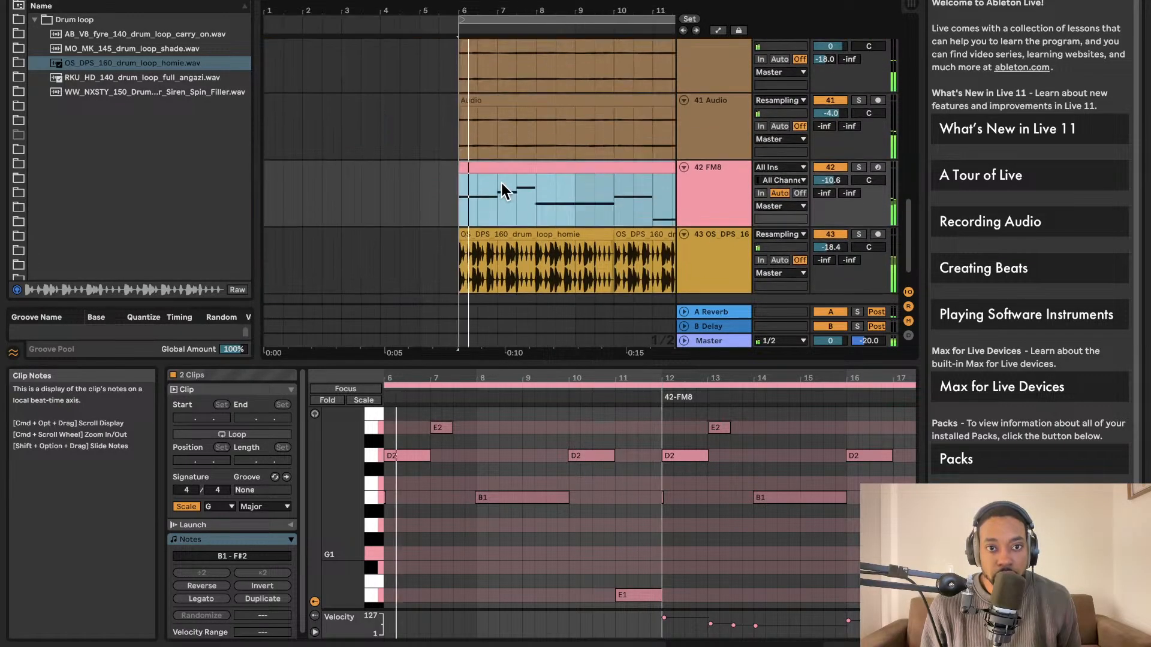
pyautogui.scroll(2, 509, 181)
pyautogui.hscroll(5, 527, 174)
pyautogui.scroll(-1, 526, 174)
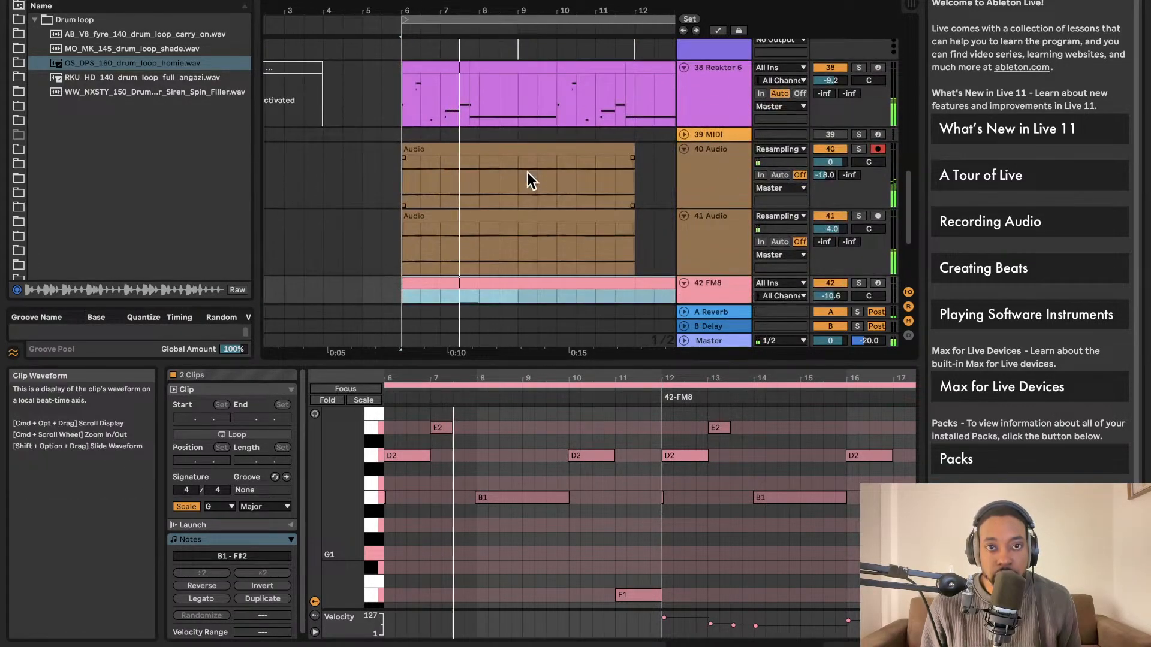
pyautogui.scroll(3, 525, 175)
pyautogui.hscroll(-4, 521, 173)
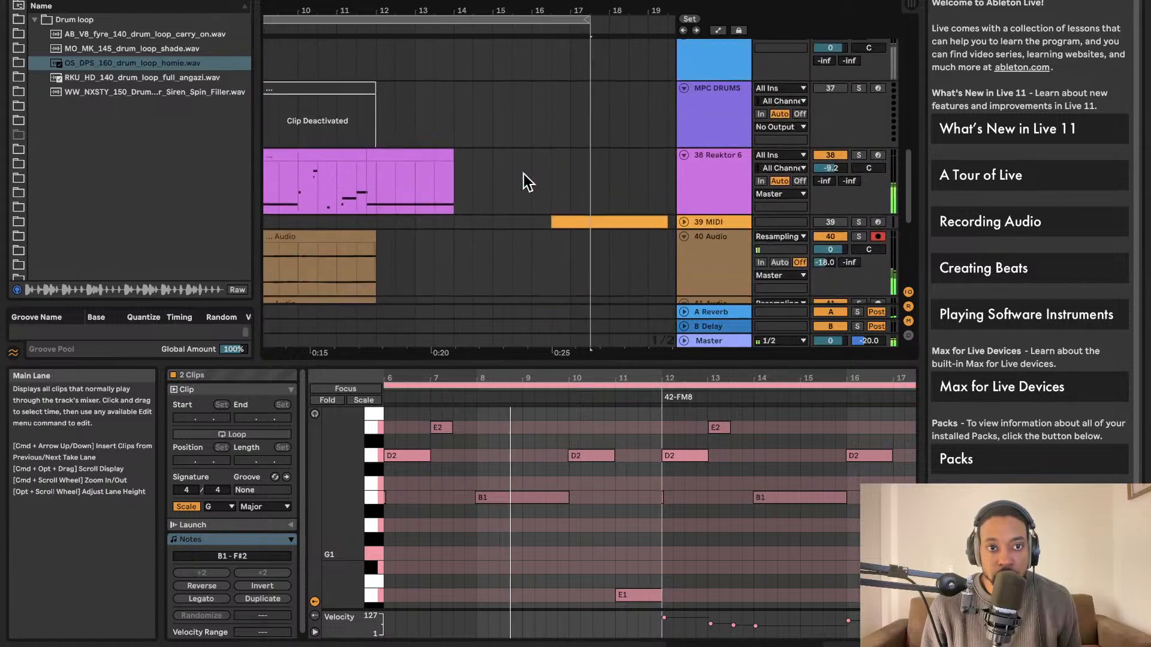
pyautogui.scroll(-3, 521, 175)
pyautogui.hscroll(2, 522, 174)
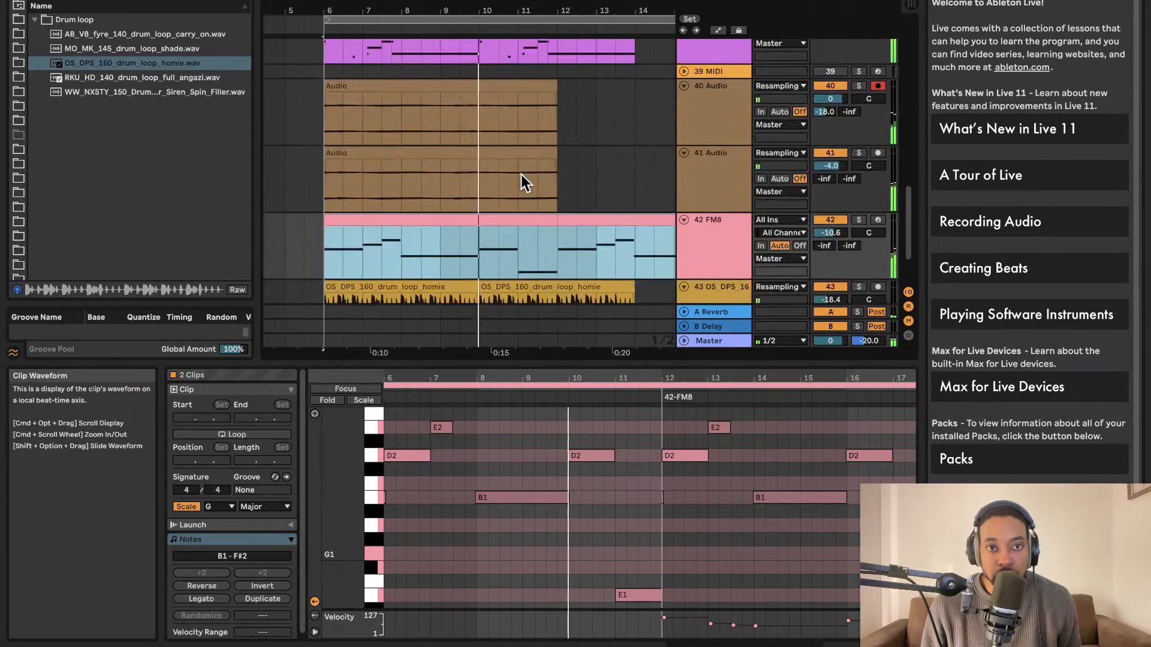
pyautogui.hscroll(-3, 520, 175)
pyautogui.scroll(1, 520, 175)
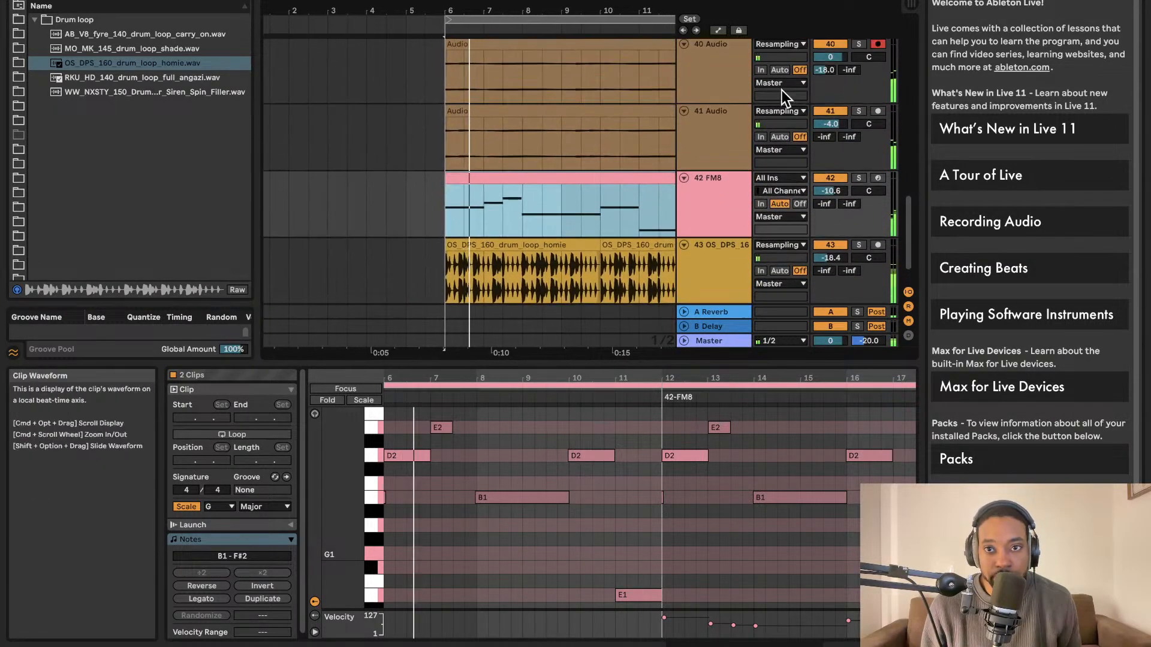
# - Mute the 40 Audio and 41 Audio tracks and keep listening to the remaining layers
pyautogui.scroll(2, 480, 167)
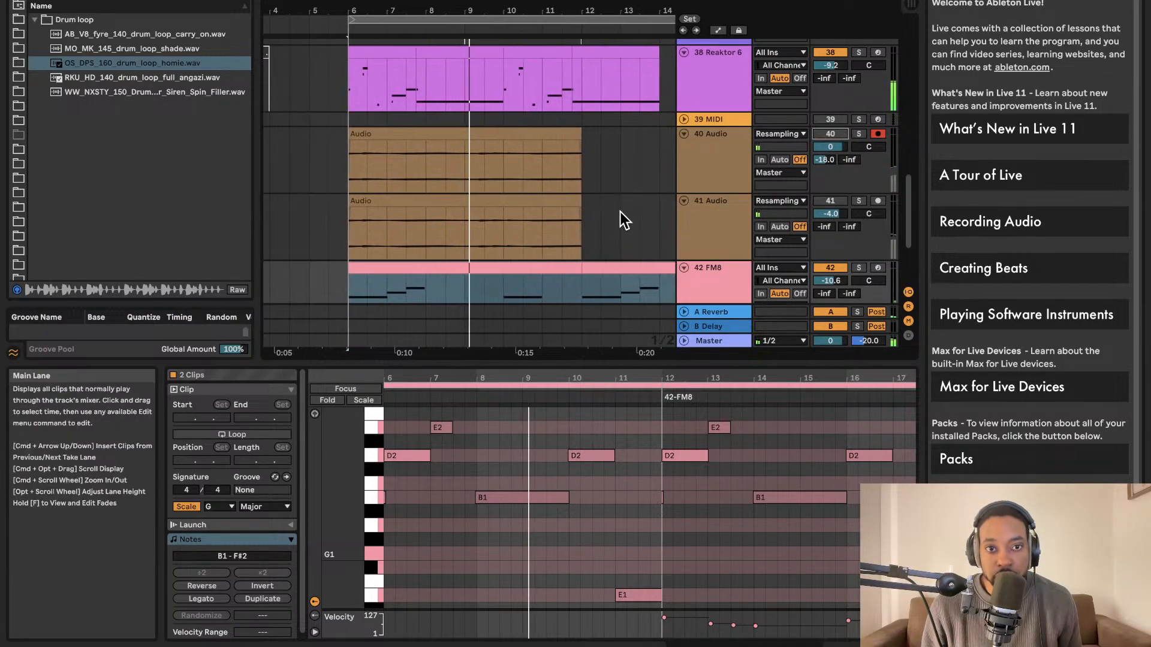
pyautogui.scroll(-1, 621, 213)
pyautogui.hscroll(-1, 621, 210)
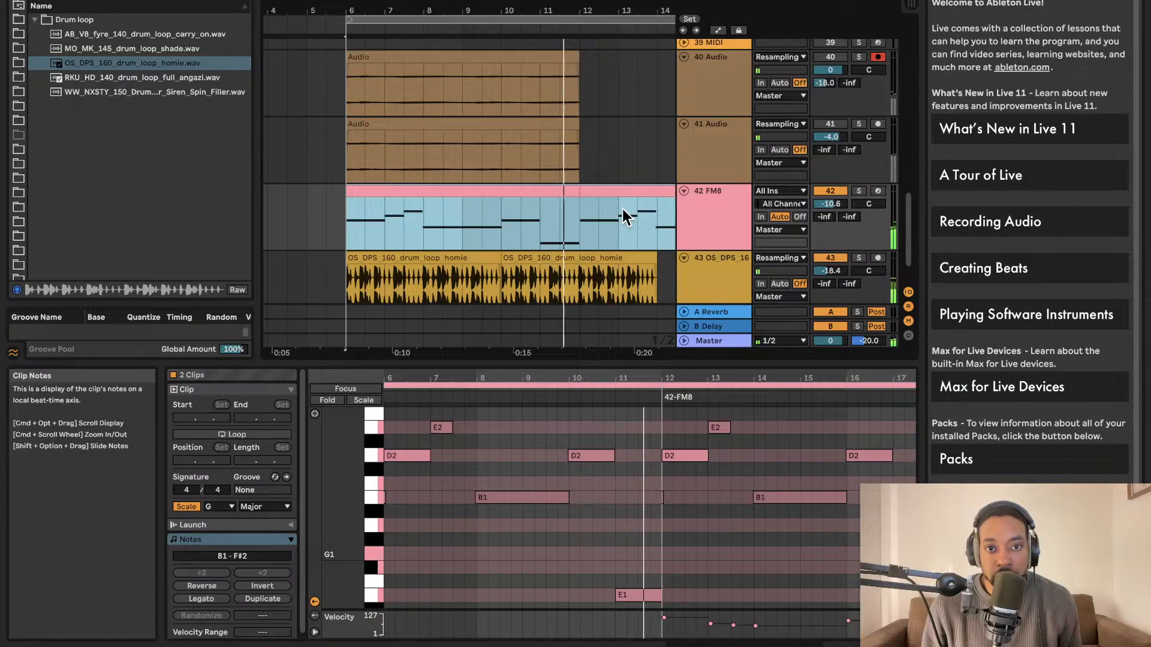
pyautogui.scroll(-1, 623, 210)
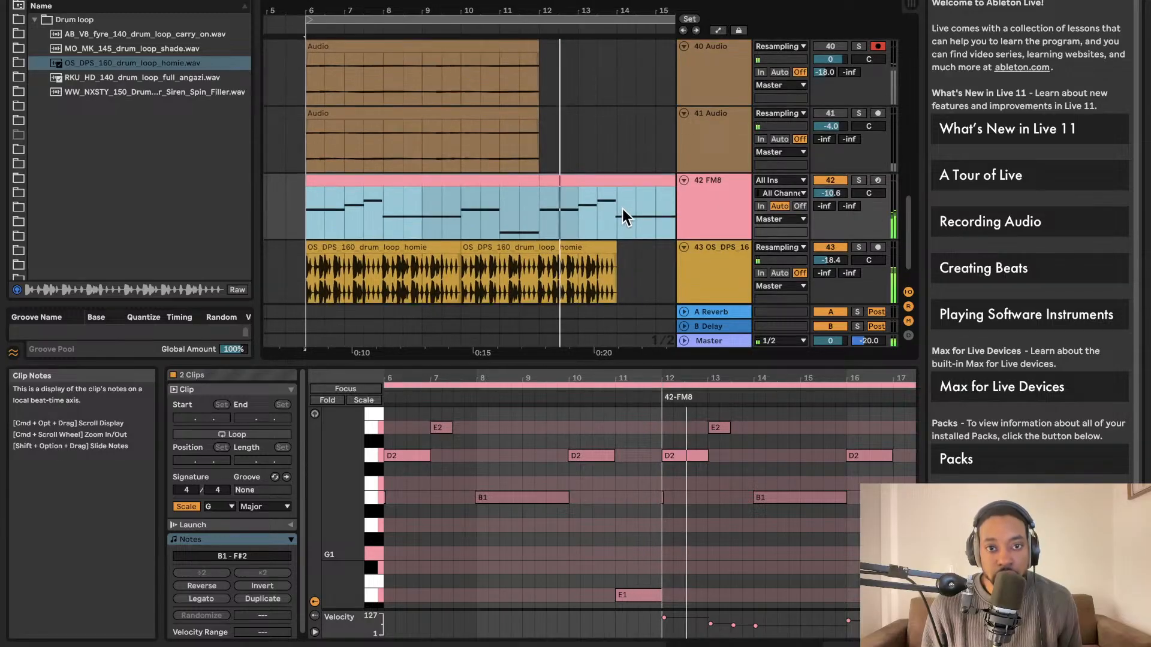
# - Duplicate the second OS_DPS_160_drum_loop_homie clip so that its copy starts at bar 14
pyautogui.click(512, 246)
pyautogui.hscroll(5, 519, 244)
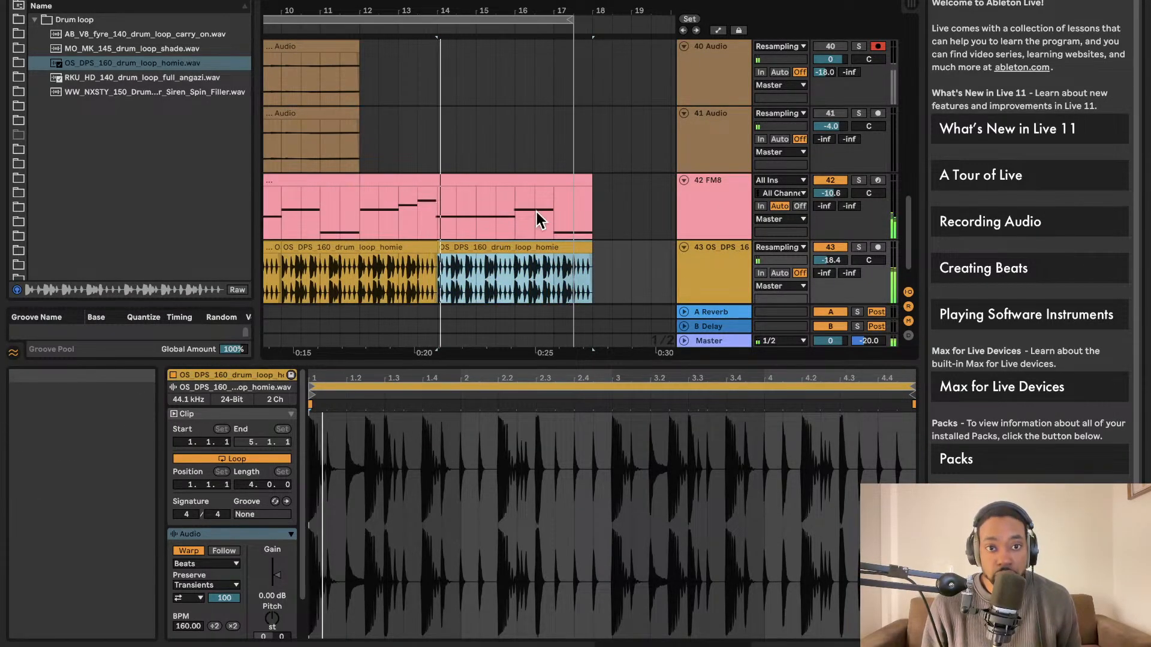
pyautogui.scroll(1, 507, 209)
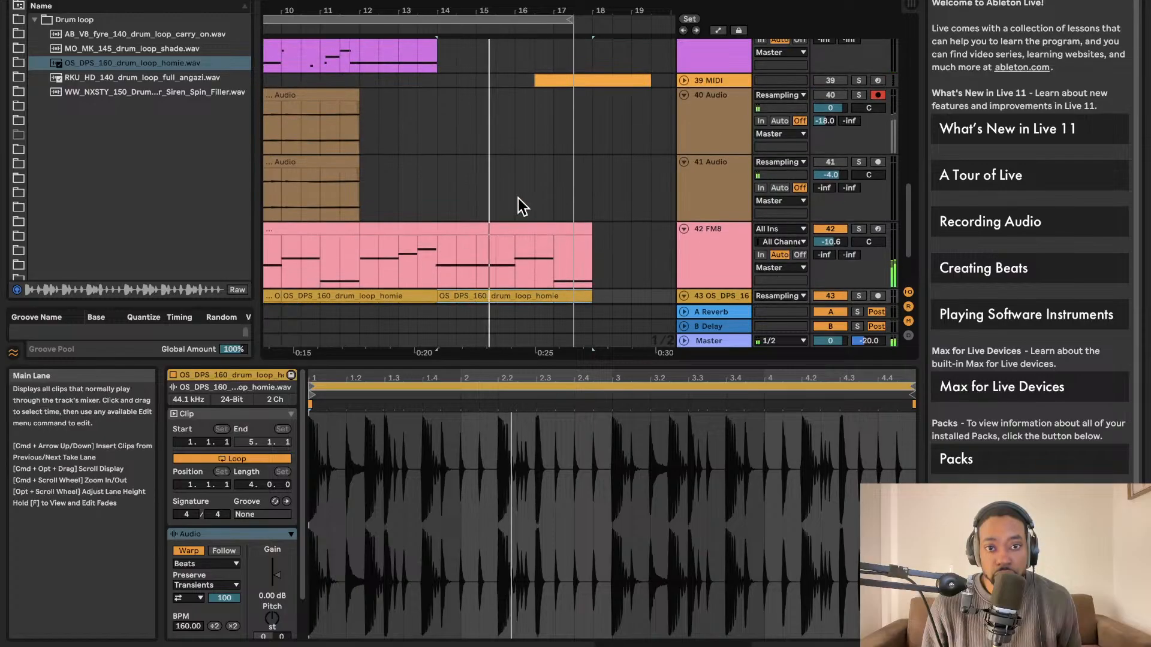
# - Extend the arrangement loop's end to bar 18 and move the clip on the 39 MIDI track to start at bar 18
pyautogui.moveTo(570, 20); pyautogui.dragTo(590, 19)
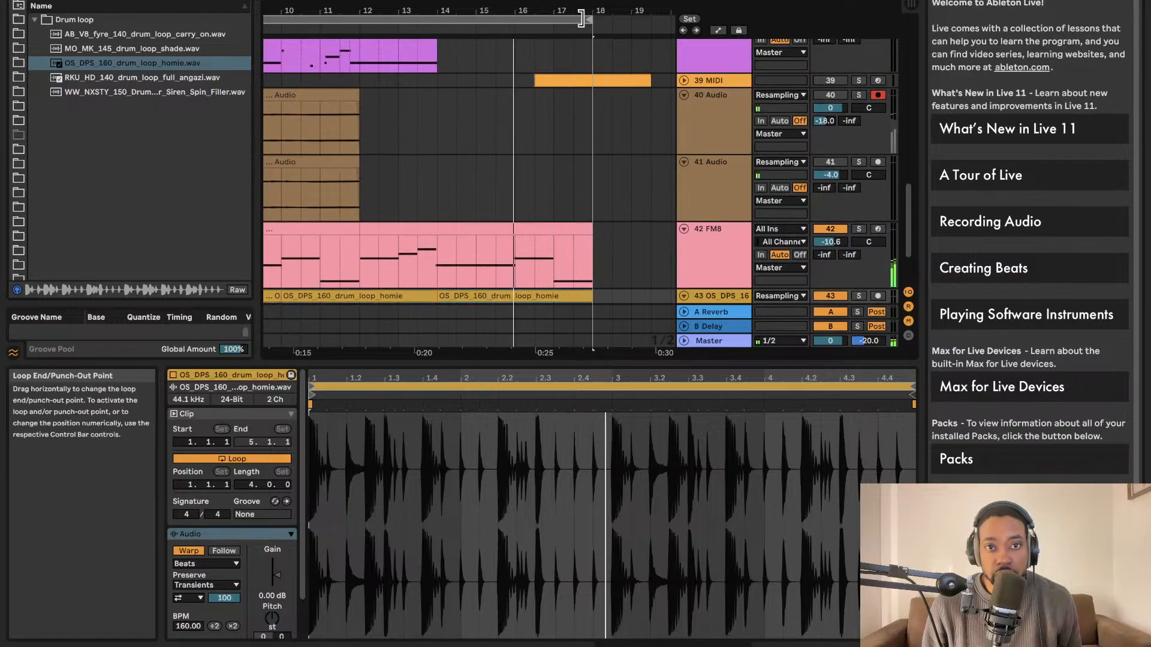
pyautogui.click(600, 80)
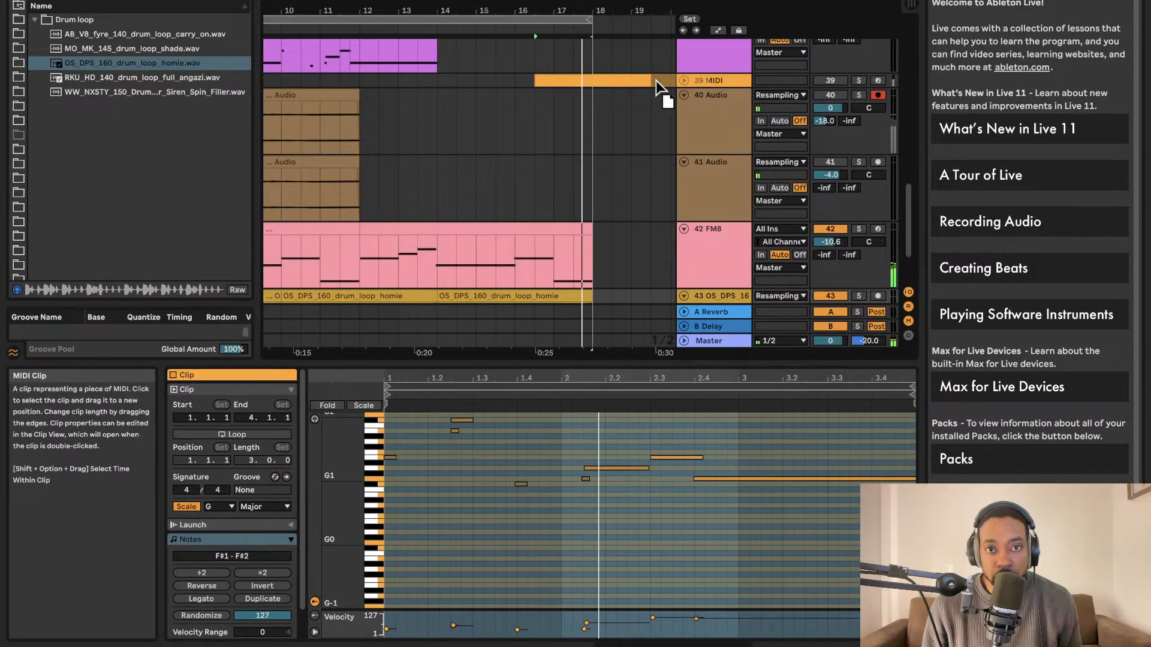
# - Duplicate the Reaktor 6 clips spanning bars 10 to 14 so that the copies start at bar 14
pyautogui.scroll(2, 528, 73)
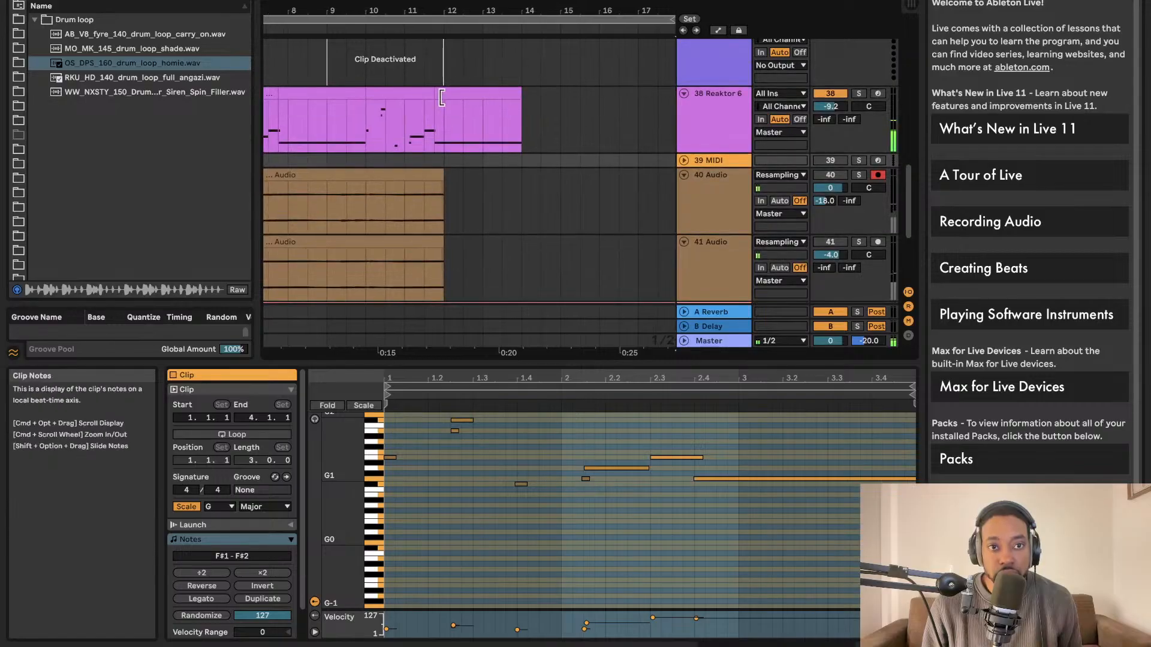
pyautogui.click(441, 94)
pyautogui.keyDown('shift'); pyautogui.click(422, 95); pyautogui.keyUp('shift')
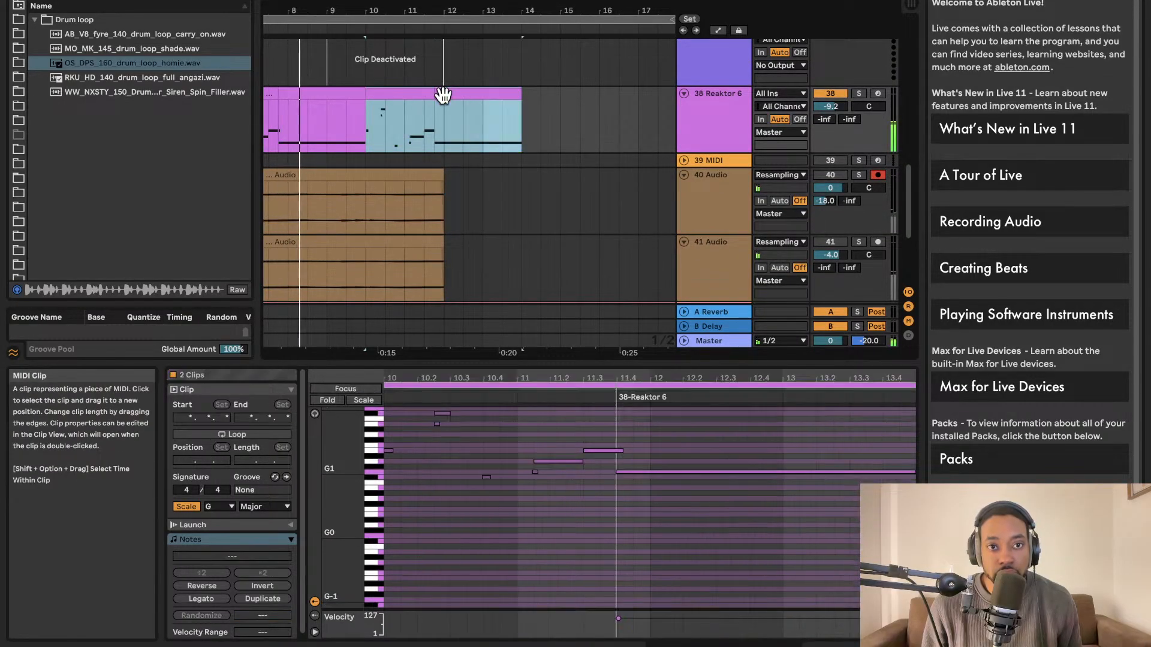
pyautogui.hotkey('ctrl', 'd')
pyautogui.hscroll(-5, 445, 94)
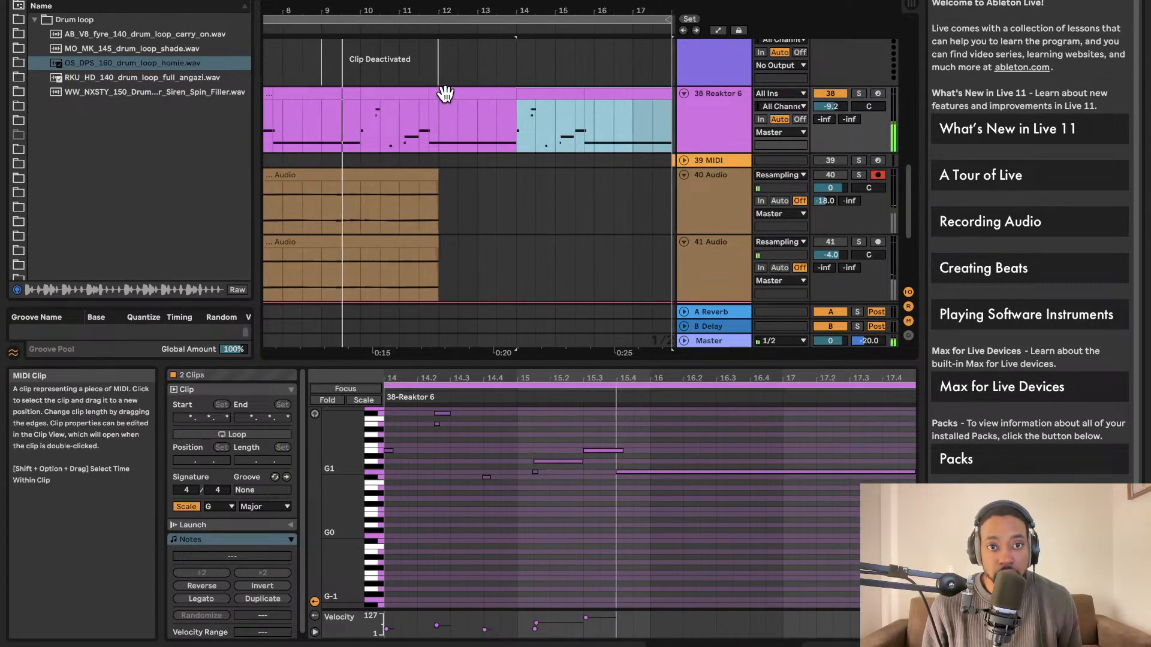
# - Listen through the arrangement up to bar 18, comparing the Reaktor 6, FM8 and drum loop layers
pyautogui.scroll(-1, 446, 93)
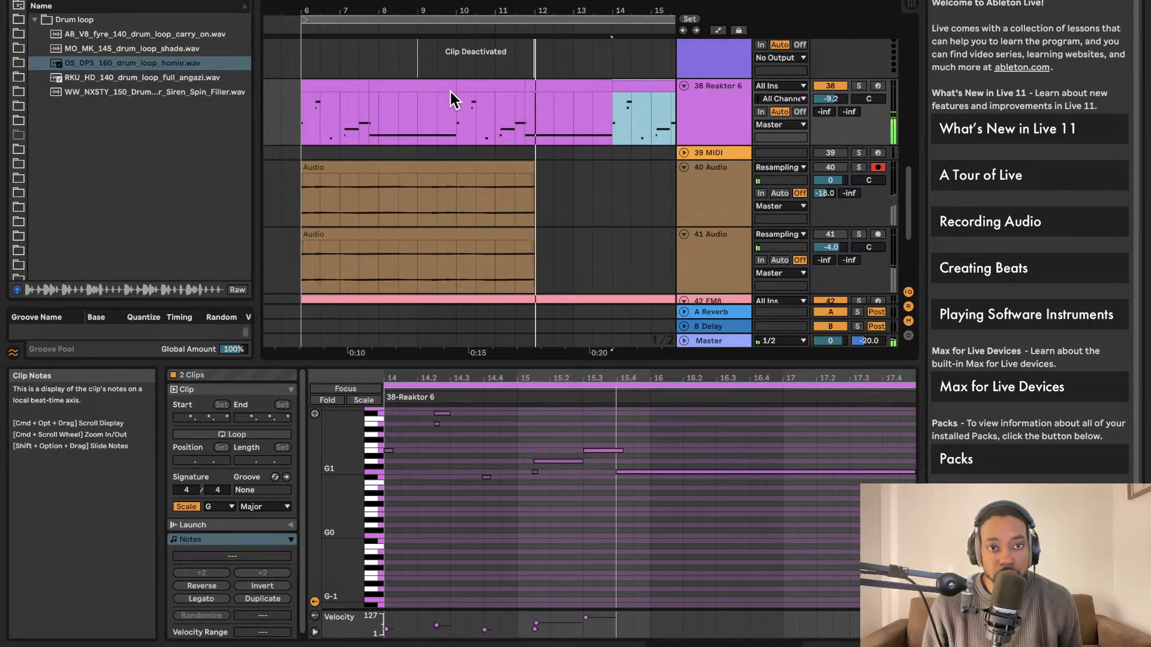
pyautogui.scroll(-4, 449, 92)
pyautogui.scroll(3, 450, 92)
pyautogui.hscroll(1, 494, 93)
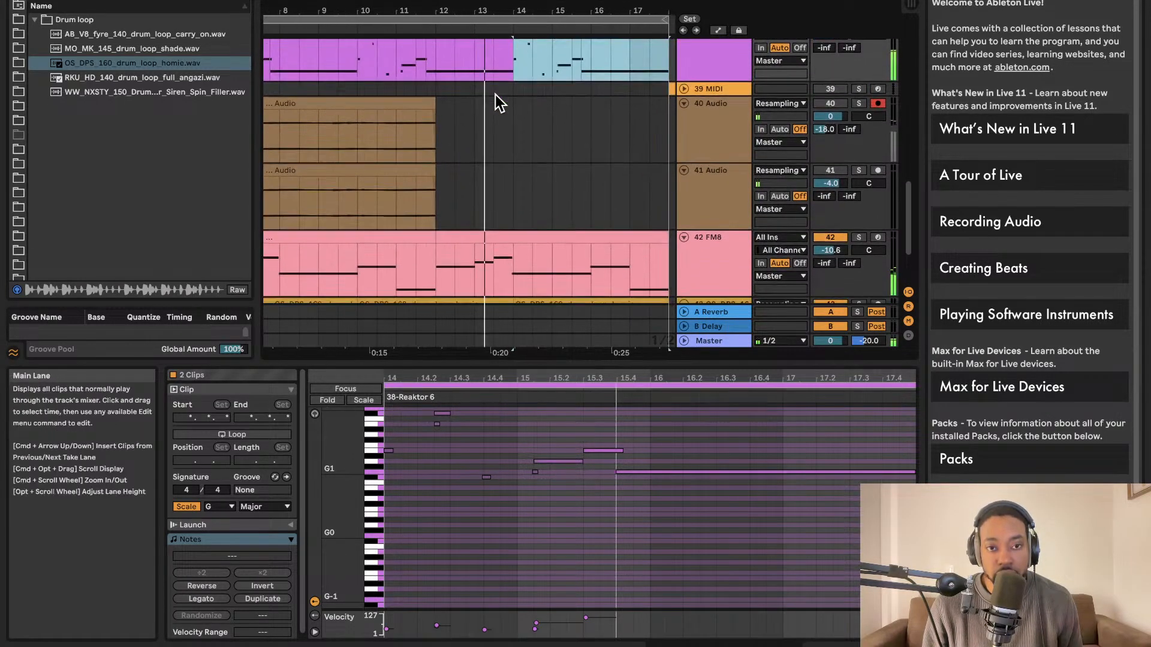
pyautogui.hscroll(4, 495, 94)
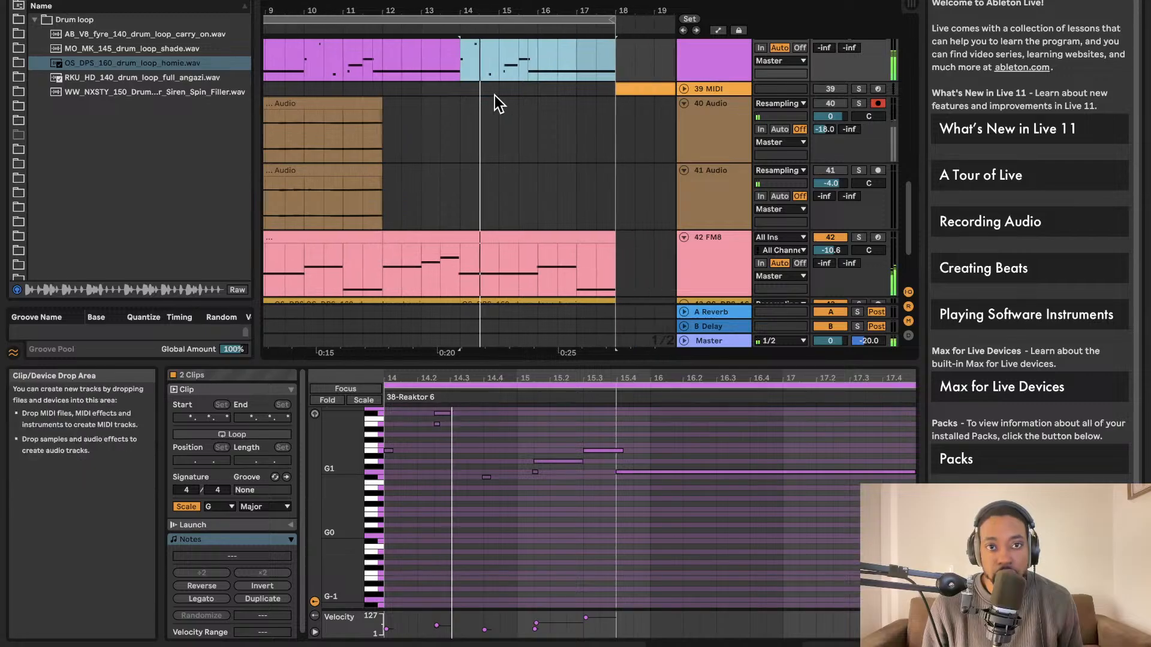
pyautogui.scroll(-3, 495, 95)
pyautogui.scroll(3, 495, 95)
pyautogui.scroll(-4, 495, 95)
pyautogui.hscroll(-4, 495, 95)
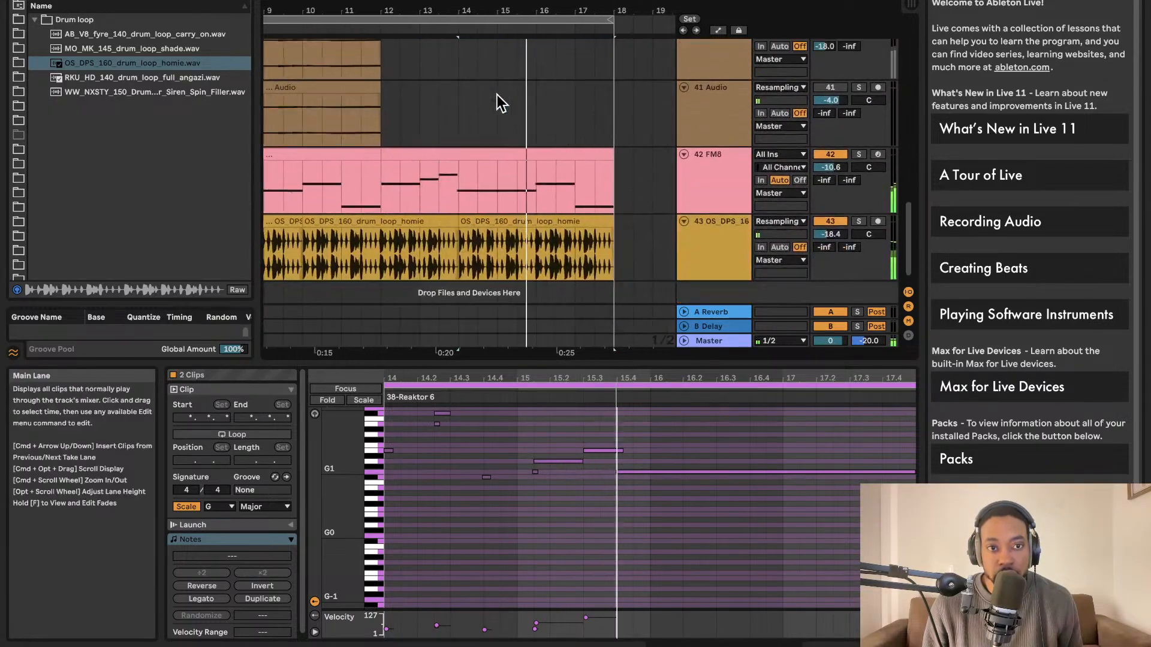
pyautogui.hscroll(3, 495, 95)
pyautogui.scroll(3, 495, 95)
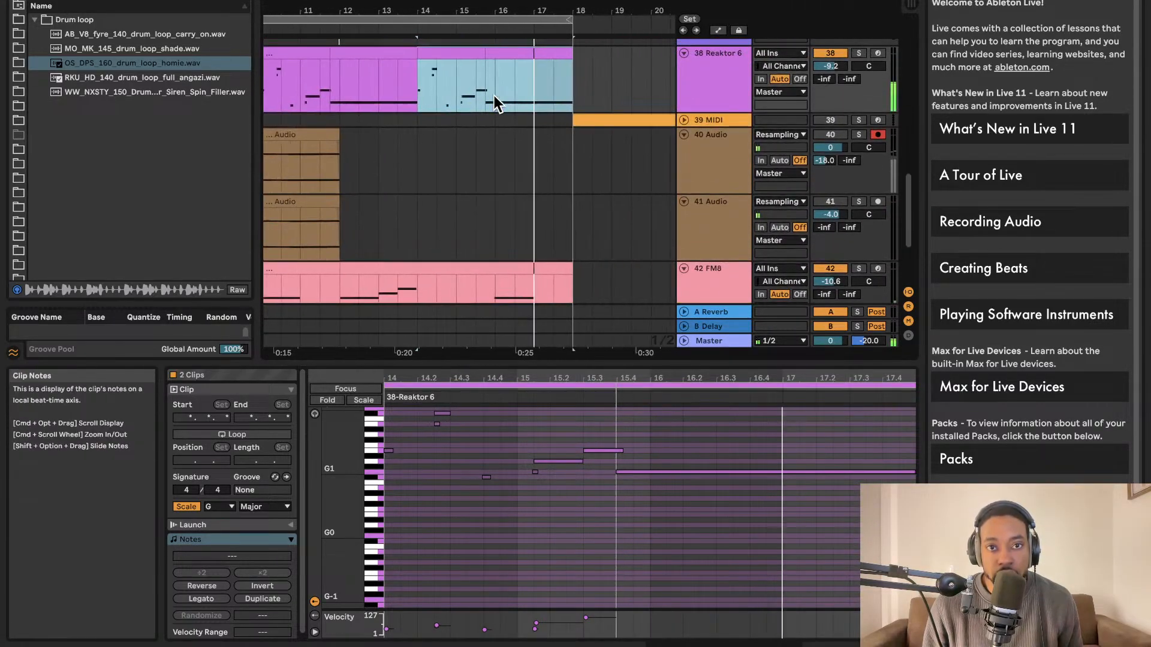
pyautogui.scroll(1, 494, 95)
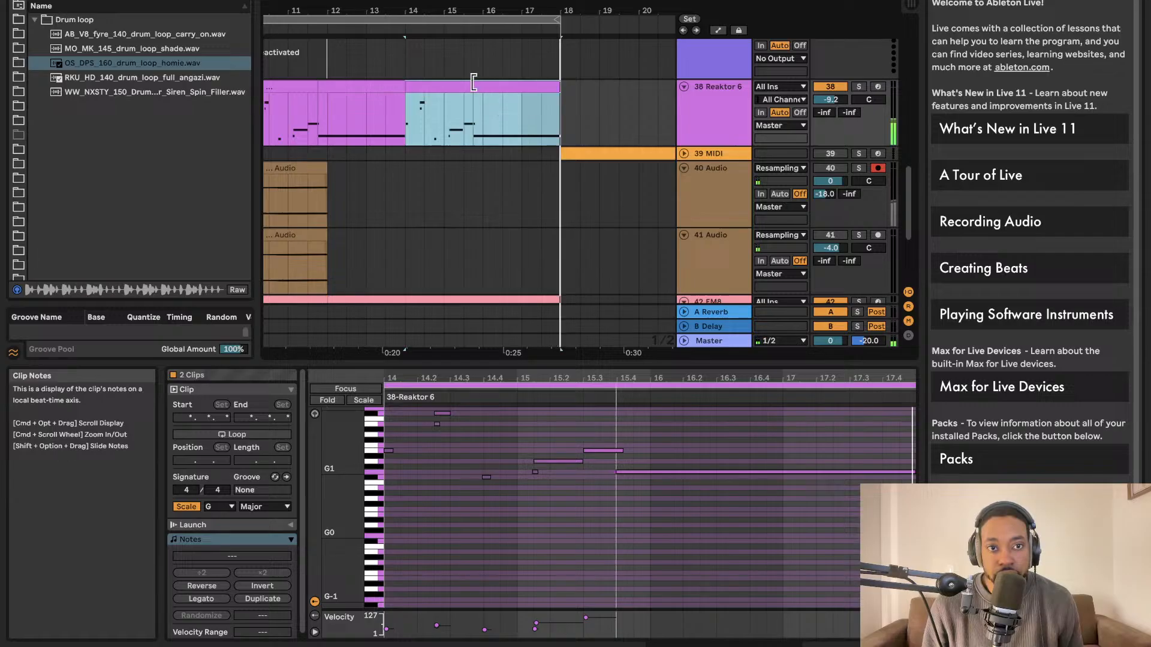
# - Delete the two Reaktor 6 clips between bars 14 and 18 and shorten the arrangement loop's end to bar 14
pyautogui.click(448, 84)
pyautogui.press('Delete')
pyautogui.click(521, 90)
pyautogui.press('Delete')
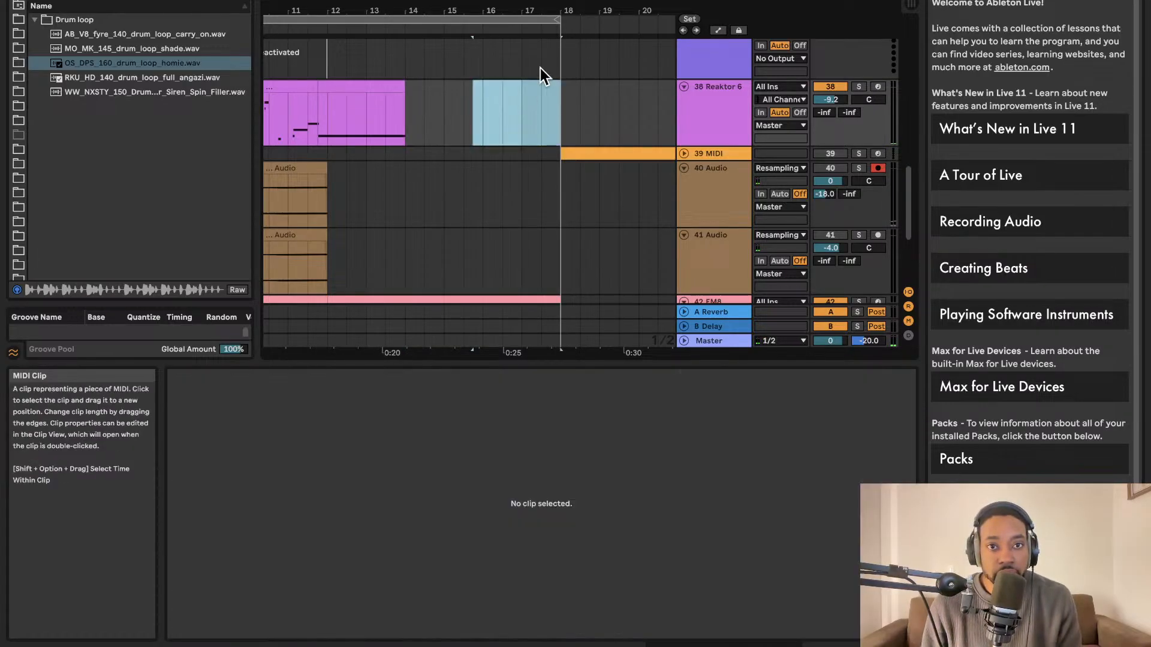
pyautogui.moveTo(554, 24); pyautogui.dragTo(457, 34)
# - Split the second FM8 clip at bar 14 and delete the part from bar 14 to 18
pyautogui.scroll(-5, 411, 80)
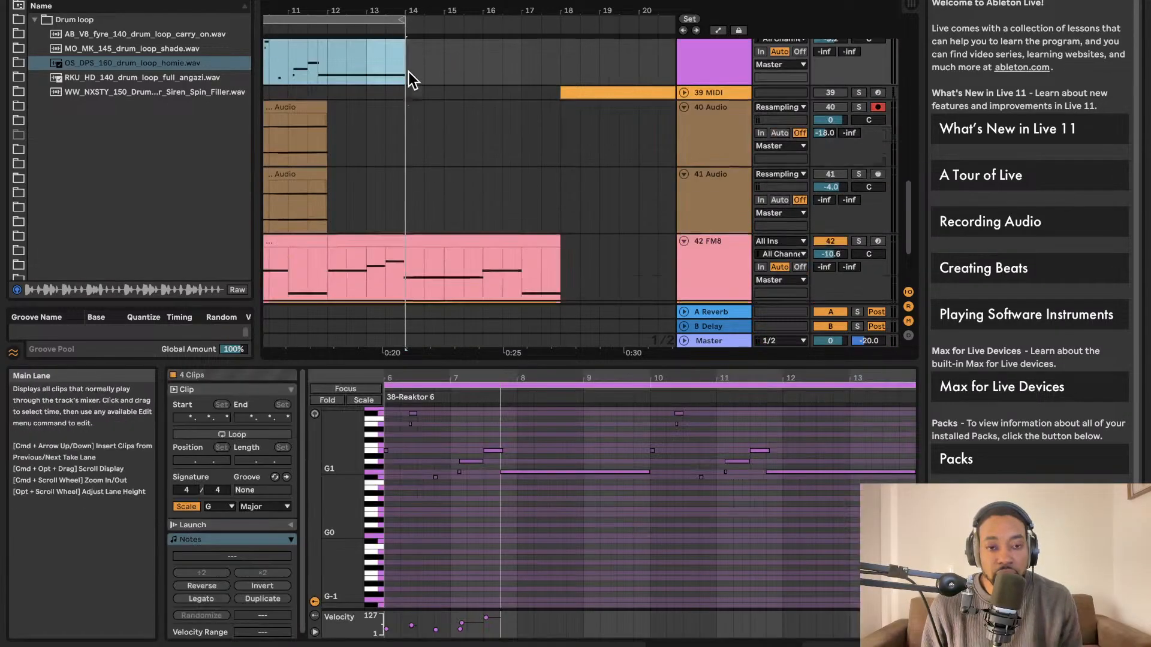
pyautogui.click(435, 144)
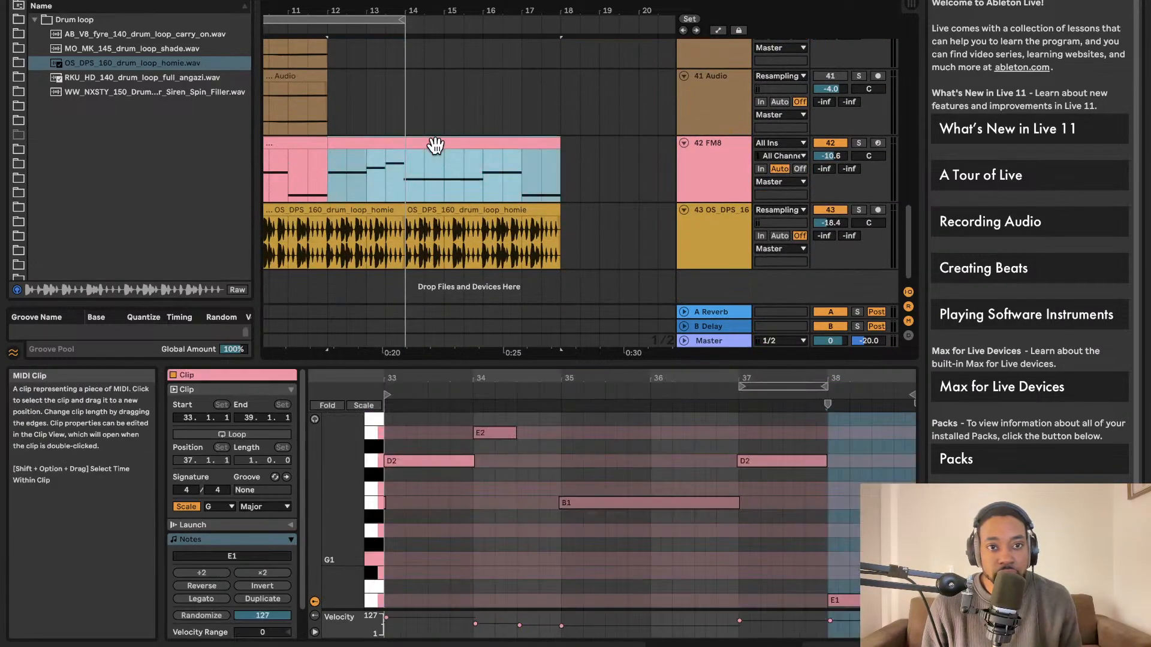
pyautogui.click(406, 159)
pyautogui.press('super+e')
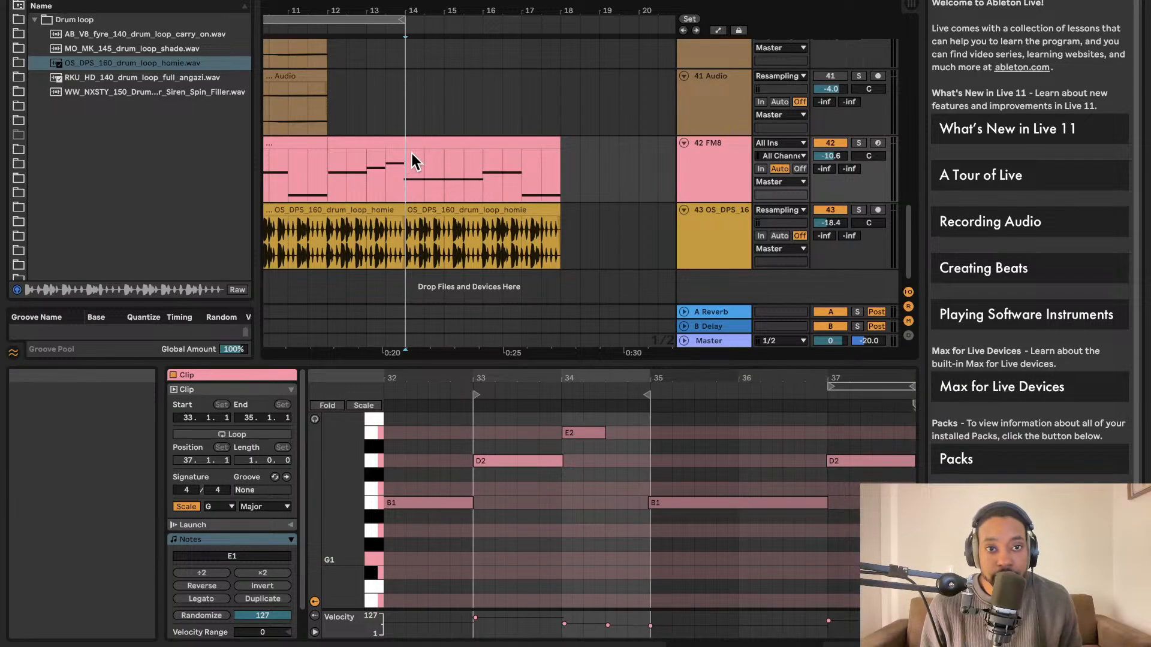
pyautogui.click(428, 142)
pyautogui.press('Delete')
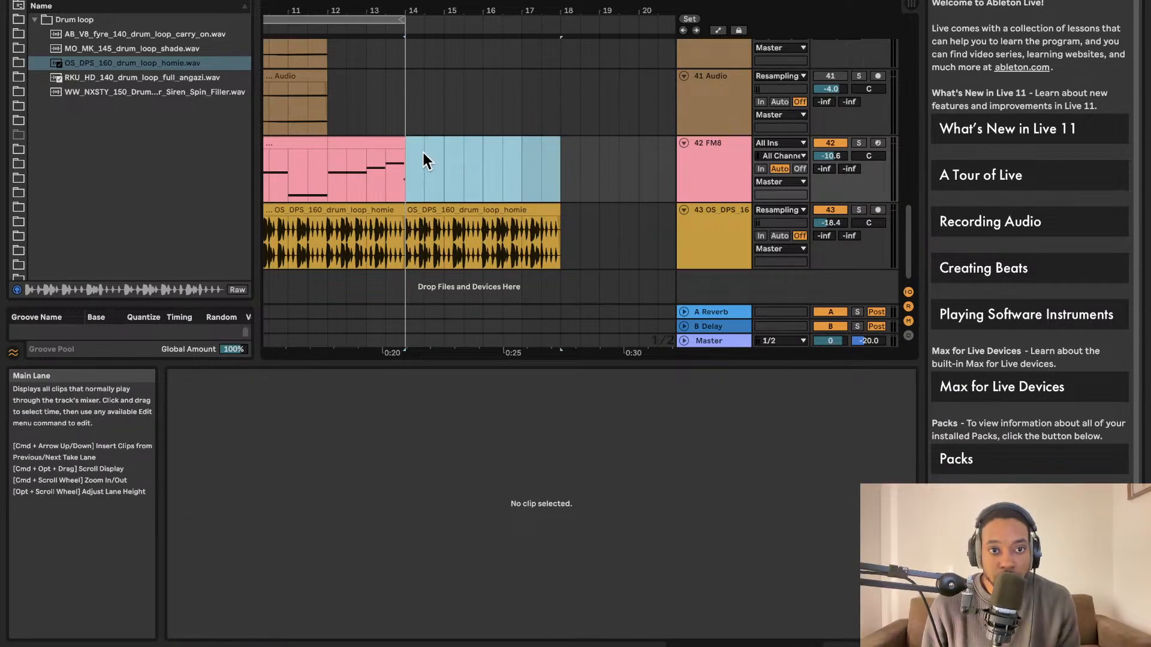
# - Delete the part of the drum loop on the OS_DPS_160 track from bar 14 to 18
pyautogui.click(428, 207)
pyautogui.press('Delete')
pyautogui.hscroll(-3, 446, 190)
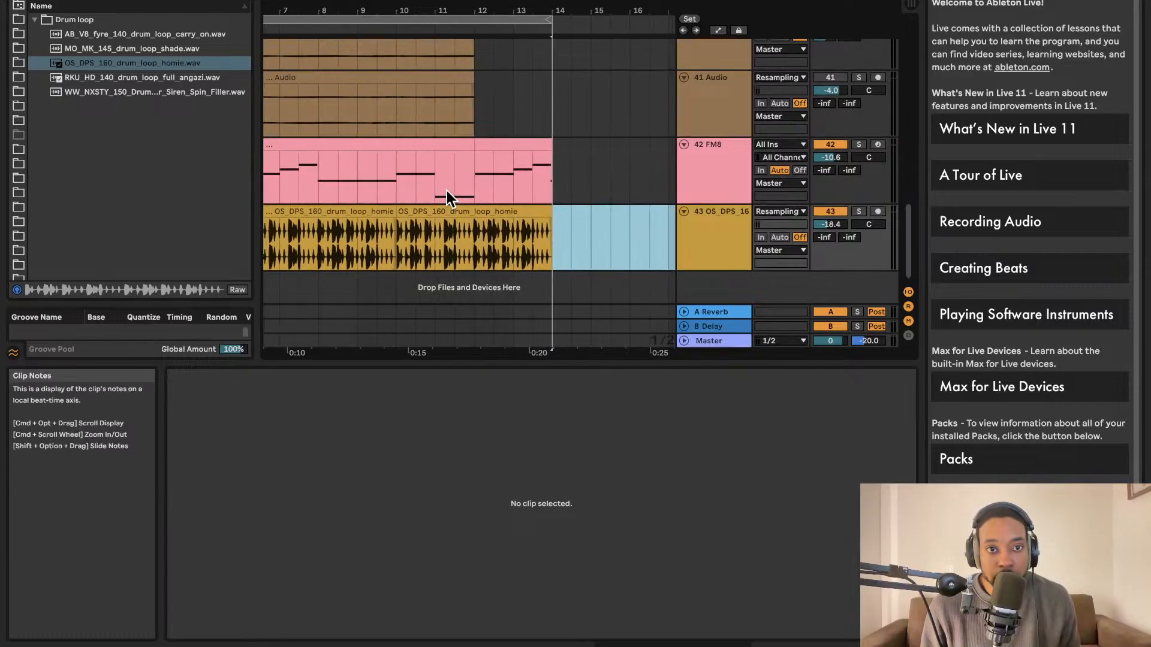
# - Delete the FM8 clip that starts at bar 12, keeping the clip that ends there
pyautogui.hscroll(1, 461, 164)
pyautogui.moveTo(444, 146); pyautogui.dragTo(393, 148)
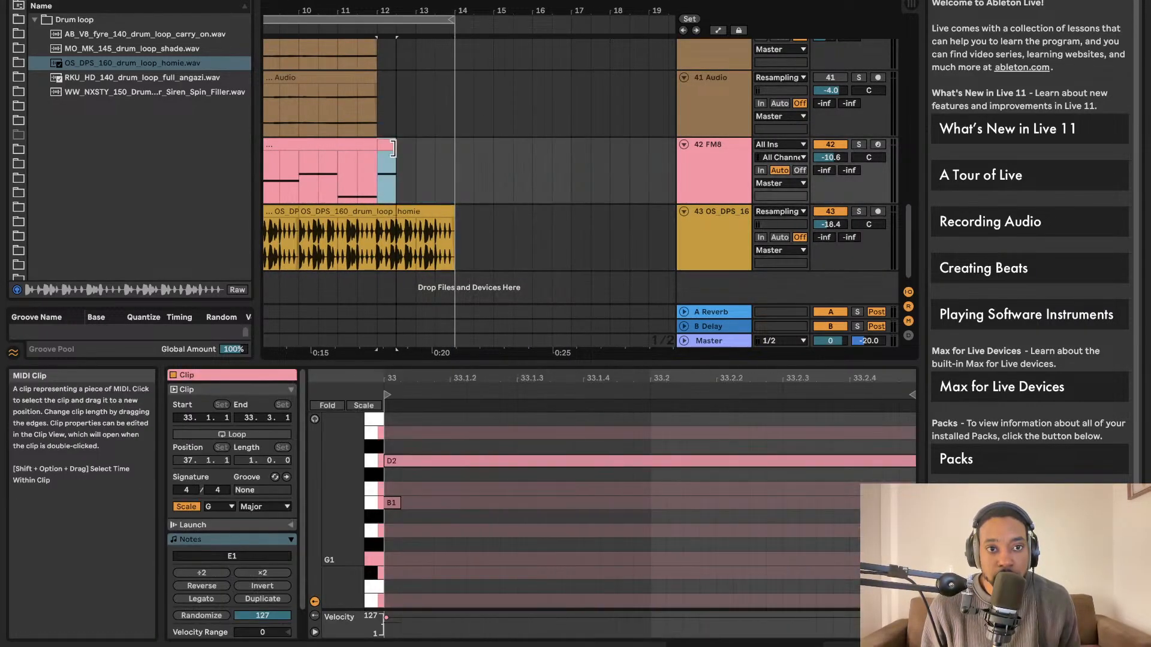
pyautogui.scroll(3, 401, 147)
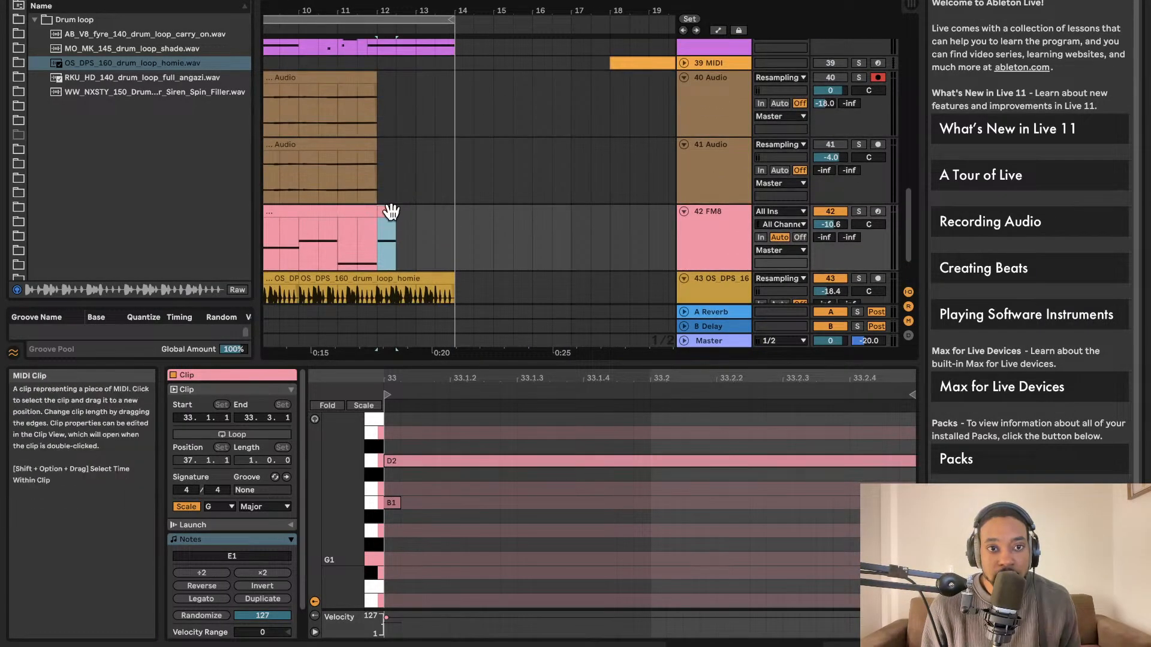
pyautogui.press('Delete')
# - Enlarge the arrangement area and listen through the loop from bar 6 to 14, comparing where each track's clips end
pyautogui.click(339, 212)
pyautogui.press('space')
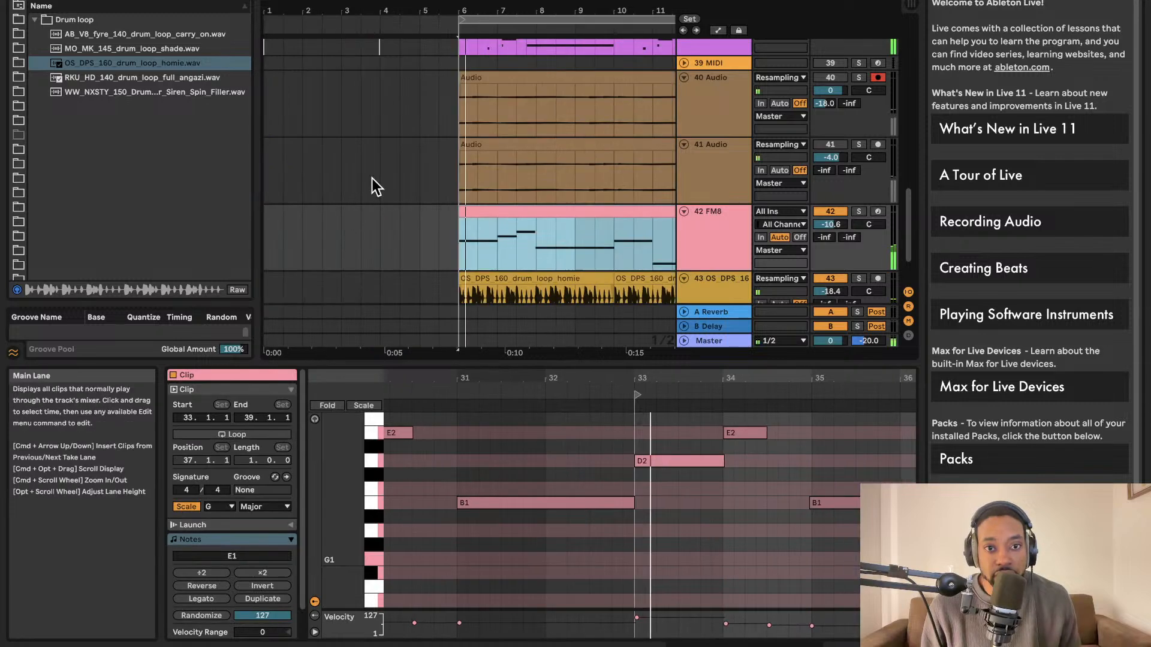
pyautogui.hscroll(2, 383, 179)
pyautogui.scroll(3, 436, 160)
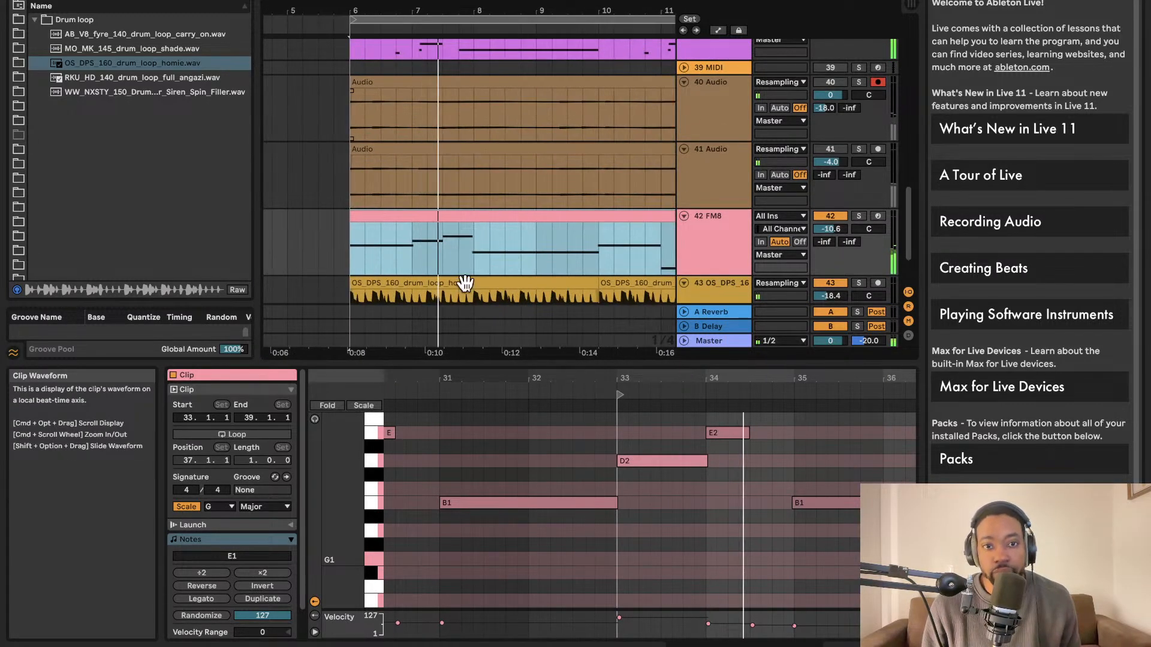
pyautogui.moveTo(483, 360); pyautogui.dragTo(483, 487)
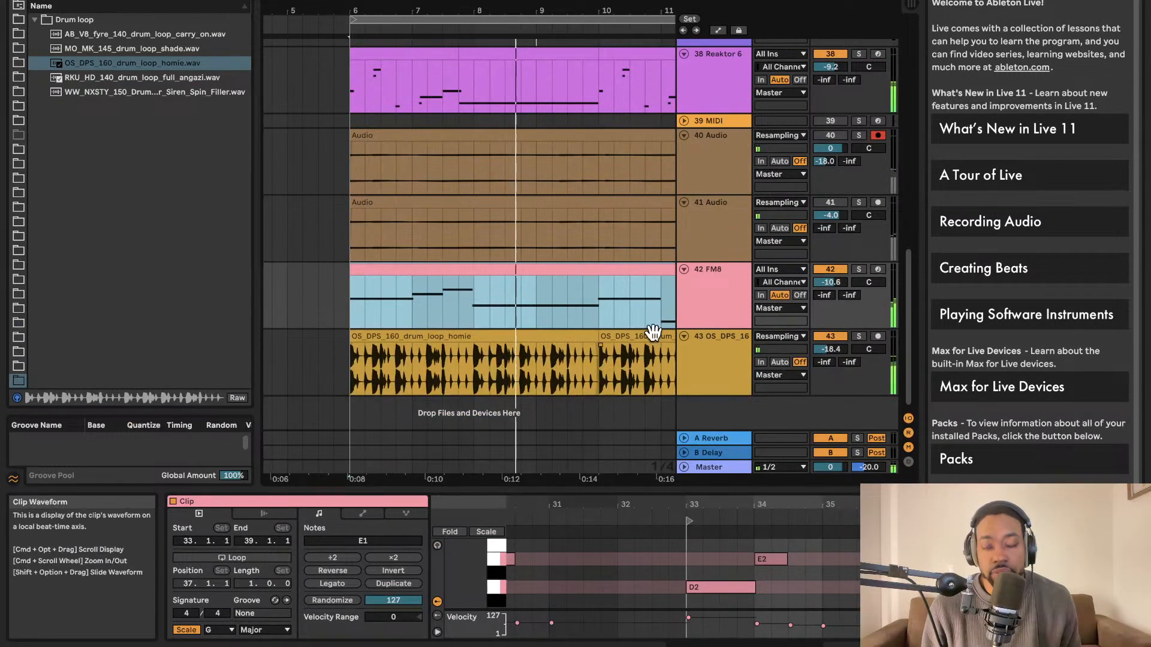
pyautogui.hscroll(4, 652, 332)
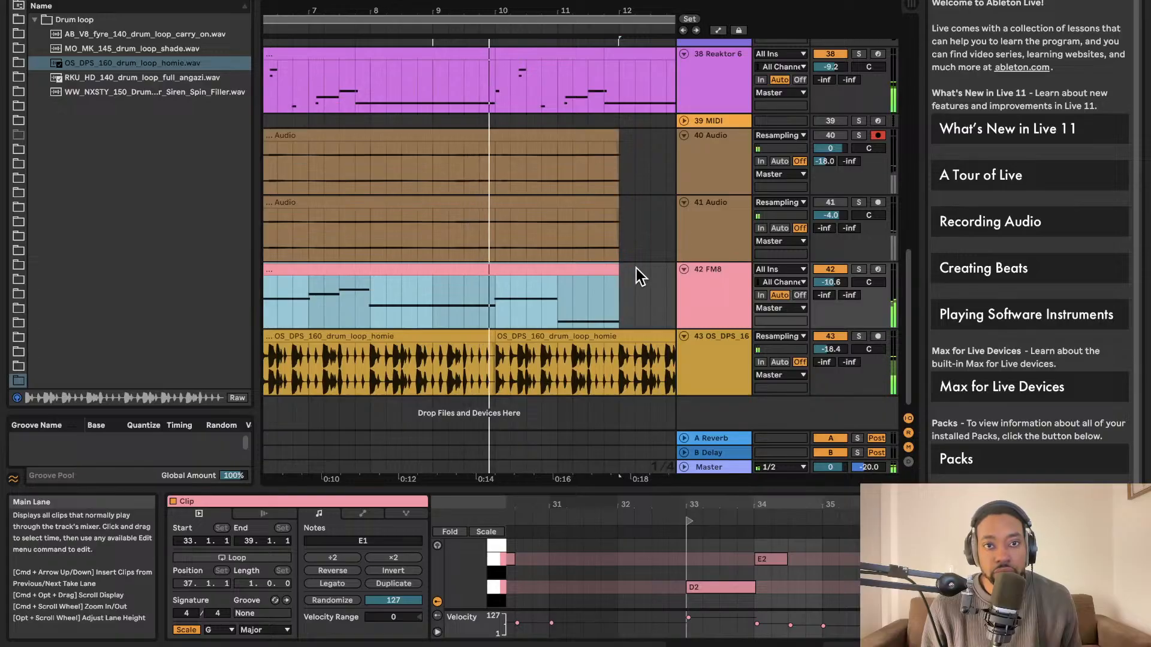
pyautogui.hscroll(2, 628, 270)
pyautogui.hscroll(2, 612, 276)
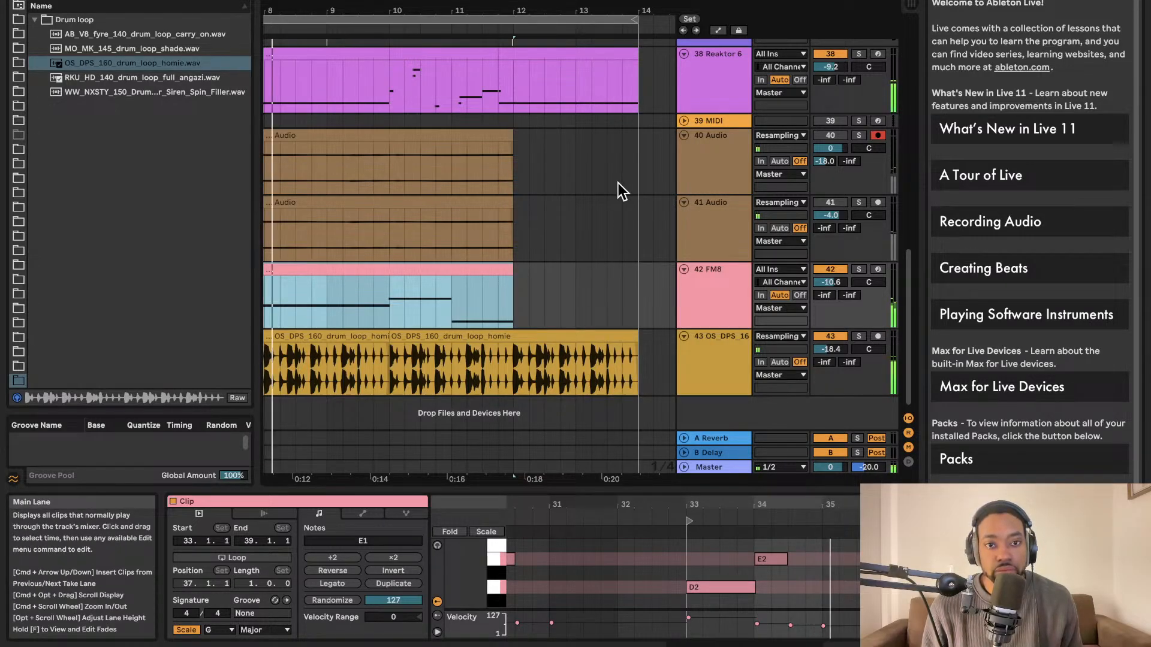
pyautogui.scroll(2, 618, 184)
pyautogui.scroll(-2, 618, 183)
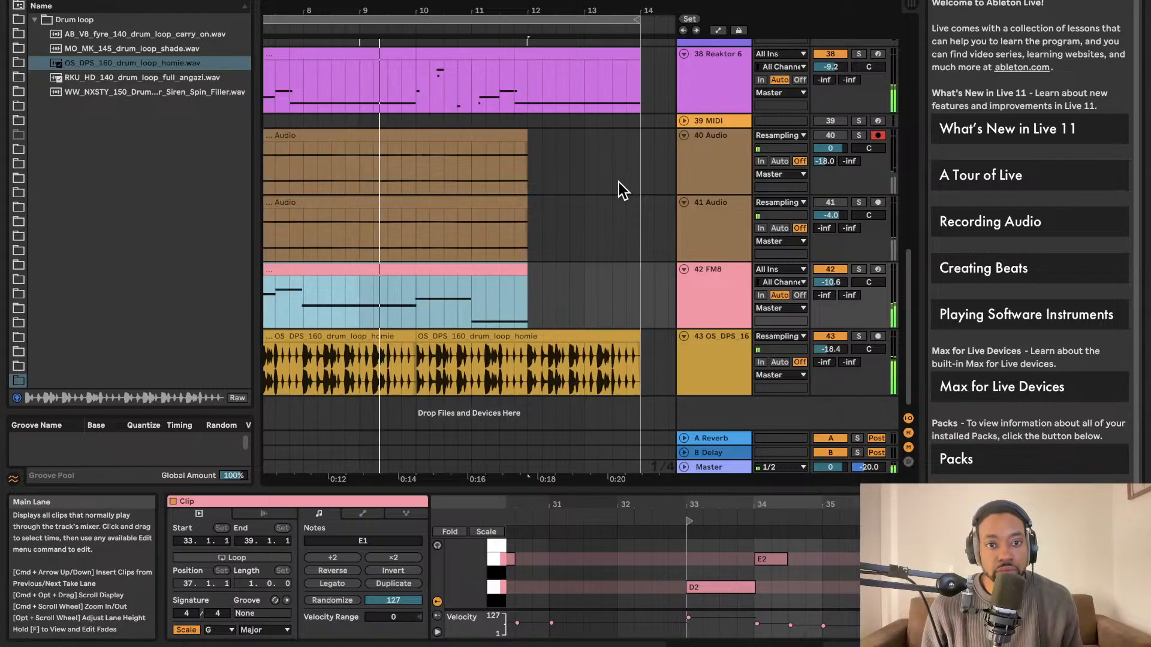
pyautogui.hotkey('alt', 'shift', 'f')
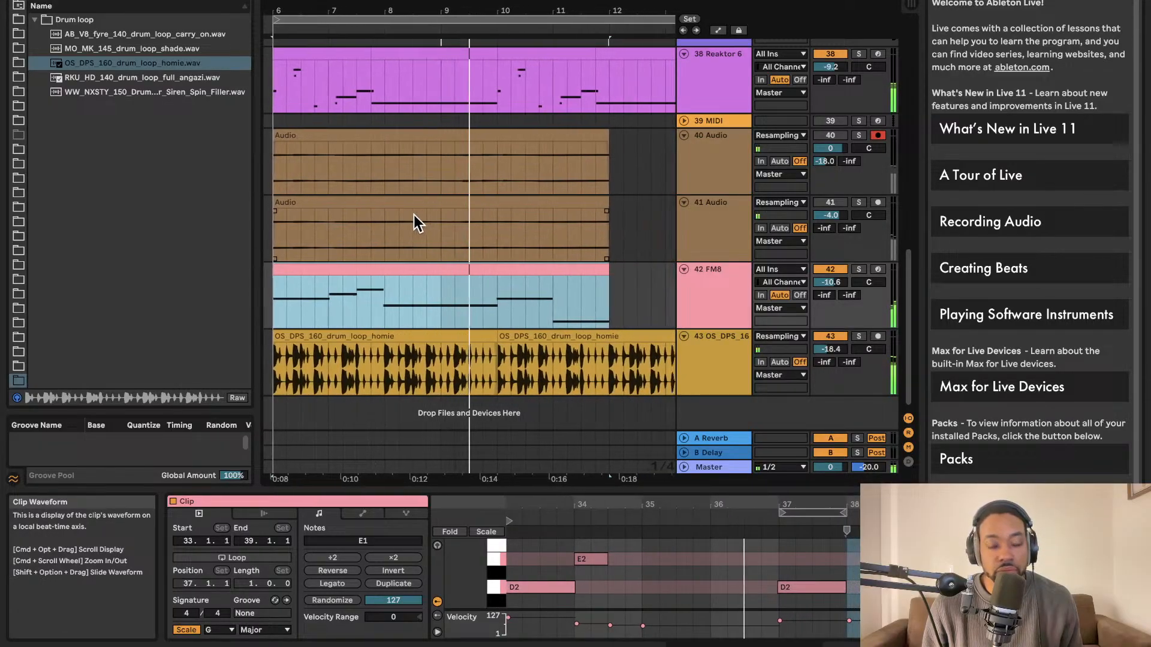
# - Activate the 41 Audio track and shorten its clip so that it ends at bar 10
pyautogui.click(384, 204)
pyautogui.click(832, 204)
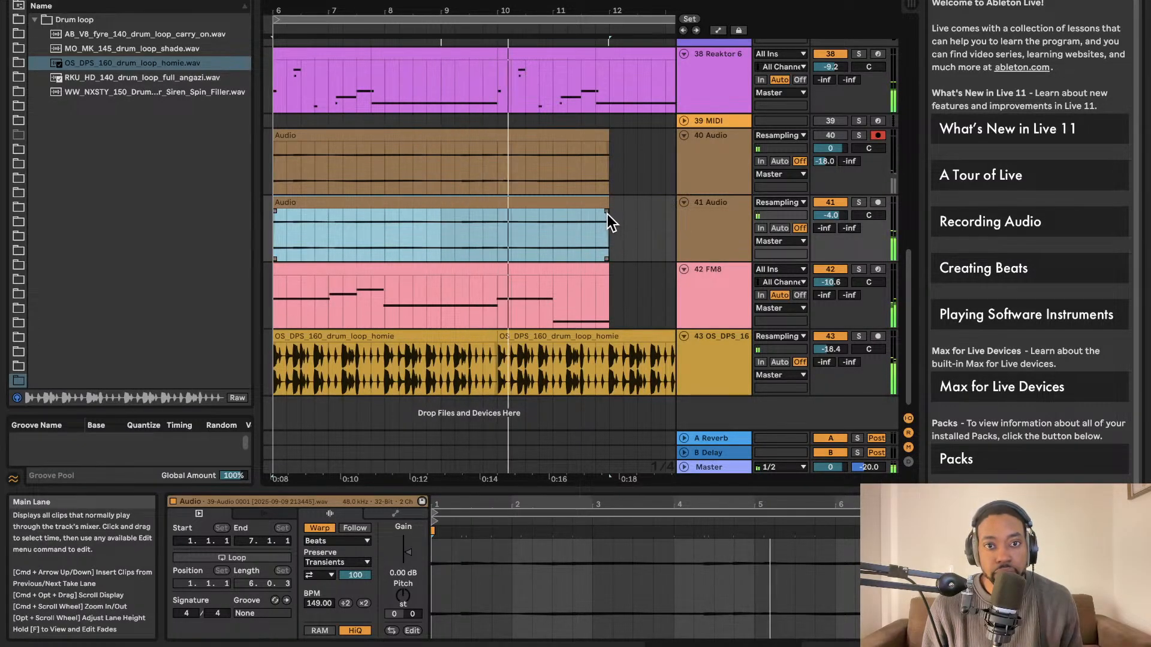
pyautogui.moveTo(608, 207); pyautogui.dragTo(523, 205)
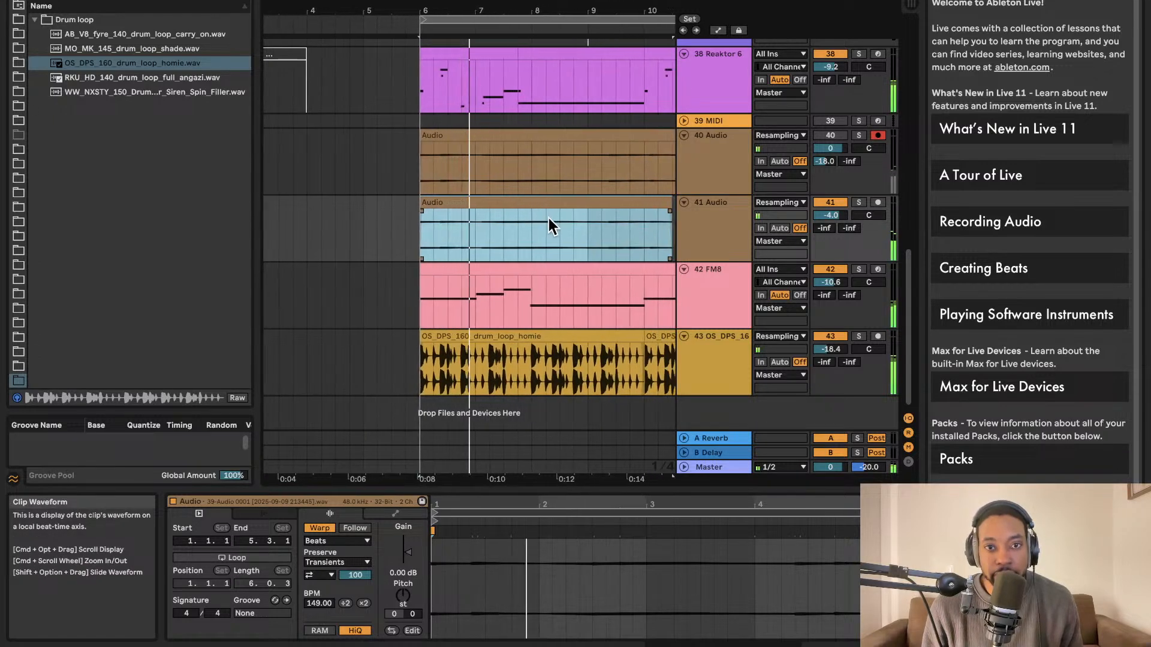
pyautogui.scroll(2, 623, 254)
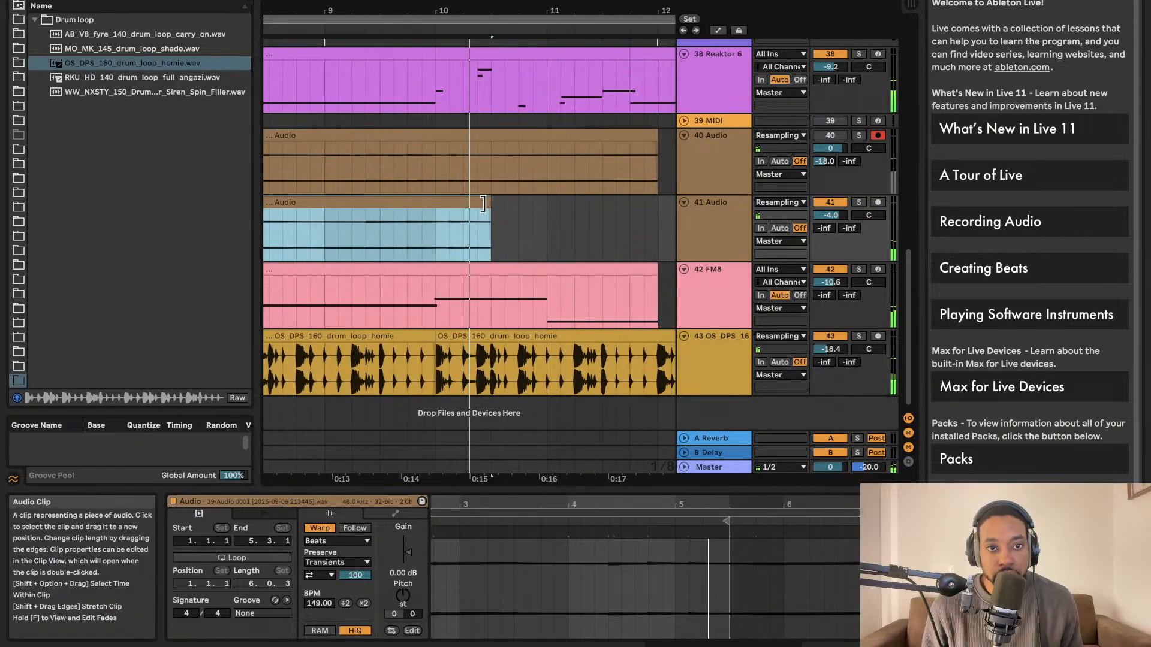
pyautogui.moveTo(491, 206); pyautogui.dragTo(436, 205)
pyautogui.press('space')
# - Duplicate the shortened 41 Audio clip so that the copy spans bars 10 to 14
pyautogui.click(505, 207)
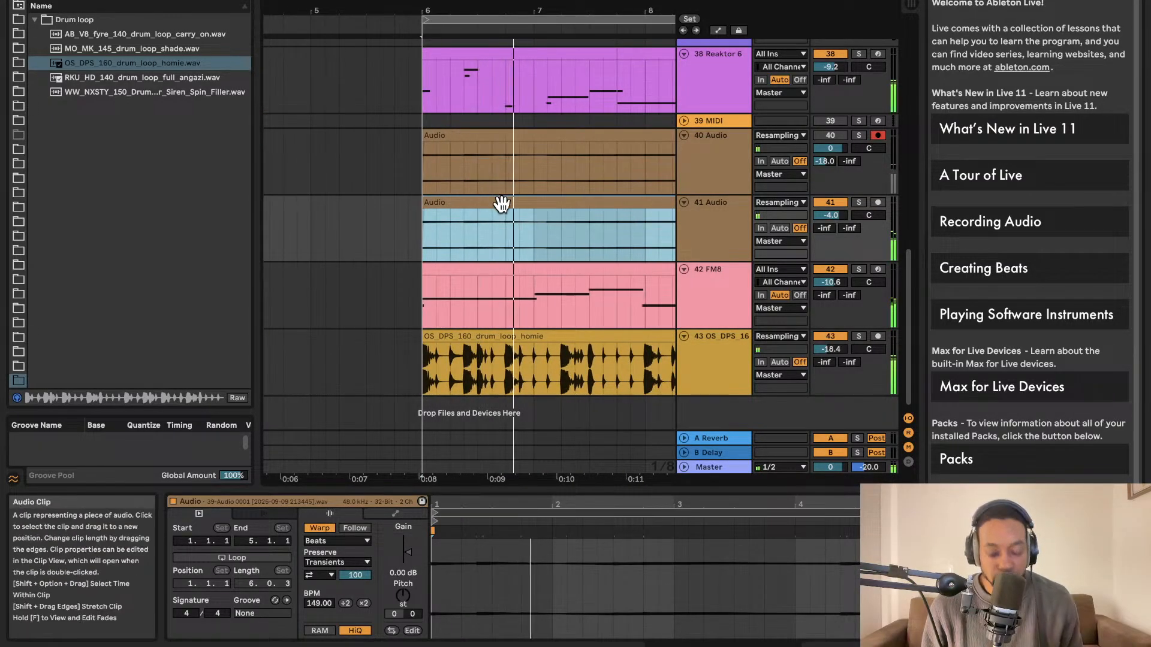
pyautogui.press('super+d')
pyautogui.scroll(-5, 505, 208)
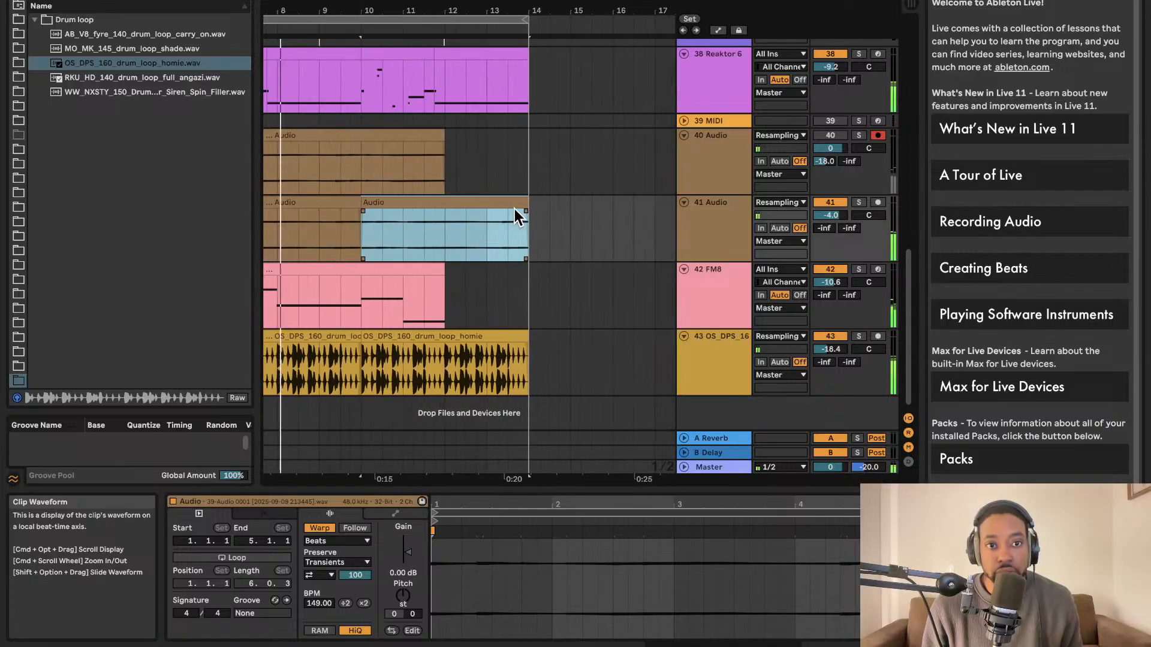
# - Copy the FM8 clip spanning bars 6 to 12
pyautogui.hscroll(-2, 514, 209)
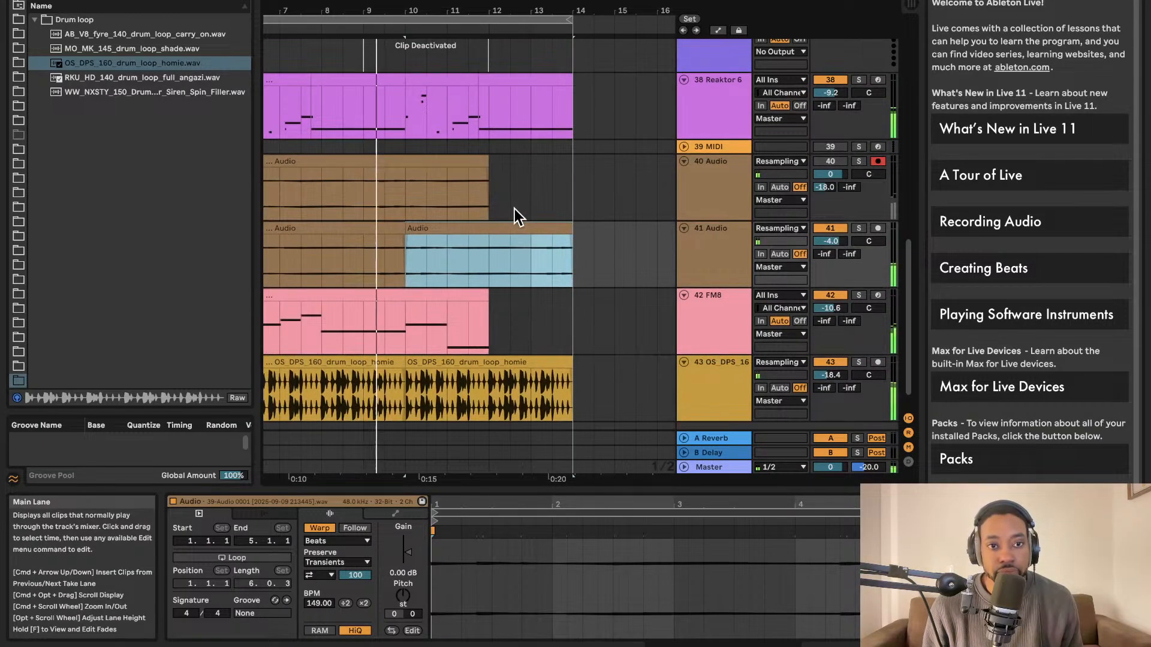
pyautogui.hscroll(-1, 507, 210)
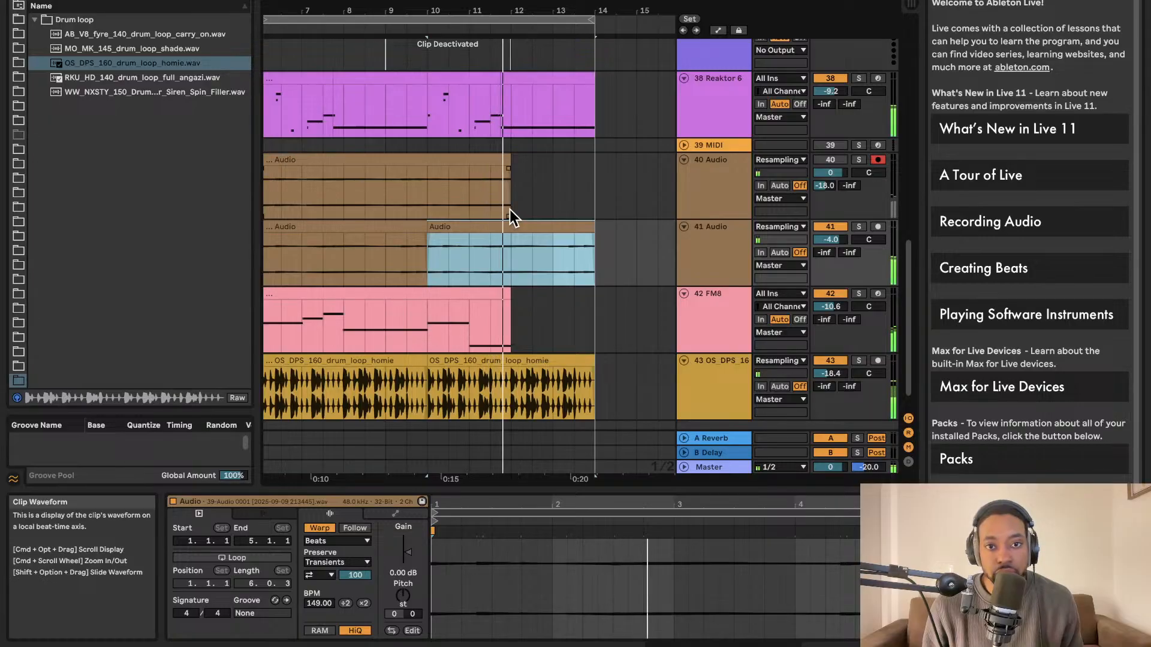
pyautogui.hscroll(-4, 509, 210)
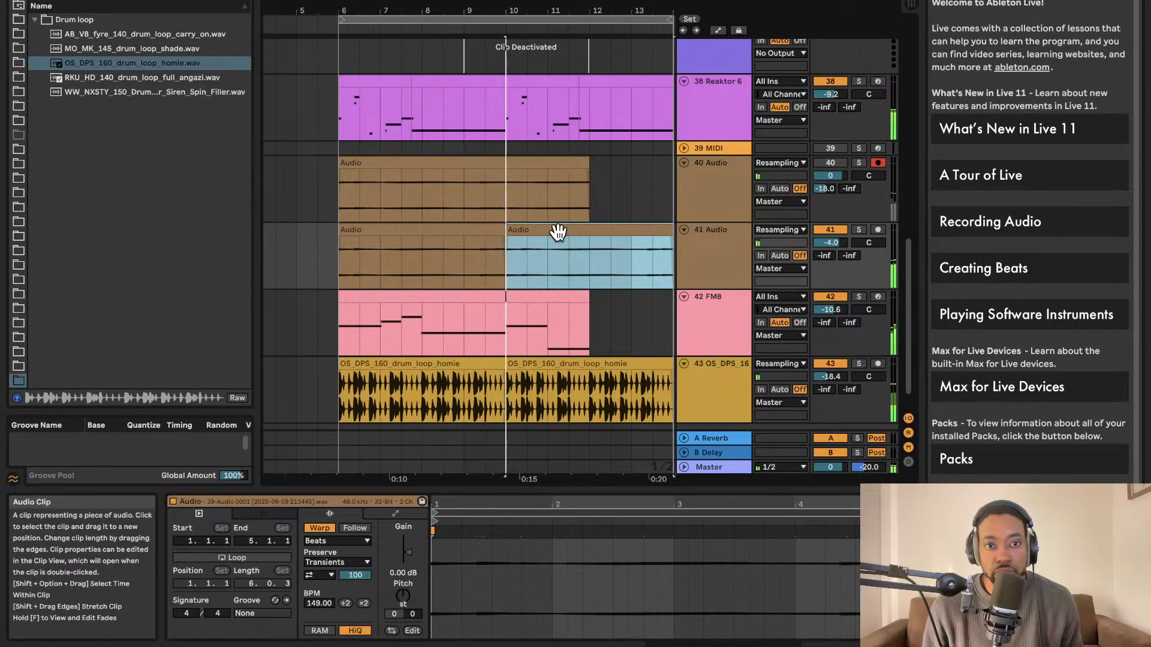
pyautogui.hscroll(3, 558, 234)
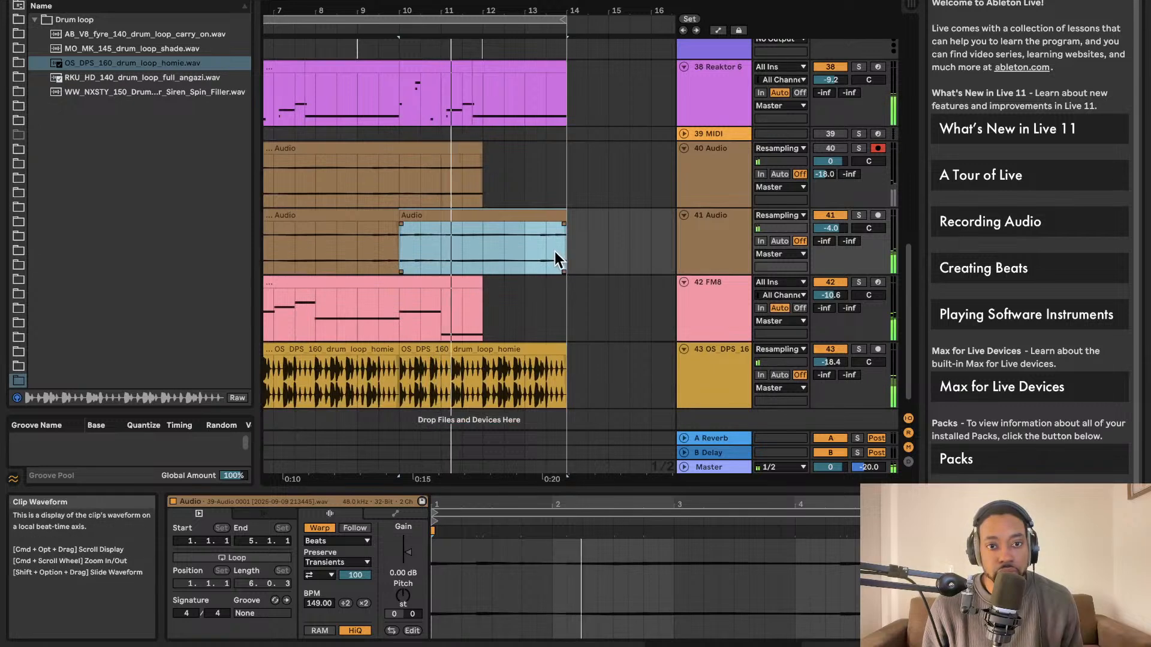
pyautogui.hscroll(-4, 534, 250)
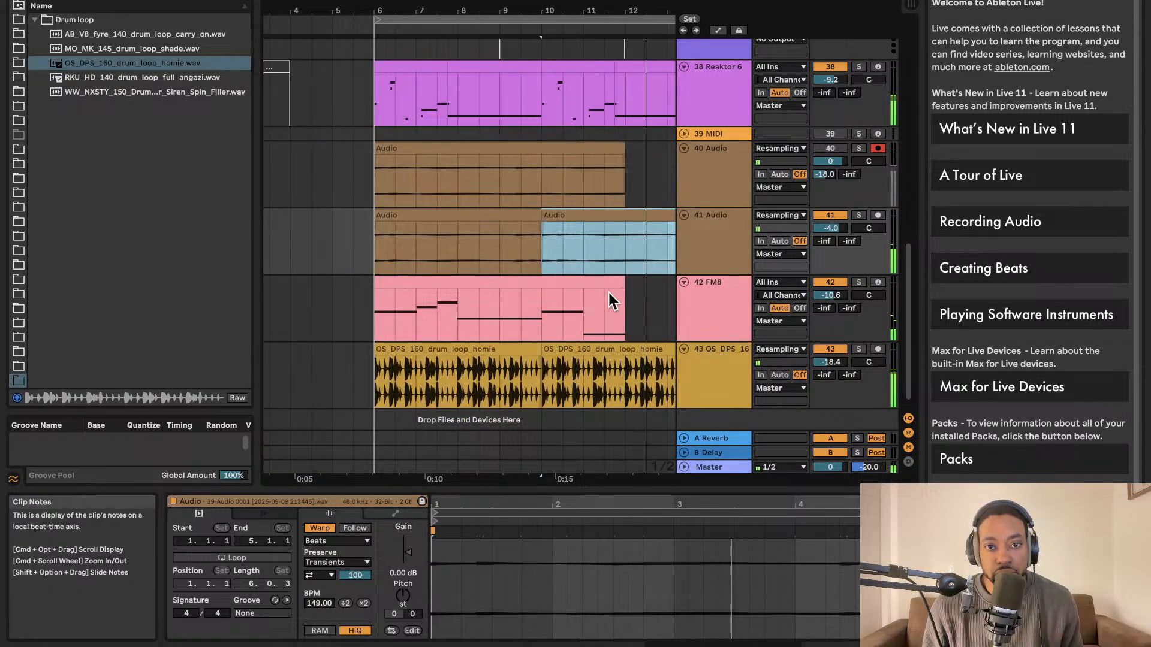
pyautogui.moveTo(617, 281); pyautogui.dragTo(592, 308)
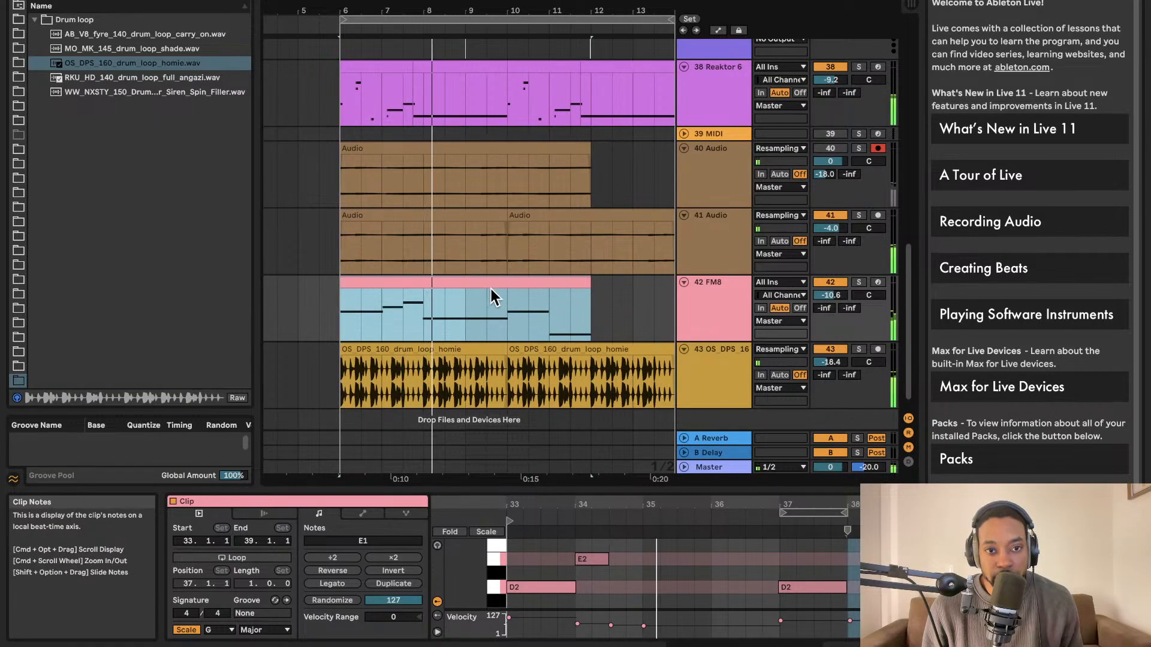
# - Try pasting the copied FM8 clip into the empty start of the FM8 track near bar 1, and undo it
pyautogui.hscroll(-5, 395, 294)
pyautogui.click(275, 314)
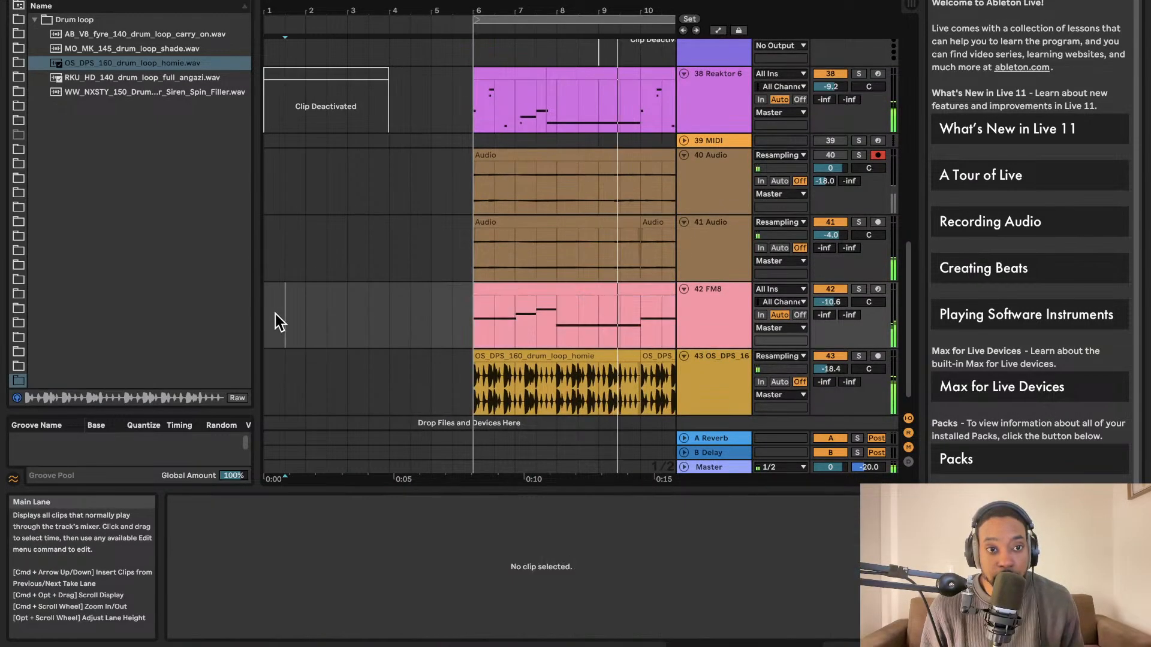
pyautogui.press('super+v')
pyautogui.press('super+z')
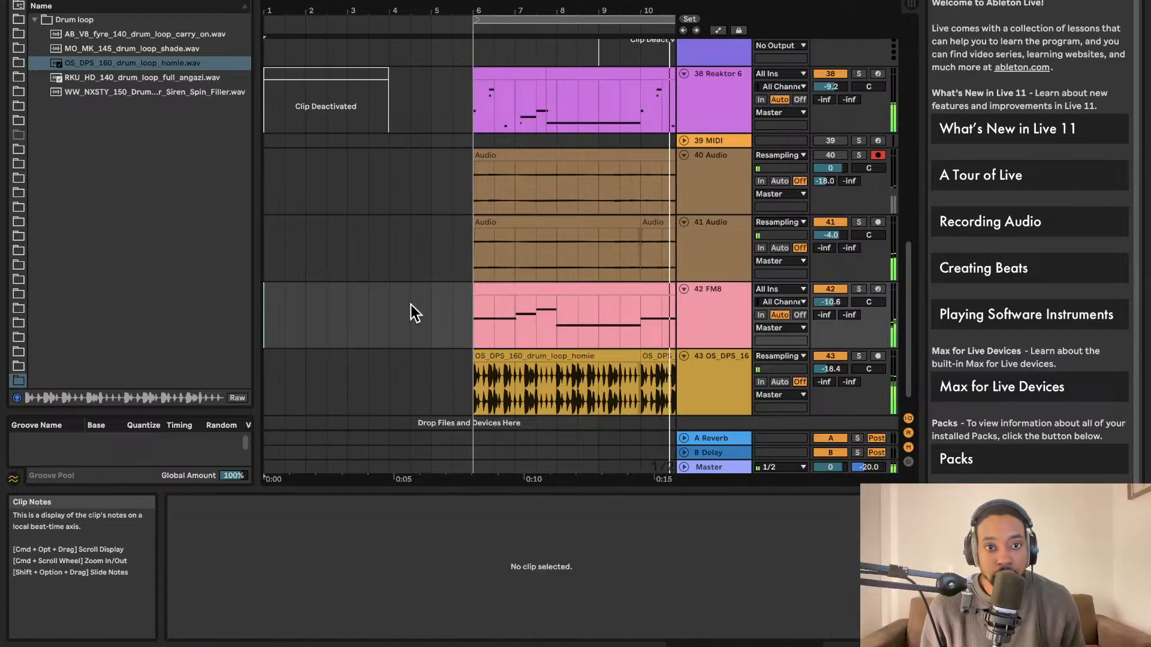
# - Unfold the 39 MIDI track, paste the copied FM8 clip midway through bar 22, and deactivate both clips on that track
pyautogui.hscroll(5, 413, 304)
pyautogui.hscroll(6, 536, 309)
pyautogui.scroll(-1, 557, 305)
pyautogui.hscroll(6, 623, 317)
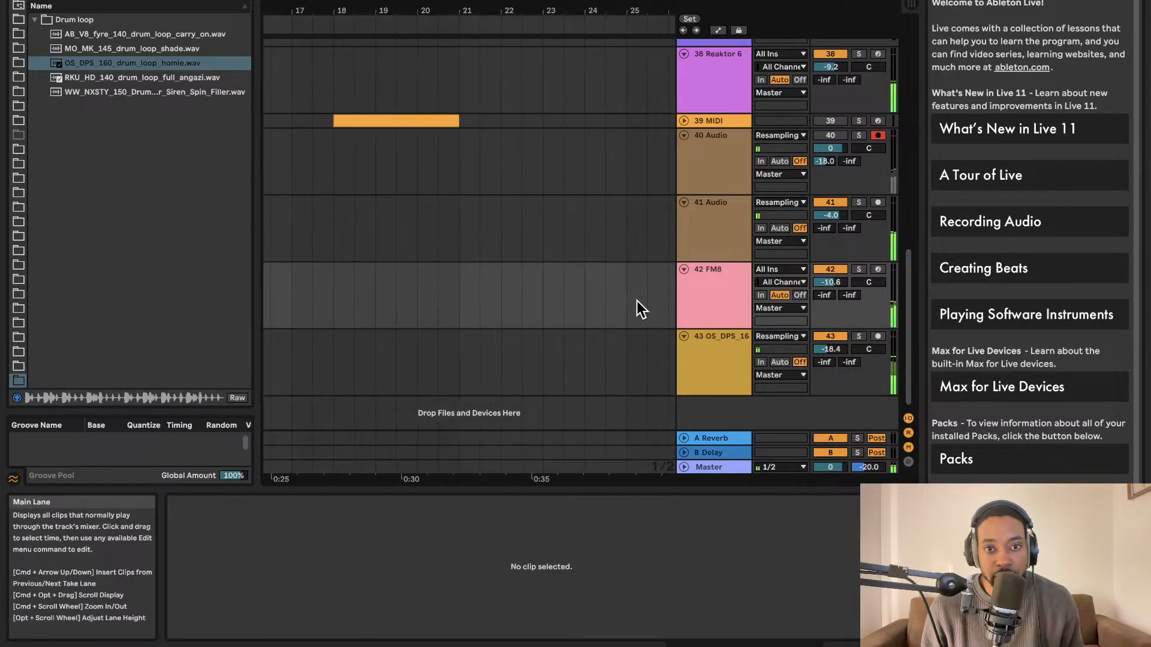
pyautogui.click(683, 121)
pyautogui.click(524, 134)
pyautogui.press('super+v')
pyautogui.hscroll(-2, 537, 146)
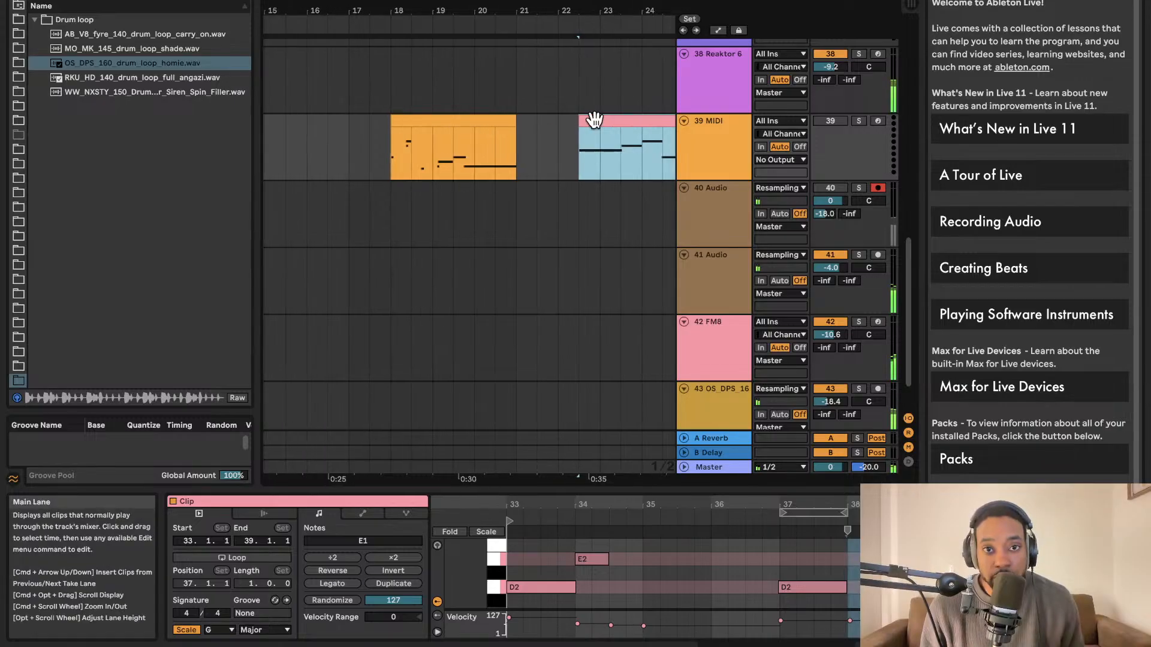
pyautogui.click(473, 117)
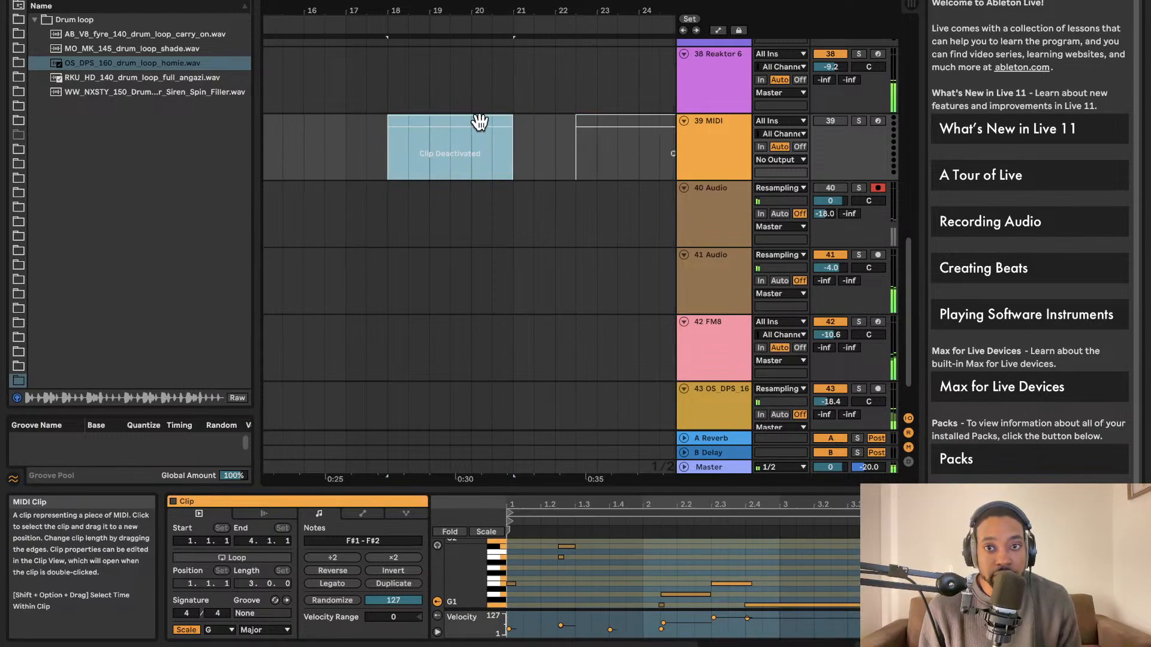
# - Shorten the FM8 clip to end at bar 10 and duplicate it to fill bars 10 to 14
pyautogui.hscroll(-15, 484, 127)
pyautogui.moveTo(581, 328); pyautogui.dragTo(498, 328)
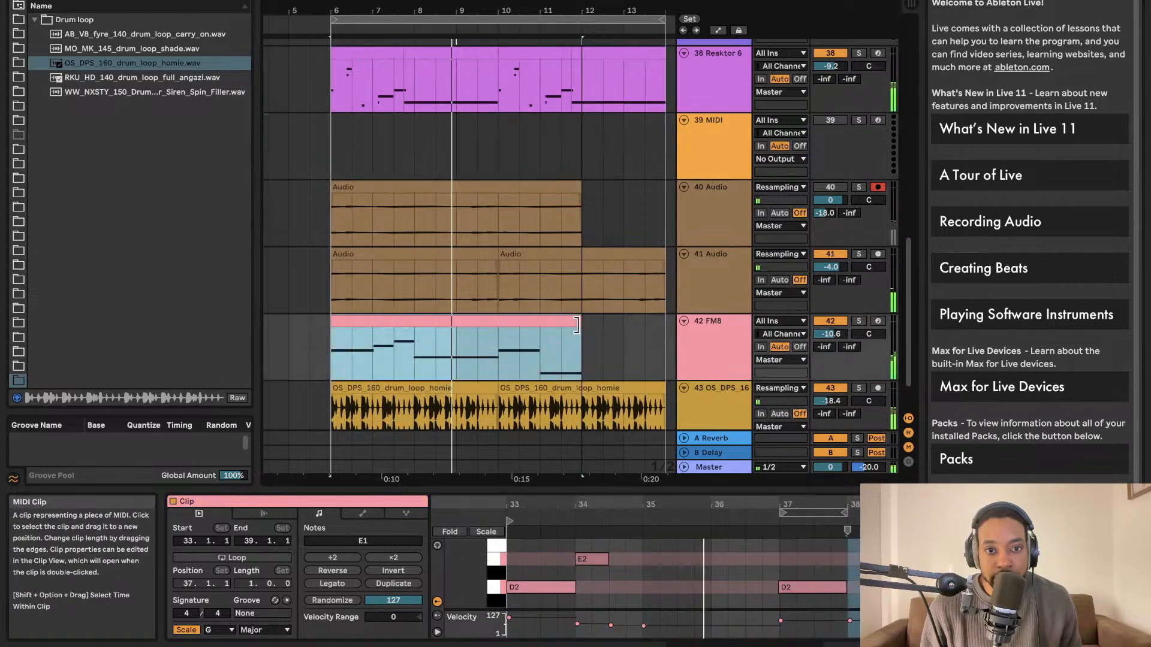
pyautogui.press('super+d')
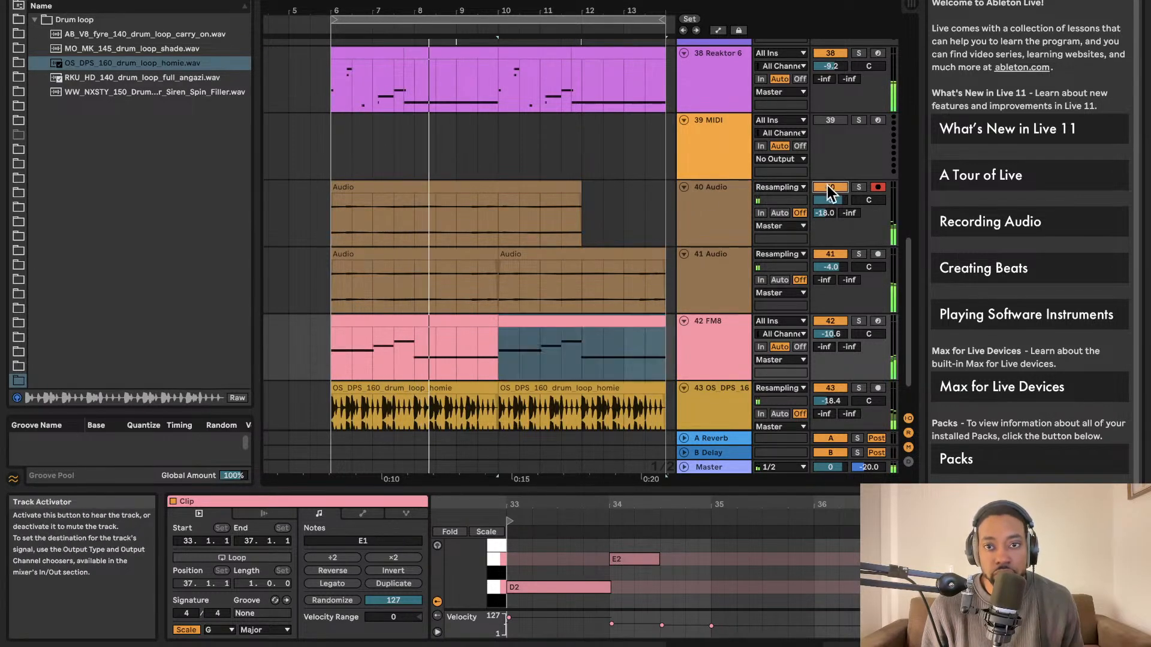
# - Fill bars 6 to 14 on the 40 Audio track with two four-bar copies of its clip, and mute the Reaktor 6 track
pyautogui.moveTo(580, 194); pyautogui.dragTo(488, 194)
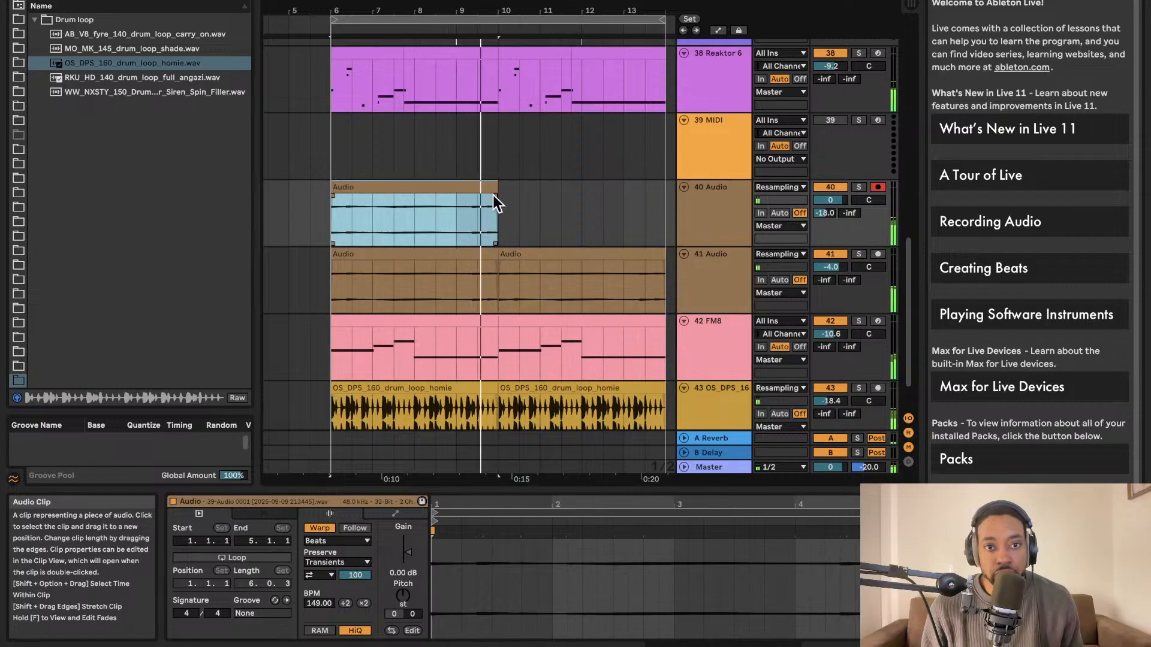
pyautogui.press('super+d')
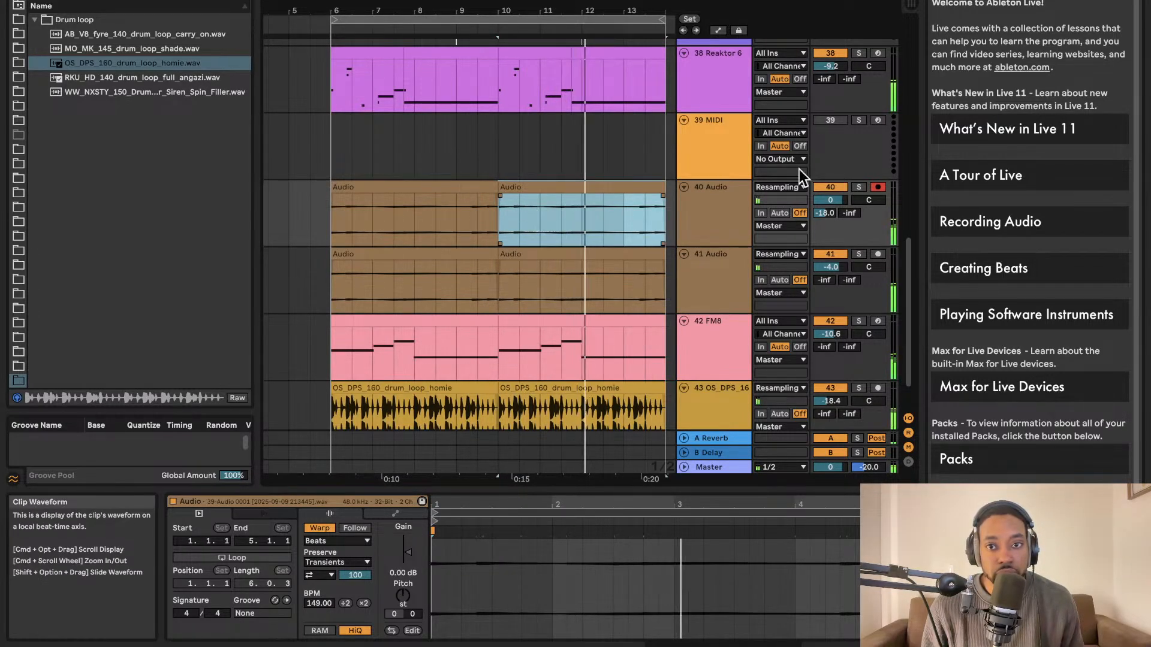
pyautogui.click(831, 54)
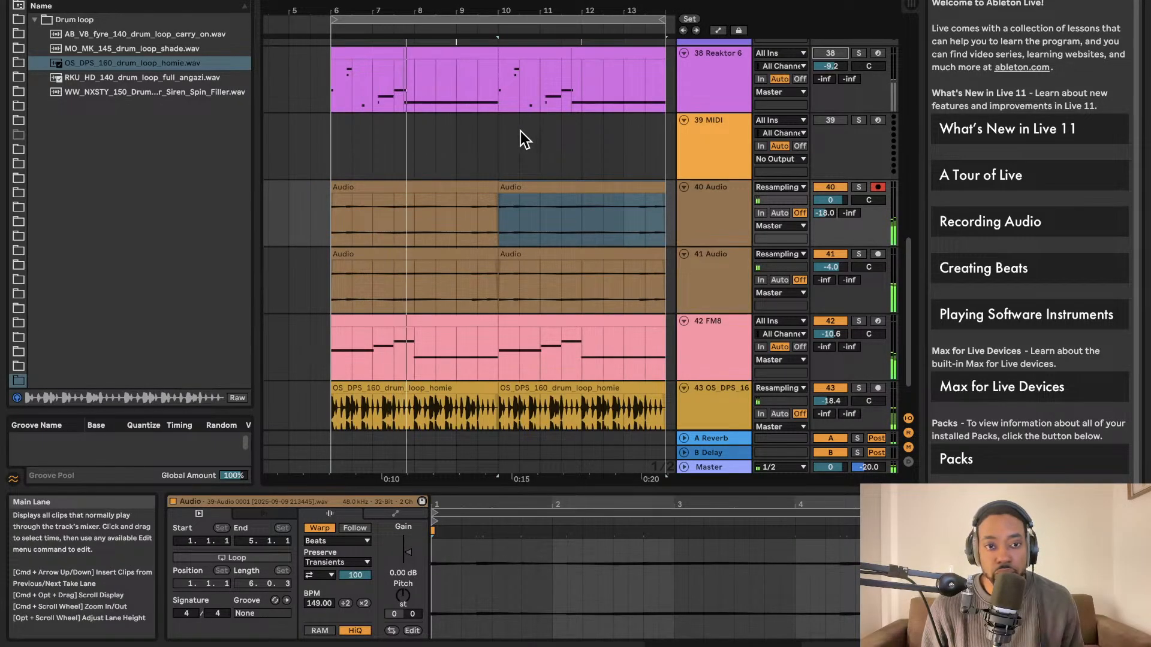
# - Duplicate all clips between bars 6 and 14 into bars 14 to 22 and double the loop length to end at bar 22
pyautogui.click(466, 18)
pyautogui.press('super+Up')
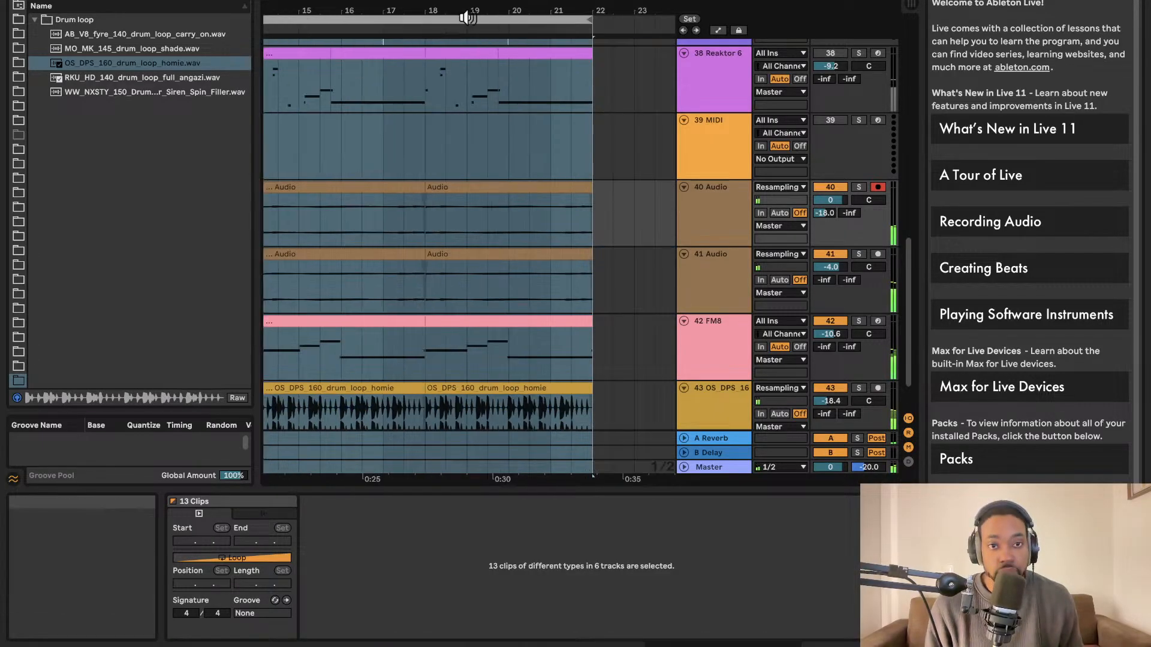
pyautogui.press('super+d')
# - Add a locator at bar 14, where the duplicated section begins
pyautogui.rightClick(467, 32)
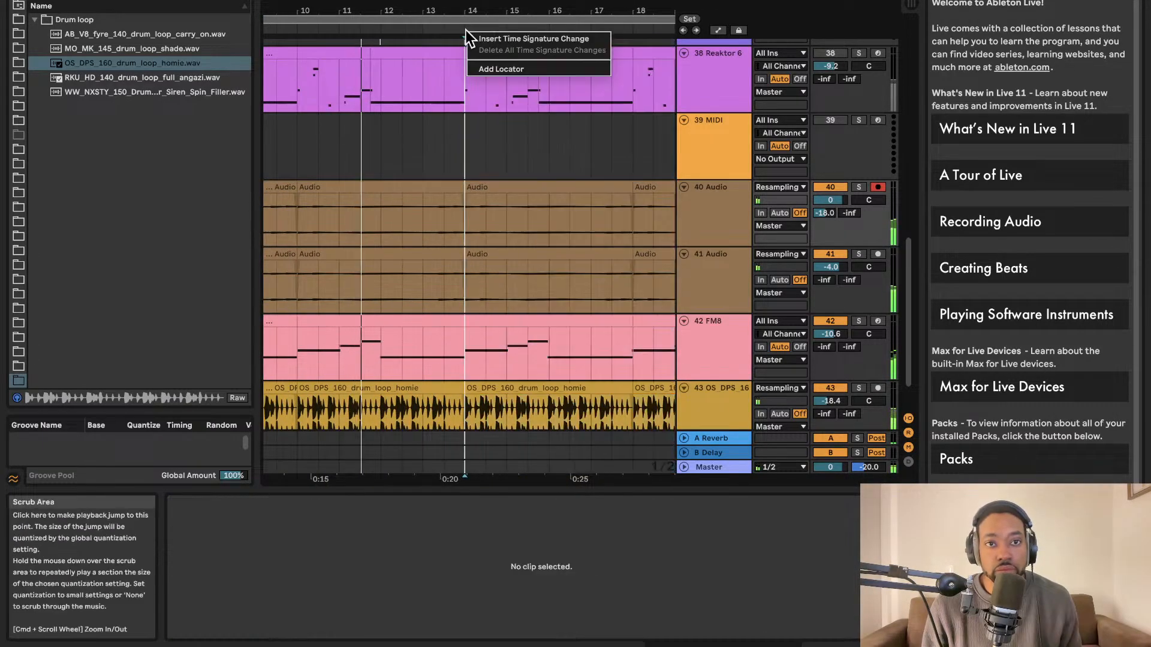
pyautogui.click(490, 64)
pyautogui.hscroll(-4, 500, 146)
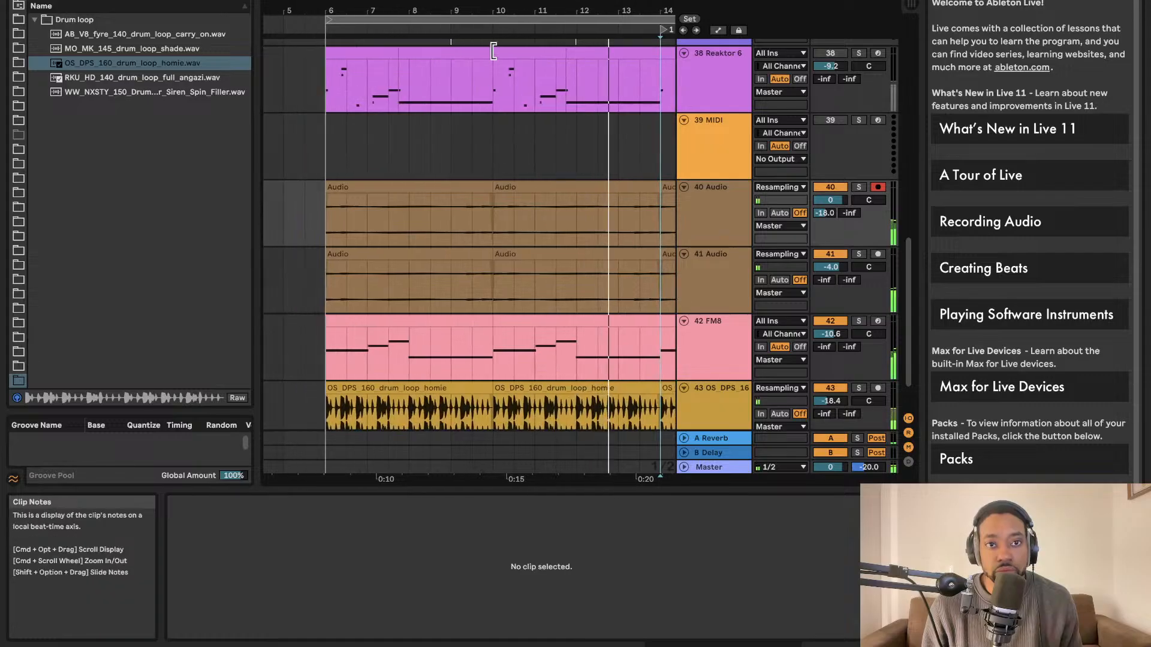
pyautogui.hscroll(5, 482, 67)
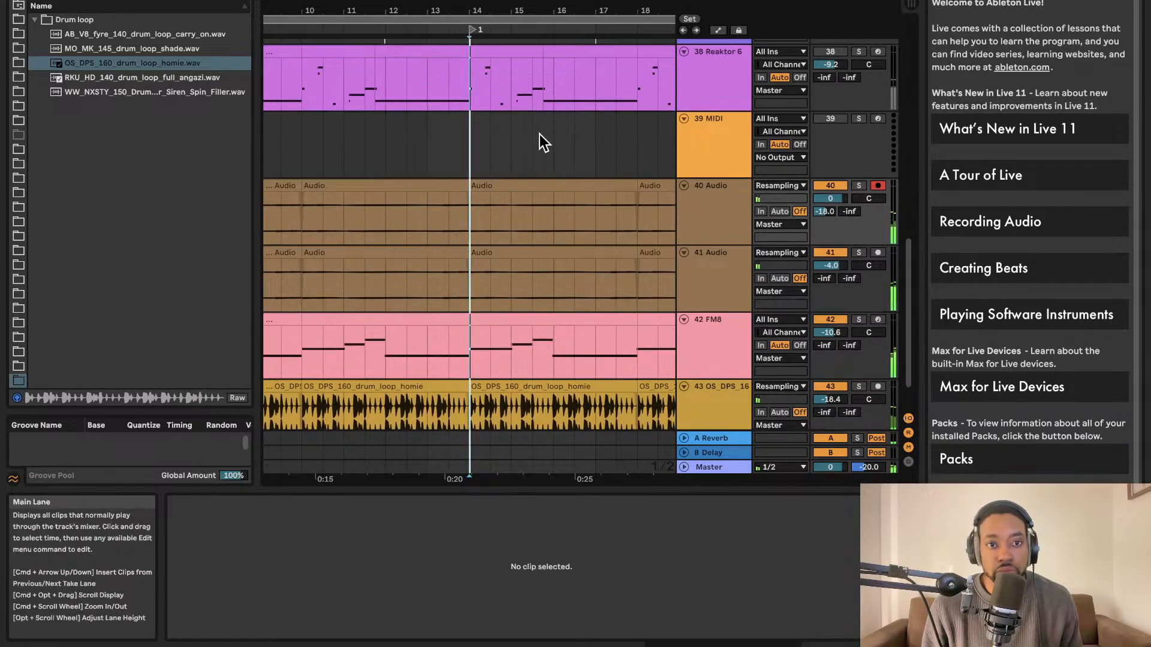
# - Insert an audio track below the Reaktor 6 track, arm it for recording and set its input to 38-Reaktor 6
pyautogui.hscroll(2, 537, 133)
pyautogui.hscroll(2, 535, 134)
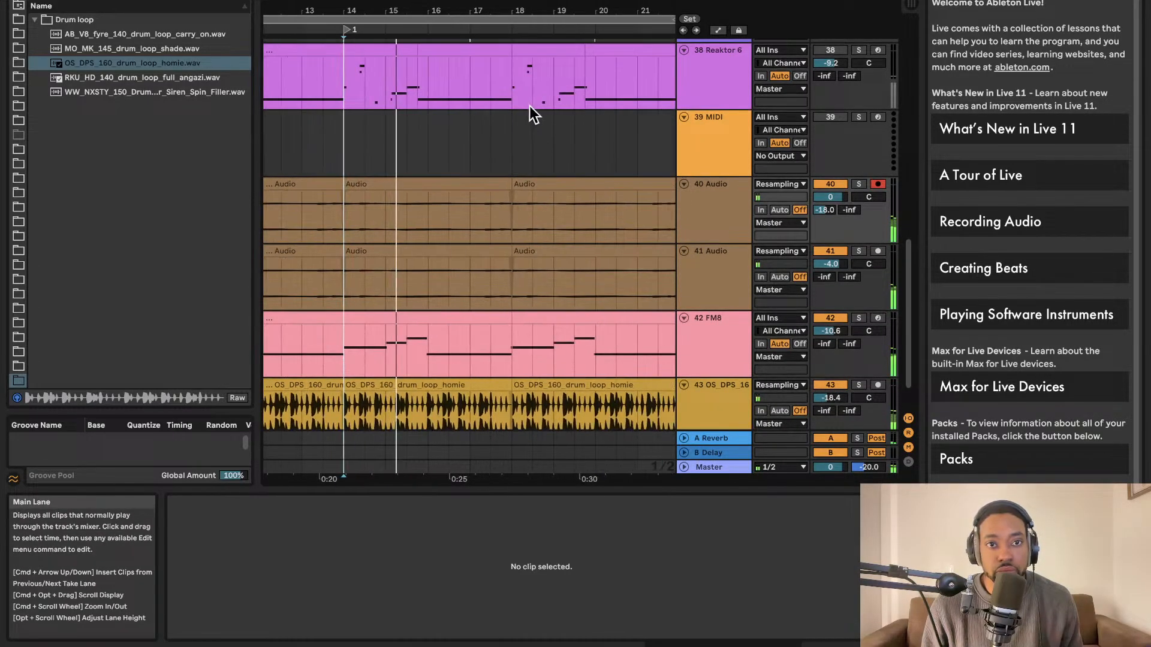
pyautogui.click(697, 92)
pyautogui.hotkey('ctrl', 't')
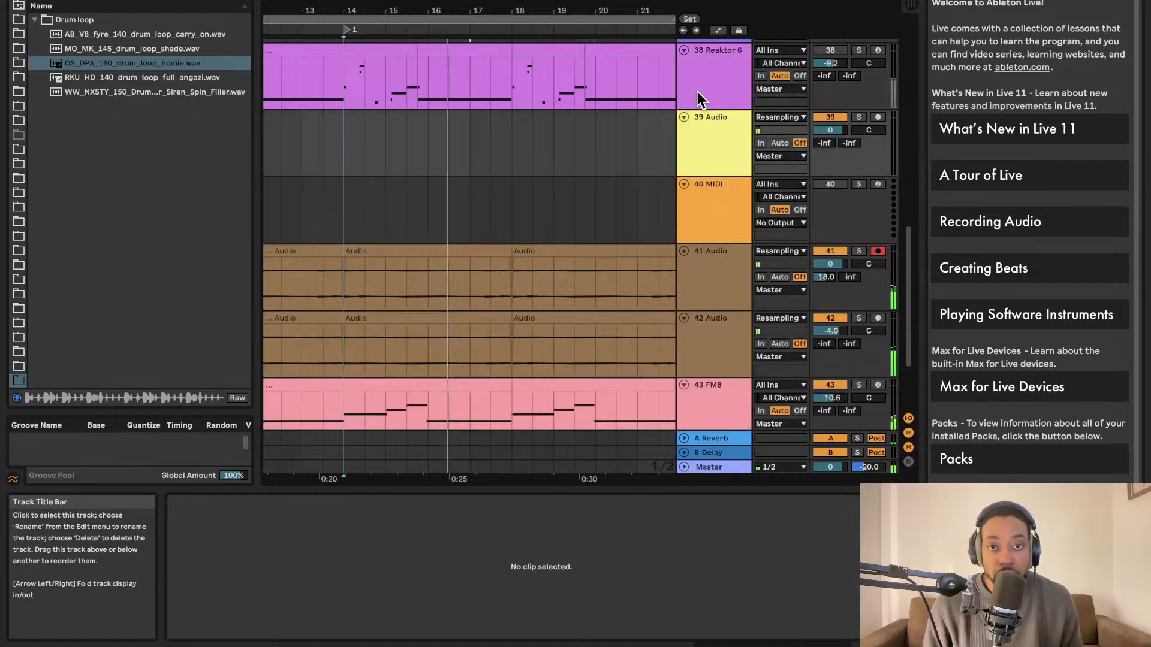
pyautogui.click(707, 147)
pyautogui.click(877, 118)
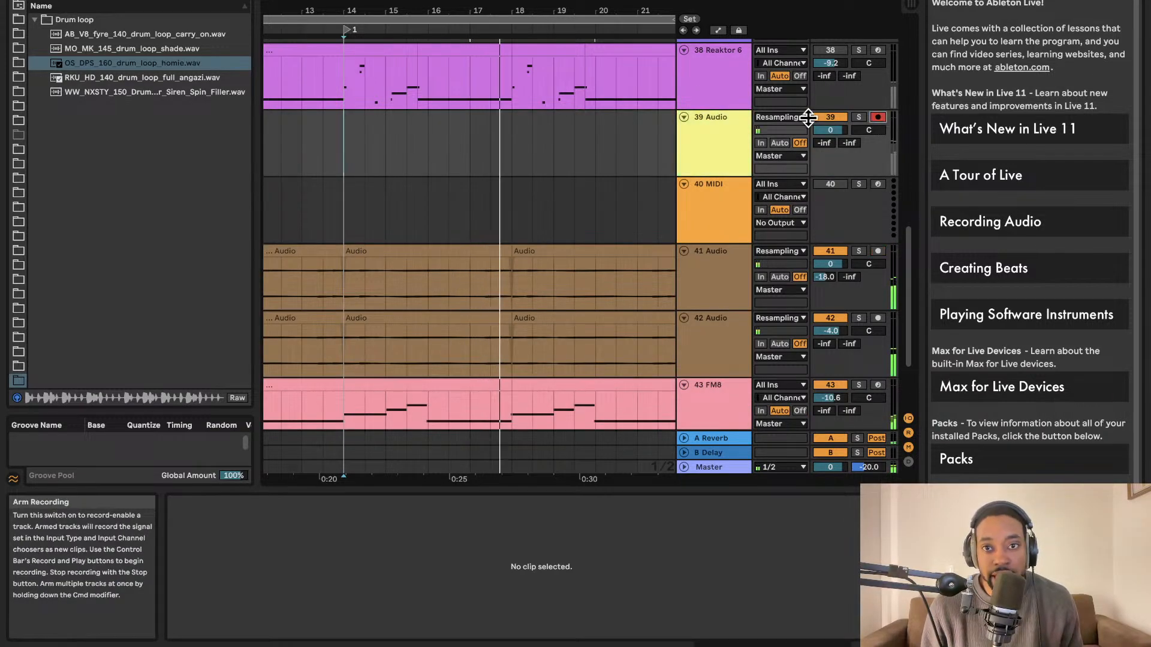
pyautogui.click(803, 117)
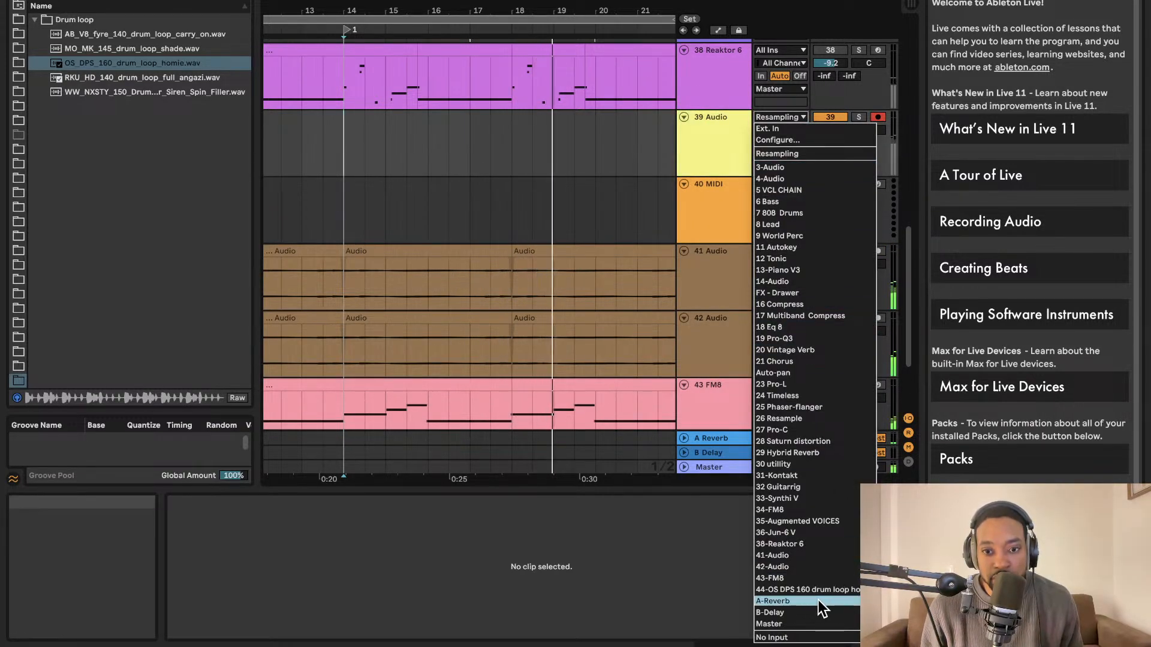
pyautogui.click(784, 544)
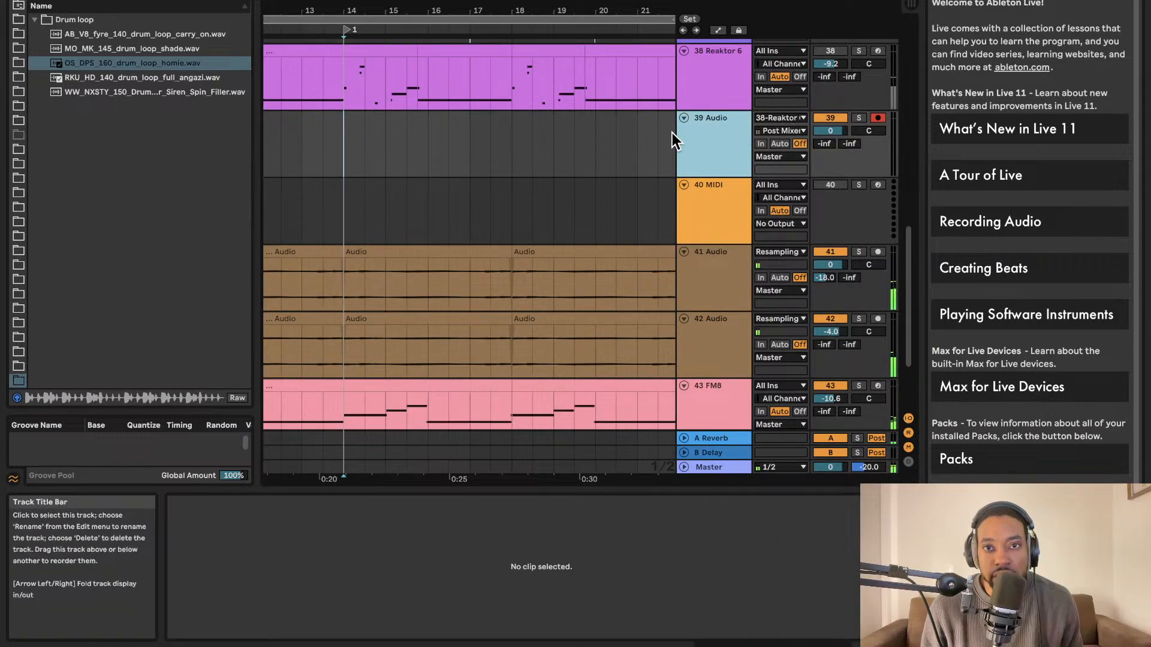
# - Stop playback and place the start position at bar 6 on the 39 Audio track
pyautogui.press('space')
pyautogui.hscroll(-1, 671, 132)
pyautogui.hscroll(-3, 353, 143)
pyautogui.hscroll(-5, 356, 151)
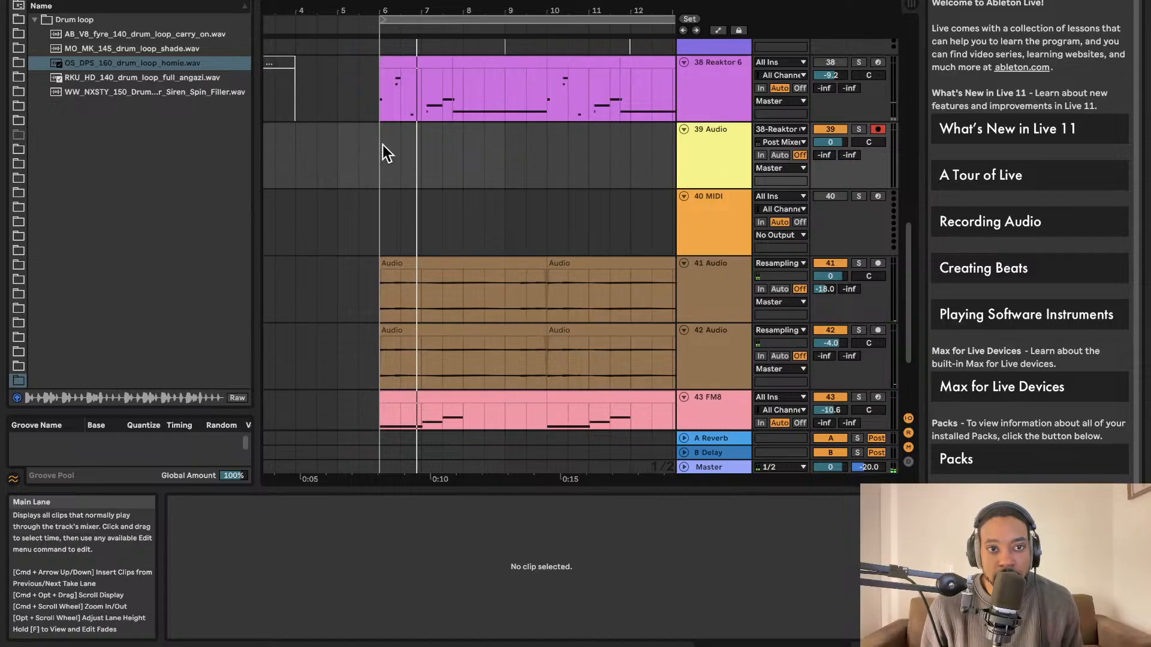
pyautogui.click(381, 145)
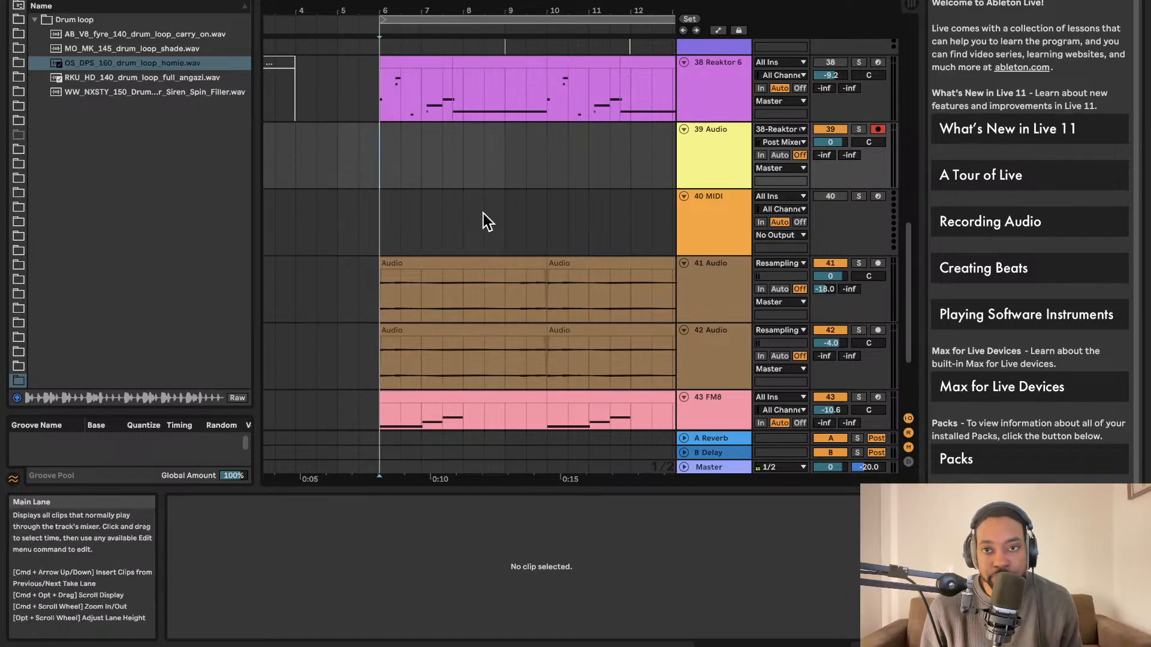
pyautogui.press('F9')
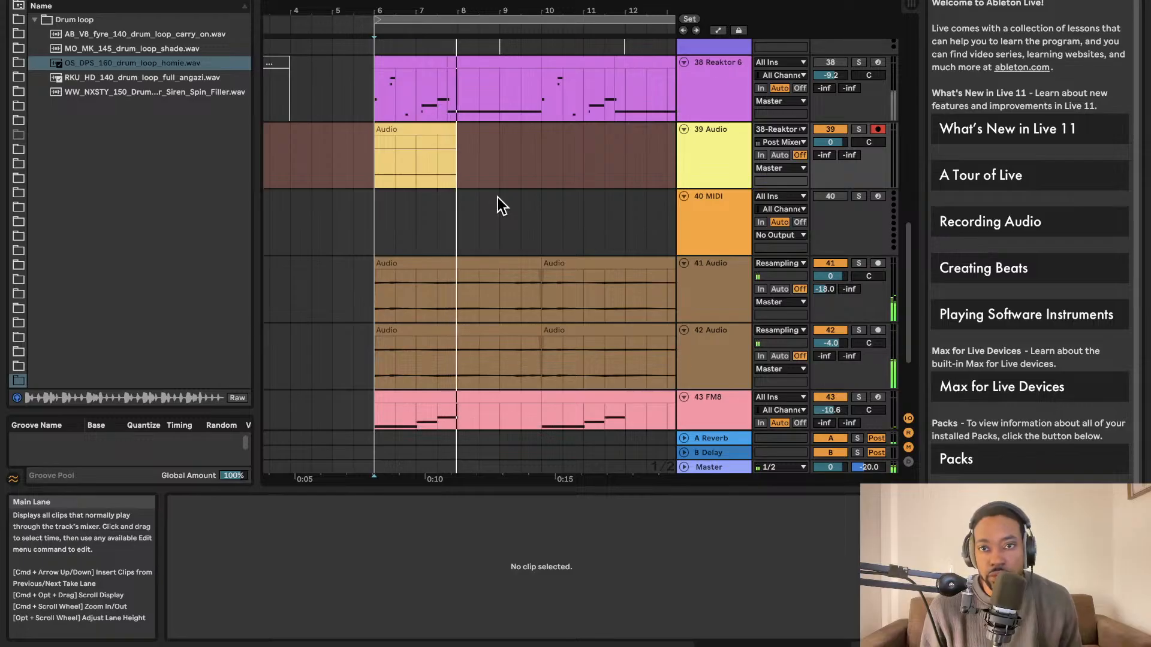
pyautogui.press('space')
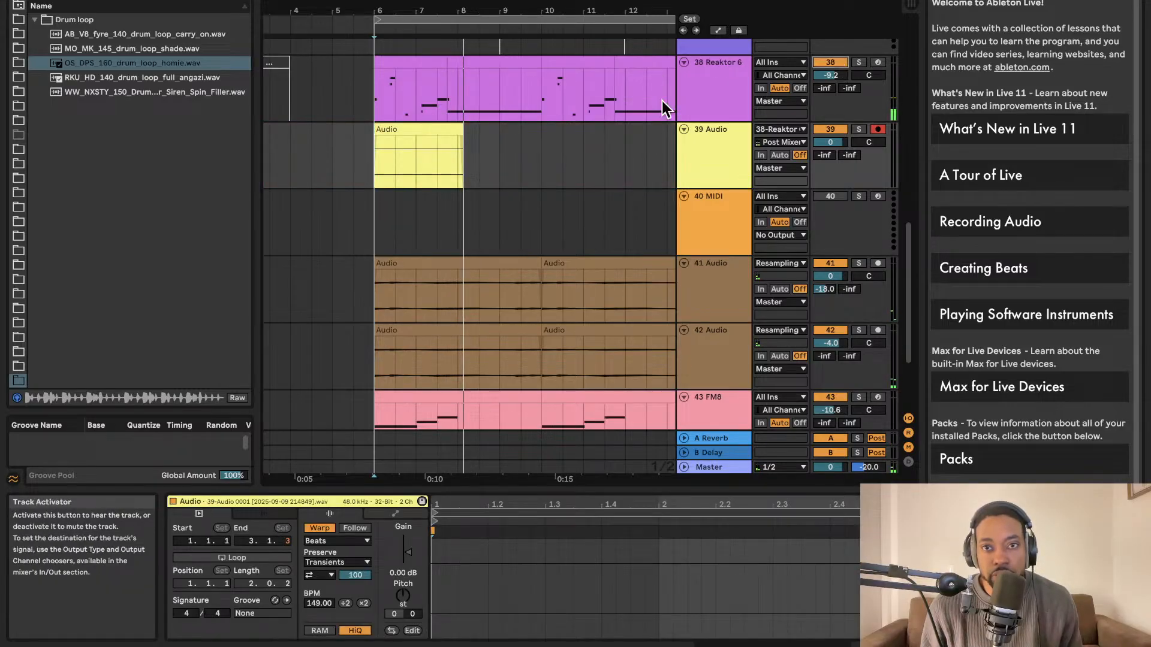
pyautogui.click(442, 127)
pyautogui.press('Delete')
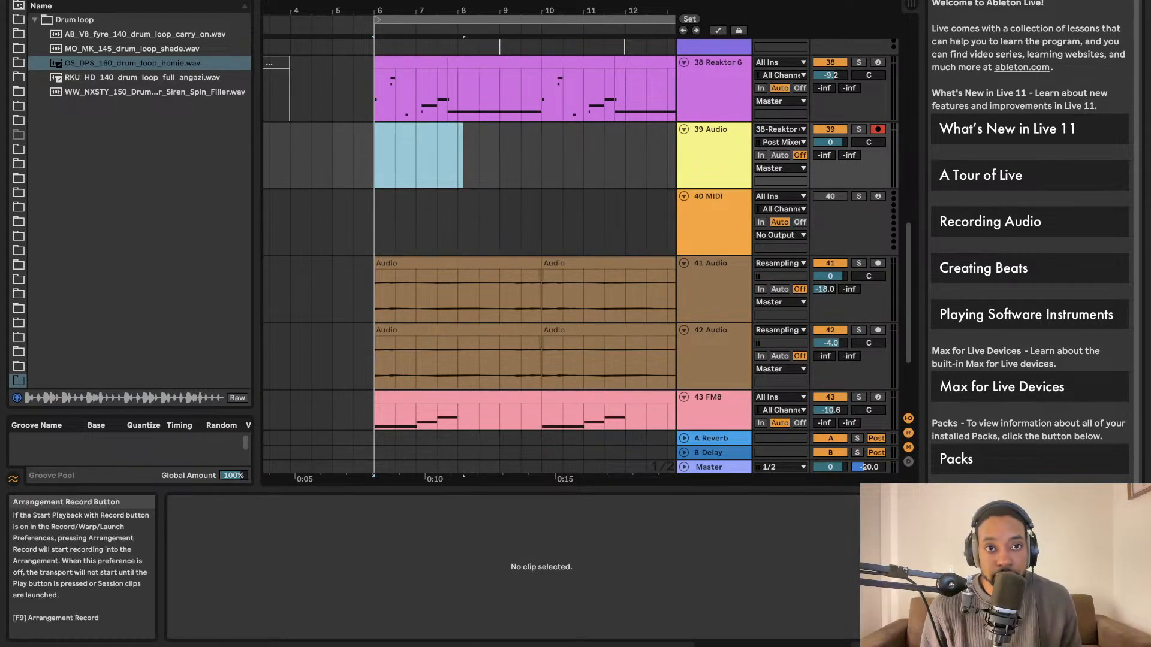
# - Record Reaktor 6 onto the 39 Audio track from bar 6, trim the clip to bar 22, and mute and fold the Reaktor 6 track
pyautogui.press('F9')
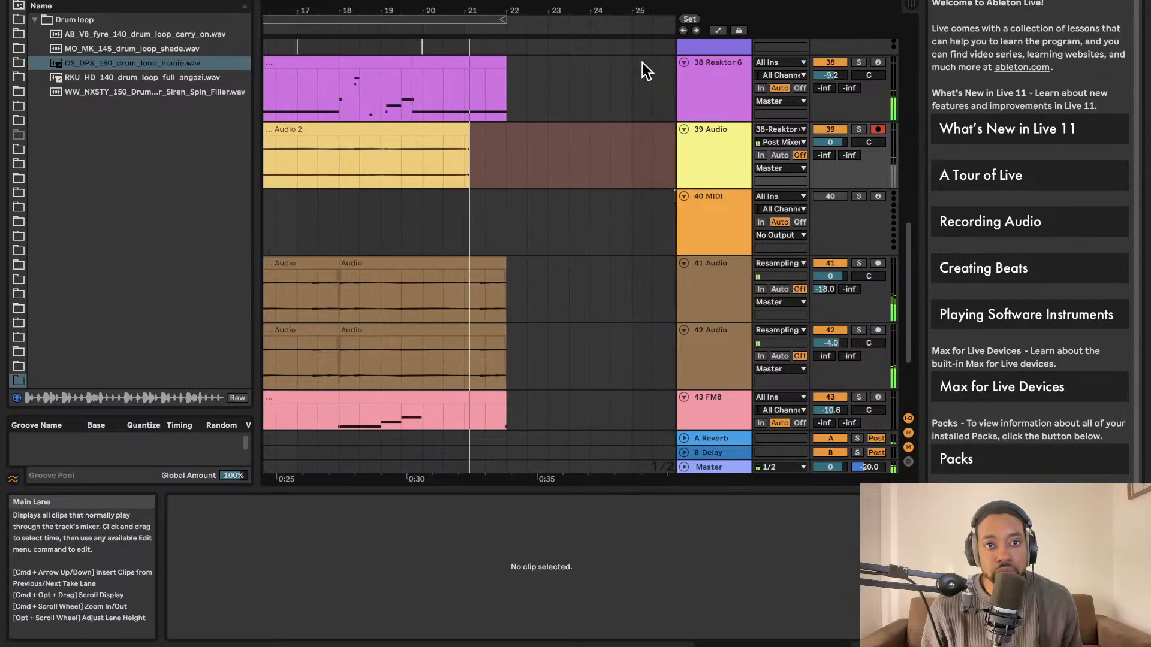
pyautogui.press('space')
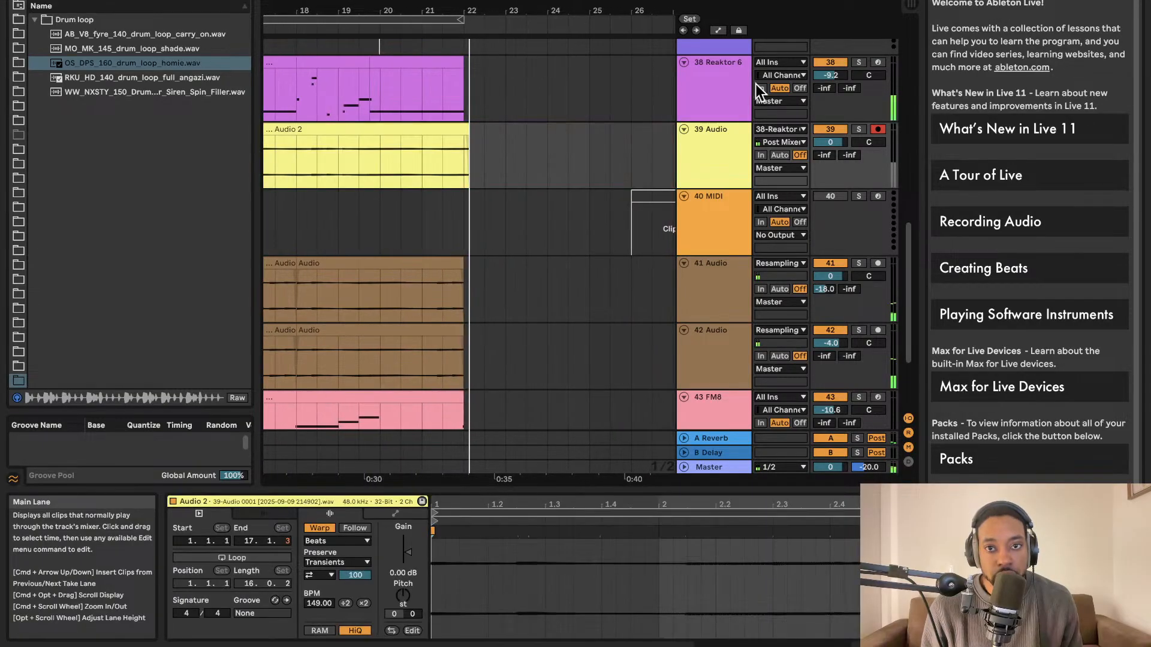
pyautogui.click(462, 129)
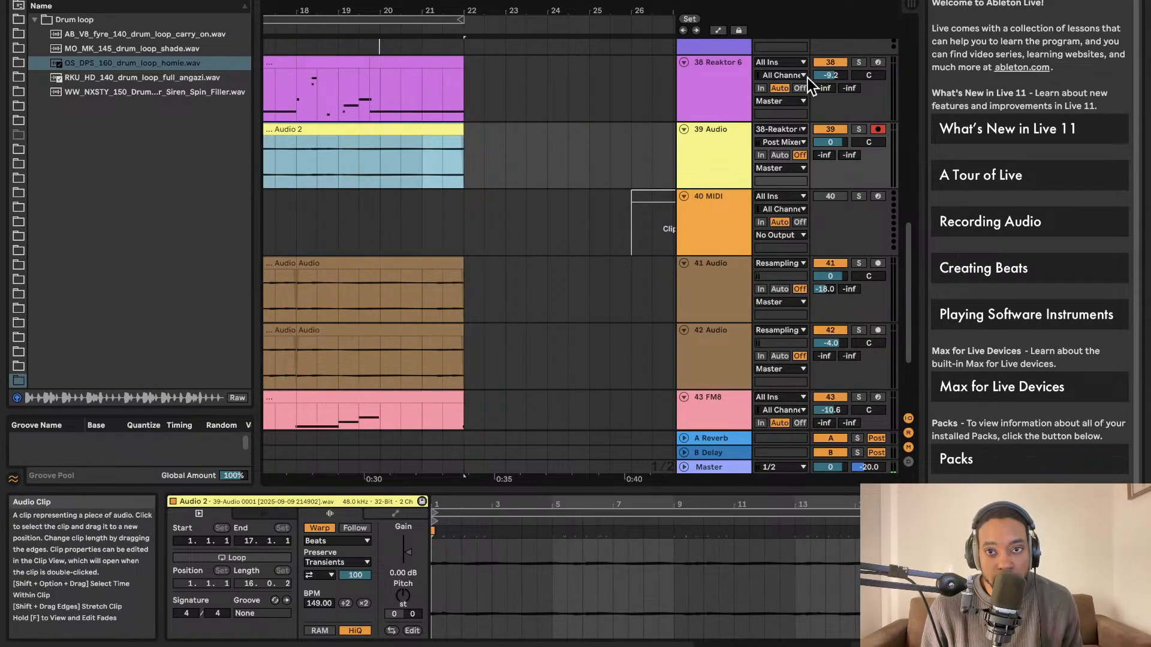
pyautogui.click(684, 62)
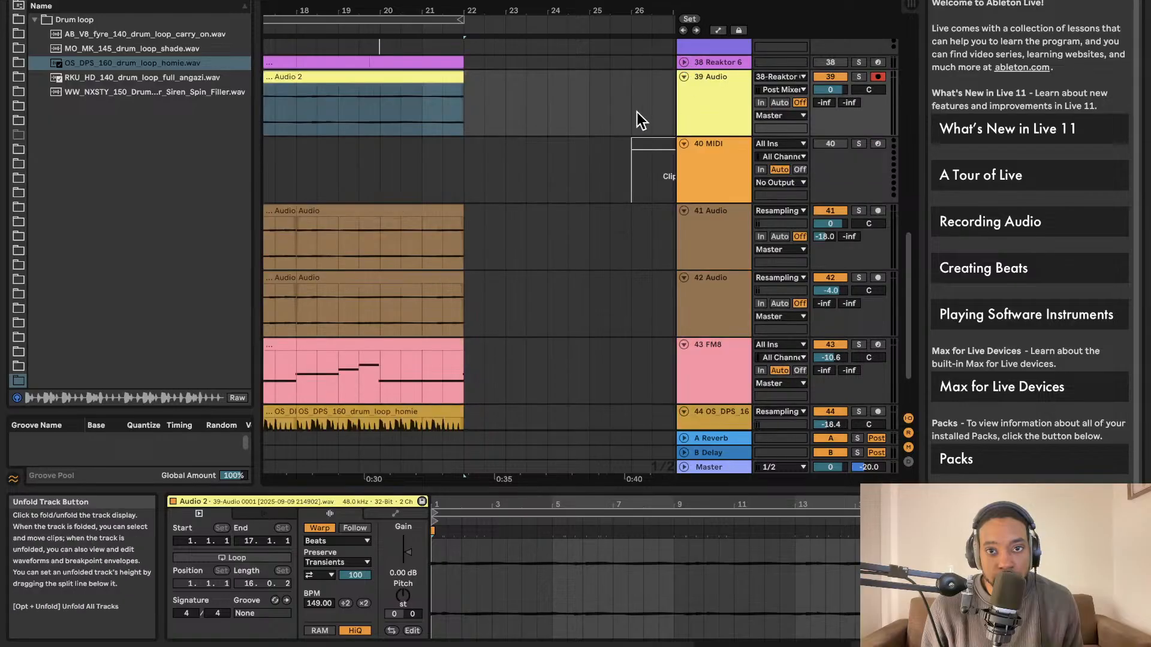
# - Play back the recorded 39 Audio clip from bar 6 with the 41 Audio track muted
pyautogui.click(557, 111)
pyautogui.hscroll(-12, 556, 110)
pyautogui.scroll(3, 349, 80)
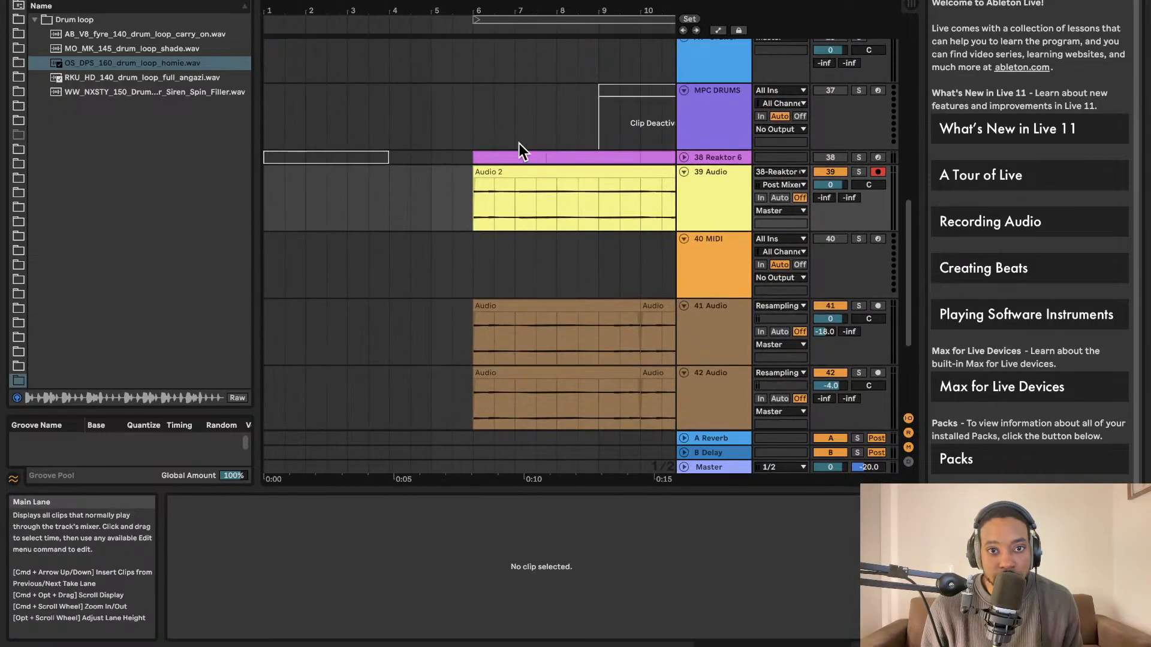
pyautogui.click(487, 174)
pyautogui.hscroll(4, 633, 144)
pyautogui.scroll(-3, 633, 144)
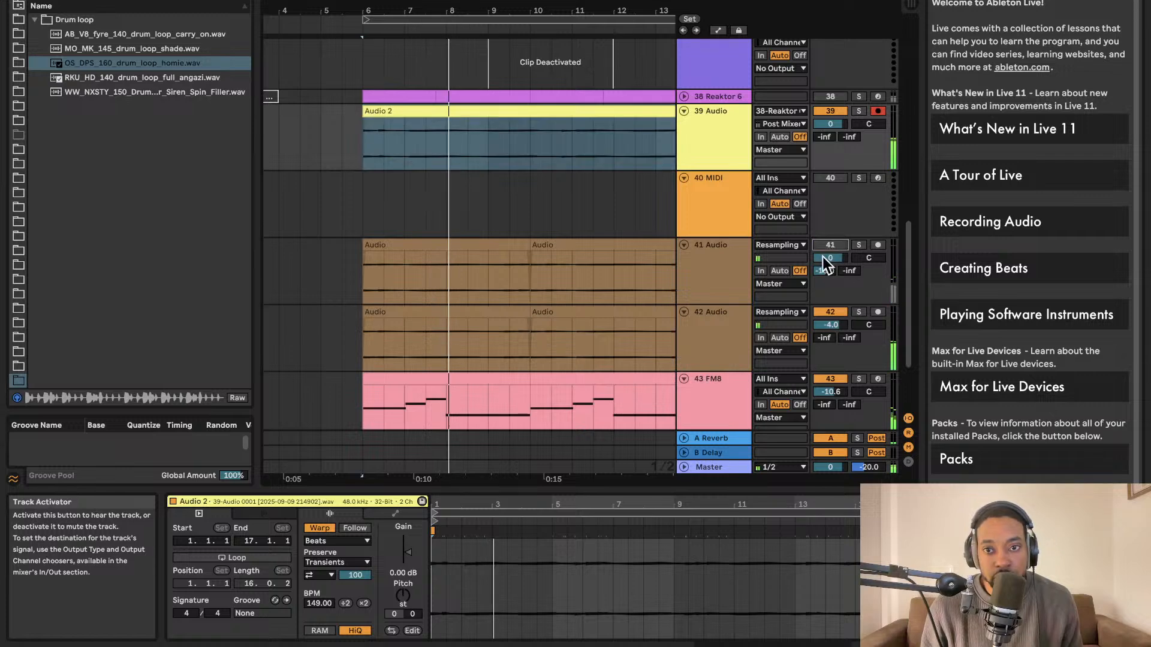
# - Duplicate all clips between bars 6 and 22 into bars 22 to 38, extend the loop to bar 38, and add a locator at bar 22
pyautogui.hscroll(2, 608, 211)
pyautogui.scroll(-1, 607, 211)
pyautogui.hscroll(2, 608, 219)
pyautogui.scroll(-1, 608, 219)
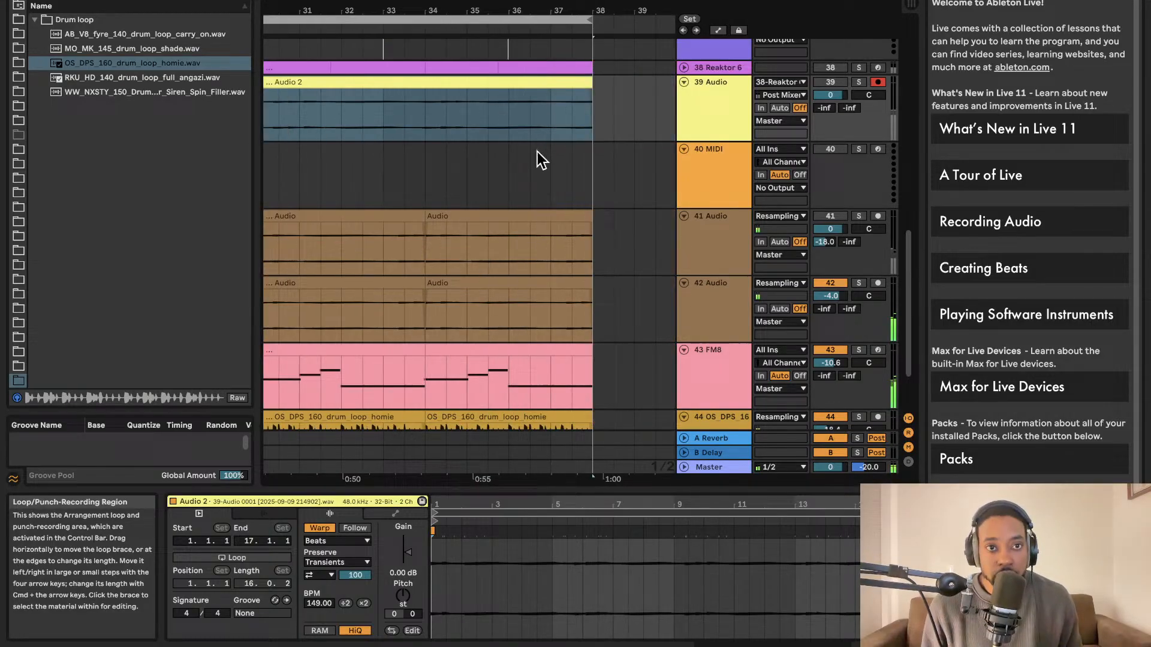
pyautogui.hscroll(-10, 537, 152)
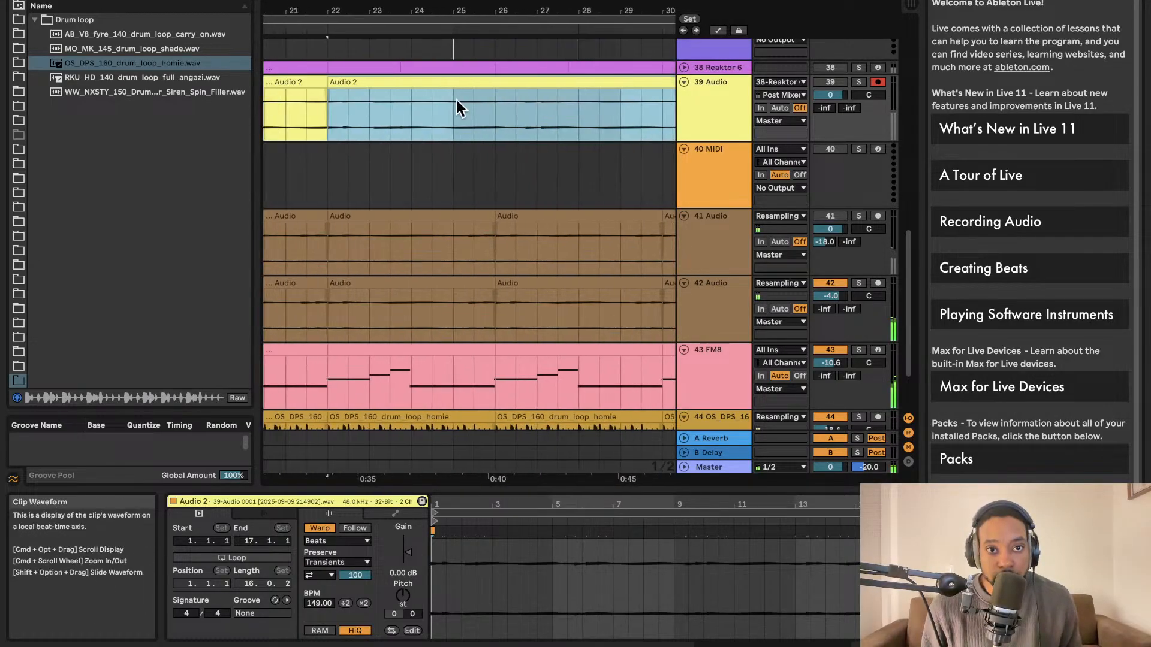
pyautogui.rightClick(409, 36)
pyautogui.click(444, 70)
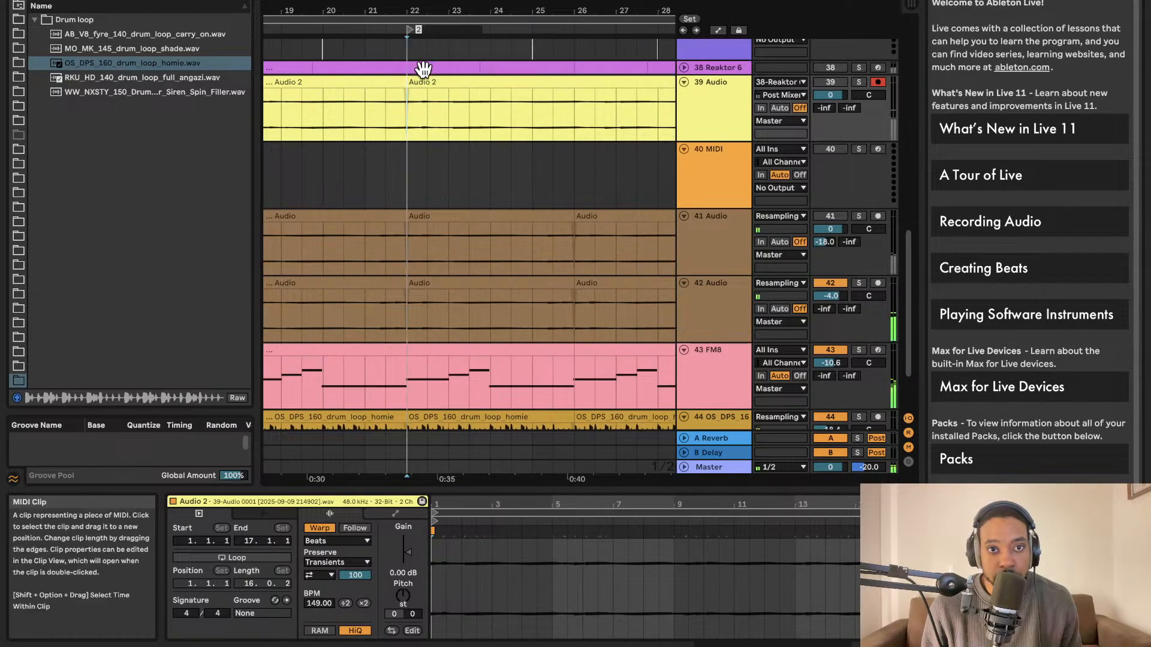
# - Deactivate the 41 Audio clip between bars 18 and 22 and unmute that track
pyautogui.hscroll(-8, 467, 144)
pyautogui.hscroll(2, 539, 180)
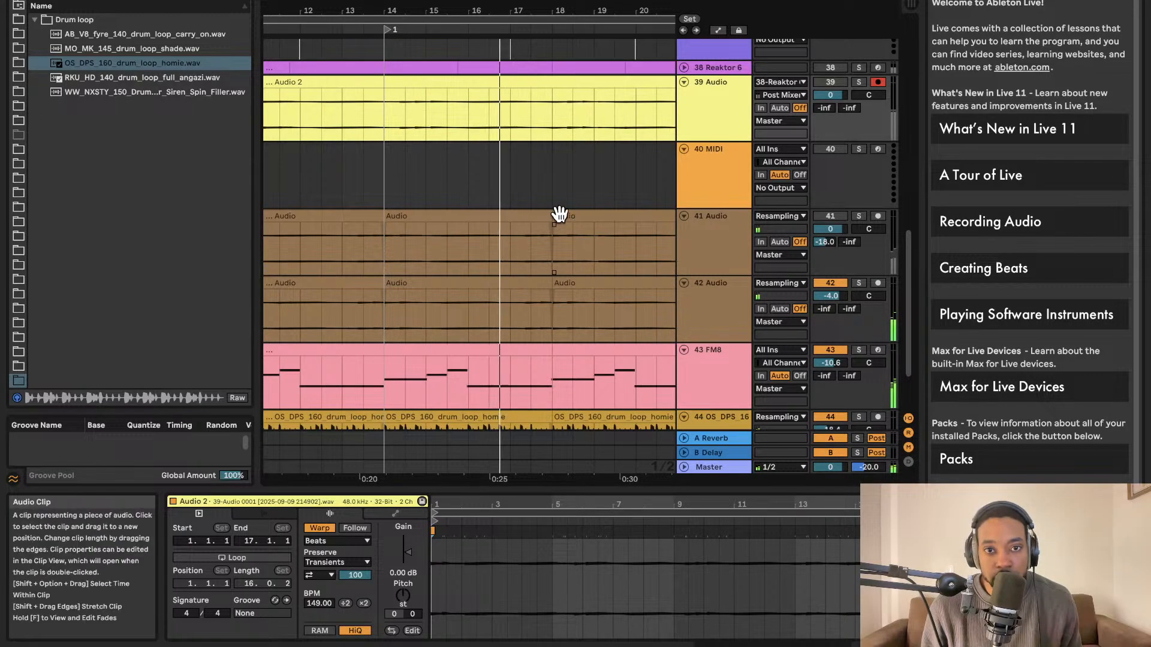
pyautogui.click(501, 212)
pyautogui.hscroll(4, 540, 211)
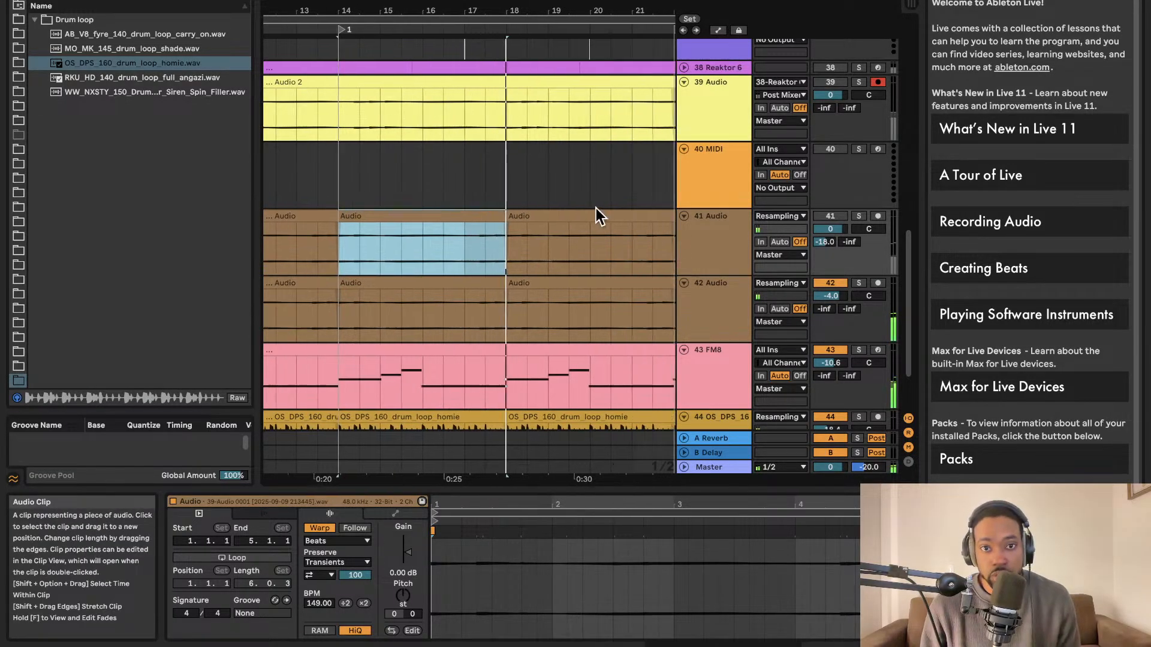
pyautogui.click(516, 212)
pyautogui.press('0')
pyautogui.hscroll(-2, 511, 212)
pyautogui.click(829, 214)
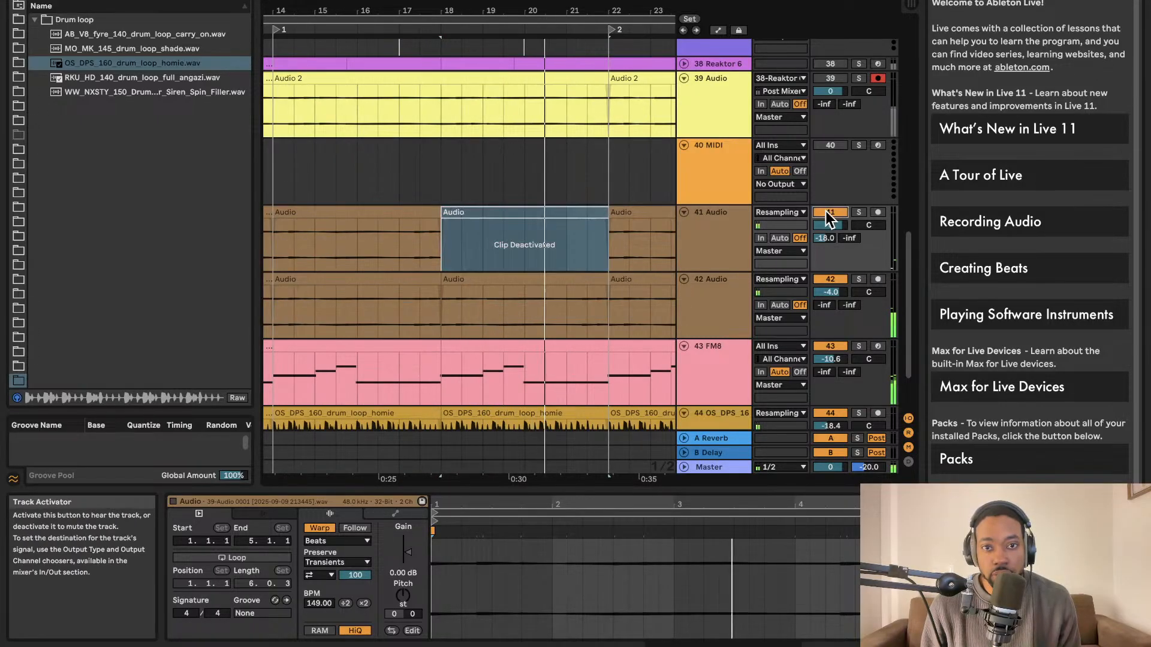
# - Deactivate the three 41 Audio clips between bars 6 and 18
pyautogui.click(417, 209)
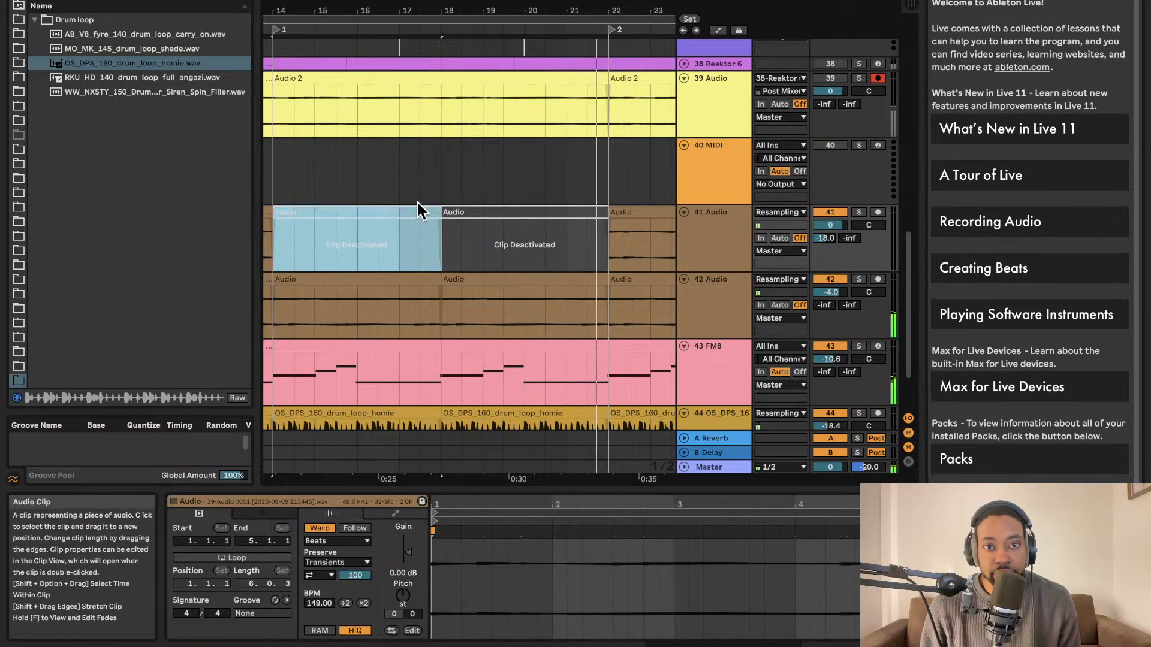
pyautogui.press('0')
pyautogui.hscroll(-3, 441, 192)
pyautogui.hscroll(-2, 418, 196)
pyautogui.click(398, 213)
pyautogui.press('0')
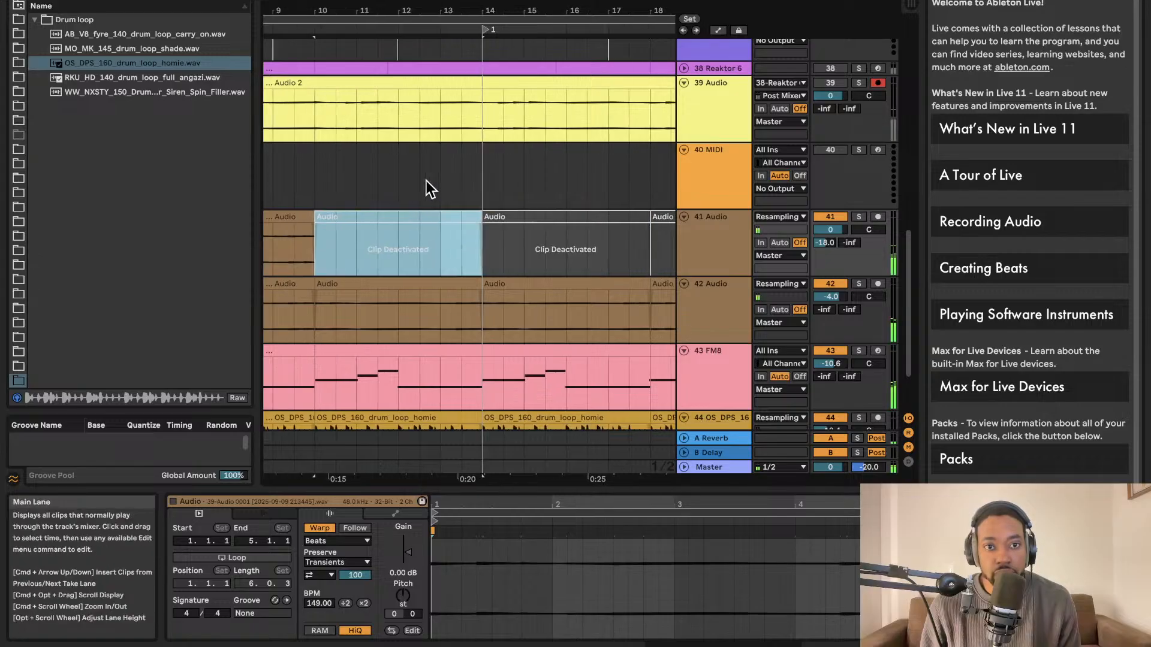
pyautogui.hscroll(-3, 426, 181)
pyautogui.click(407, 213)
pyautogui.press('0')
pyautogui.hscroll(2, 447, 167)
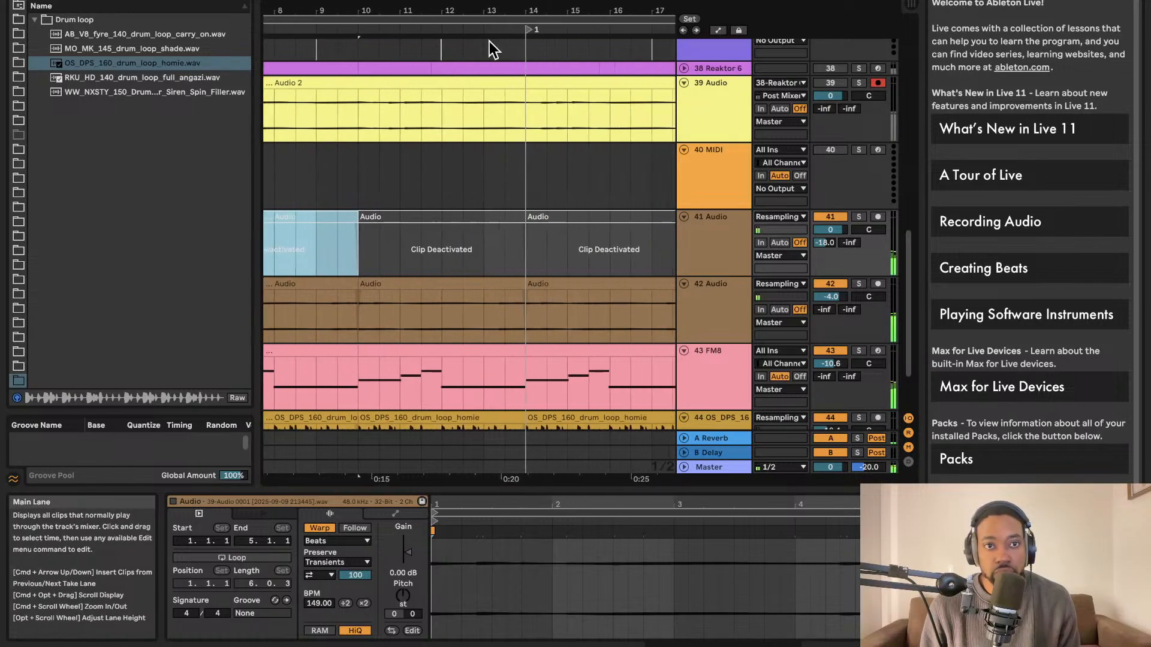
# - Select the loop region and listen to the section after bar 22, where the 41 Audio clips are active
pyautogui.click(503, 22)
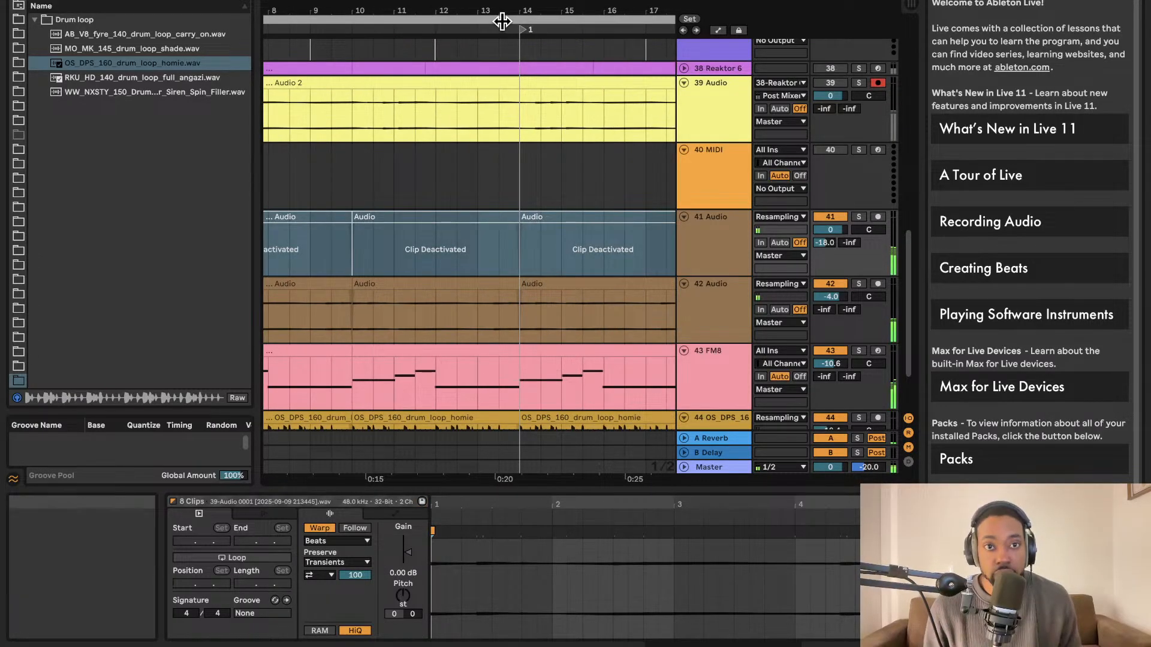
pyautogui.press('0')
pyautogui.hscroll(6, 571, 174)
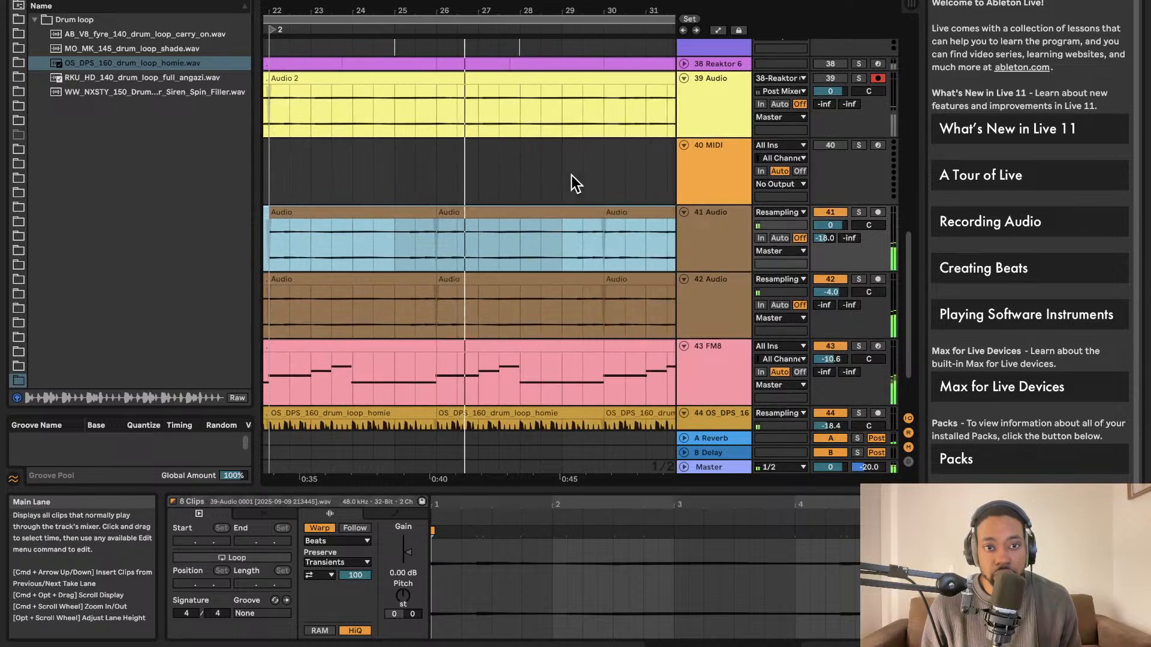
pyautogui.hscroll(1, 573, 180)
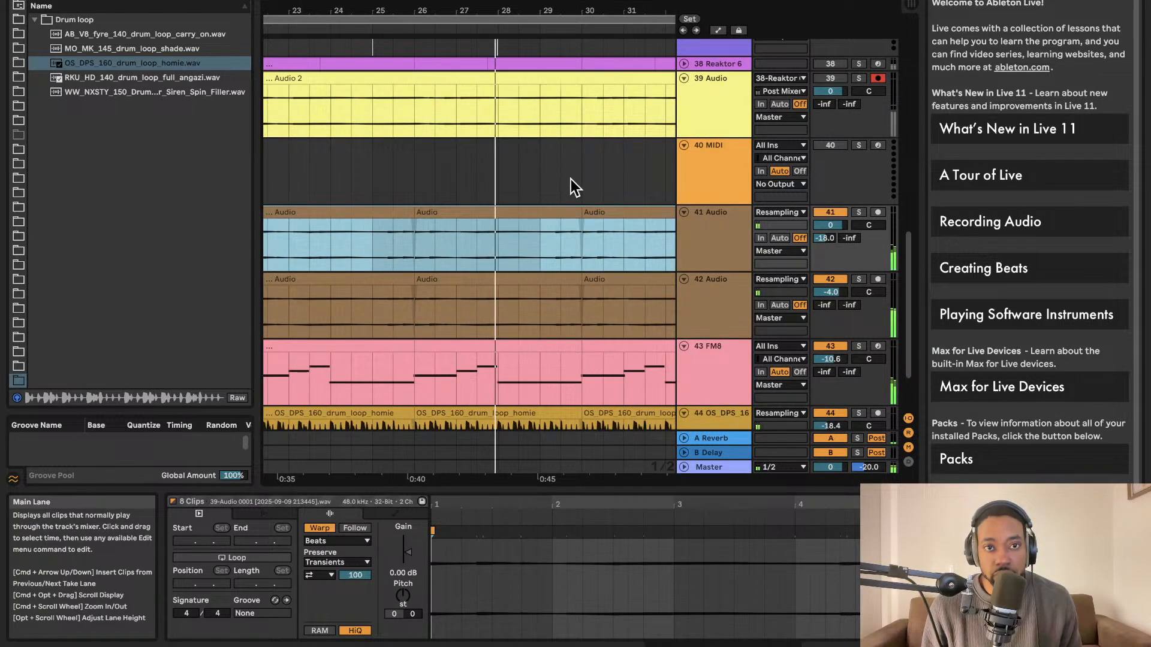
pyautogui.hscroll(3, 571, 179)
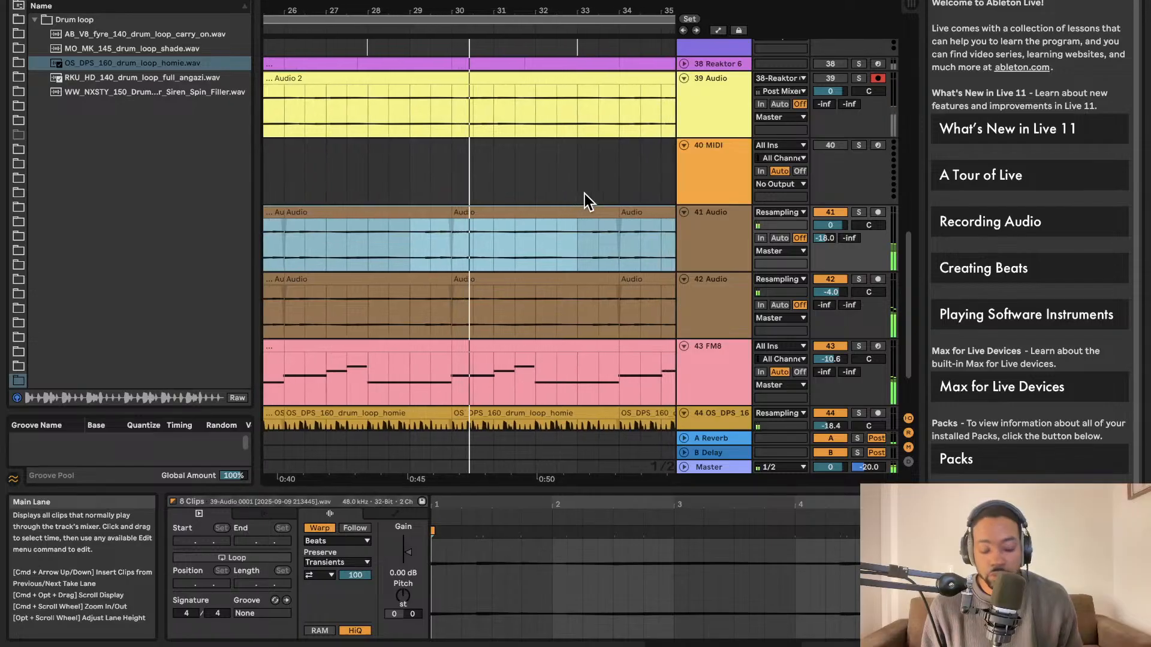
# - Add a Limiter to the end of the Master track's device chain and insert a Glue Compressor directly after REFERENCE
pyautogui.click(726, 467)
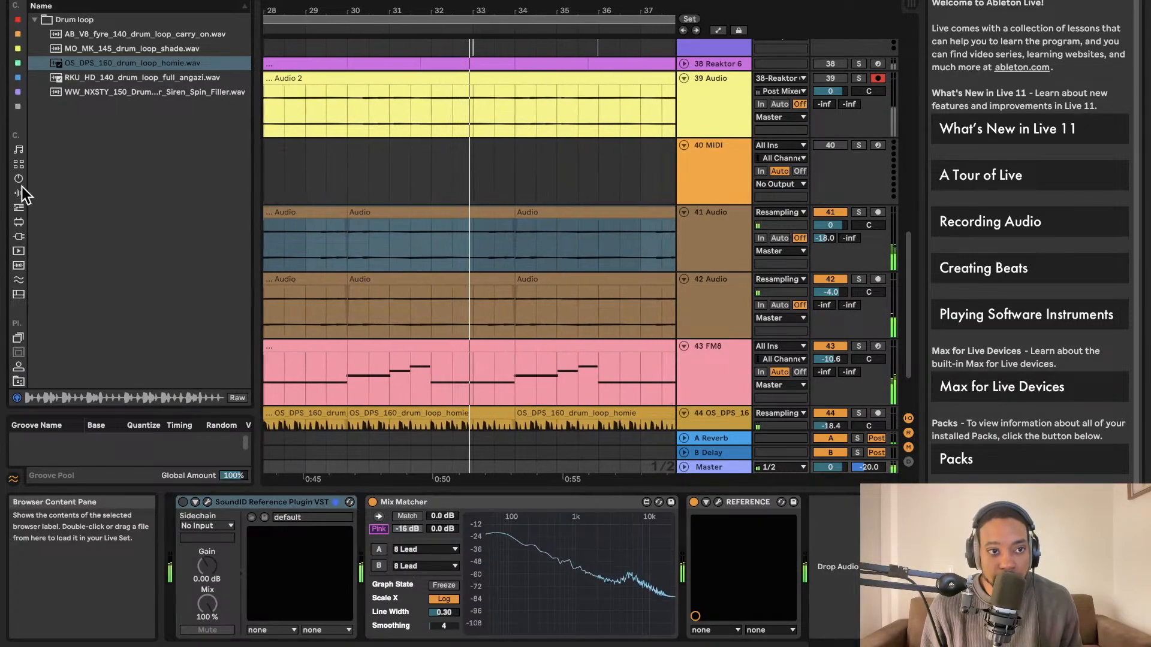
pyautogui.scroll(5, 22, 186)
pyautogui.click(21, 189)
pyautogui.click(72, 92)
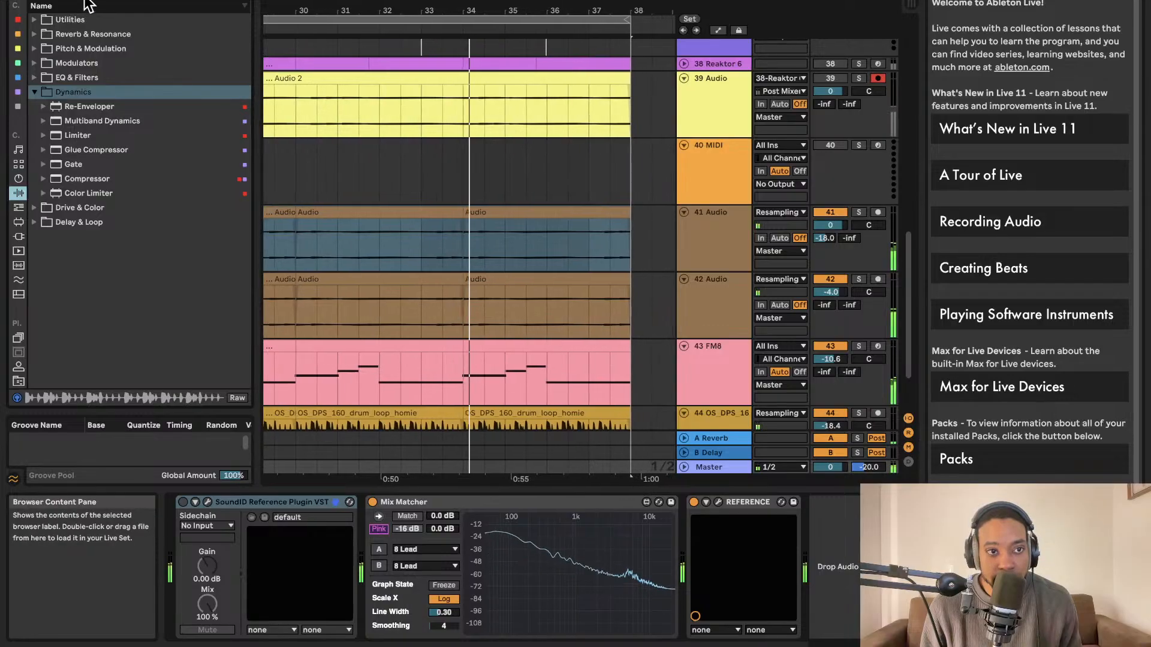
pyautogui.doubleClick(55, 136)
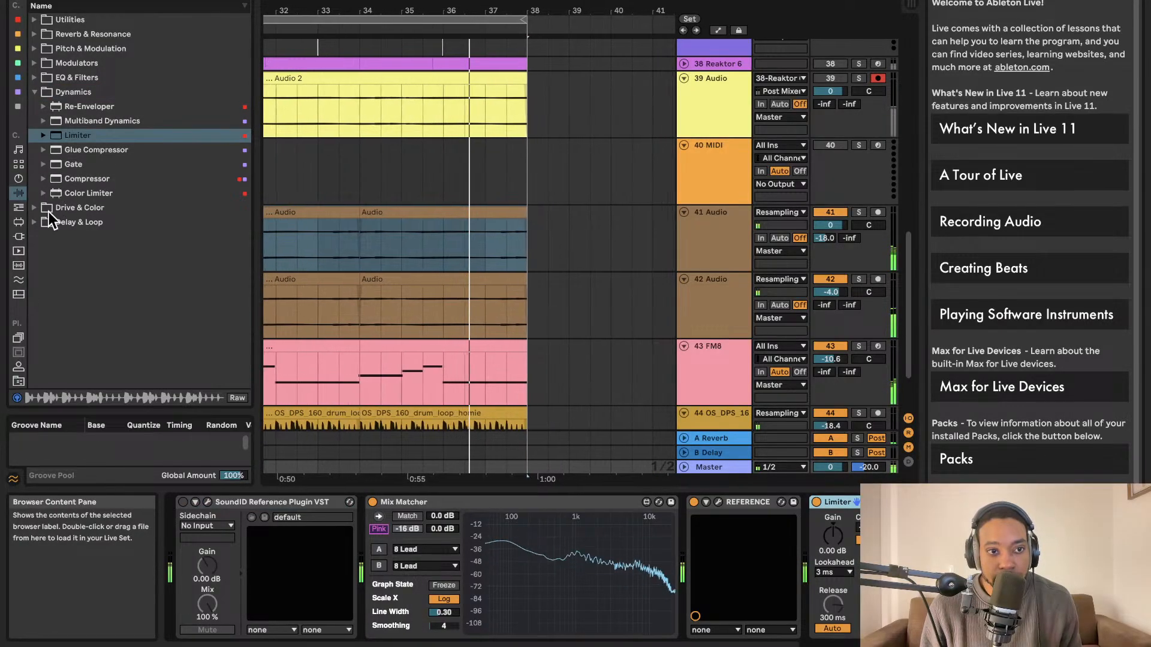
pyautogui.click(56, 150)
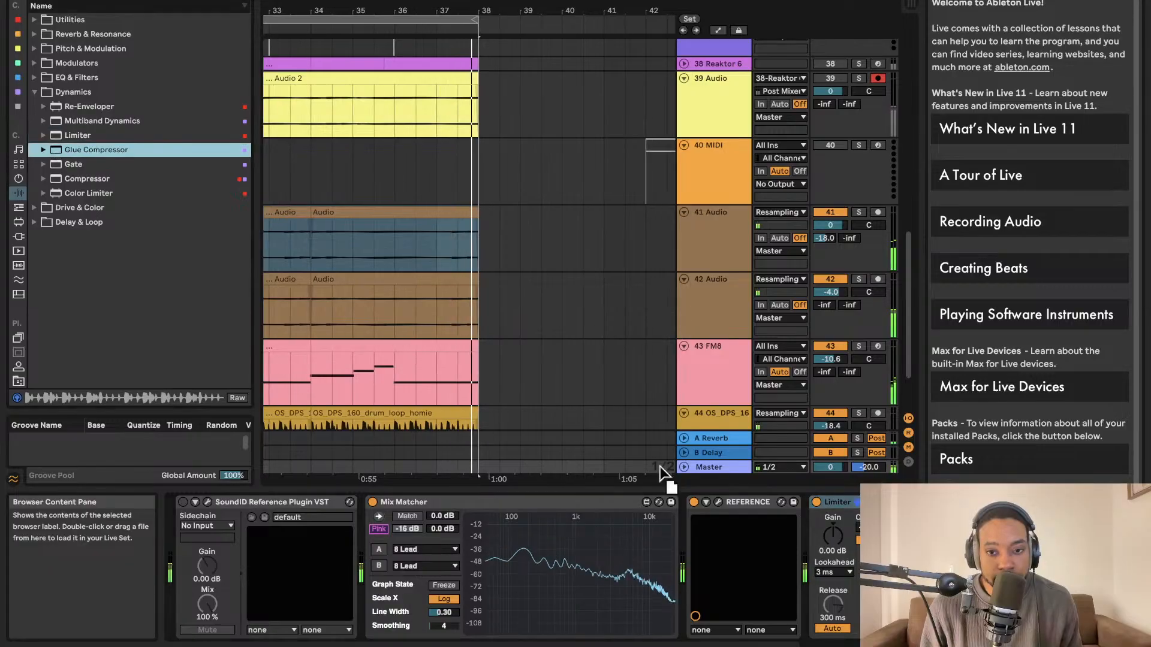
pyautogui.moveTo(56, 150); pyautogui.dragTo(866, 554)
# - Add a Compressor after EQ Eight in the 42 Audio track's device chain
pyautogui.click(611, 208)
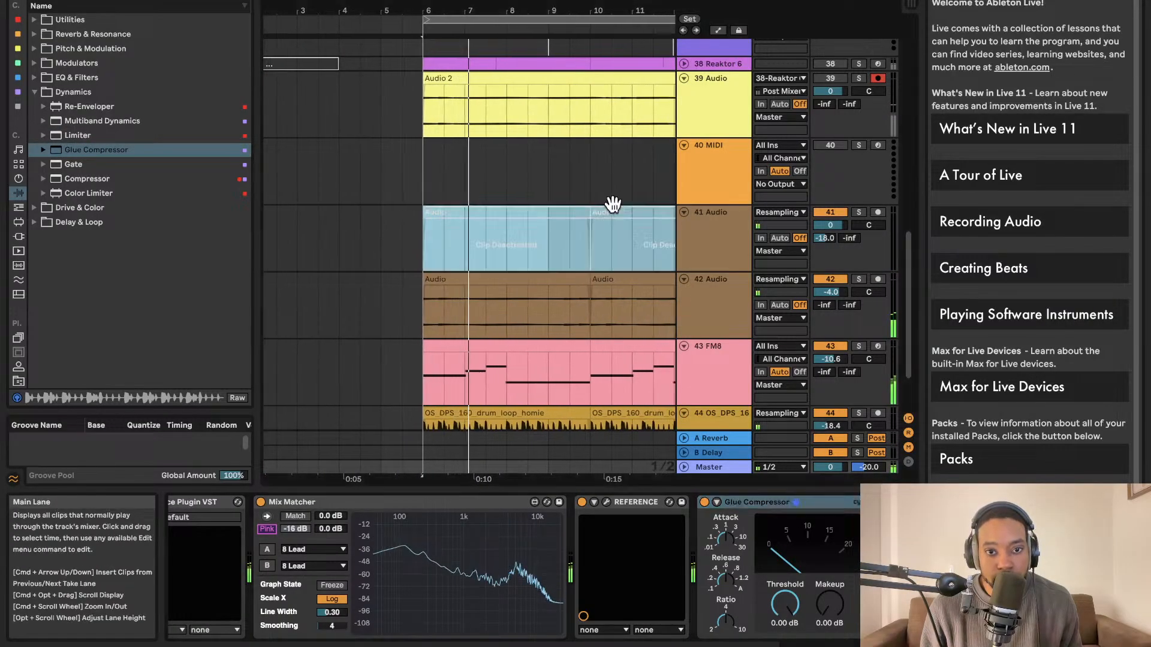
pyautogui.scroll(-3, 636, 224)
pyautogui.click(708, 304)
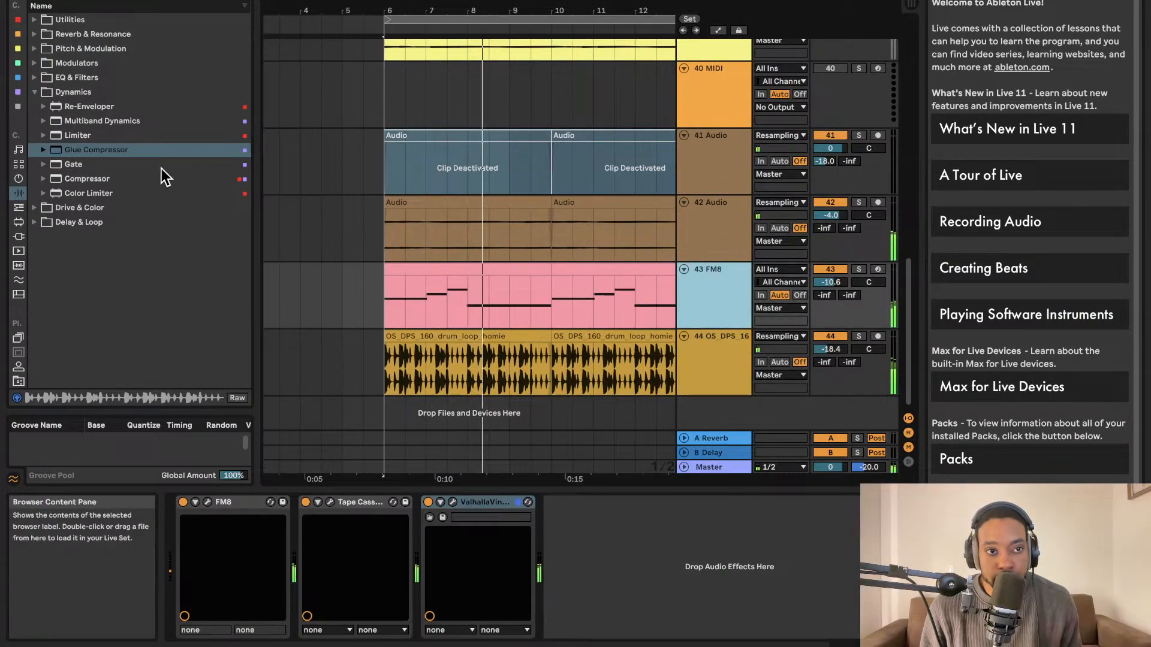
pyautogui.moveTo(87, 177); pyautogui.dragTo(88, 179)
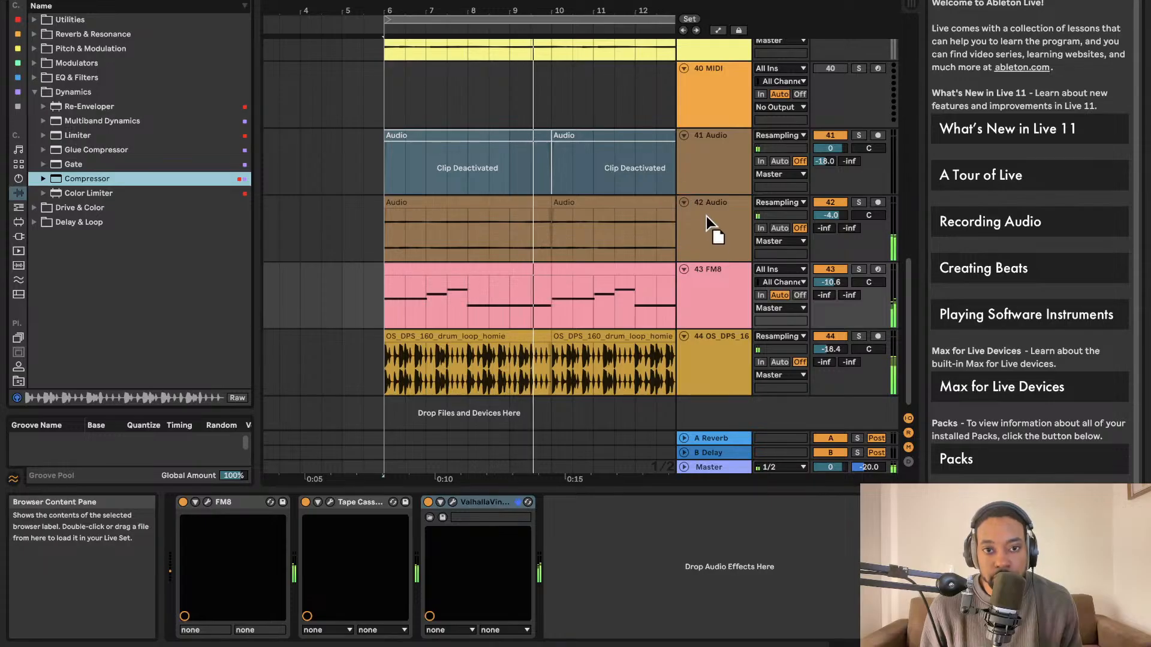
pyautogui.moveTo(706, 216); pyautogui.dragTo(707, 335)
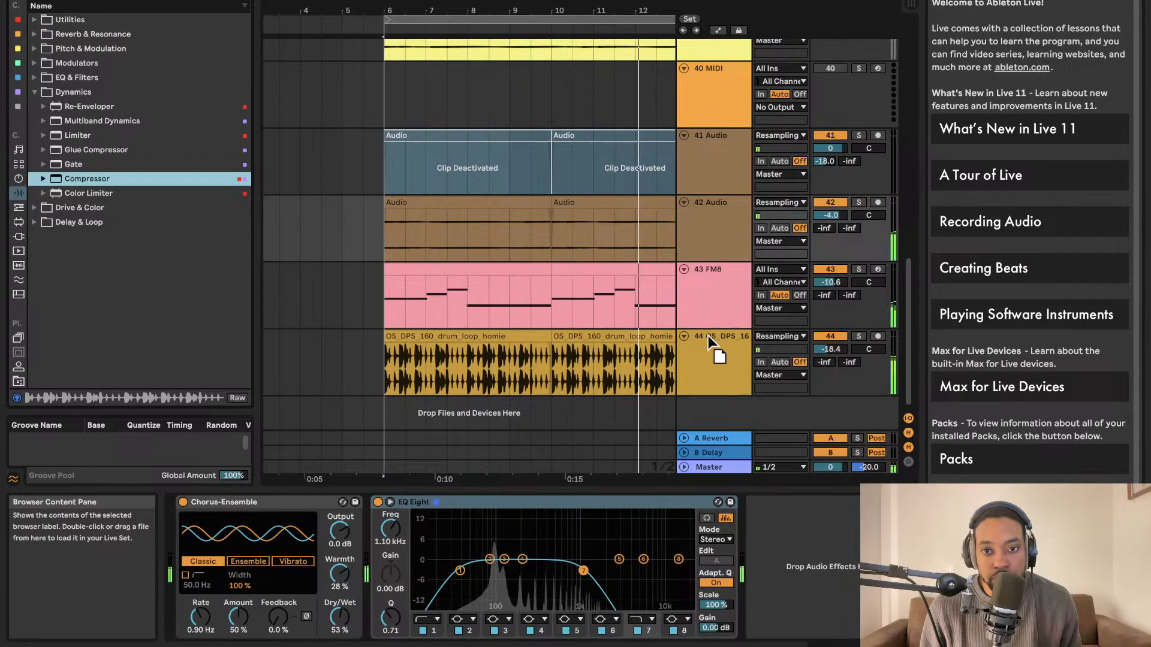
pyautogui.moveTo(717, 296); pyautogui.dragTo(721, 239)
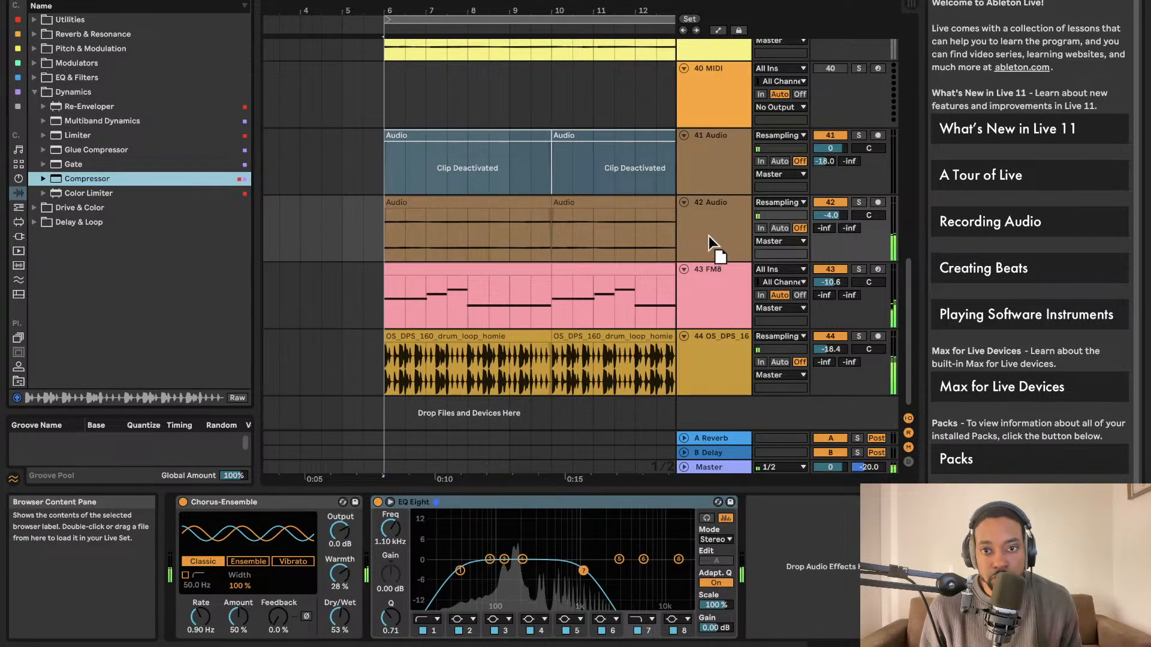
pyautogui.moveTo(709, 236); pyautogui.dragTo(708, 236)
# - Enable the external sidechain on the 42 Audio Compressor and review its available audio sources
pyautogui.click(646, 503)
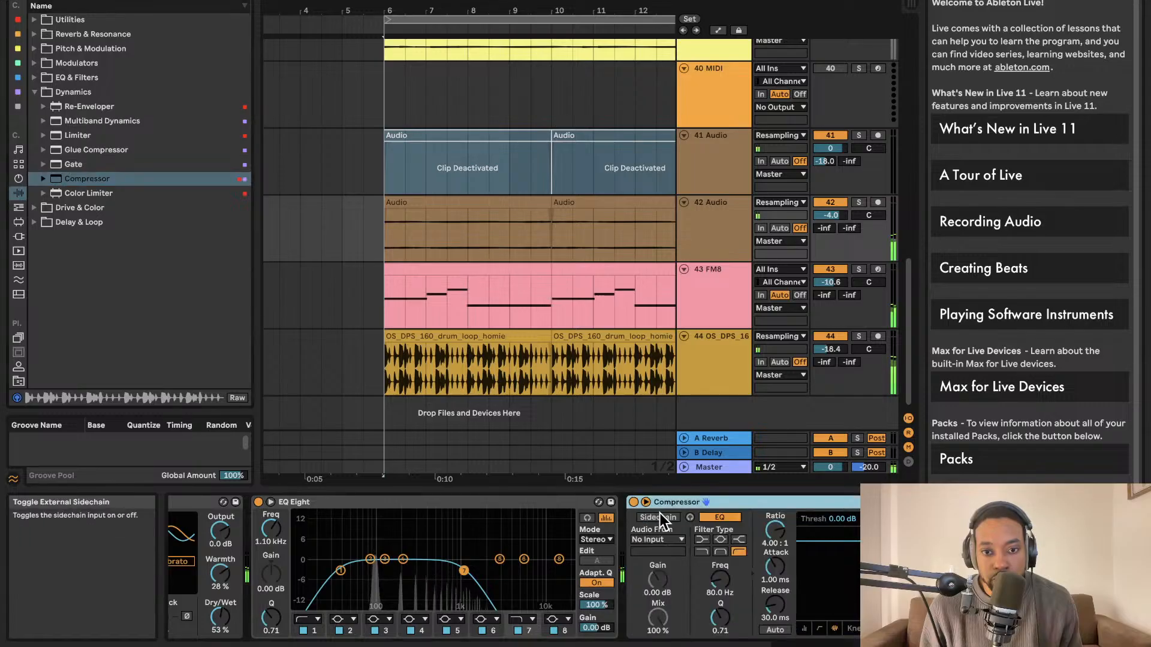
pyautogui.click(658, 539)
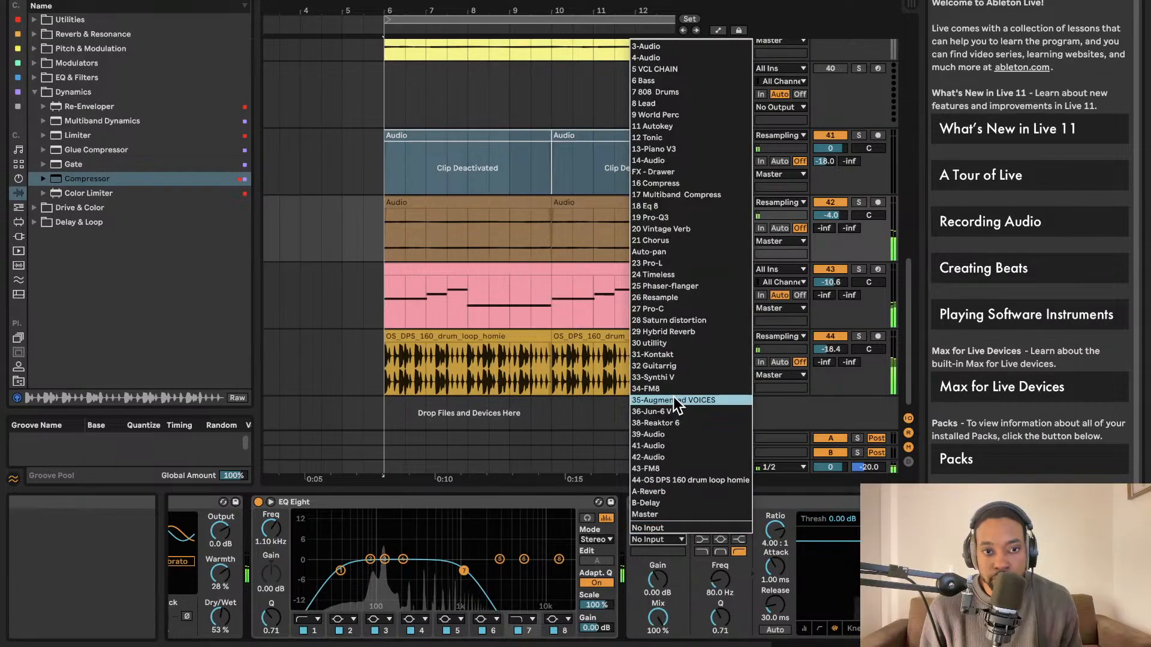
pyautogui.click(552, 421)
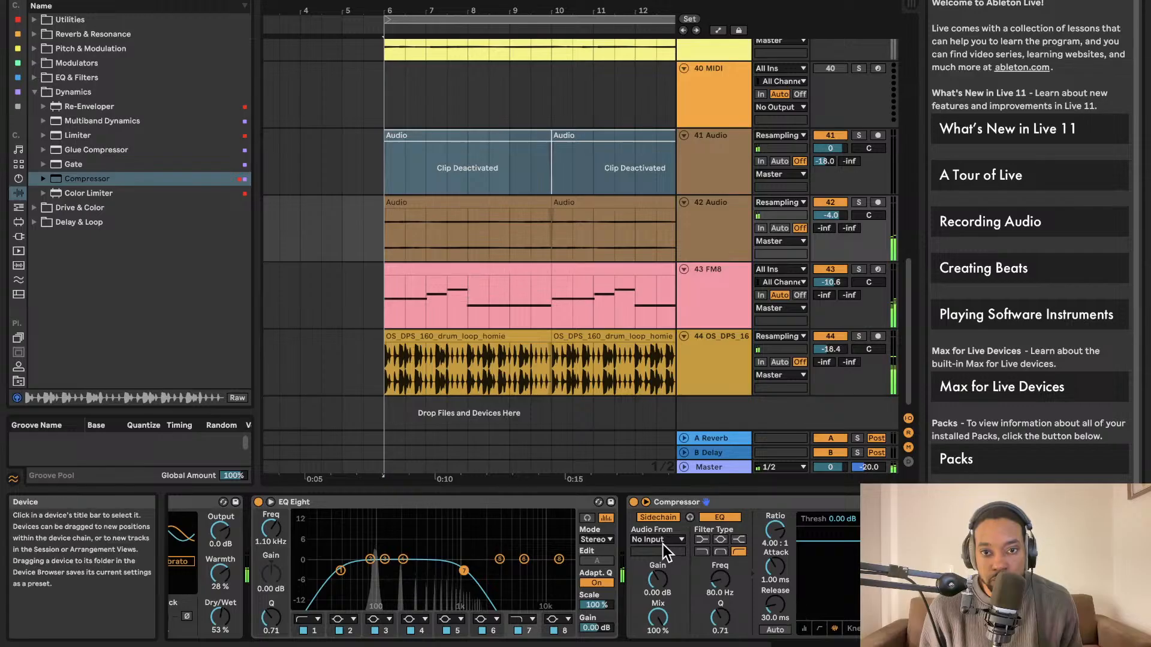
pyautogui.hscroll(-1, 663, 544)
pyautogui.hscroll(1, 674, 544)
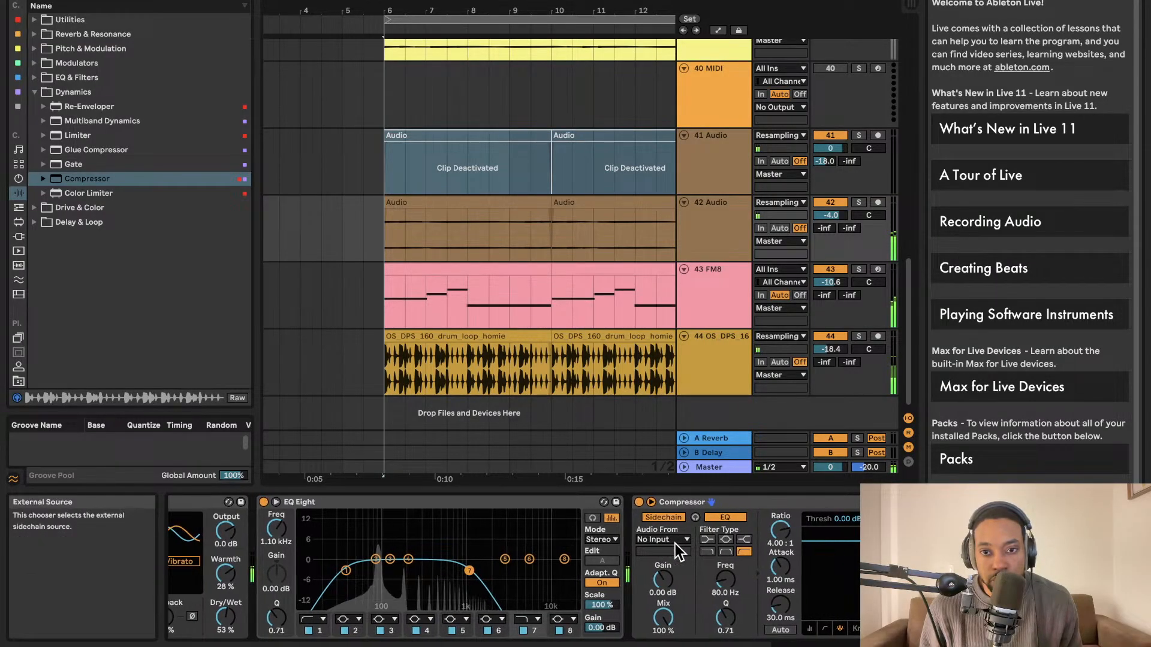
pyautogui.click(667, 538)
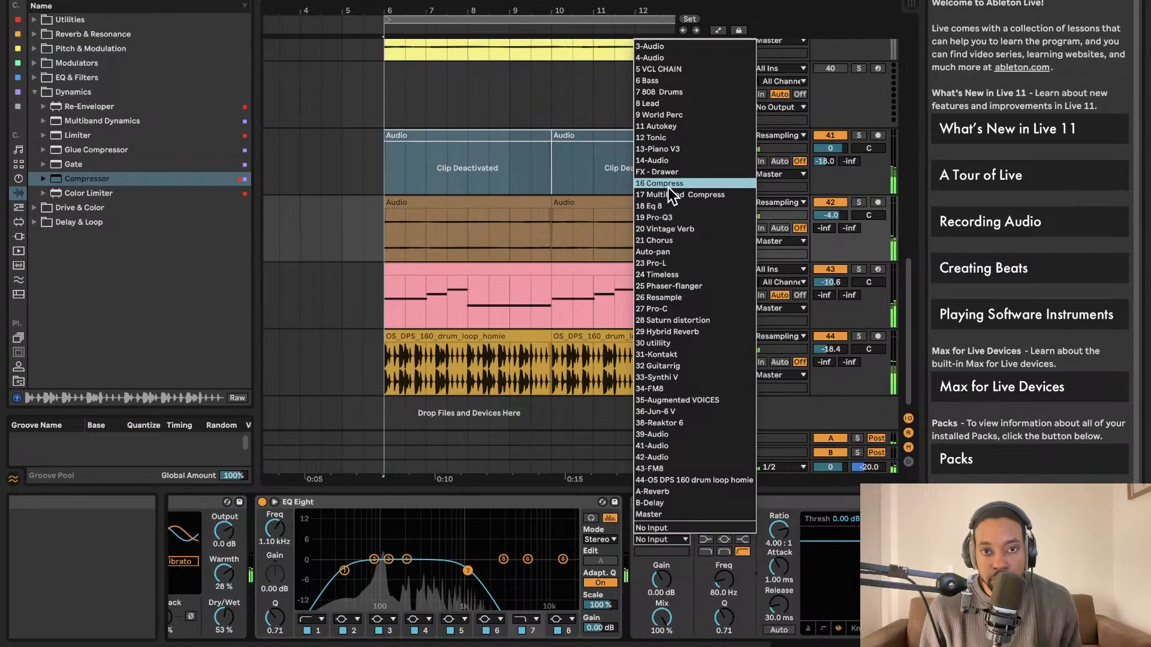
pyautogui.click(545, 408)
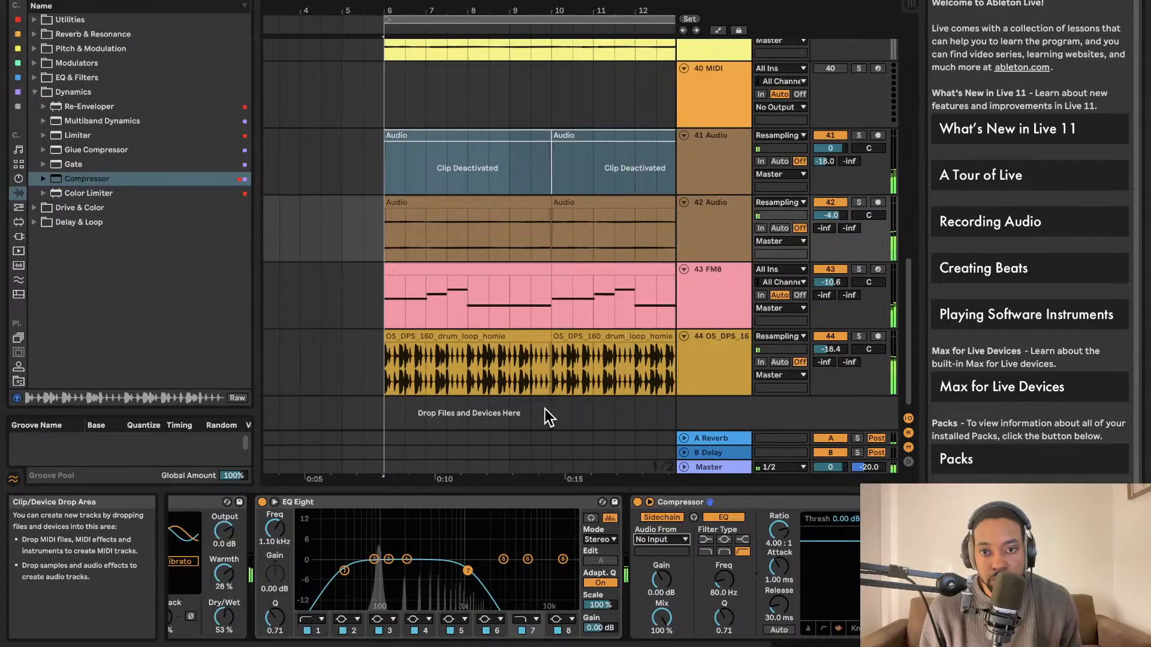
# - Set the 42 Audio Compressor's sidechain source to 44-OS DPS 160 drum loop homie and its threshold to -18.1 dB
pyautogui.click(704, 353)
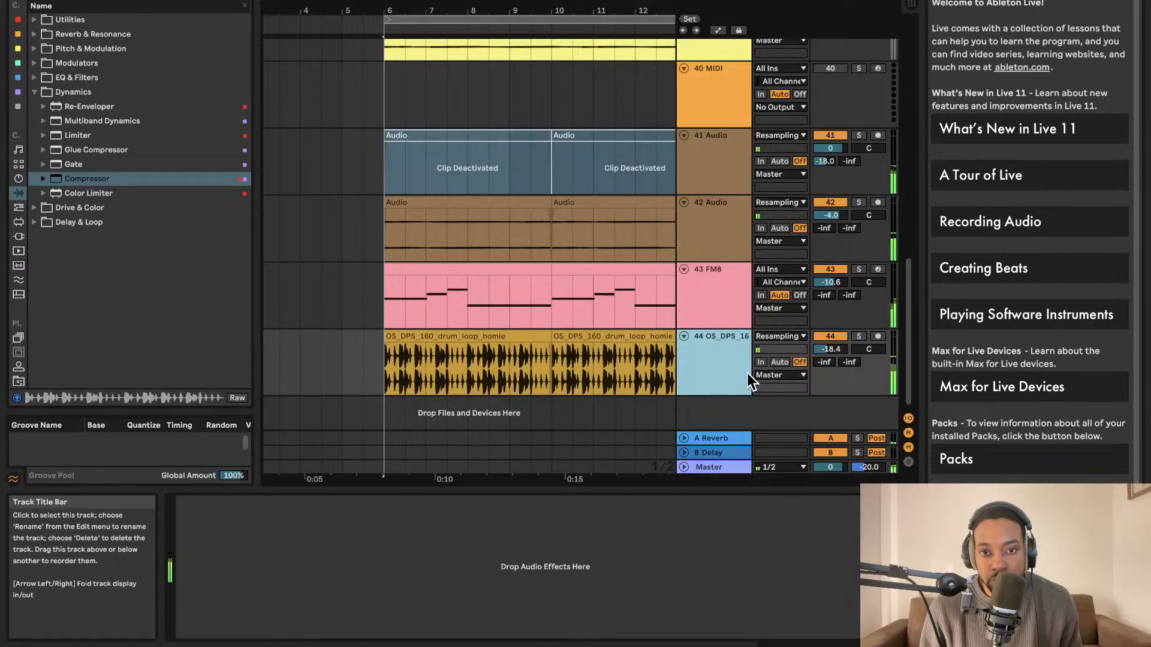
pyautogui.click(718, 288)
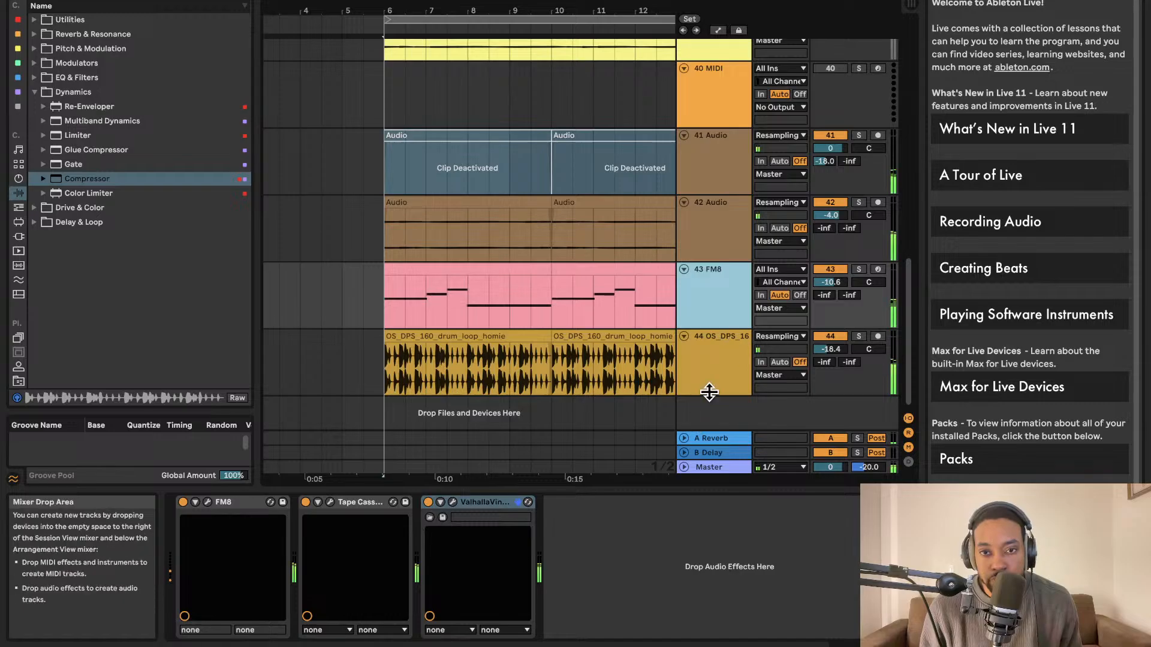
pyautogui.doubleClick(715, 293)
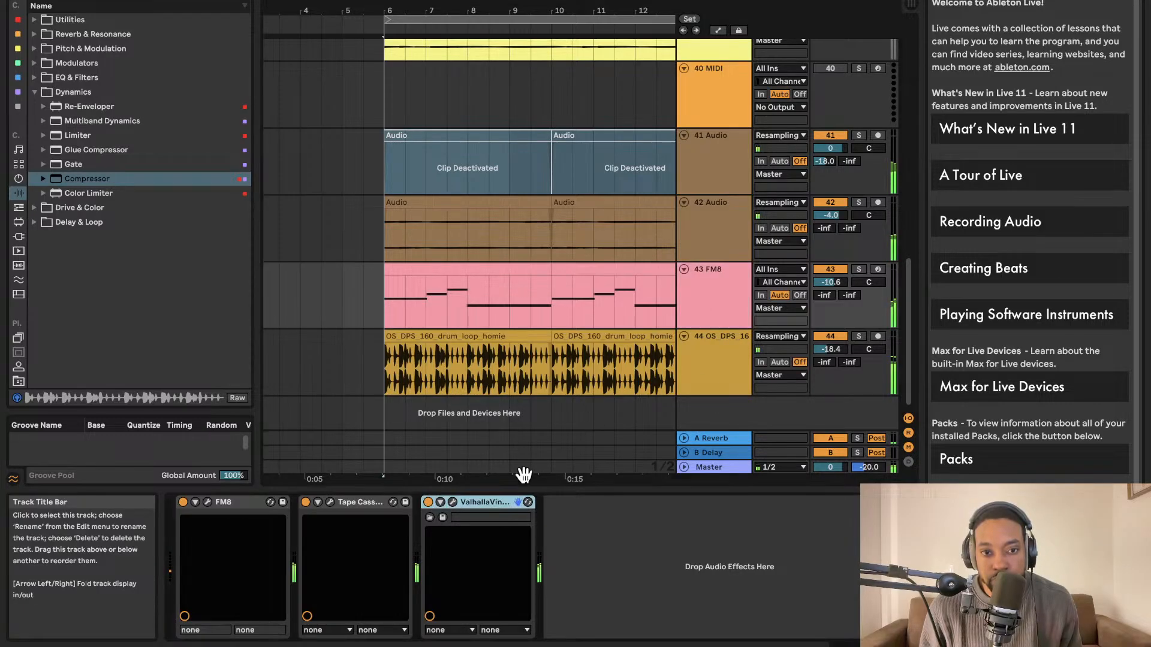
pyautogui.click(734, 246)
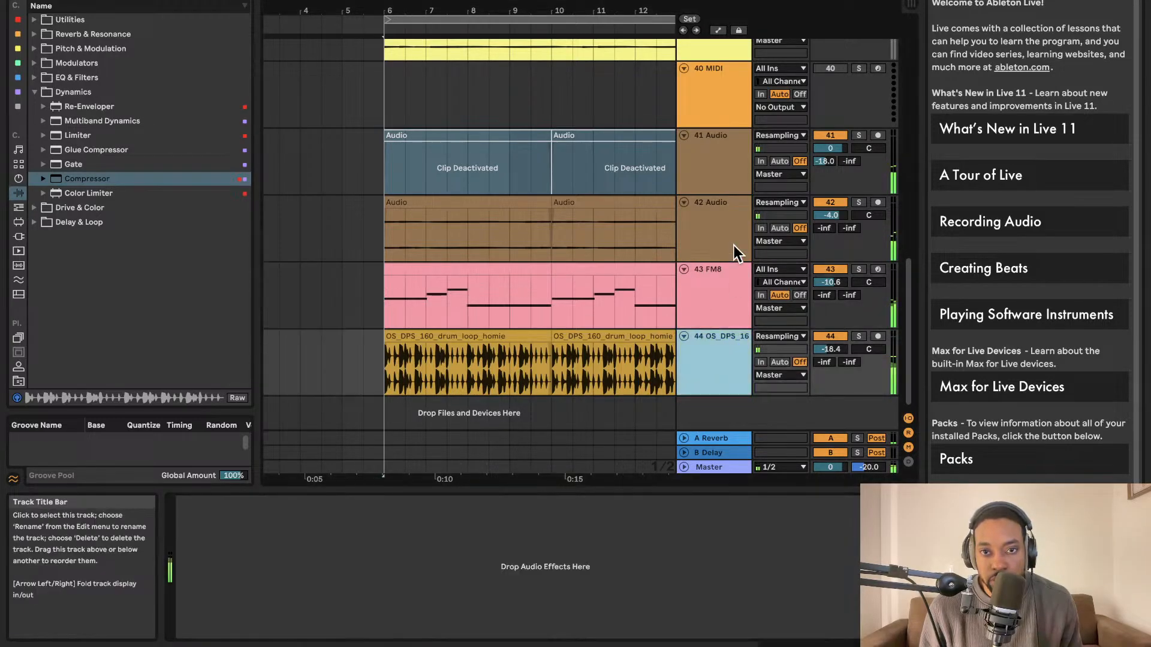
pyautogui.click(531, 539)
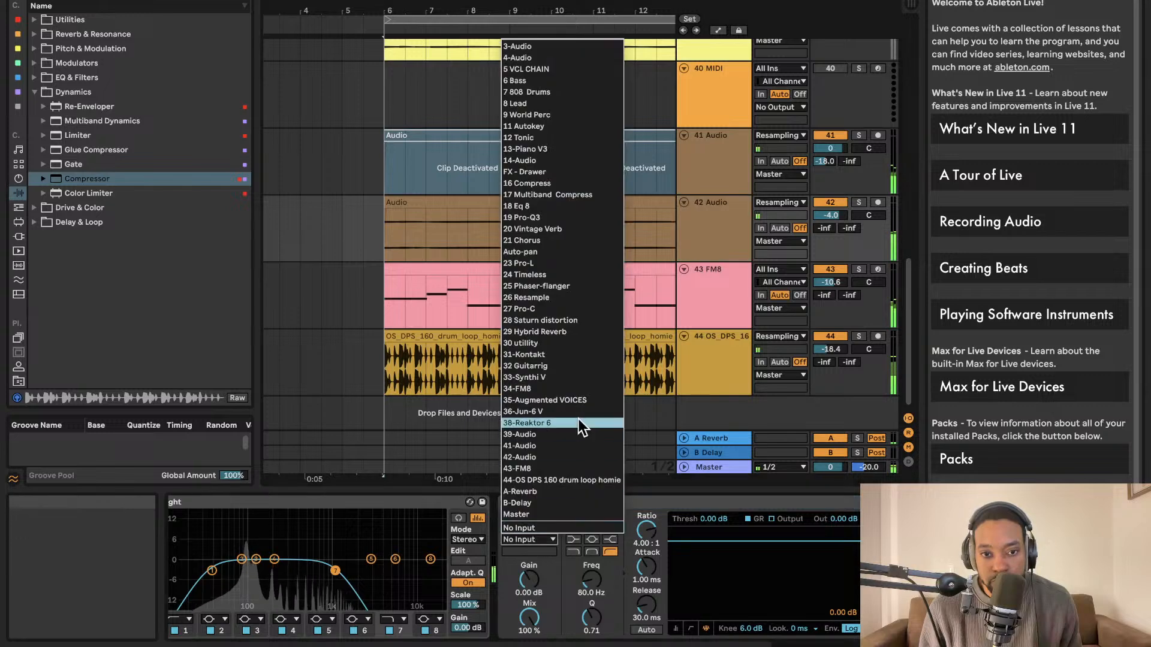
pyautogui.click(546, 480)
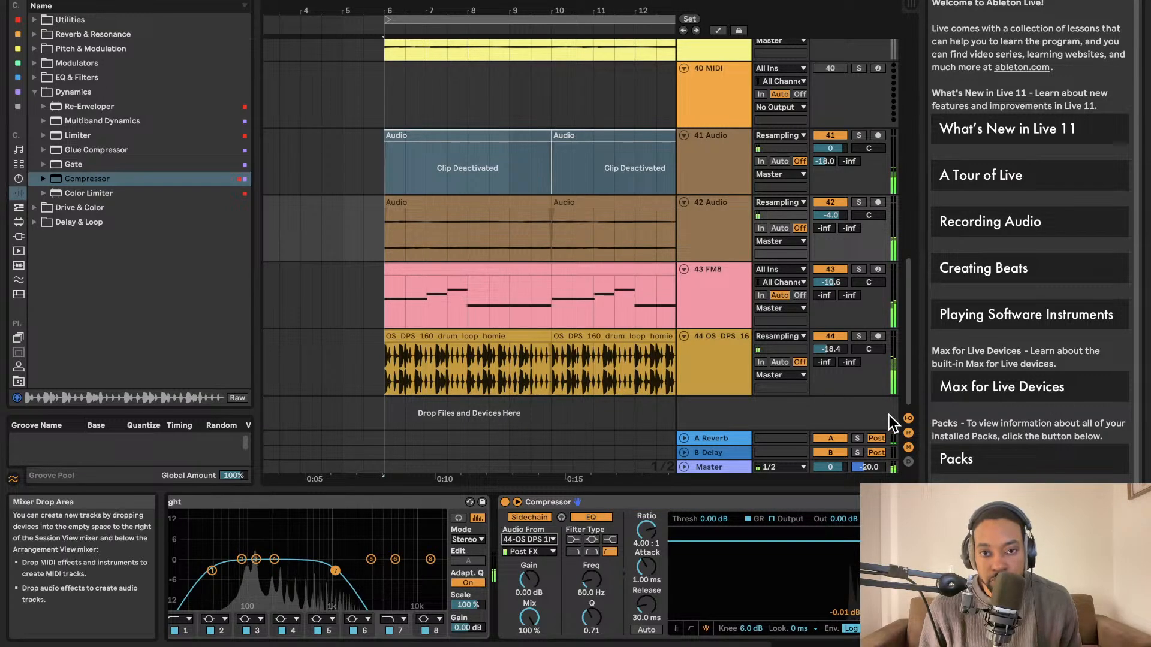
pyautogui.moveTo(773, 541); pyautogui.dragTo(773, 583)
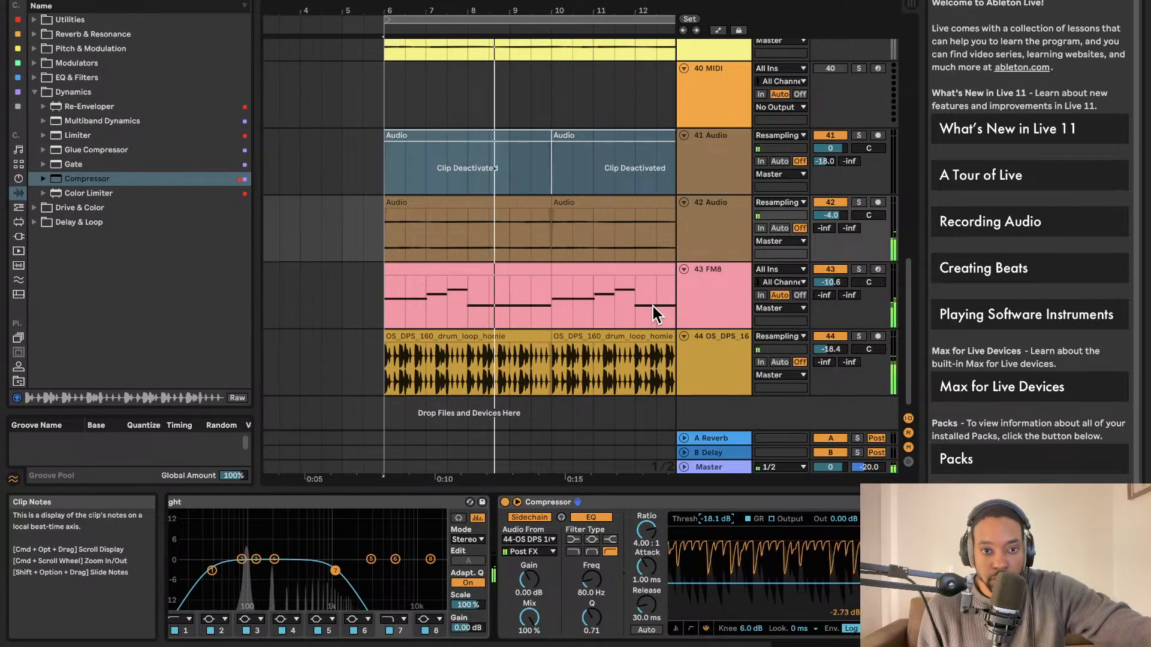
pyautogui.hscroll(3, 695, 497)
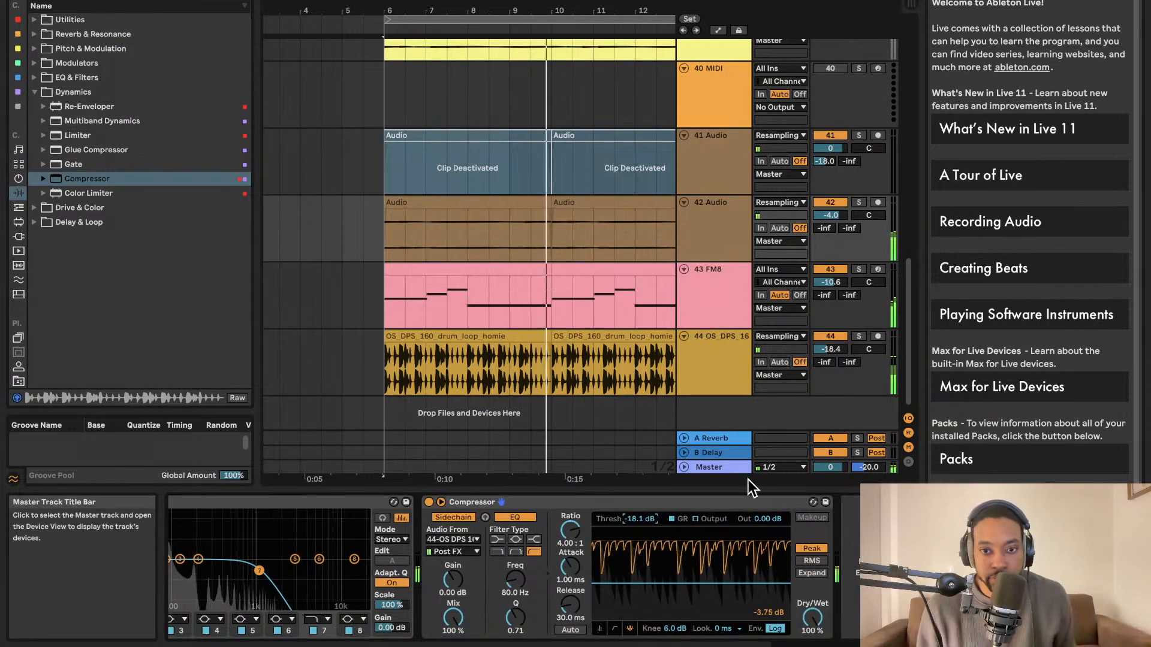
# - Set the threshold of the Master track's Glue Compressor to -21.9 dB
pyautogui.click(713, 468)
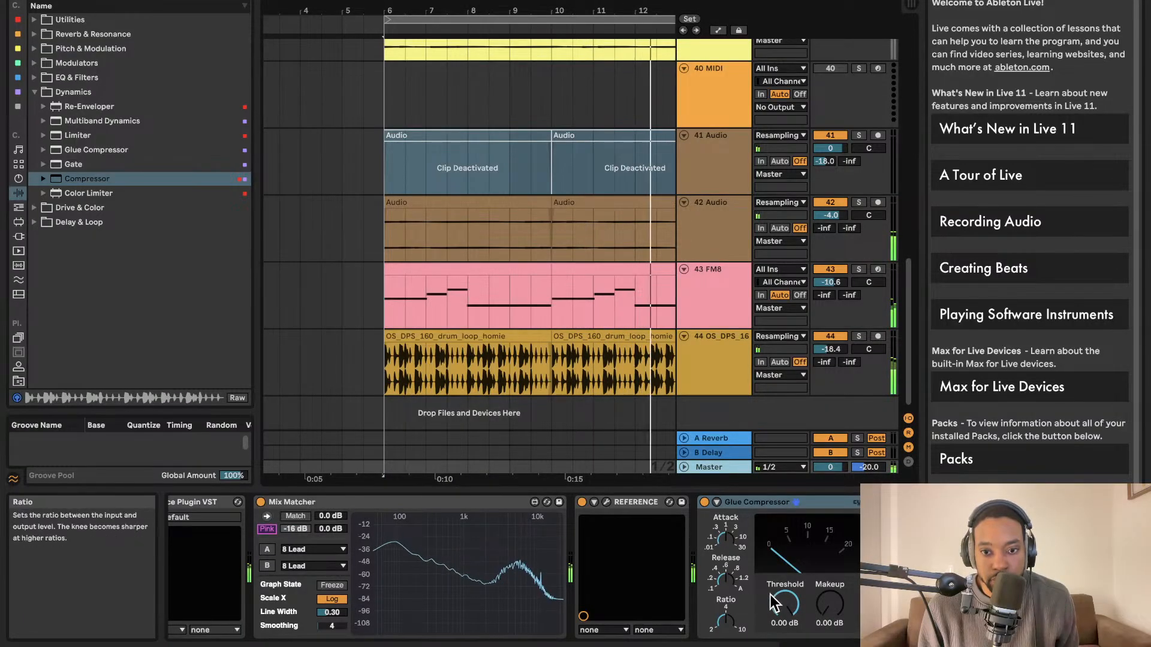
pyautogui.moveTo(784, 604); pyautogui.dragTo(784, 629)
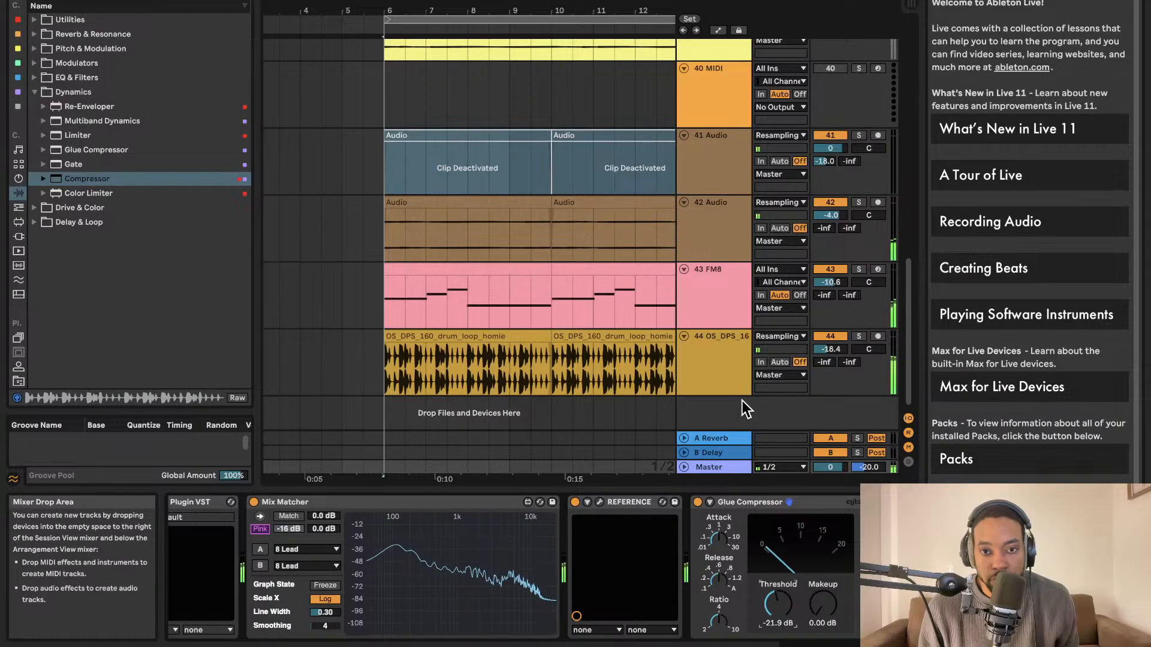
pyautogui.click(717, 468)
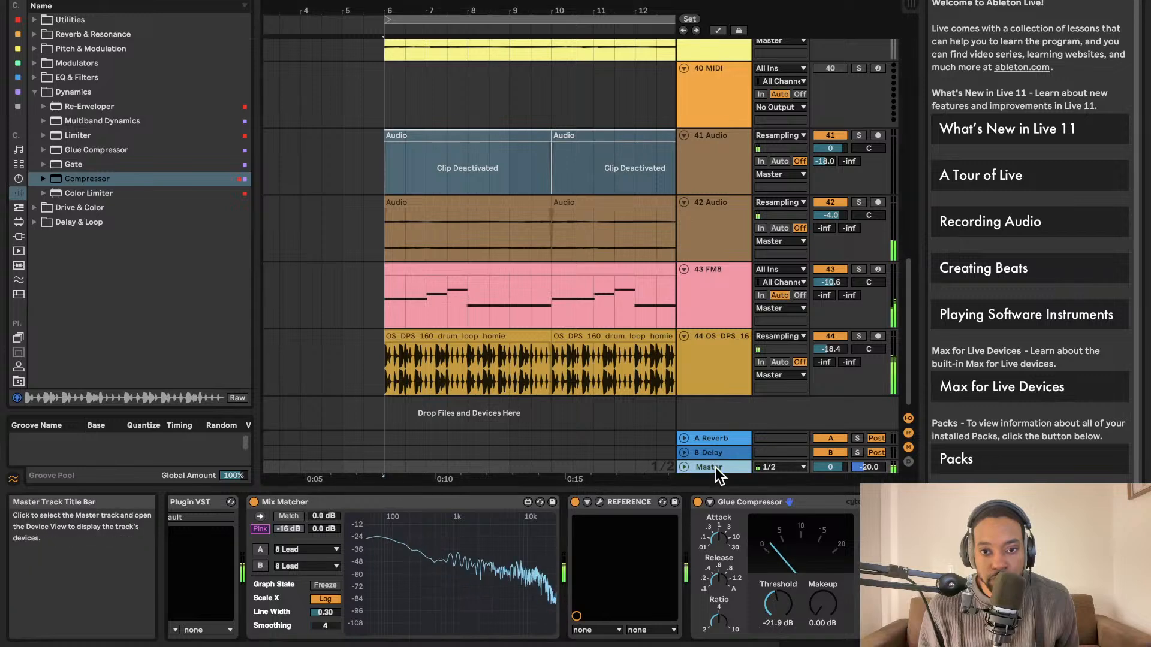
# - Play the arrangement from bar 22 and check the section through bar 38 across the audio, FM8 and drum loop tracks
pyautogui.moveTo(664, 338); pyautogui.dragTo(658, 338)
pyautogui.hscroll(15, 653, 321)
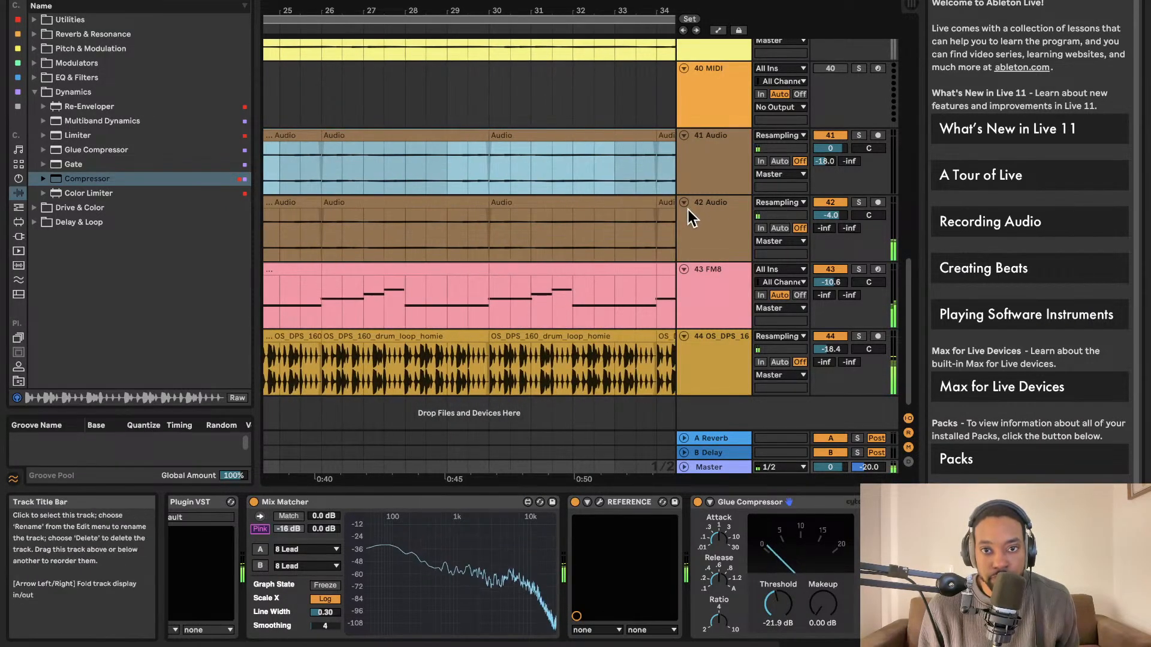
pyautogui.hscroll(-3, 610, 211)
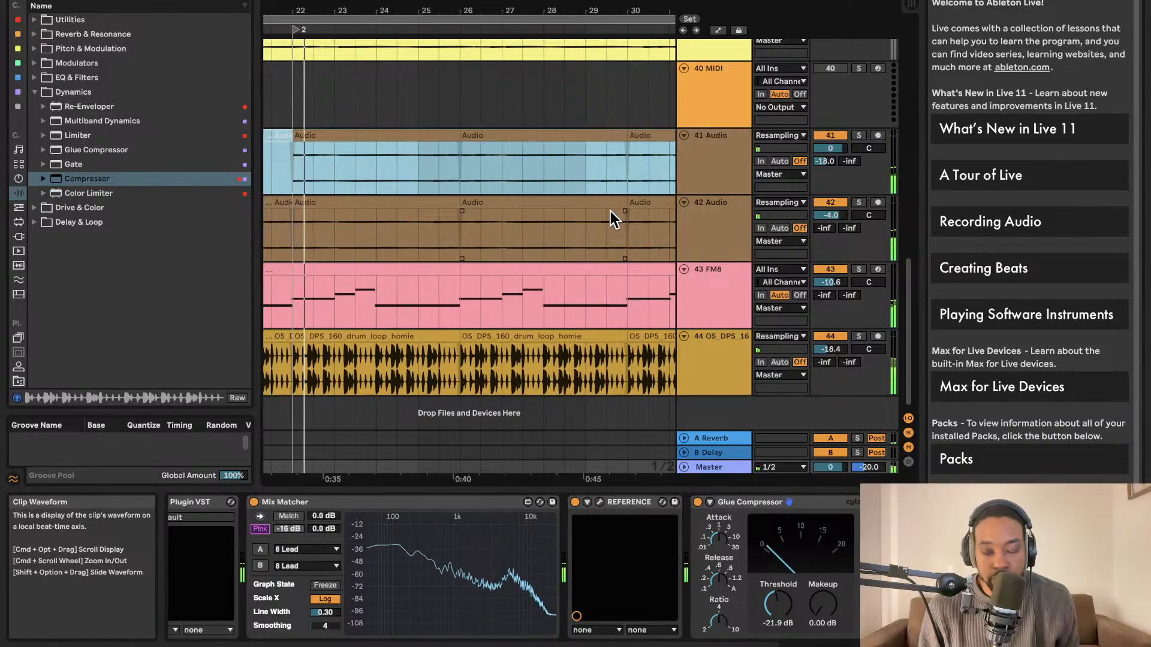
pyautogui.hscroll(-3, 531, 198)
pyautogui.scroll(-3, 530, 202)
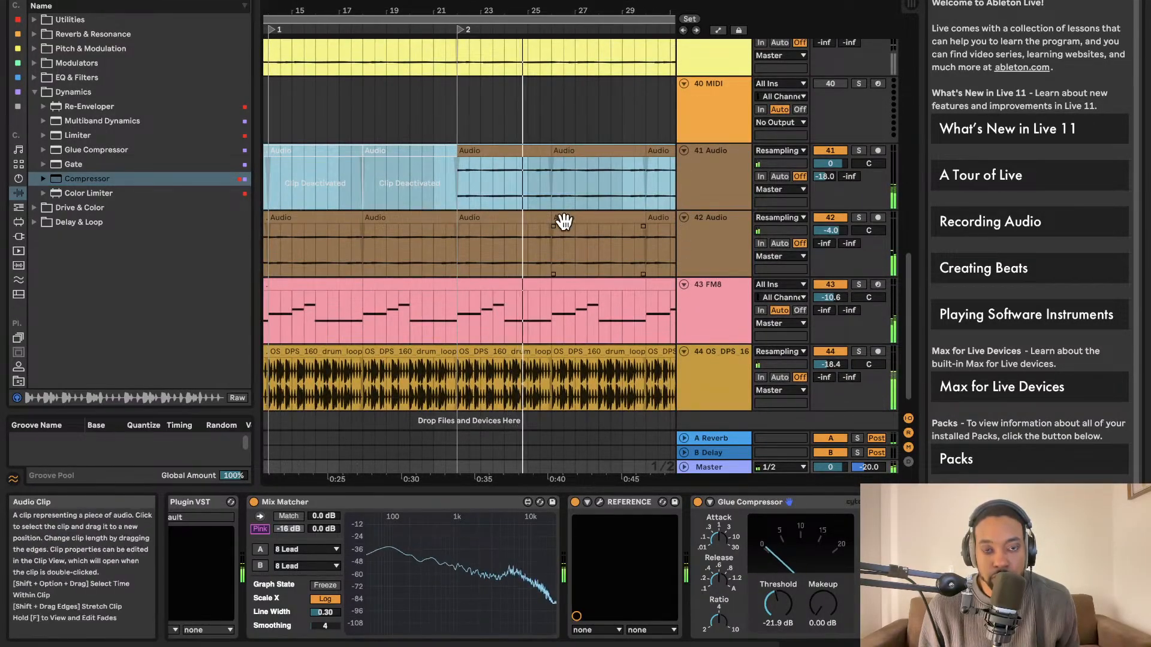
pyautogui.hscroll(3, 563, 223)
pyautogui.scroll(-1, 563, 223)
pyautogui.scroll(2, 564, 223)
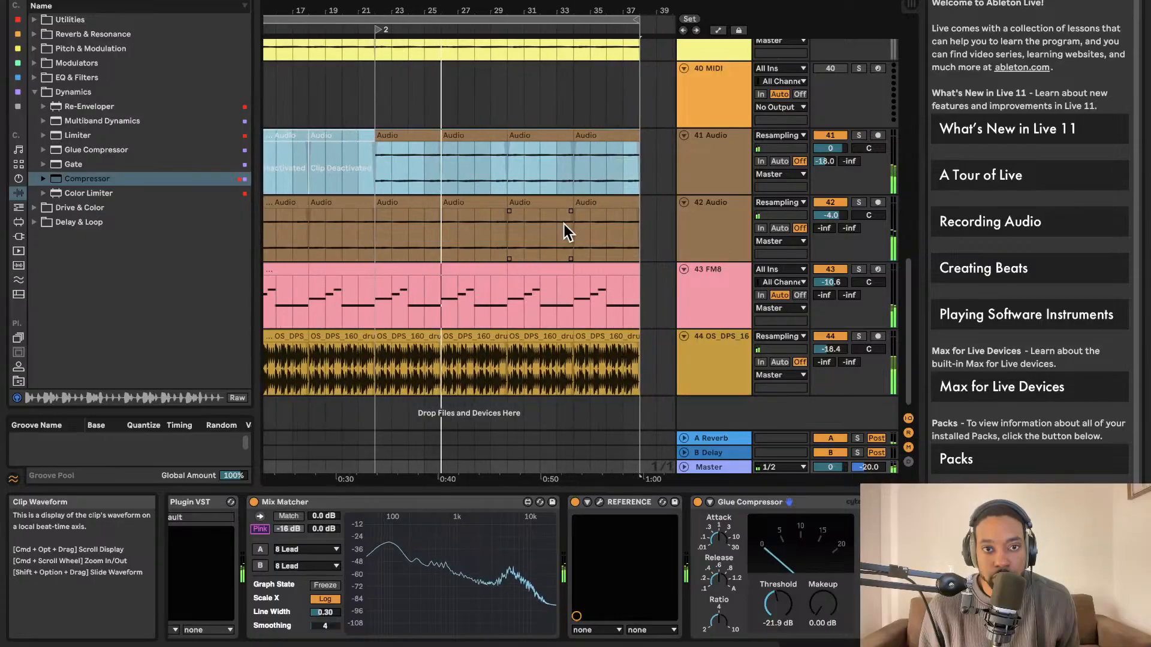
pyautogui.scroll(1, 563, 225)
pyautogui.scroll(-3, 565, 224)
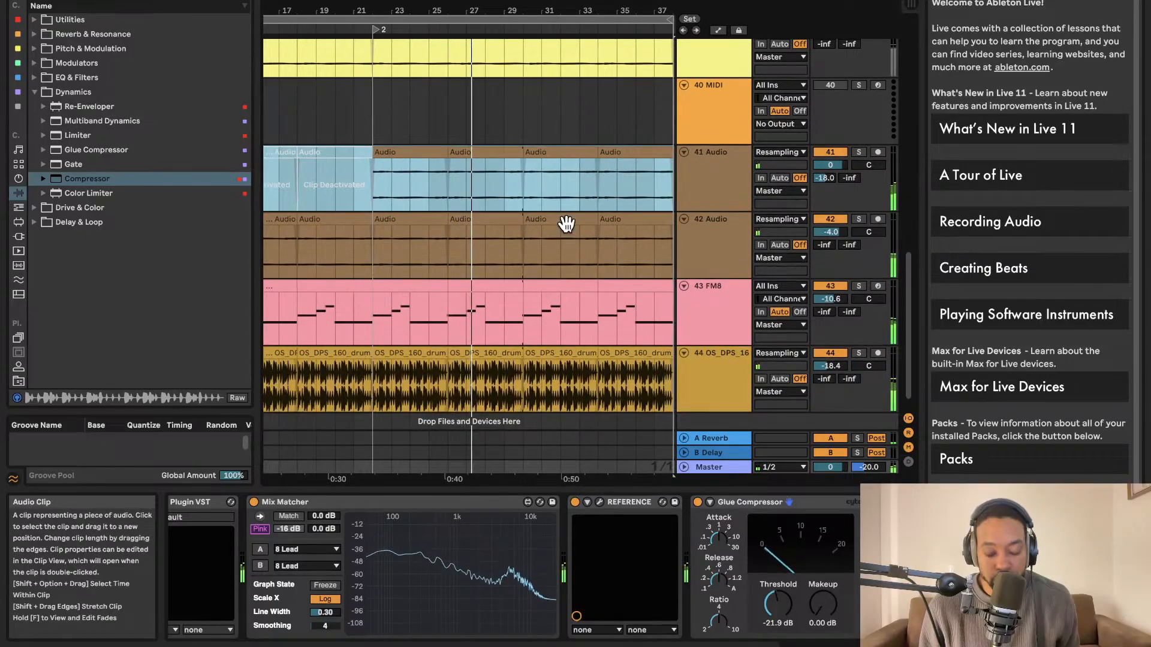
pyautogui.hscroll(1, 566, 224)
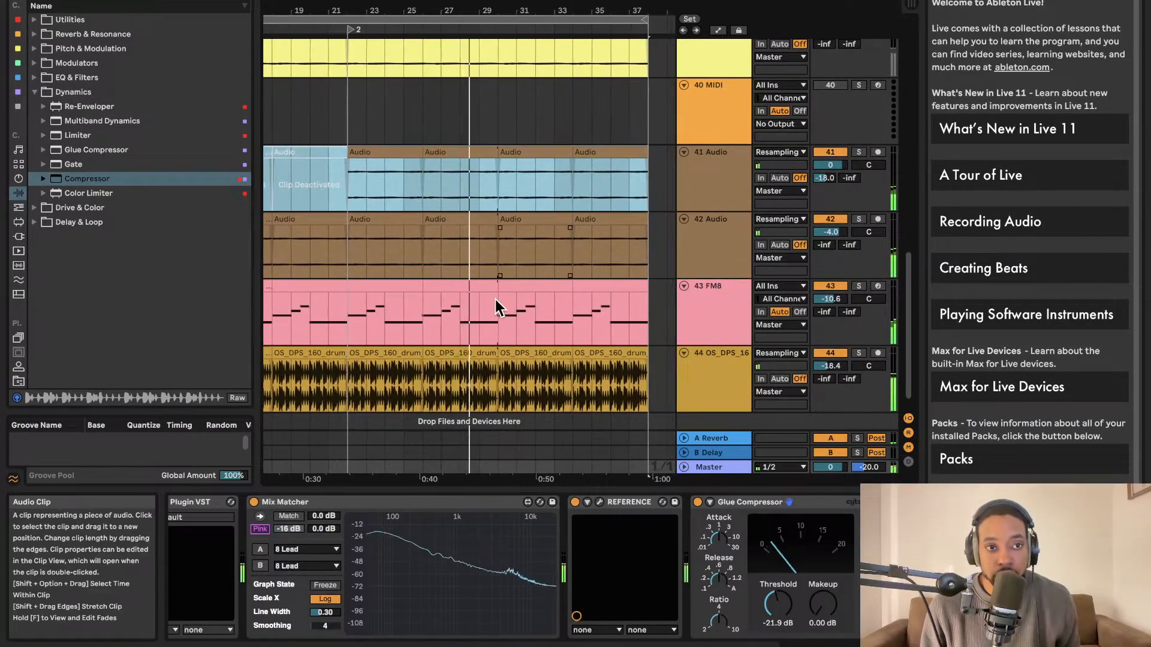
pyautogui.scroll(-1, 589, 305)
pyautogui.scroll(-1, 589, 304)
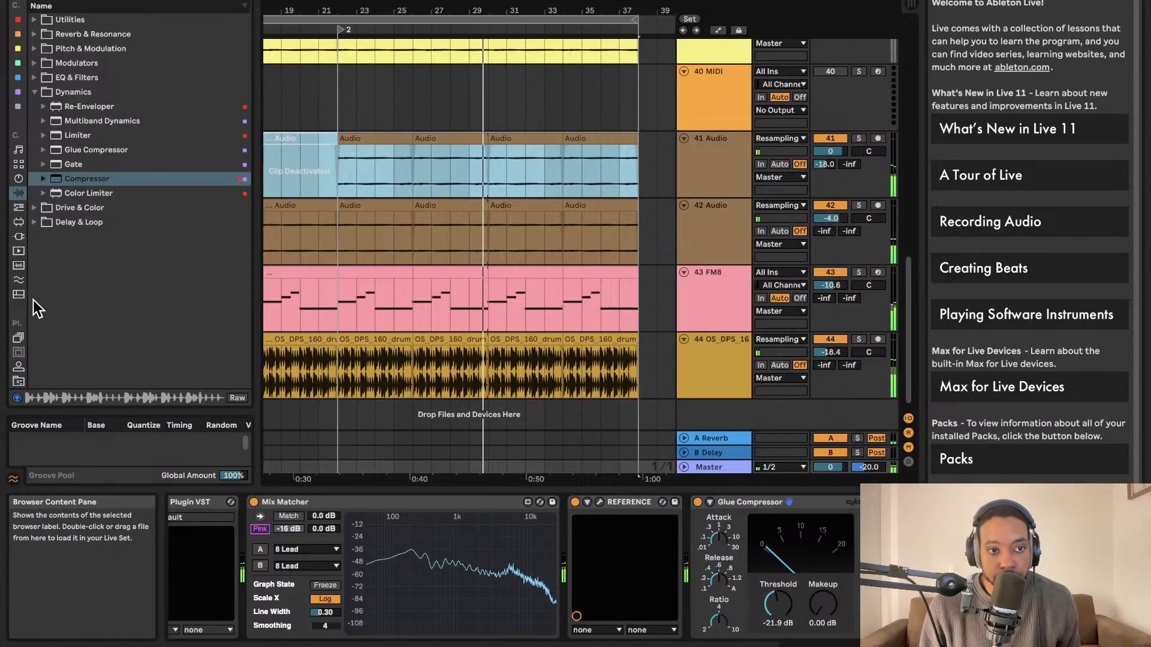
# - Browse the VST synths and effects and the MIDI effects for another device to add to the beat
pyautogui.click(14, 265)
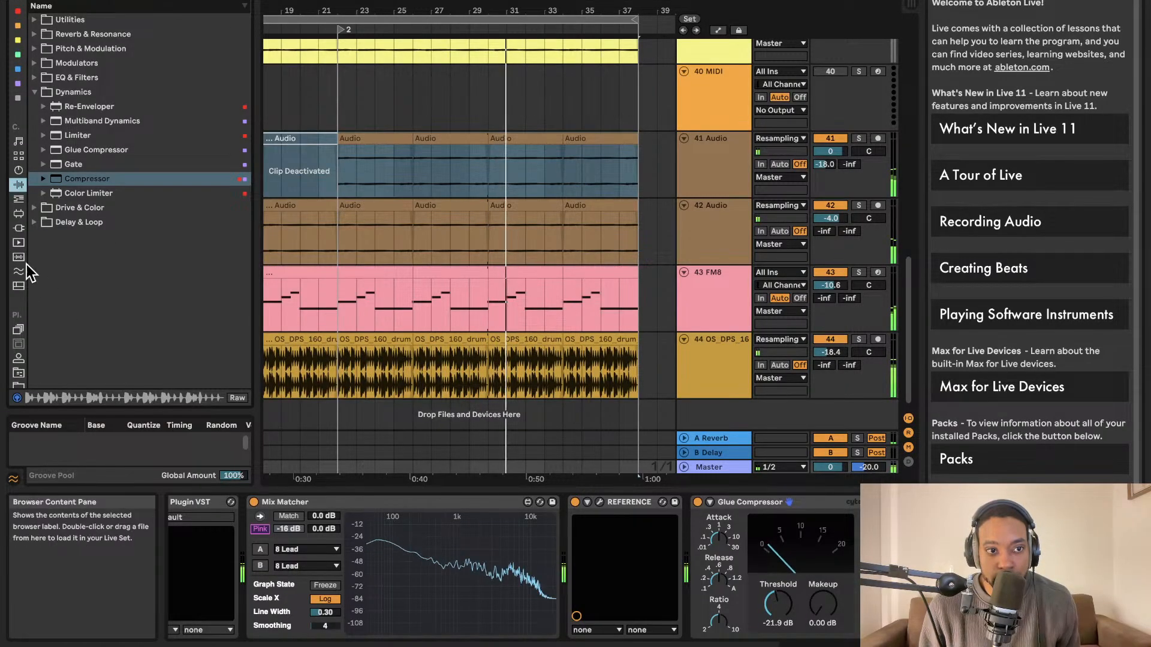
pyautogui.scroll(-1, 18, 240)
pyautogui.click(17, 215)
pyautogui.scroll(-3, 95, 290)
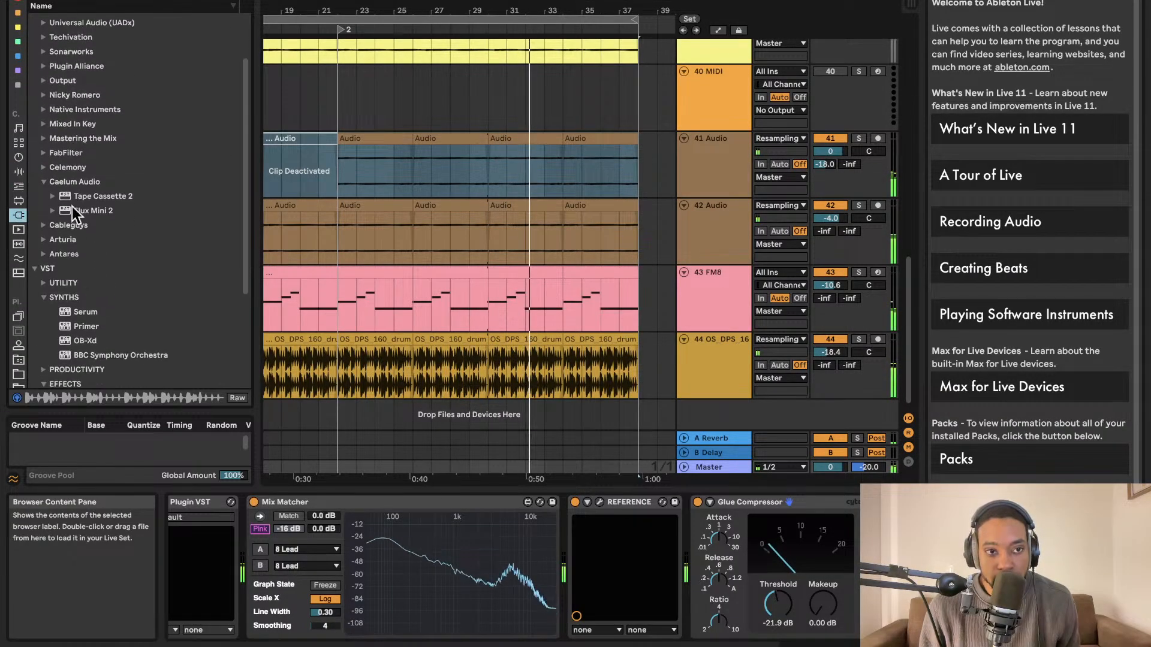
pyautogui.scroll(-3, 73, 321)
pyautogui.click(81, 325)
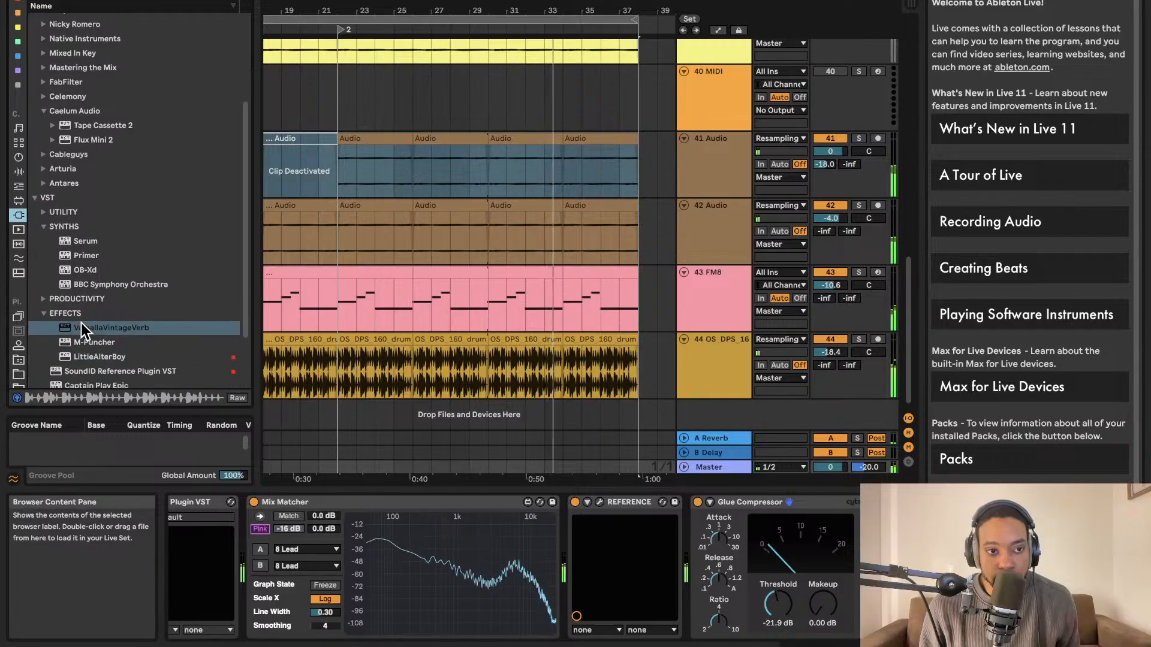
pyautogui.scroll(-1, 81, 324)
pyautogui.click(85, 219)
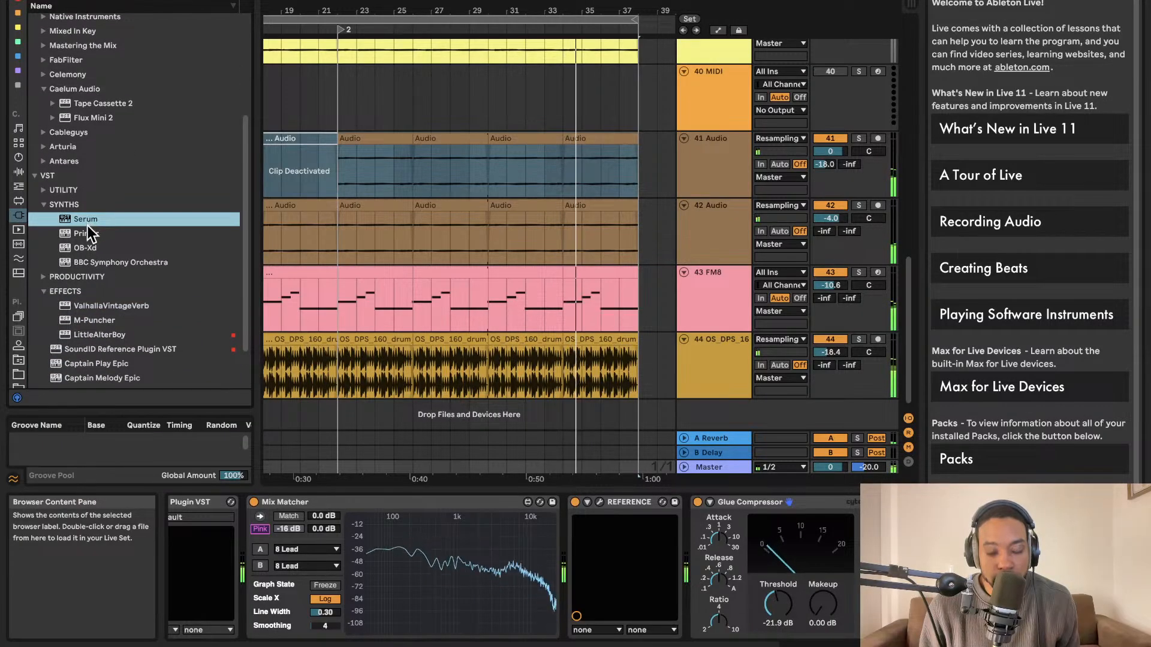
pyautogui.scroll(-3, 107, 289)
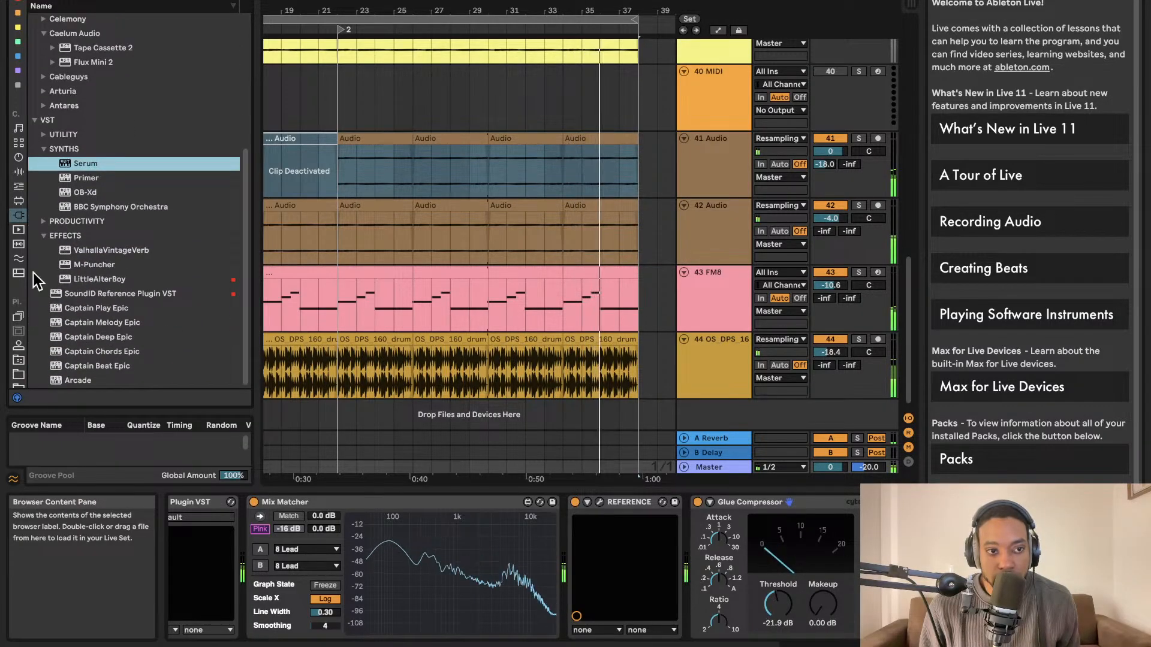
pyautogui.click(18, 186)
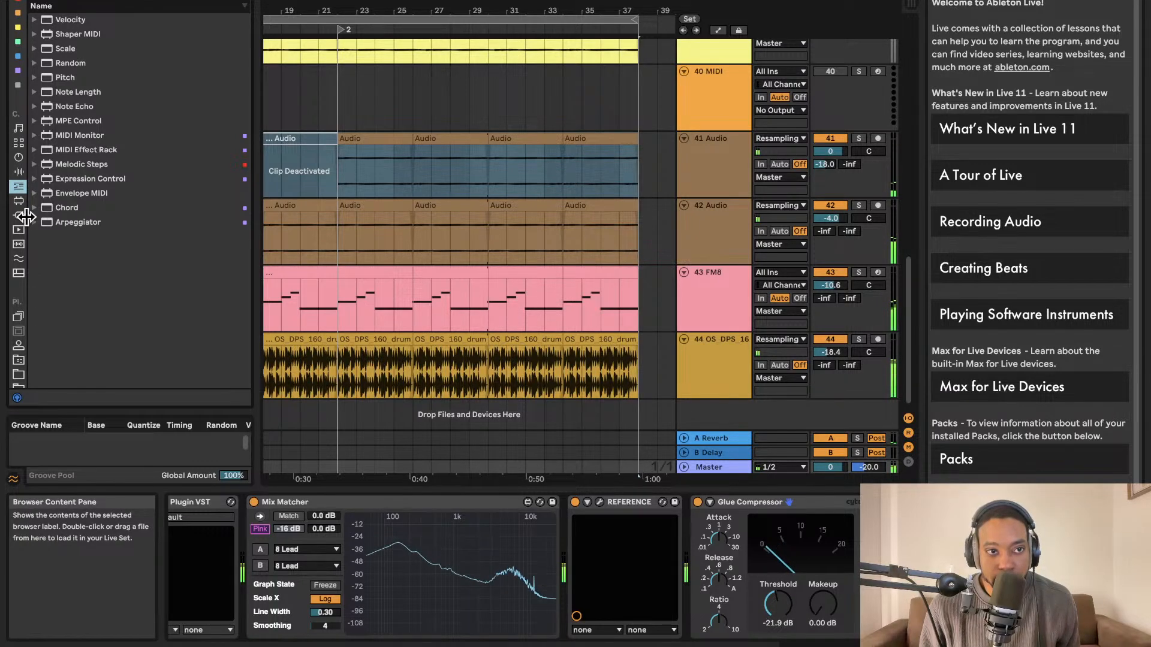
pyautogui.scroll(-2, 17, 280)
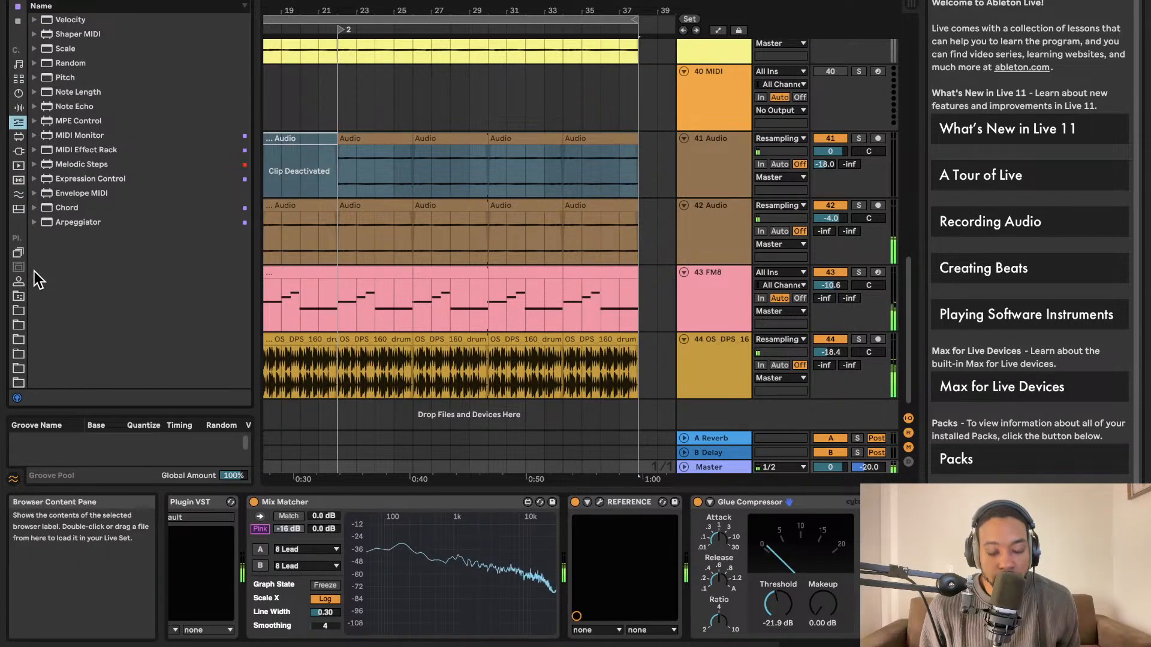
pyautogui.scroll(-3, 27, 294)
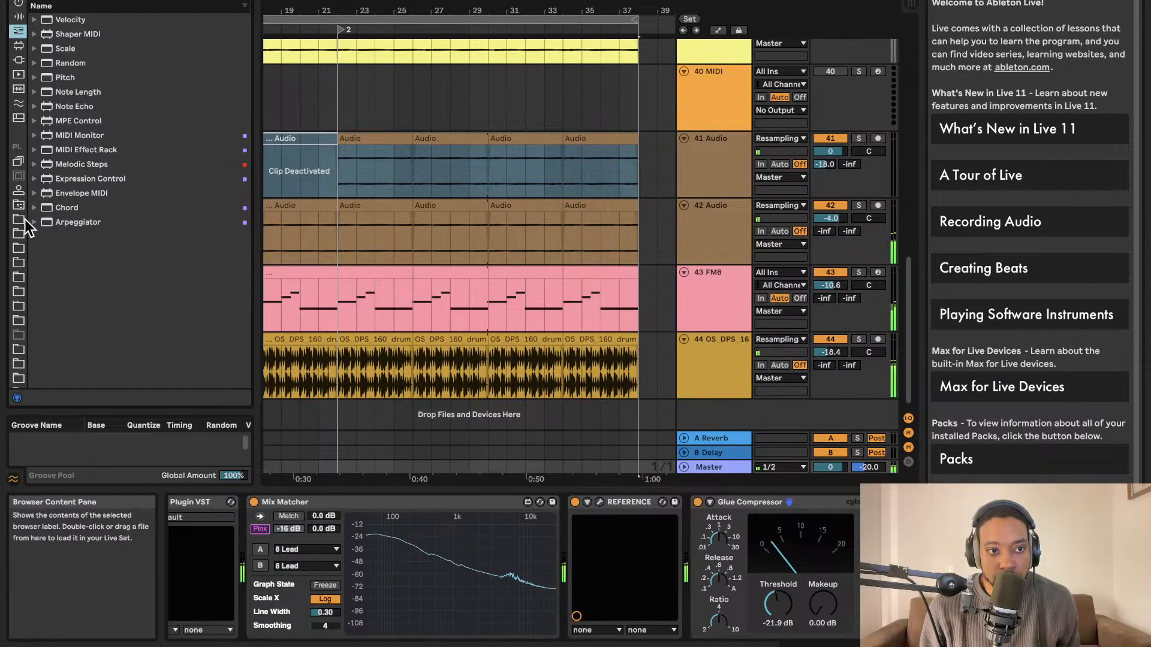
# - Load Arturia's Jun-6 V onto a new MIDI track below the drum loop track and open its plug-in window
pyautogui.click(19, 61)
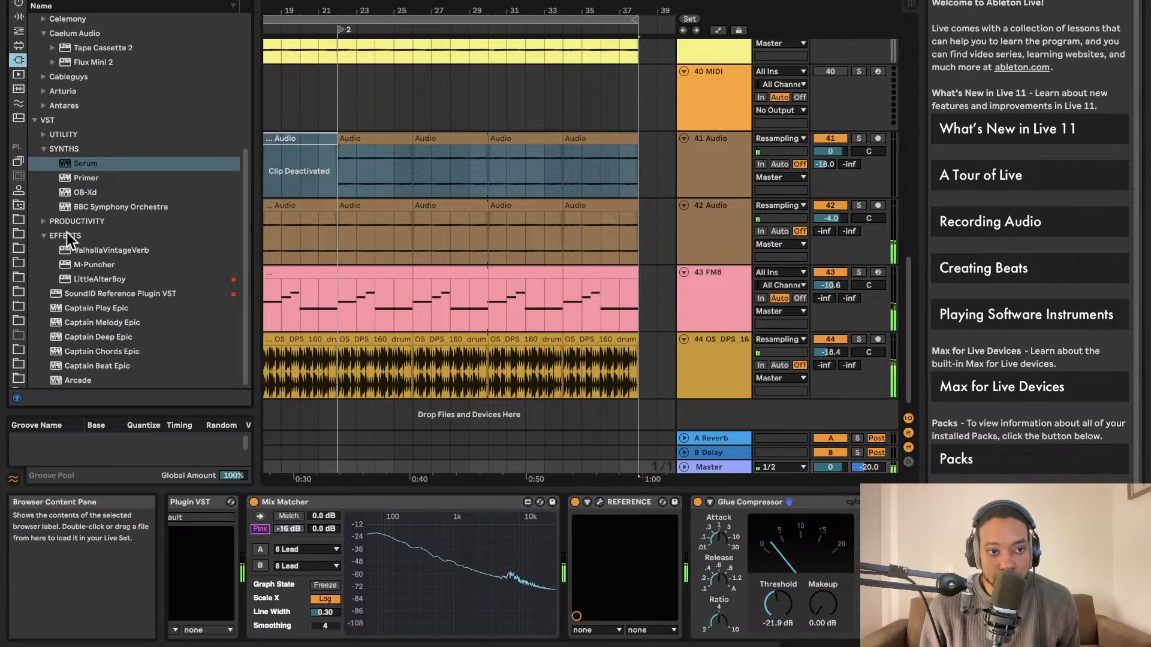
pyautogui.click(48, 93)
pyautogui.scroll(-10, 90, 311)
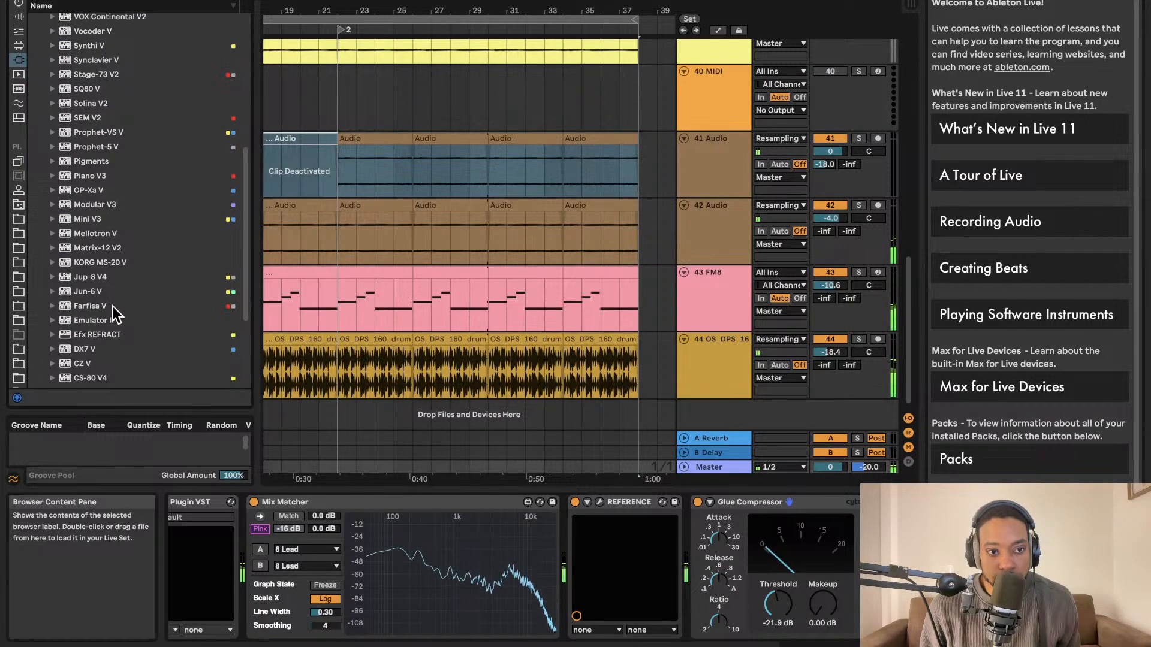
pyautogui.scroll(-4, 102, 282)
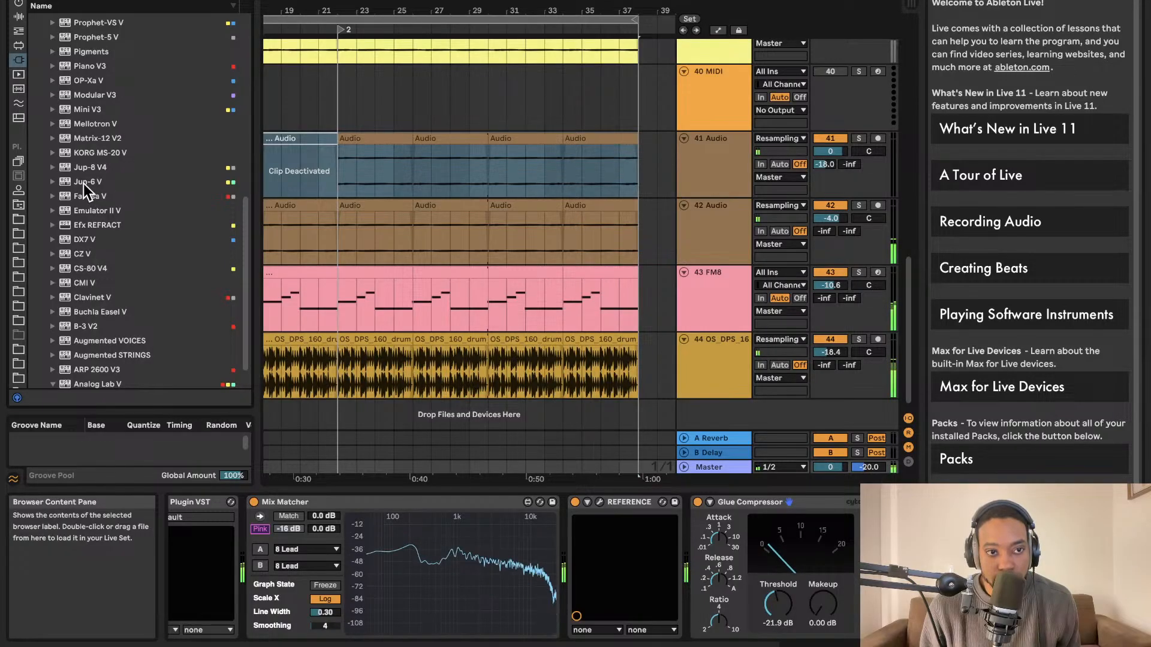
pyautogui.moveTo(83, 183); pyautogui.dragTo(713, 420)
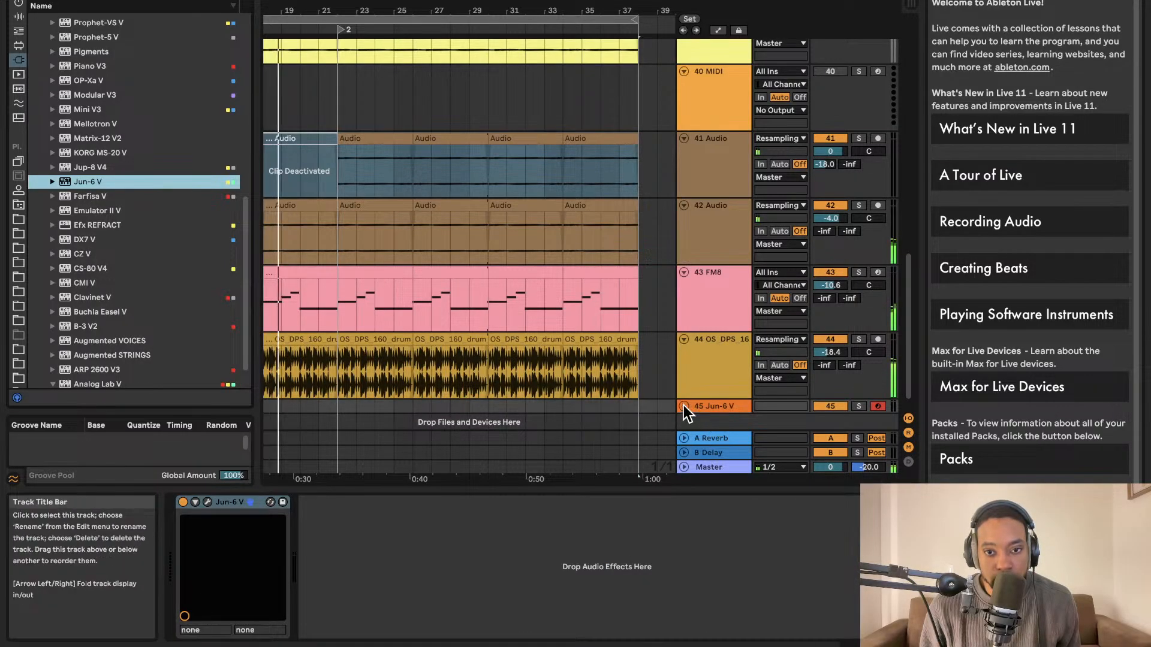
pyautogui.click(207, 501)
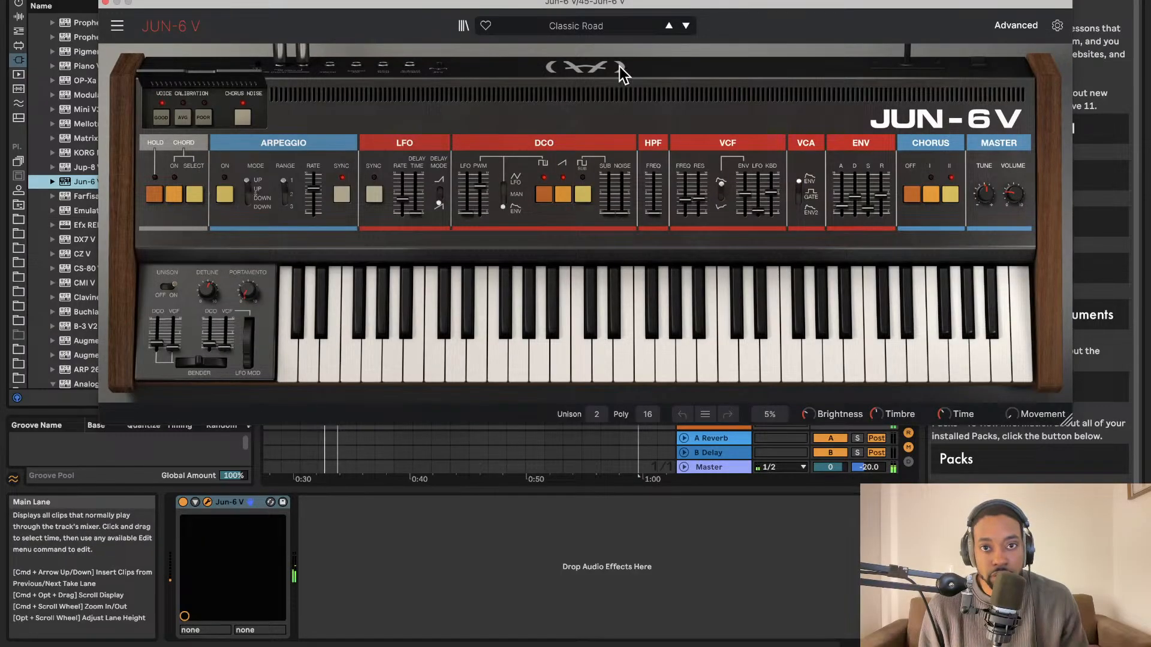
# - Audition the Jun-6 V presets Filter Sweep Arpg, Gros Temps and Running After Dark
pyautogui.click(629, 26)
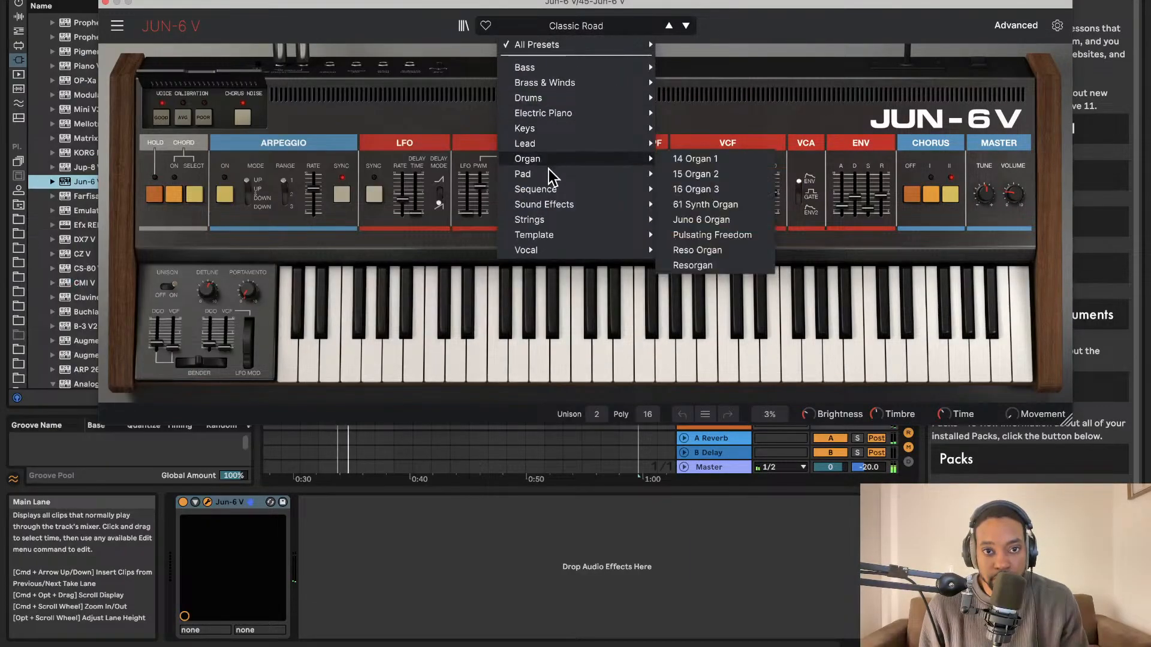
pyautogui.moveTo(570, 189)
pyautogui.click(717, 254)
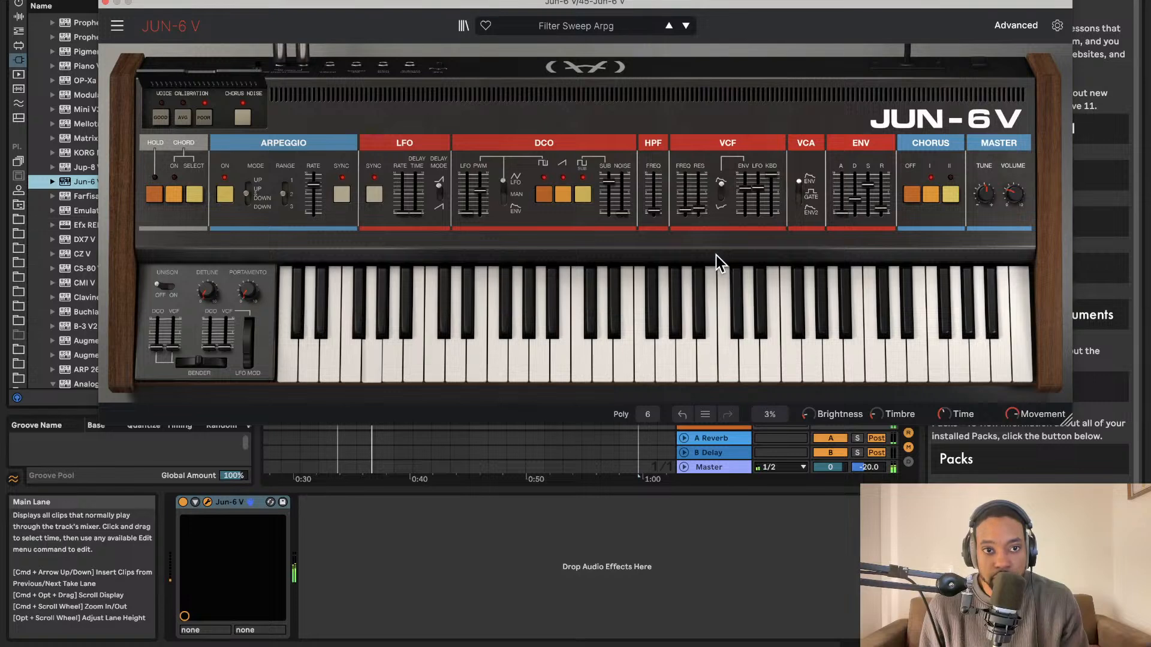
pyautogui.click(605, 27)
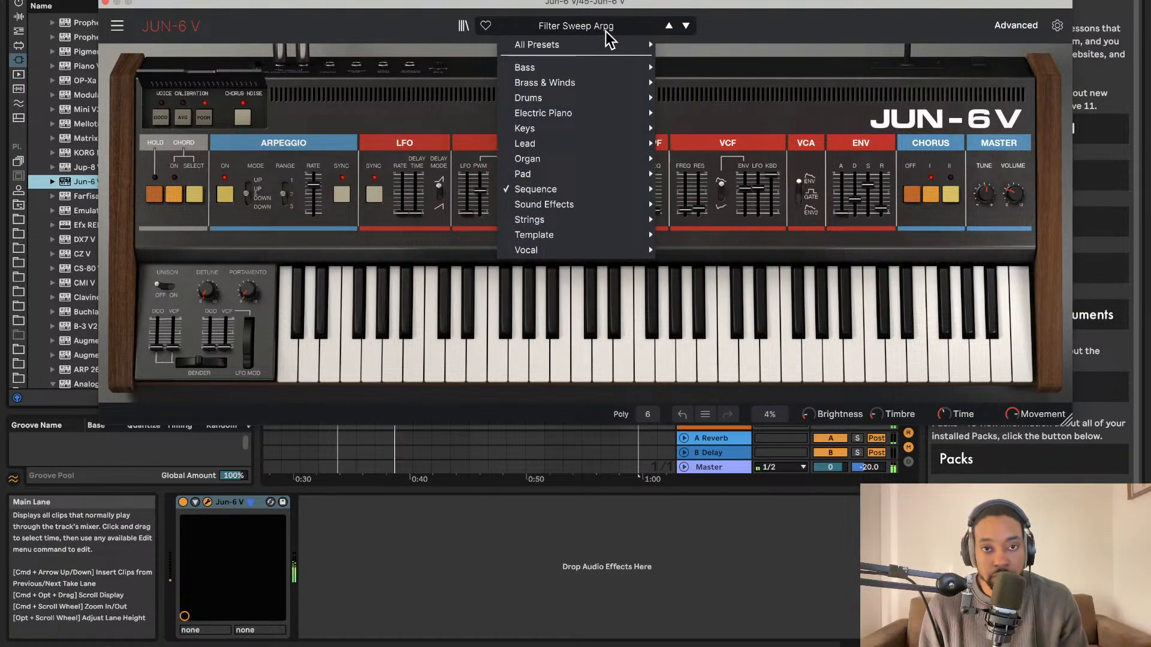
pyautogui.click(703, 285)
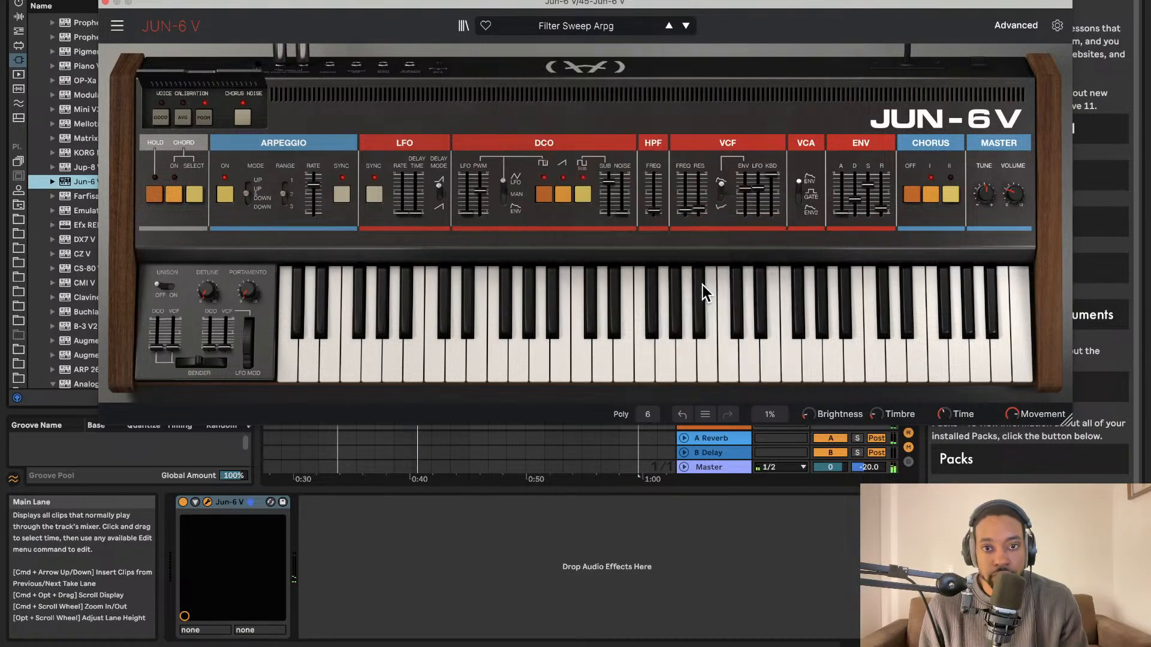
pyautogui.click(588, 24)
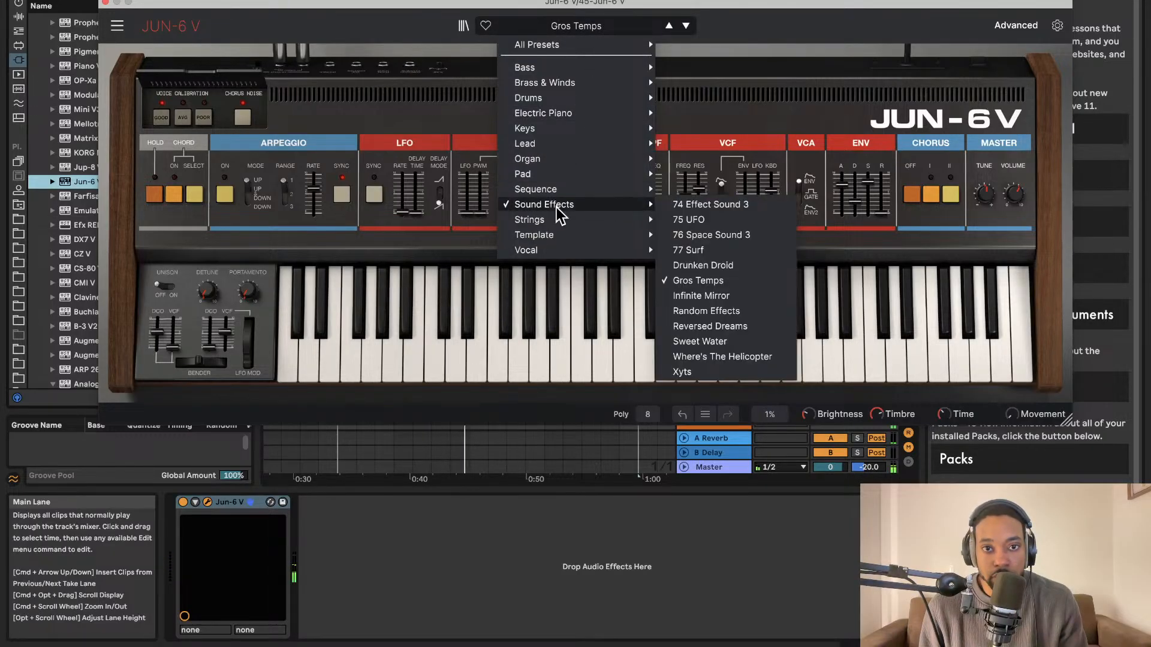
pyautogui.moveTo(566, 189)
pyautogui.click(691, 385)
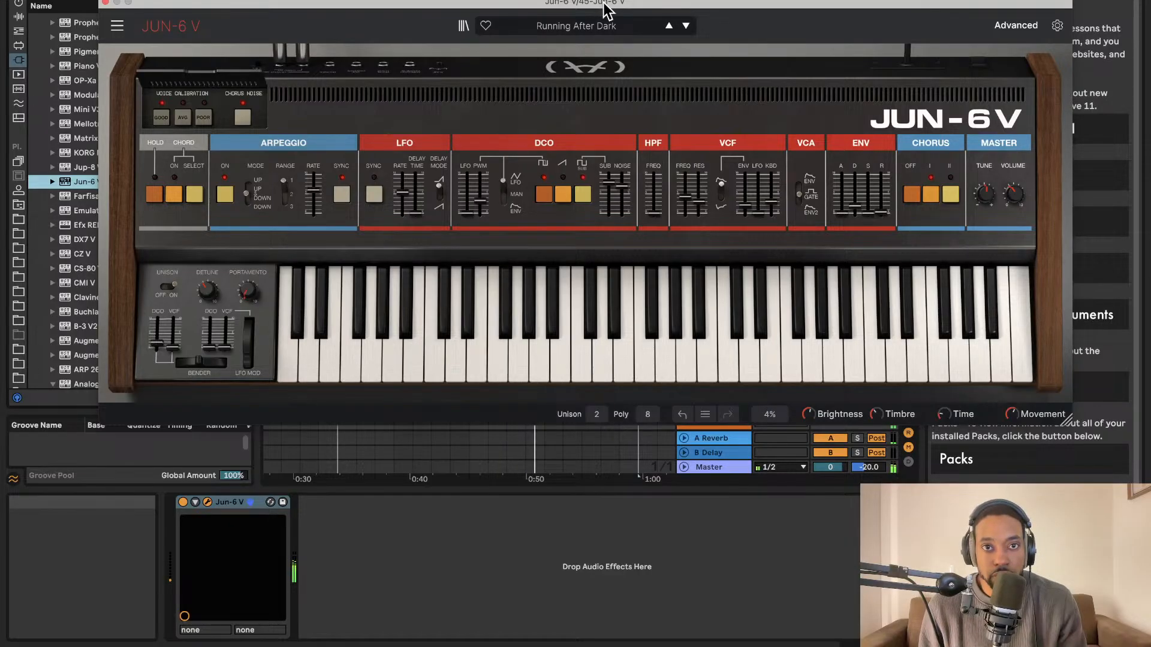
# - Try the Sequence presets Solar Orbiter and Stochastic Stompin in Jun-6 V
pyautogui.click(685, 25)
pyautogui.click(685, 26)
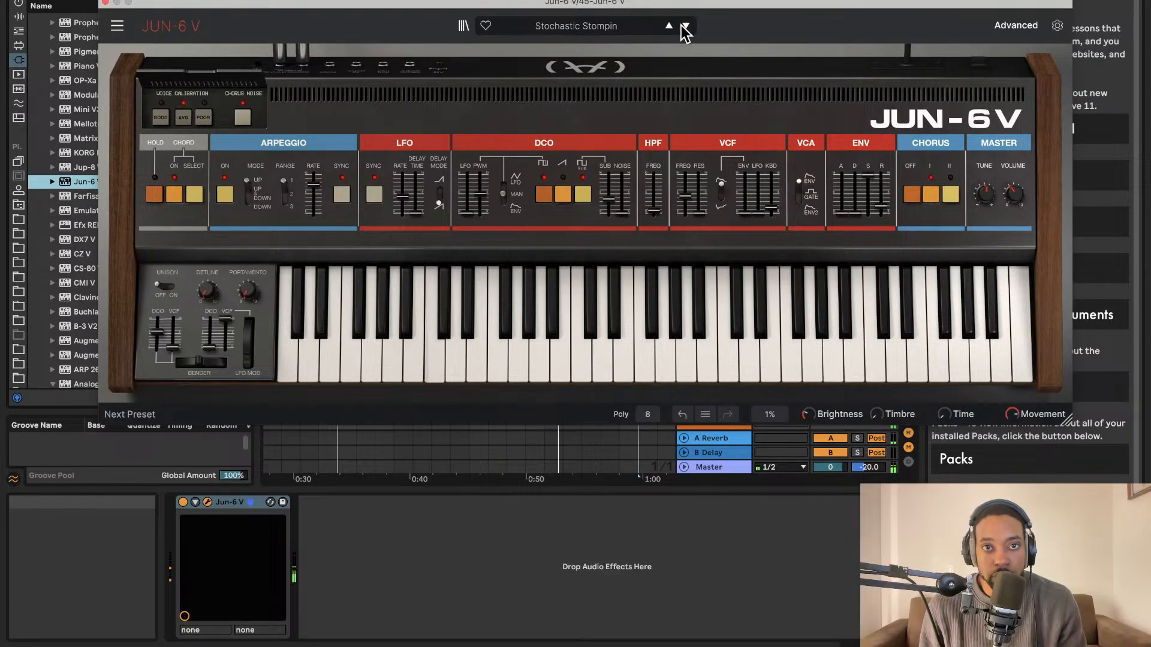
pyautogui.click(668, 26)
pyautogui.click(653, 27)
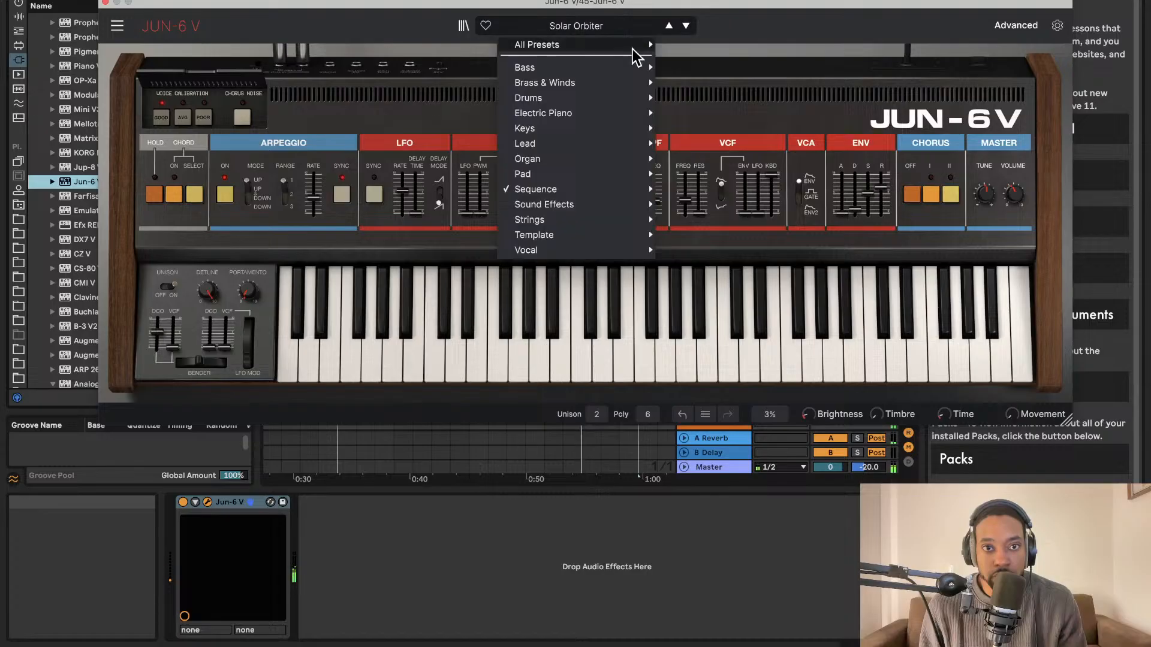
pyautogui.moveTo(636, 46)
pyautogui.click(599, 29)
pyautogui.click(600, 29)
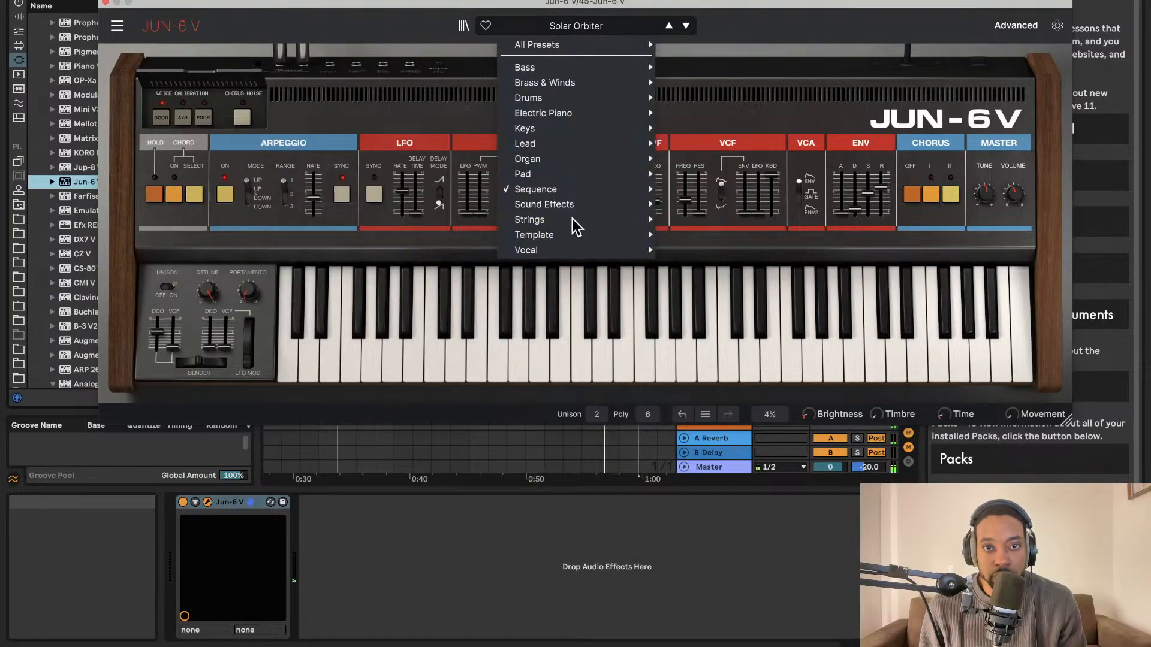
pyautogui.moveTo(584, 204)
pyautogui.click(734, 418)
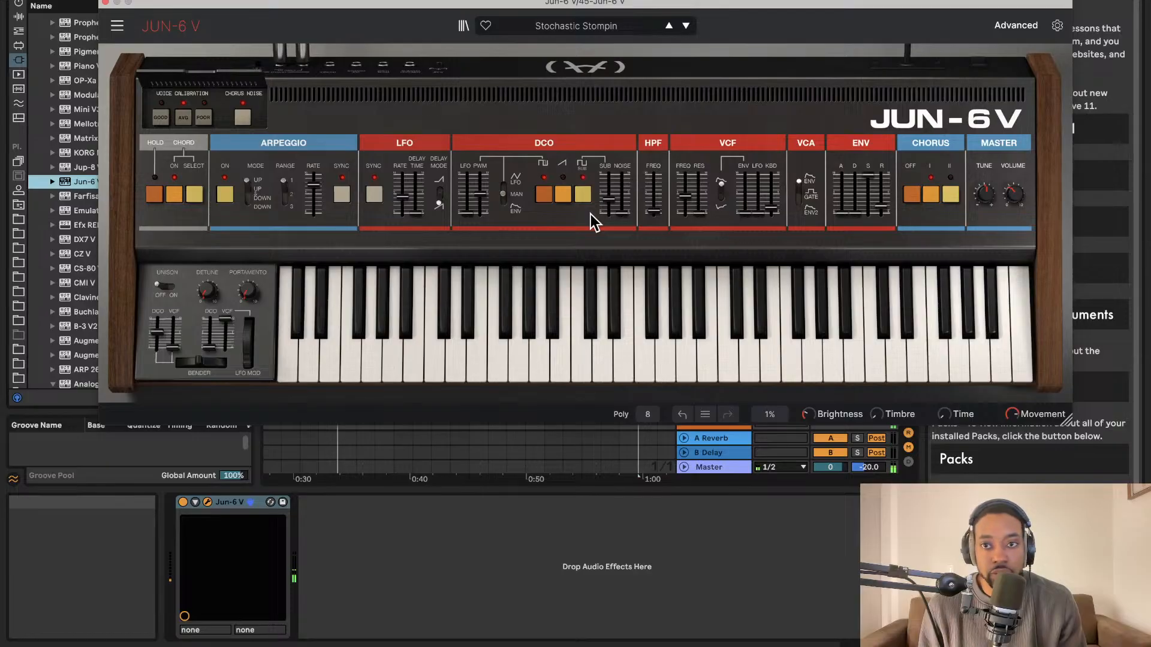
# - Load the Sequence preset Violin Pizzicato Arp in Jun-6 V
pyautogui.click(592, 27)
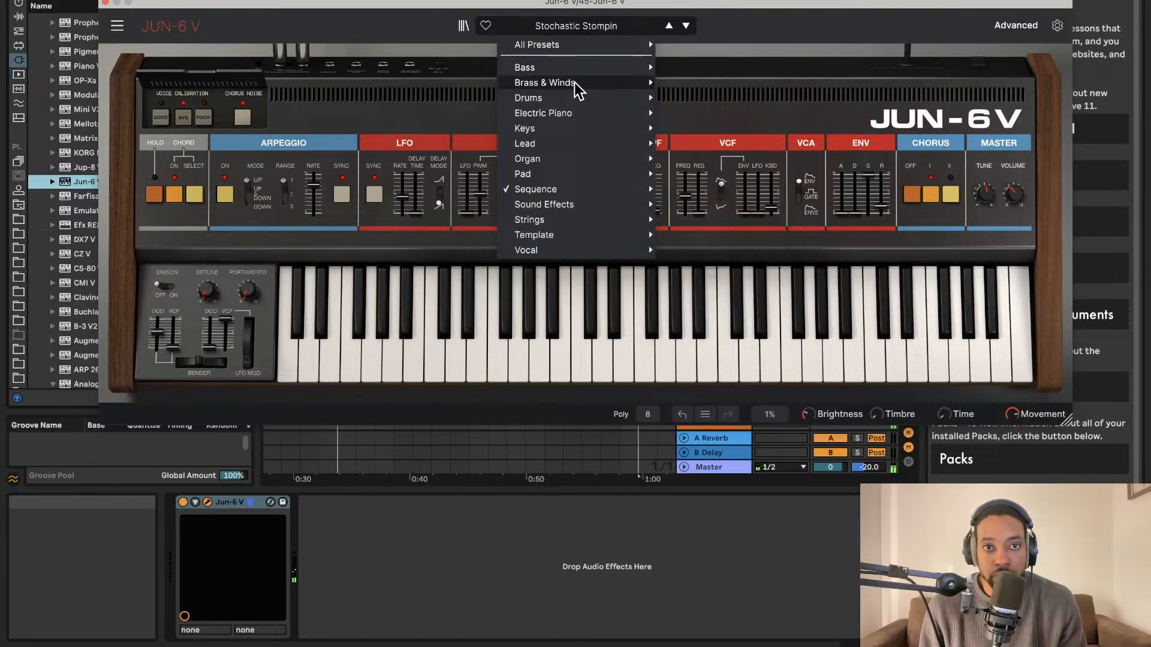
pyautogui.moveTo(560, 193)
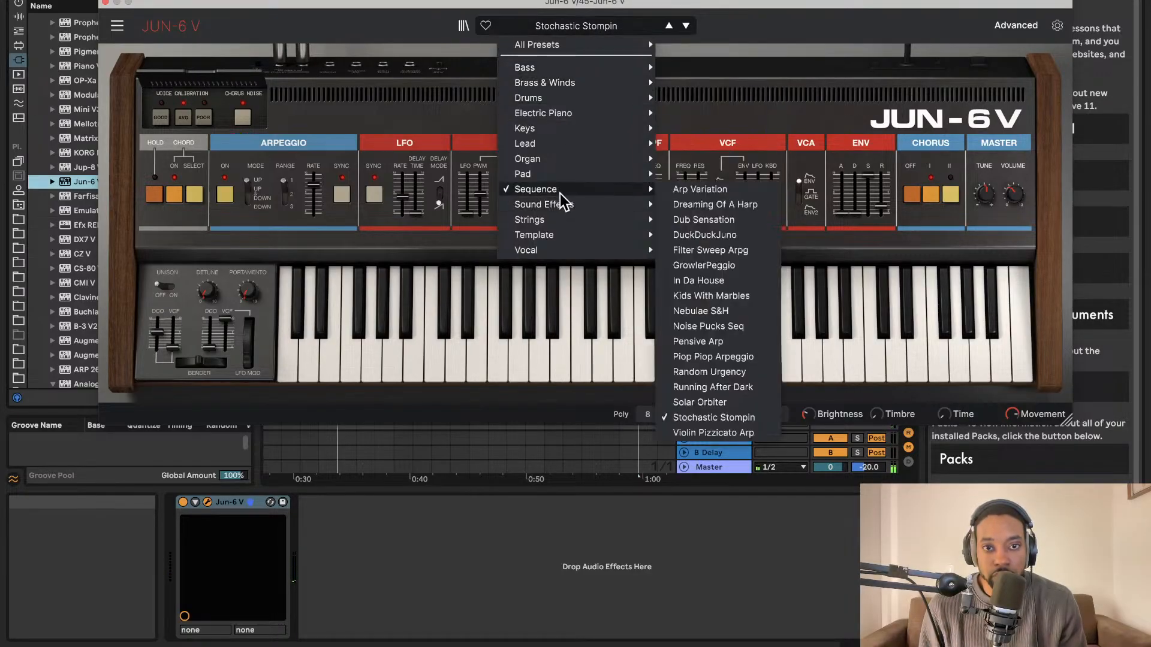
pyautogui.click(710, 433)
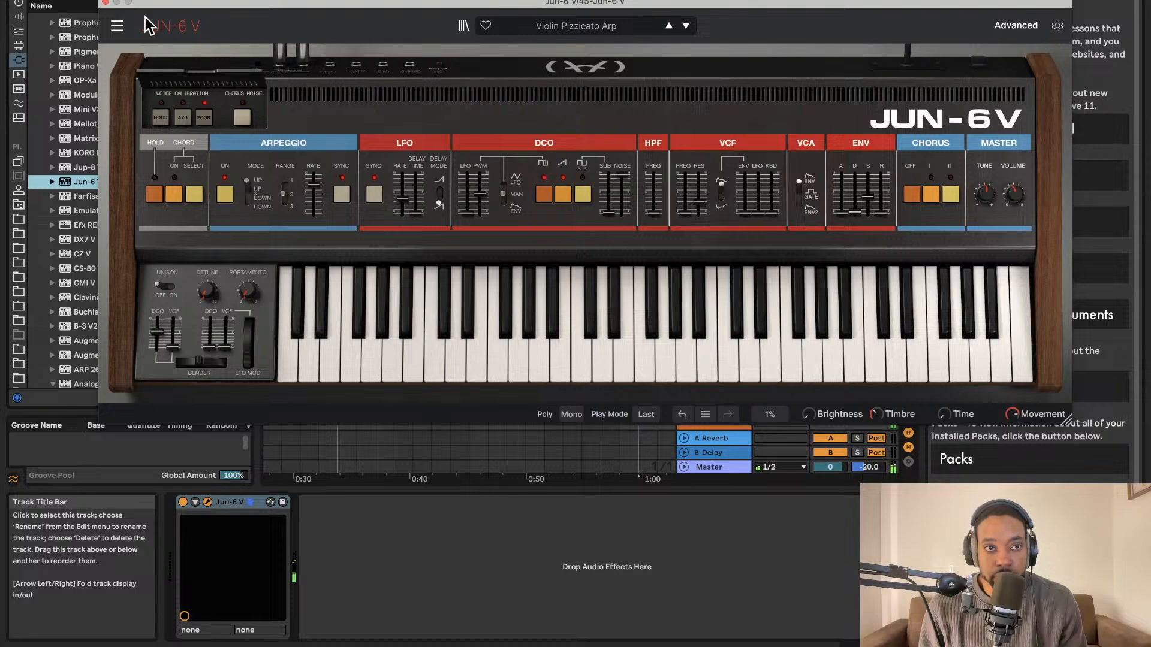
# - Close the Jun-6 V window and replace the instrument on track 45 with Clavinet V
pyautogui.click(107, 3)
pyautogui.moveTo(96, 297); pyautogui.dragTo(727, 410)
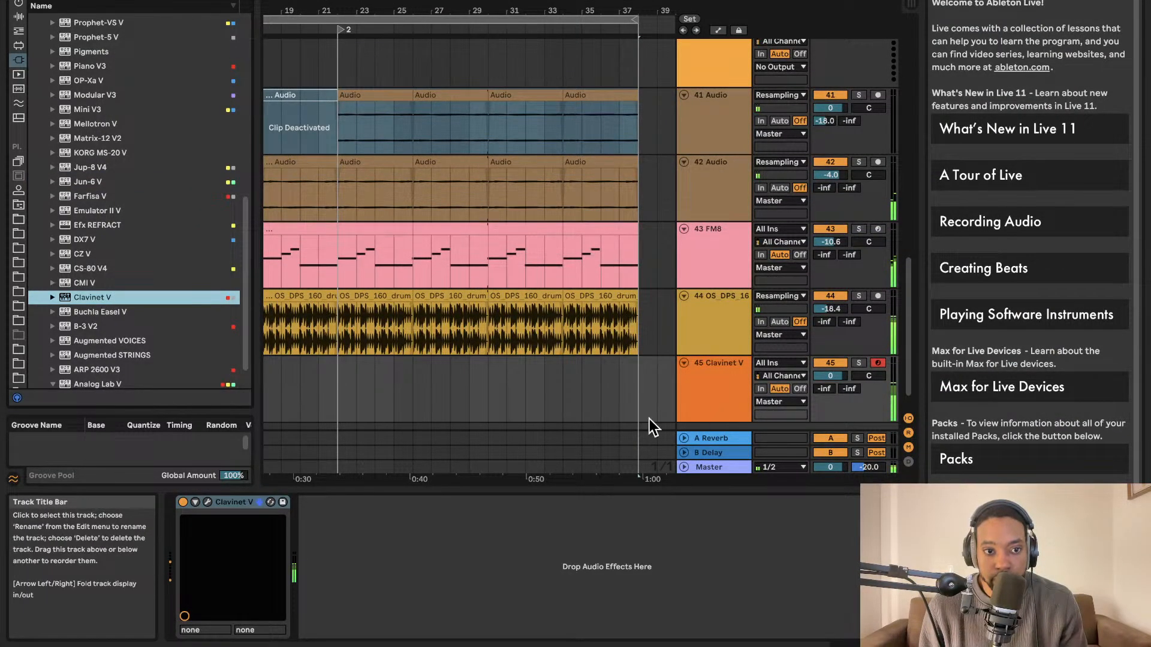
pyautogui.scroll(-2, 146, 294)
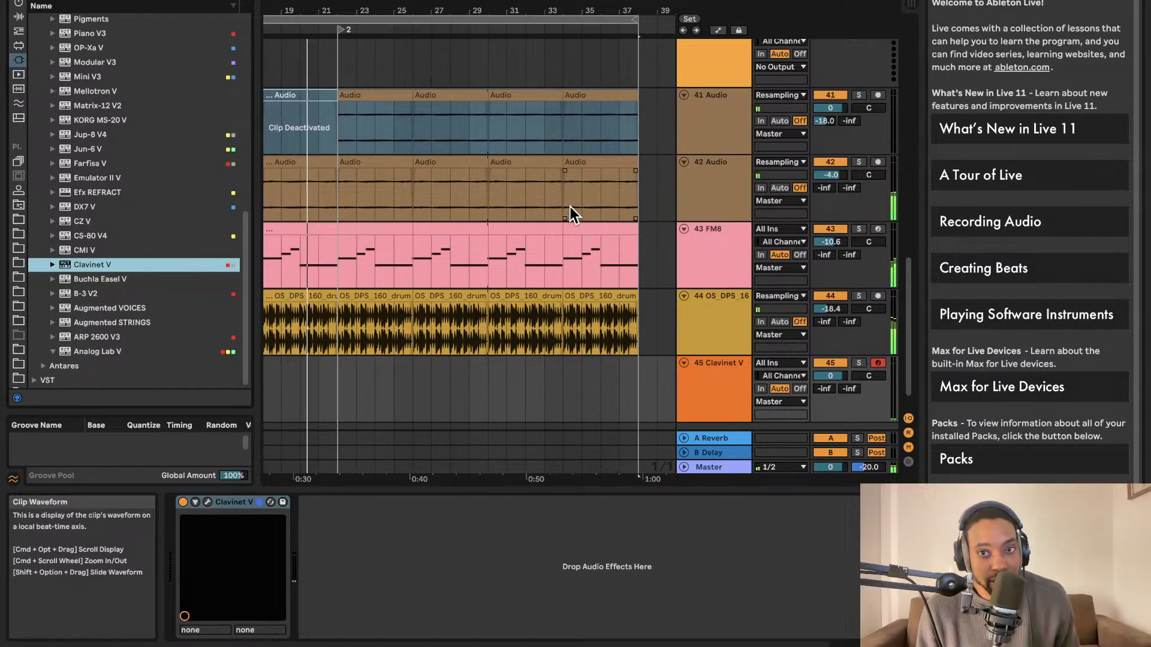
# - Add a Utility after the Glue Compressor on the Master track and set its gain to 4.44 dB
pyautogui.scroll(-3, 597, 217)
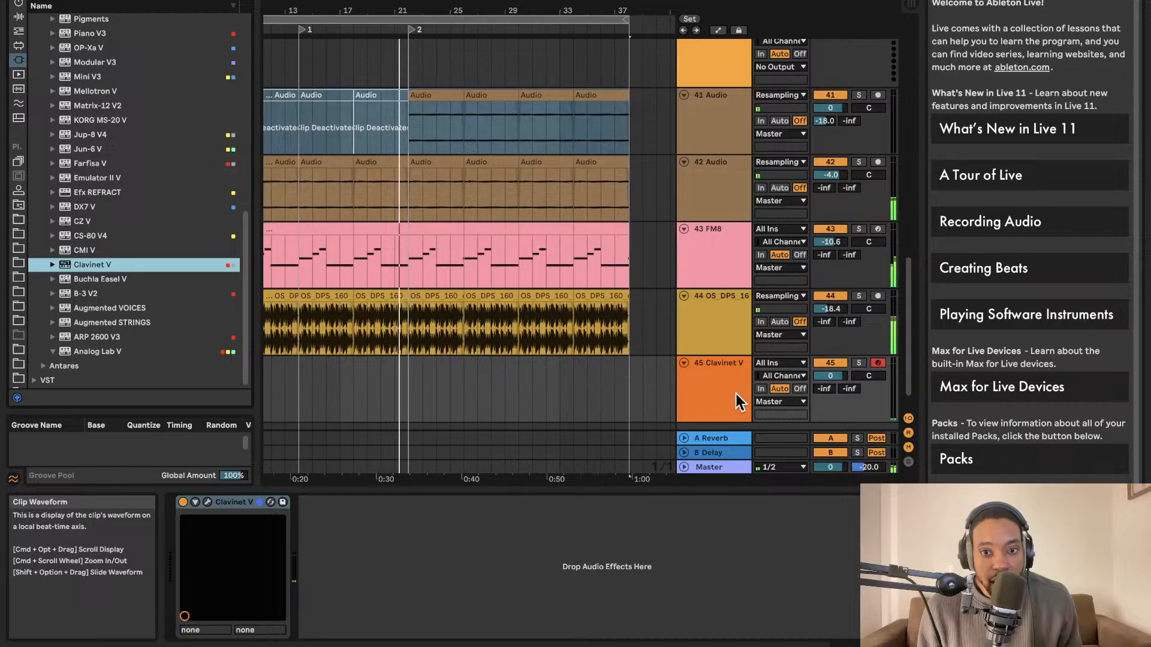
pyautogui.click(708, 465)
pyautogui.click(683, 507)
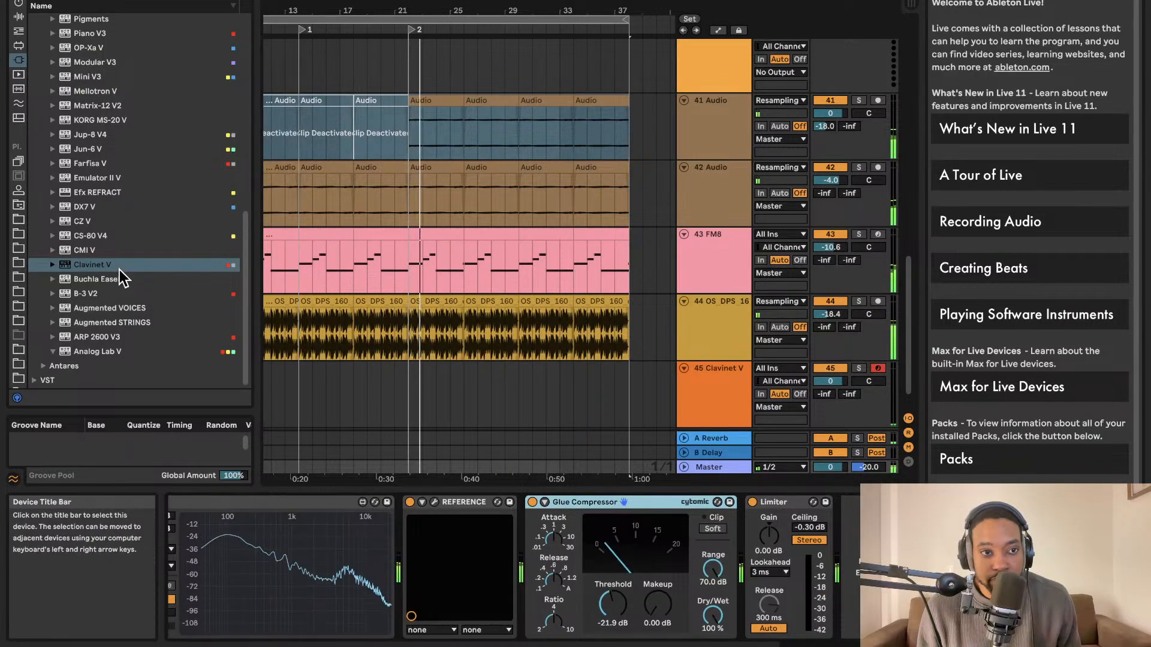
pyautogui.click(115, 1)
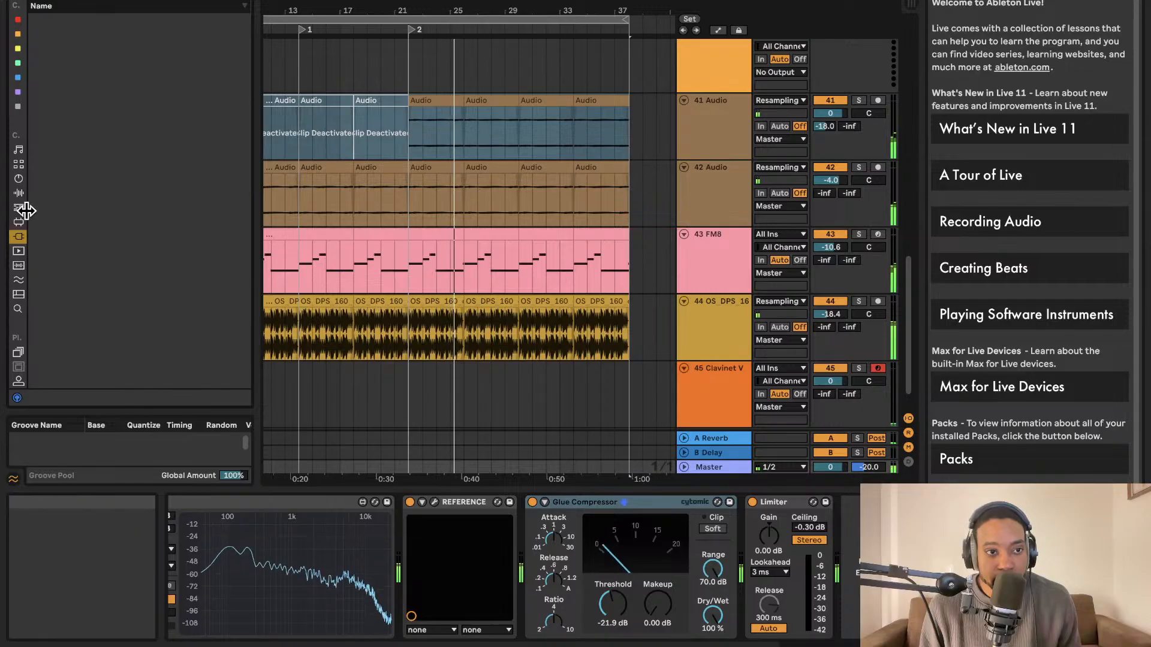
pyautogui.click(19, 193)
pyautogui.click(18, 222)
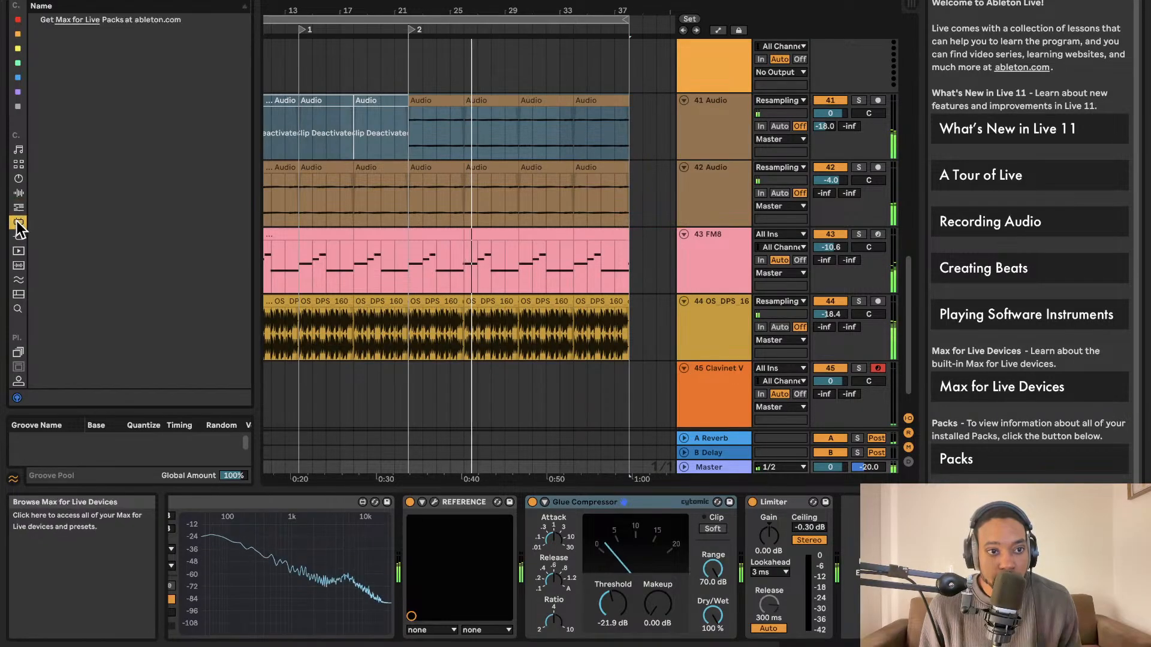
pyautogui.click(21, 237)
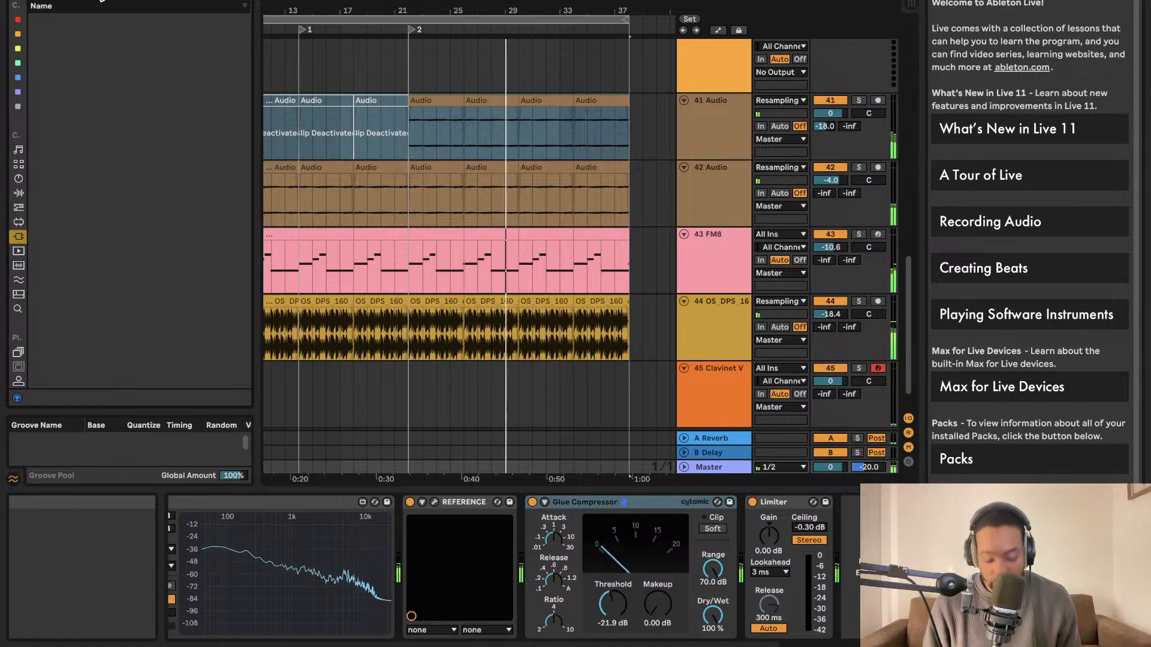
pyautogui.click(18, 193)
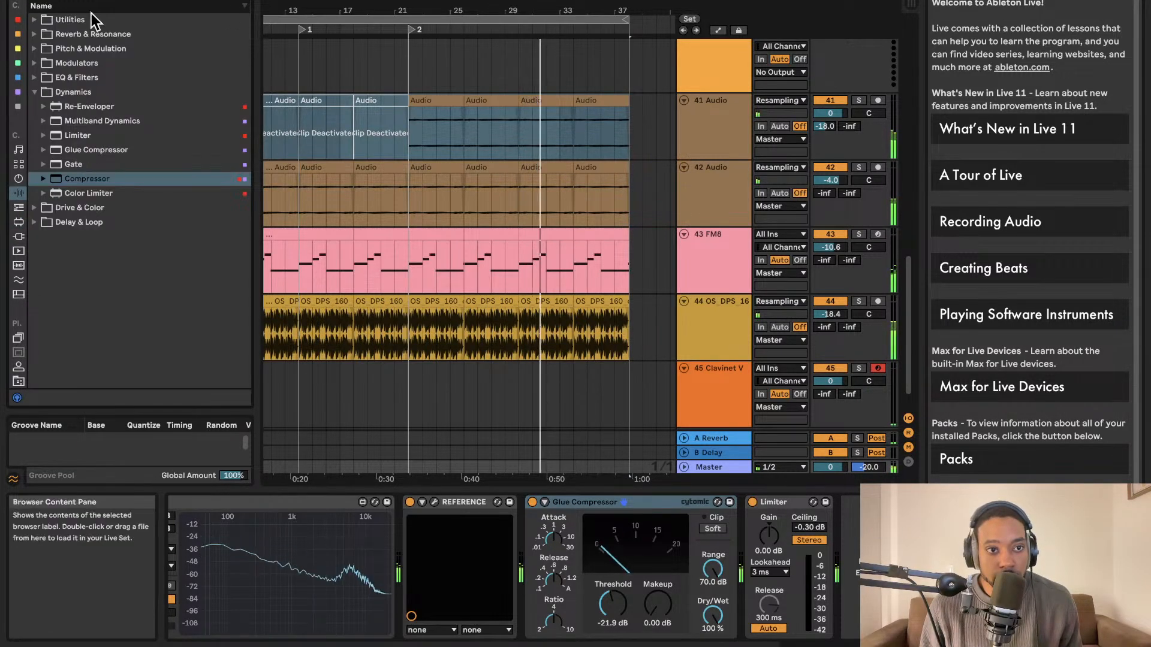
pyautogui.click(36, 22)
pyautogui.moveTo(76, 34); pyautogui.dragTo(824, 535)
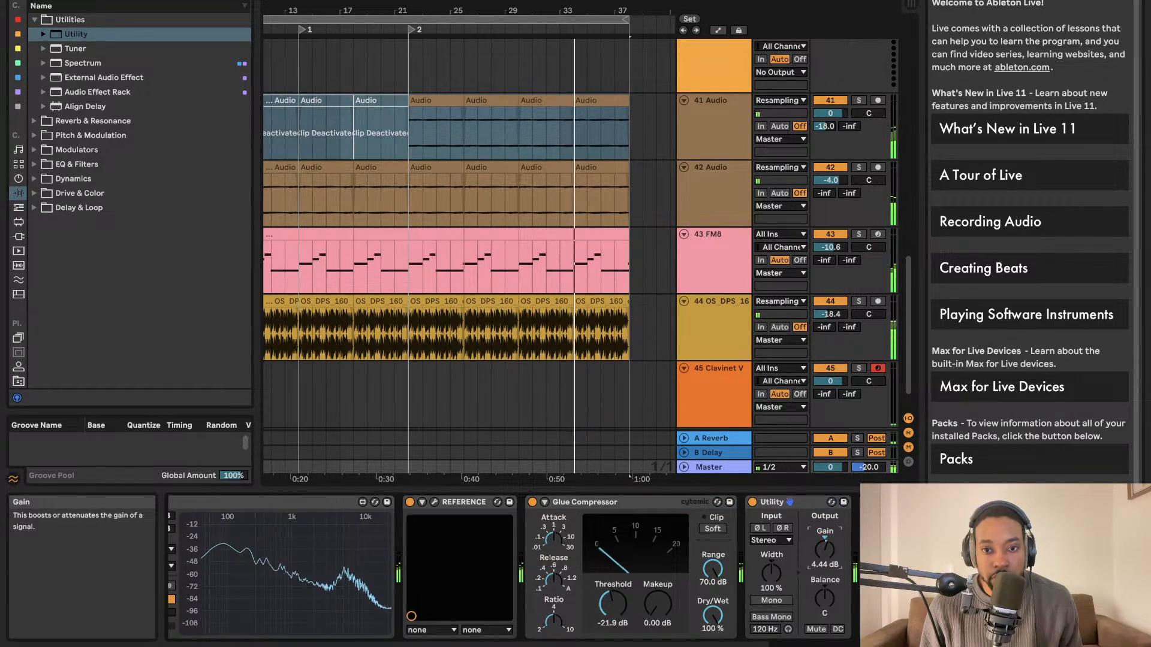
# - Check the Master level in the Session View mixer, return to the Arrangement View and stop playback
pyautogui.press('Tab')
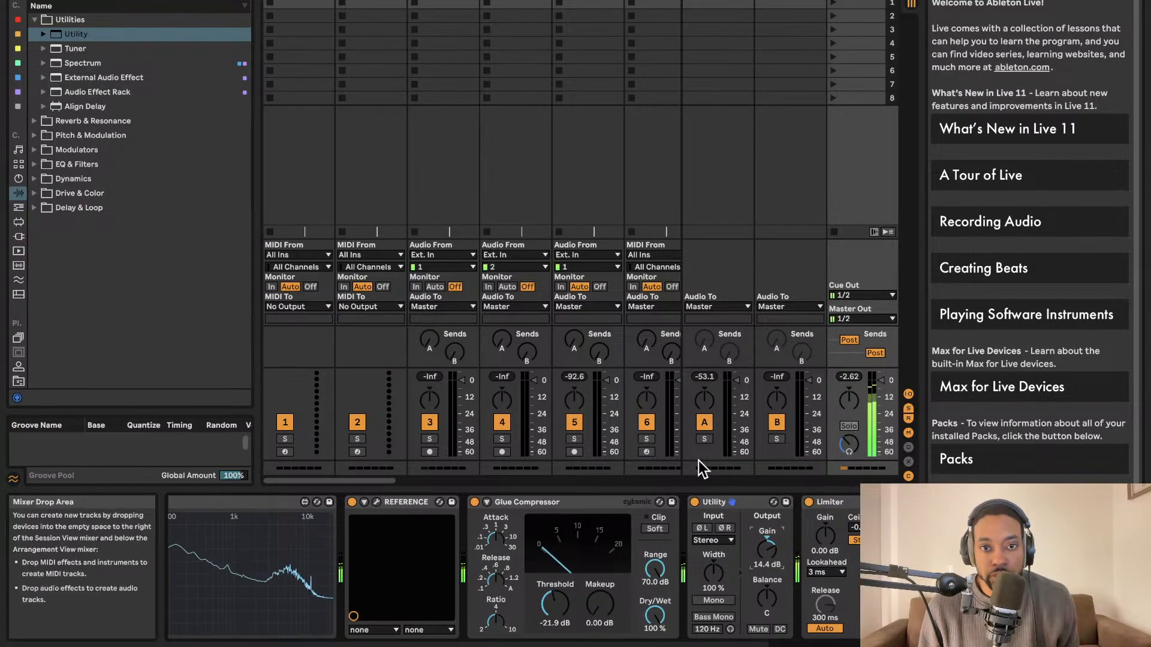
pyautogui.press('Tab')
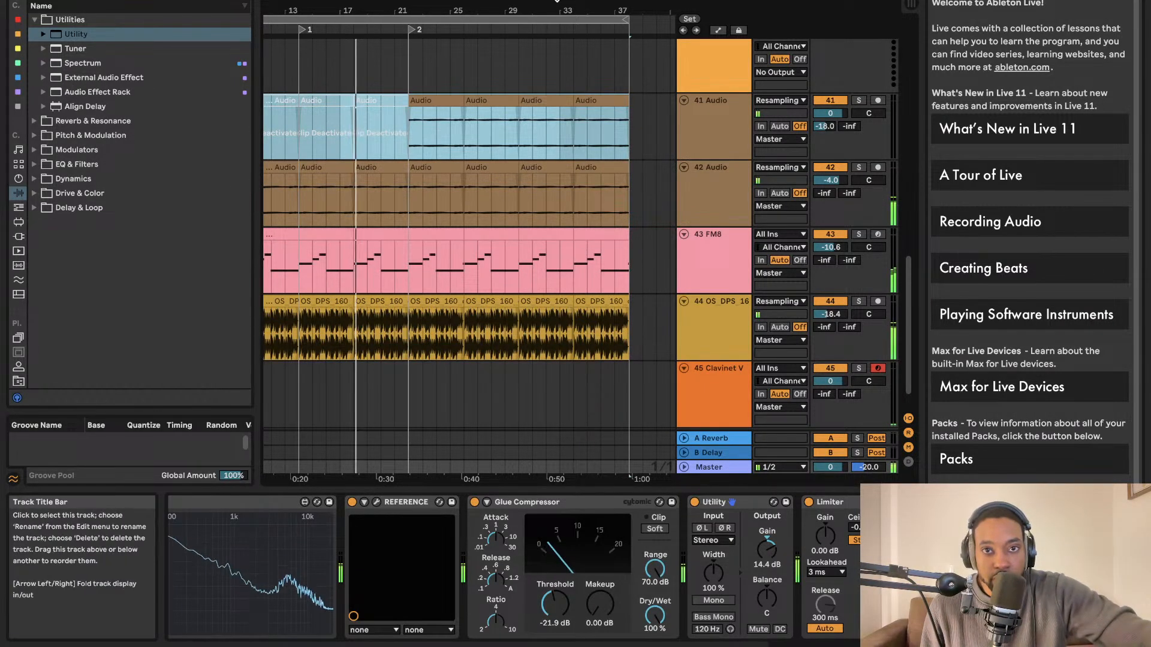
pyautogui.press('space')
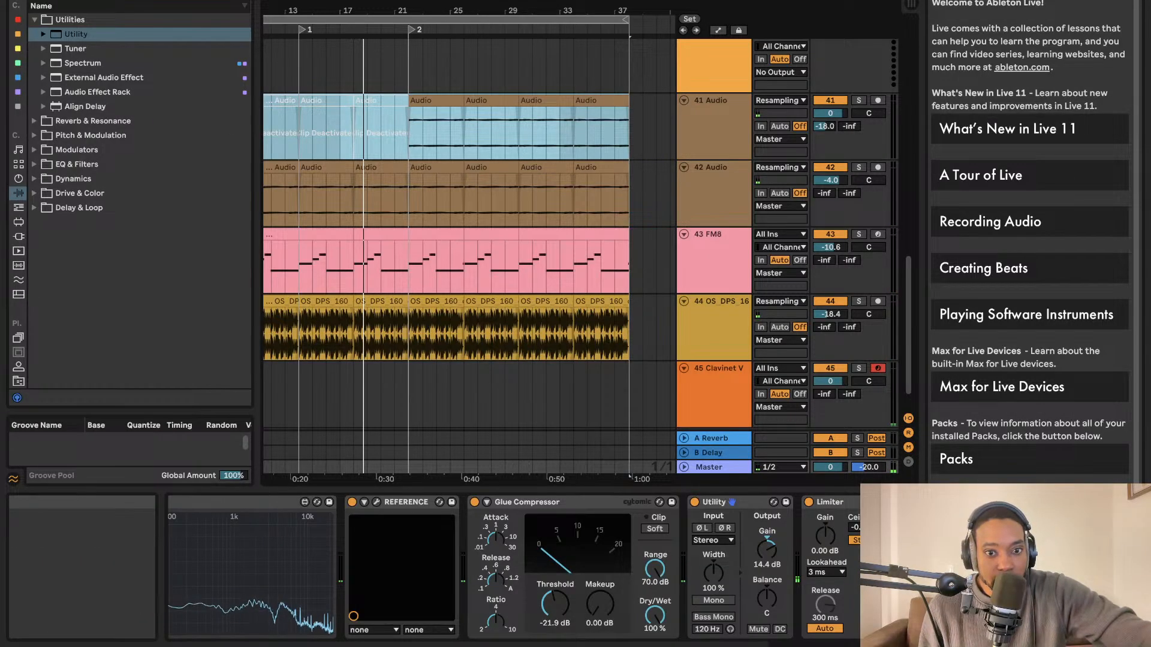
# - Disarm the Clavinet V track, set its monitoring to Off, and play the arrangement from the start of the clips
pyautogui.click(878, 368)
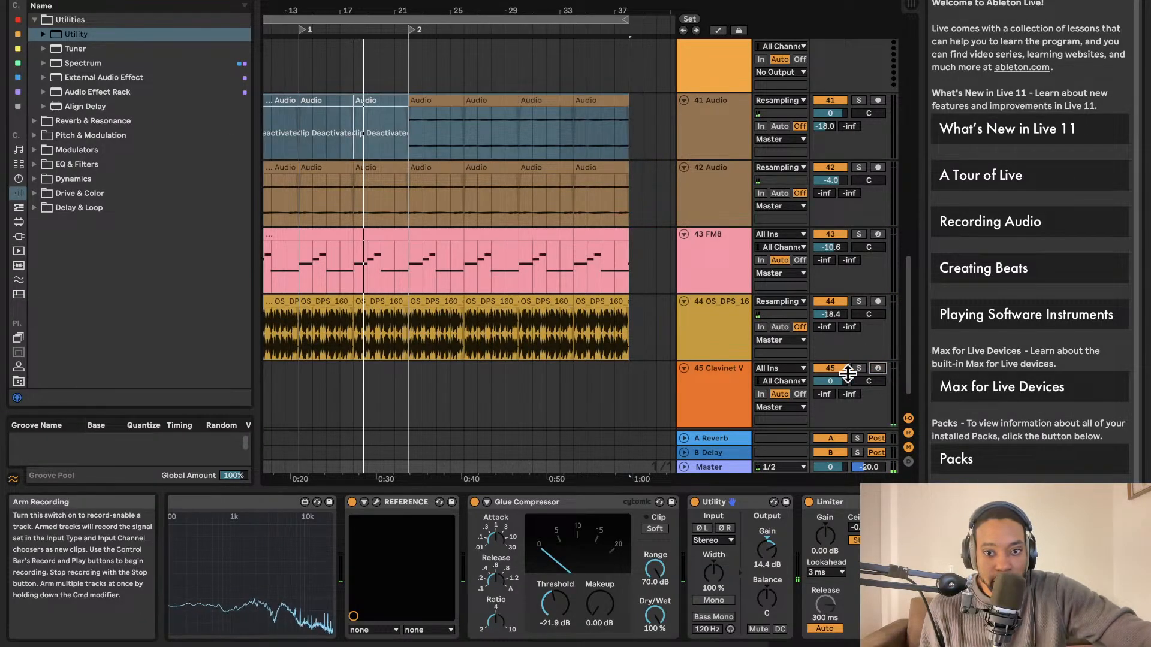
pyautogui.scroll(-2, 733, 346)
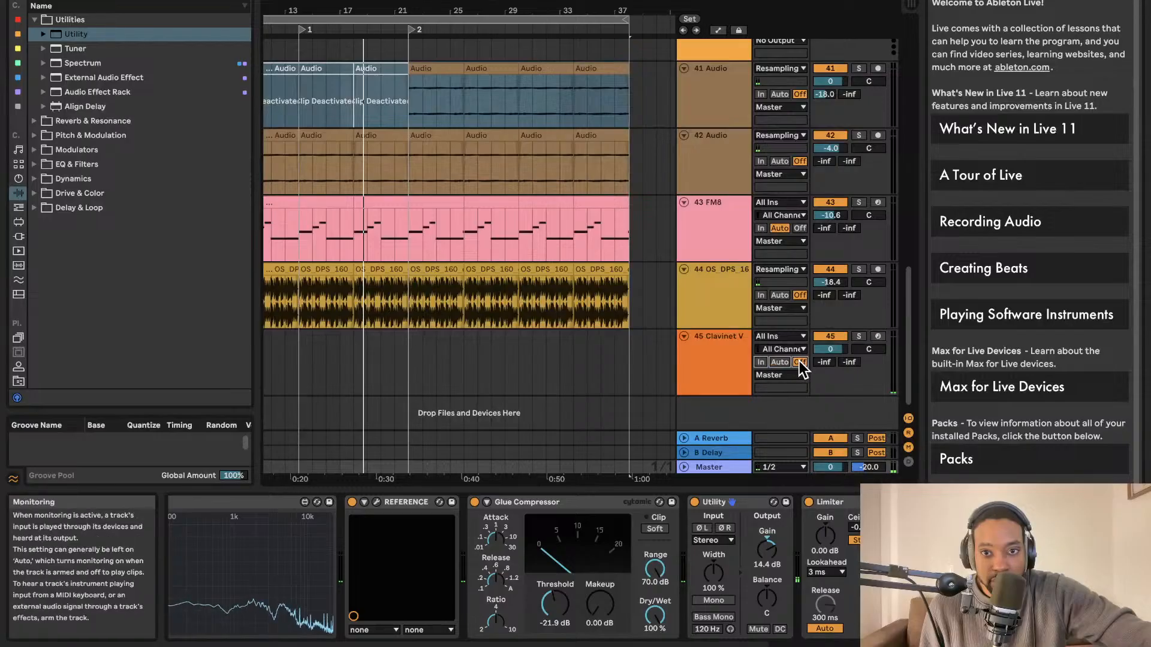
pyautogui.click(331, 28)
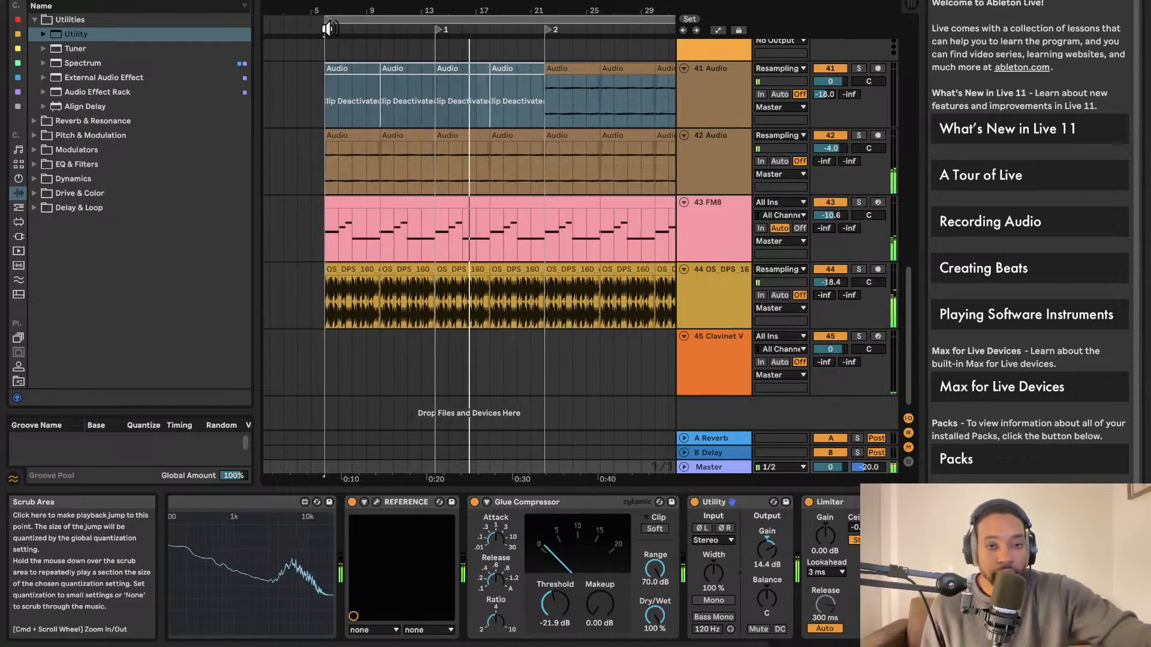